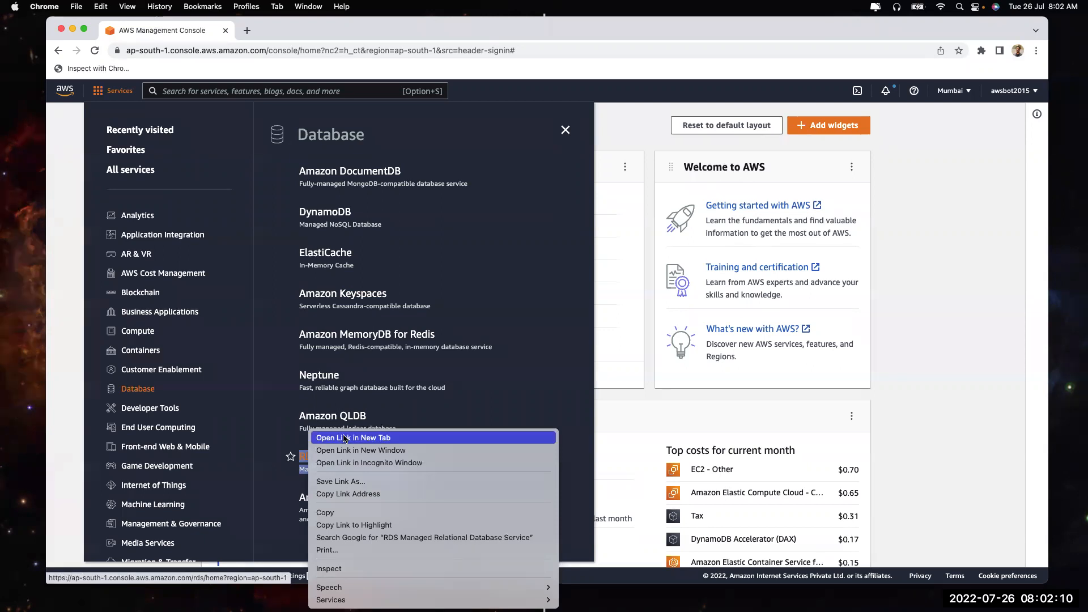
Open the Amazon RDS dashboard for the Mumbai region from the Database services menu
key(Escape)
click(312, 458)
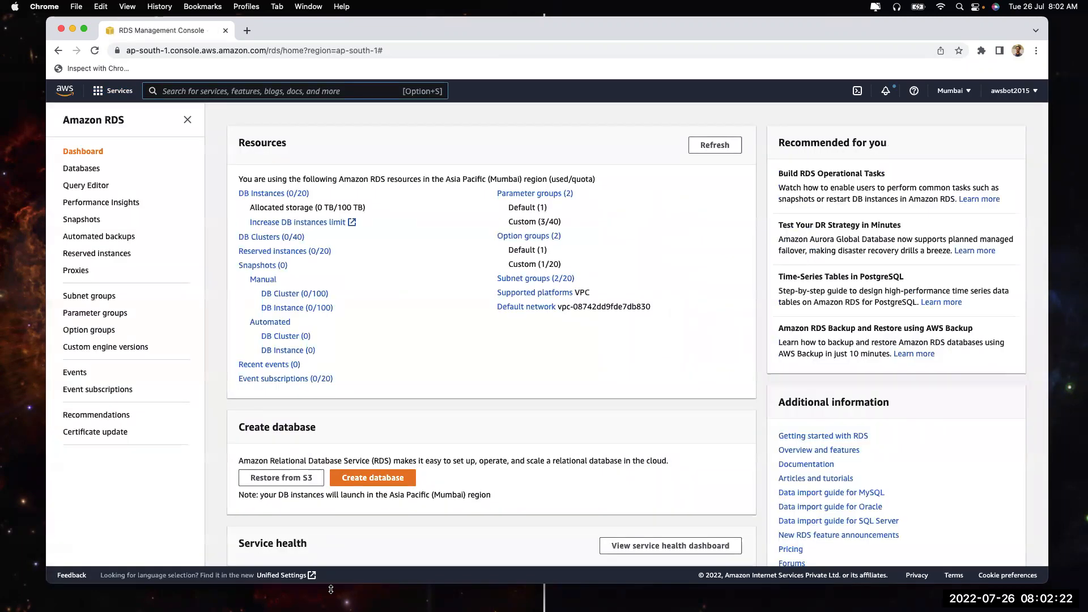
Start a new database with Standard create and review the Amazon Aurora engine option
click(367, 478)
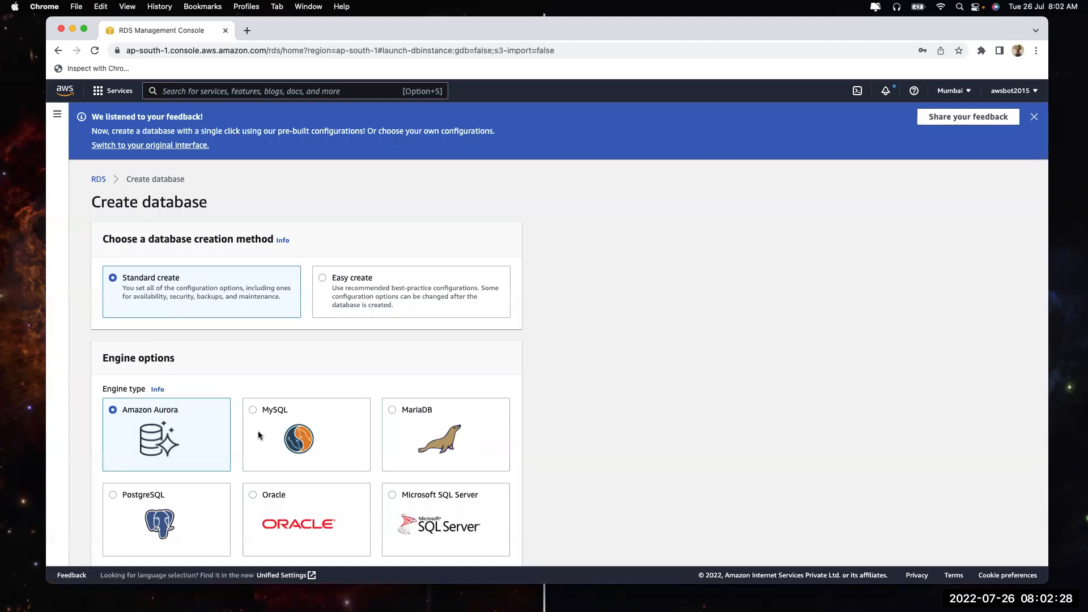
scroll(226, 509, down, 2)
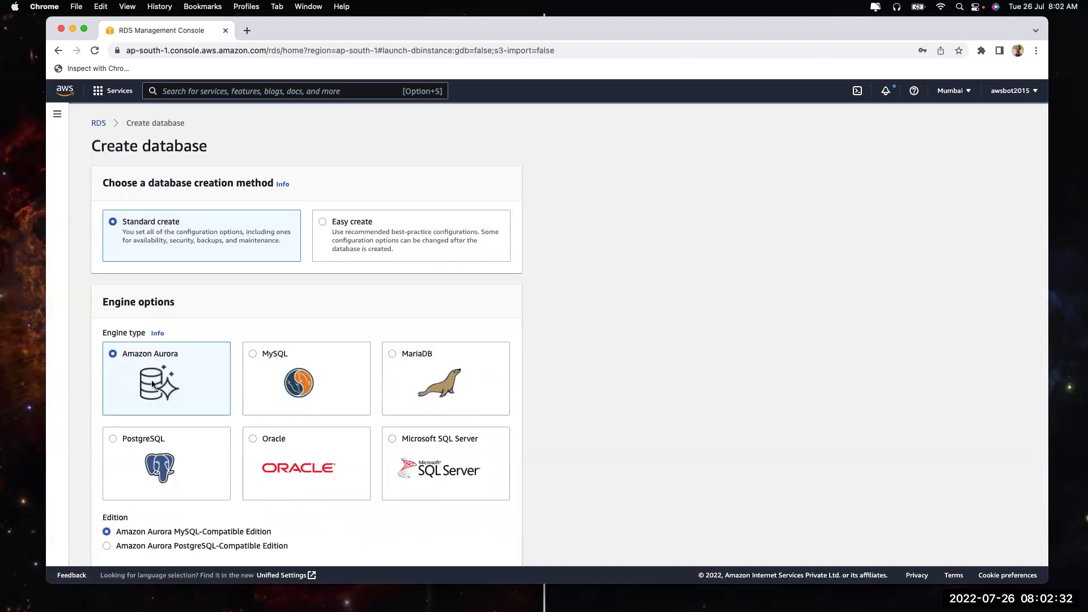
drag(125, 354, 182, 355)
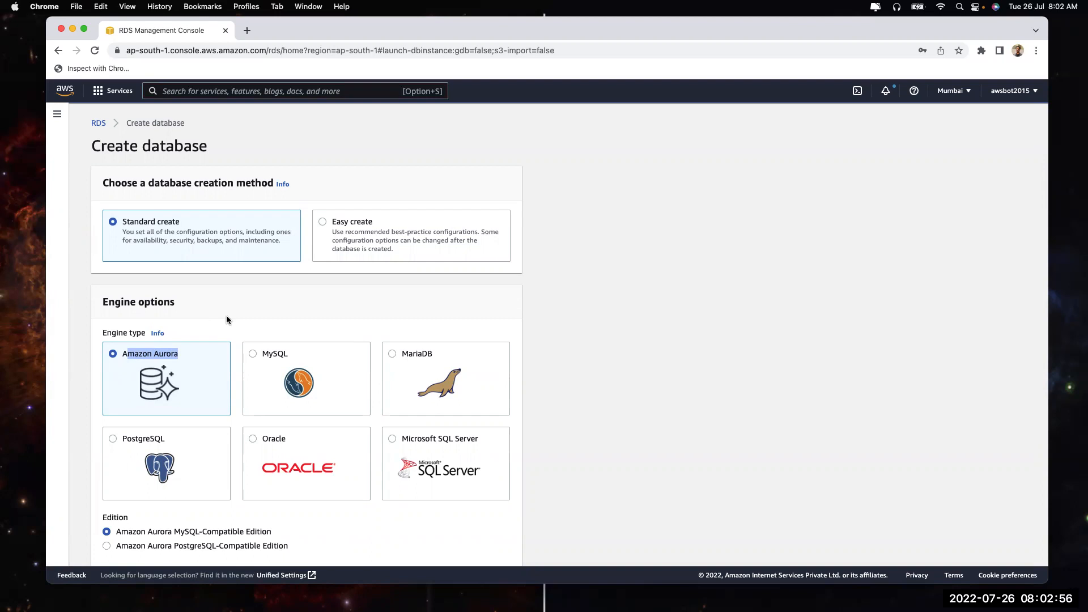
scroll(275, 404, down, 3)
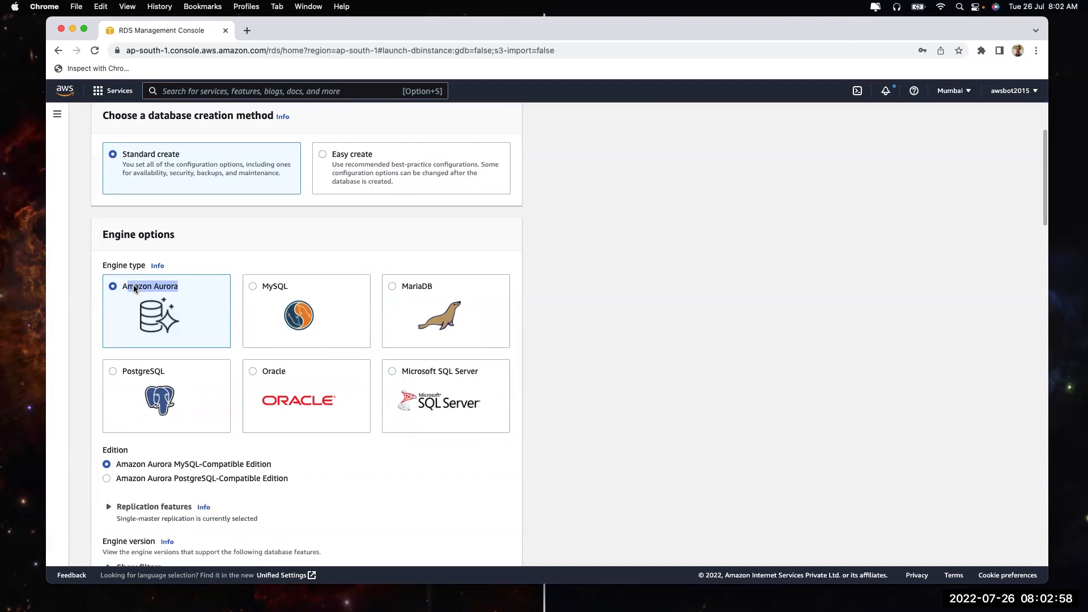
drag(122, 288, 189, 286)
scroll(183, 365, down, 2)
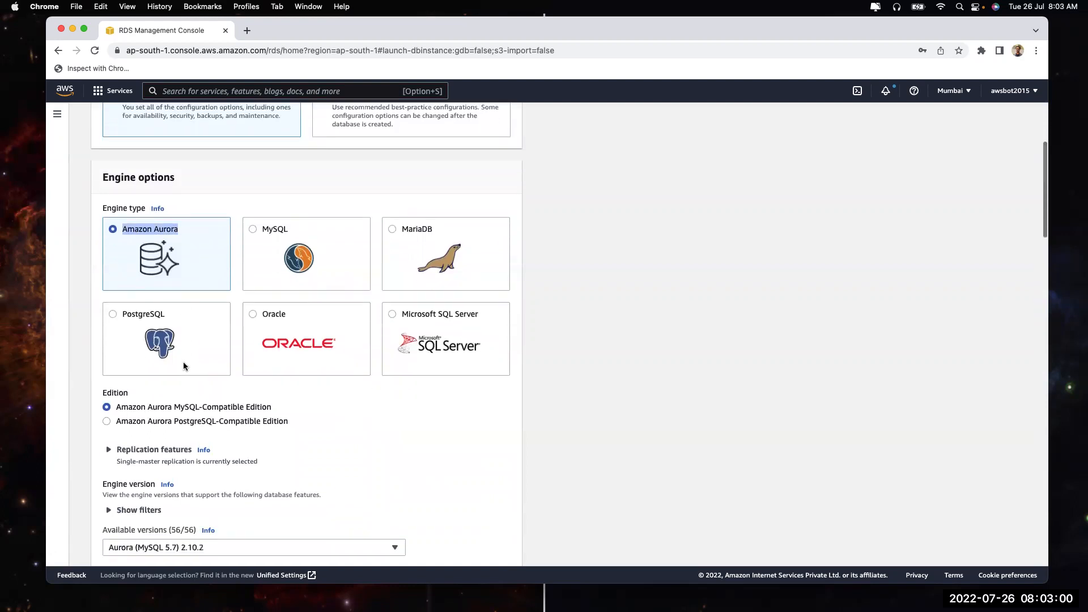
Try Aurora PostgreSQL-Compatible, then switch back to the Aurora MySQL-Compatible edition
click(159, 422)
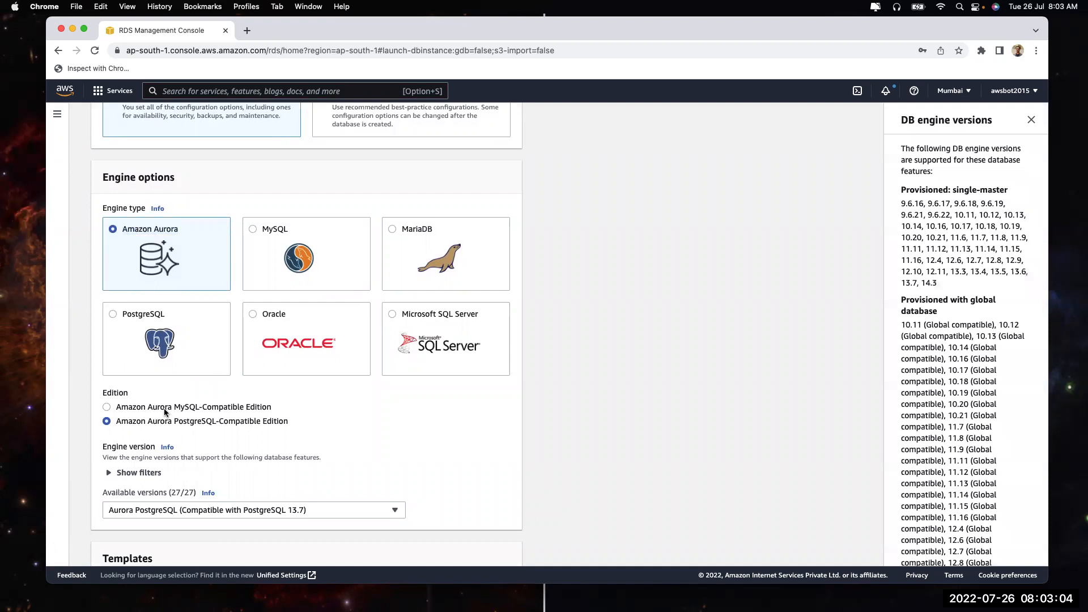
click(166, 408)
click(1029, 120)
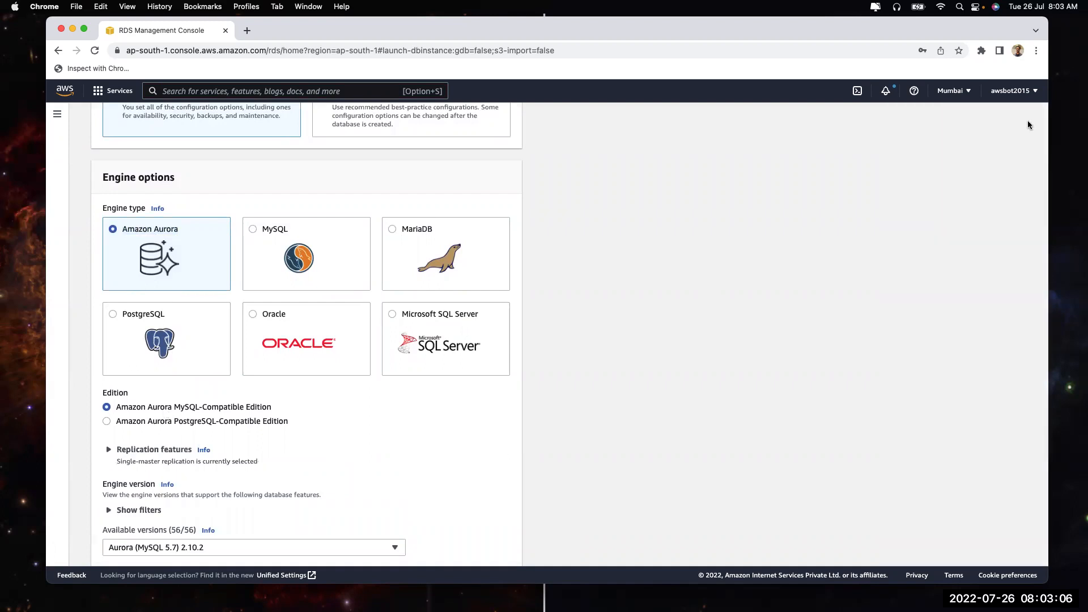
scroll(640, 298, up, 4)
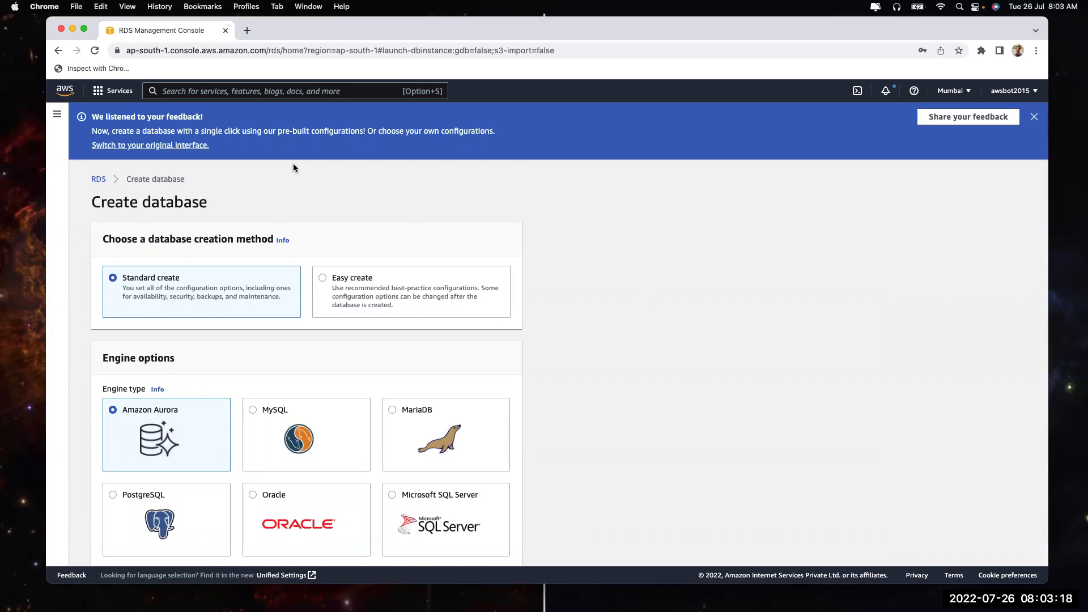
Dismiss the blue feedback banner and show the RDS navigation pane
click(1034, 116)
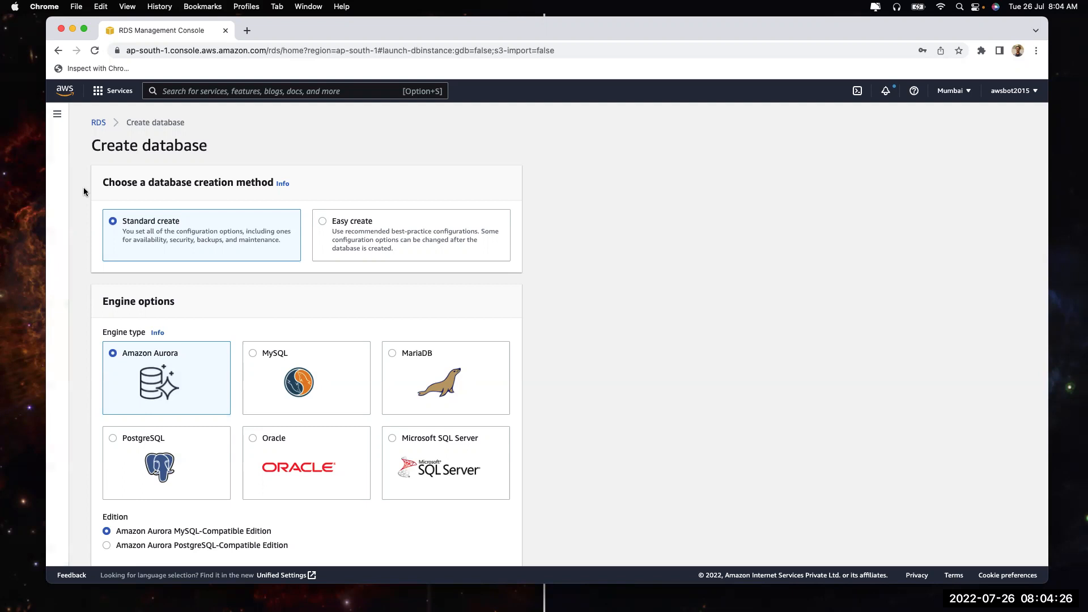
click(57, 114)
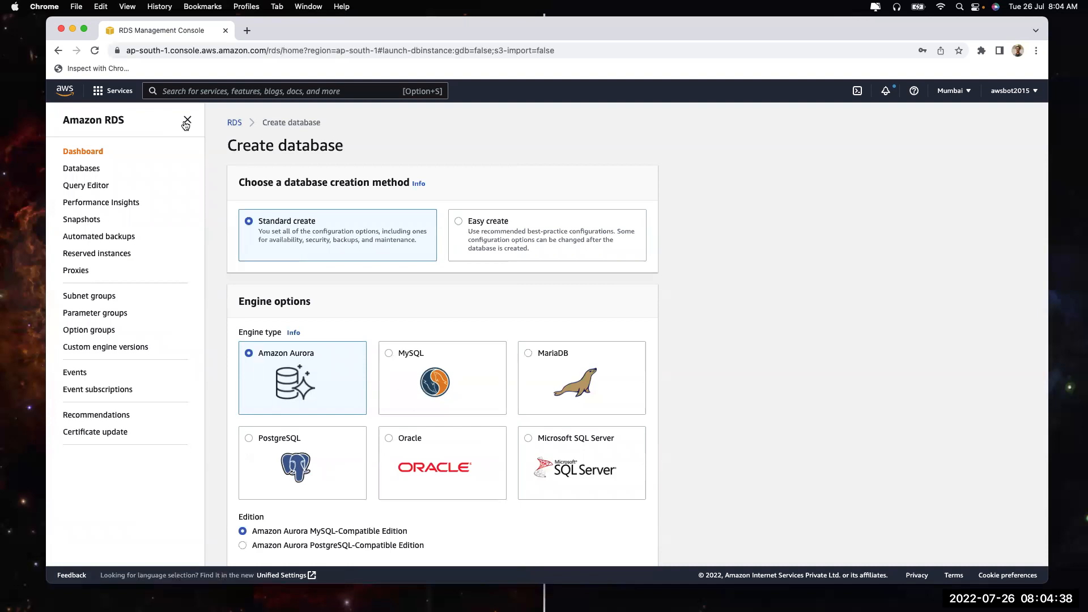
Return to the RDS dashboard, start and cancel a DB subnet group, then open Parameter groups
click(187, 120)
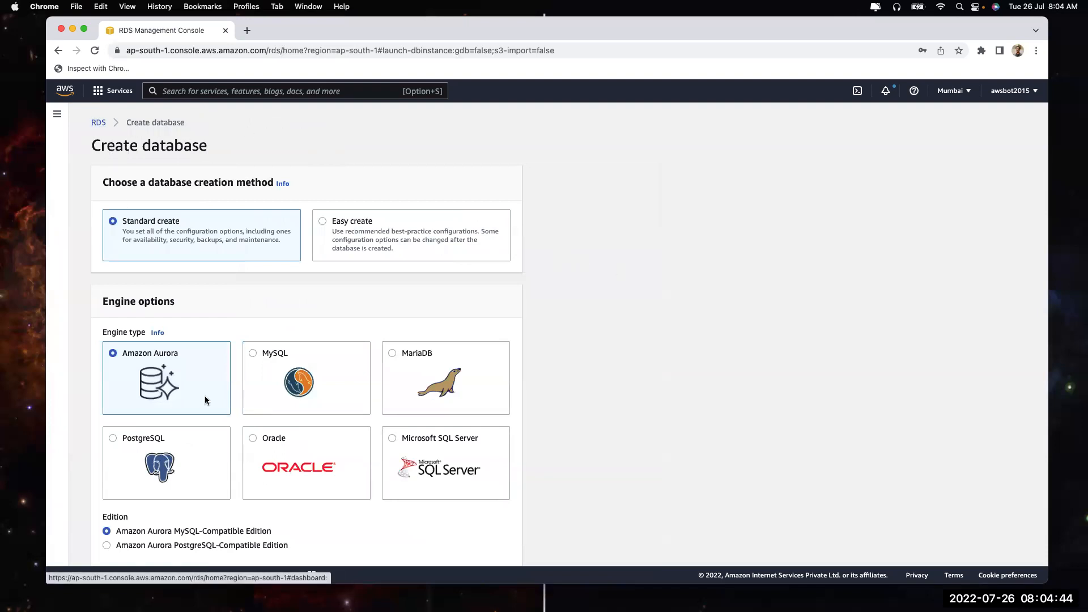
click(98, 123)
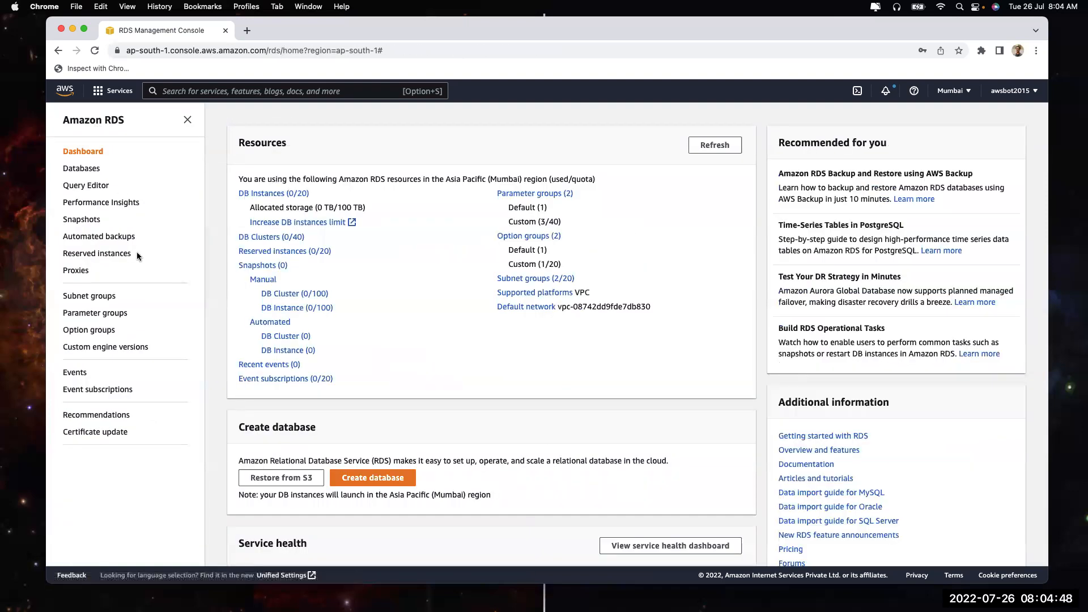
click(83, 300)
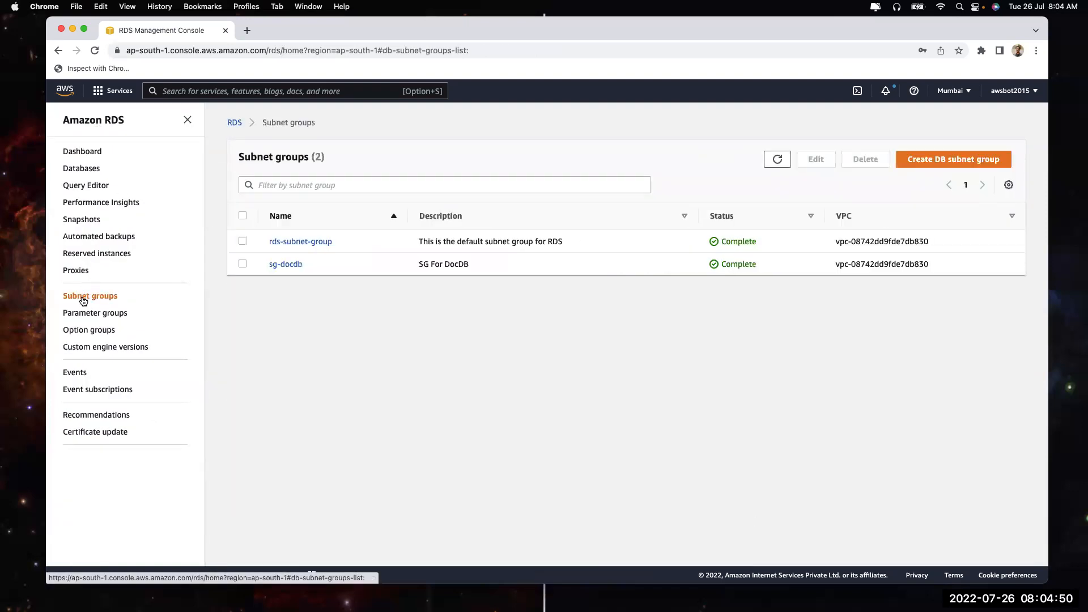
click(929, 158)
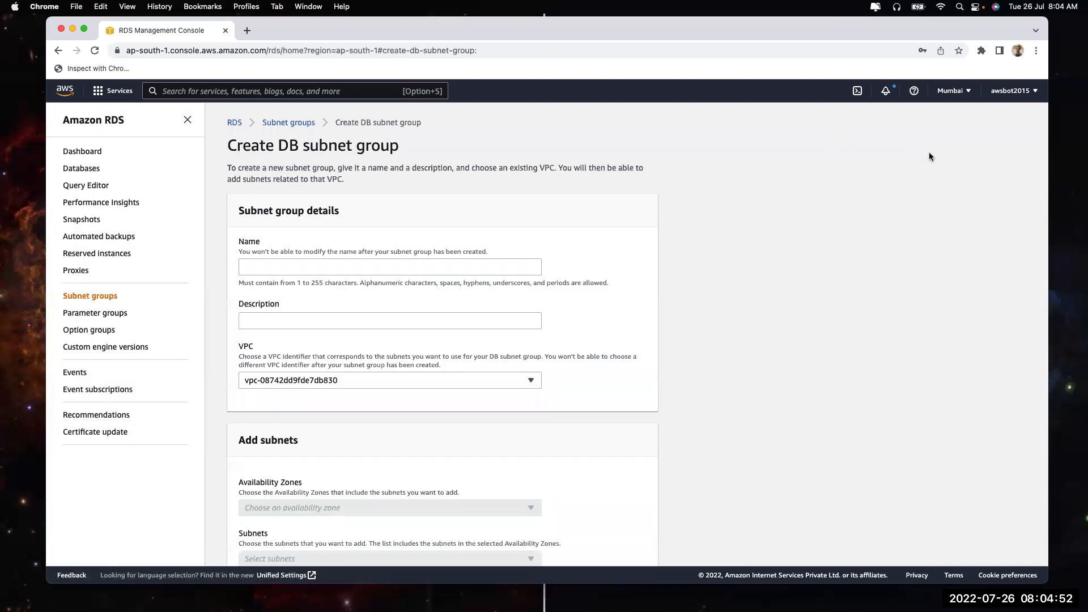
scroll(477, 252, down, 5)
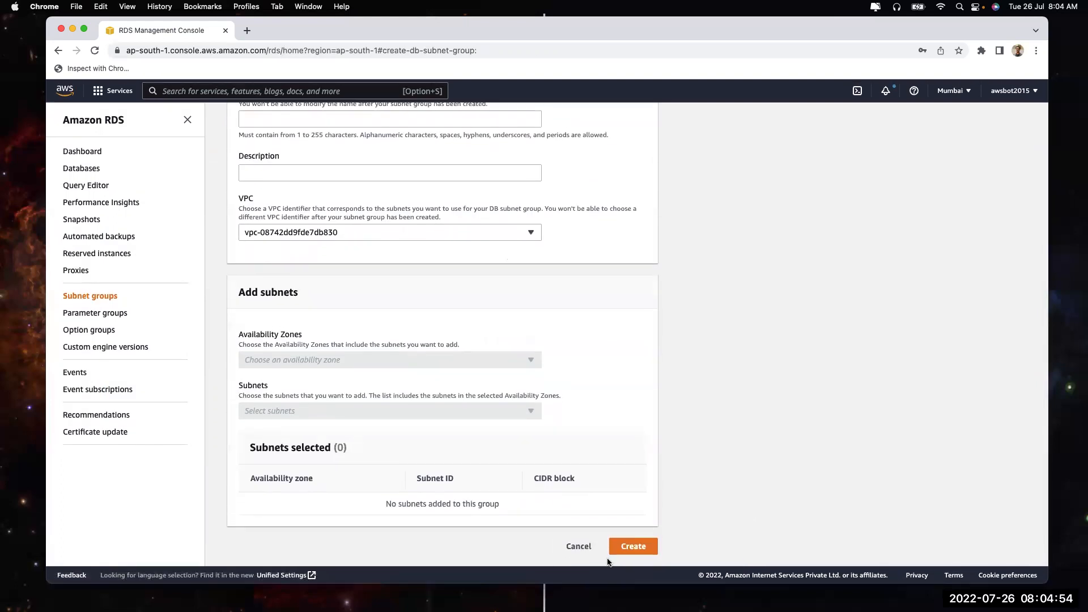
click(580, 546)
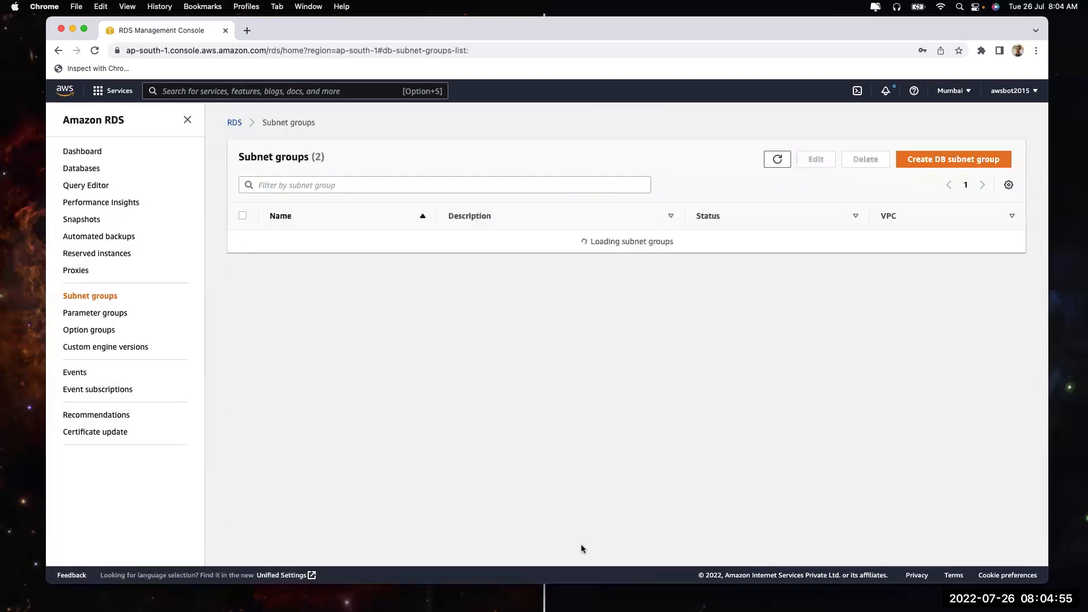
click(75, 312)
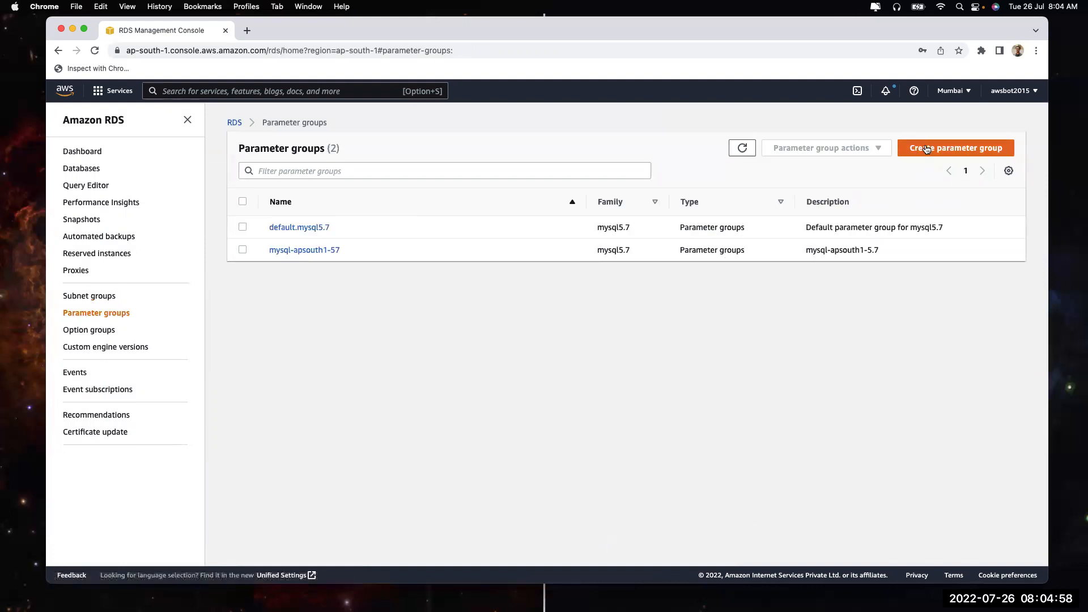
Open a new parameter group and browse the Type and family lists, keeping aurora-mysql5.7
click(926, 147)
click(442, 292)
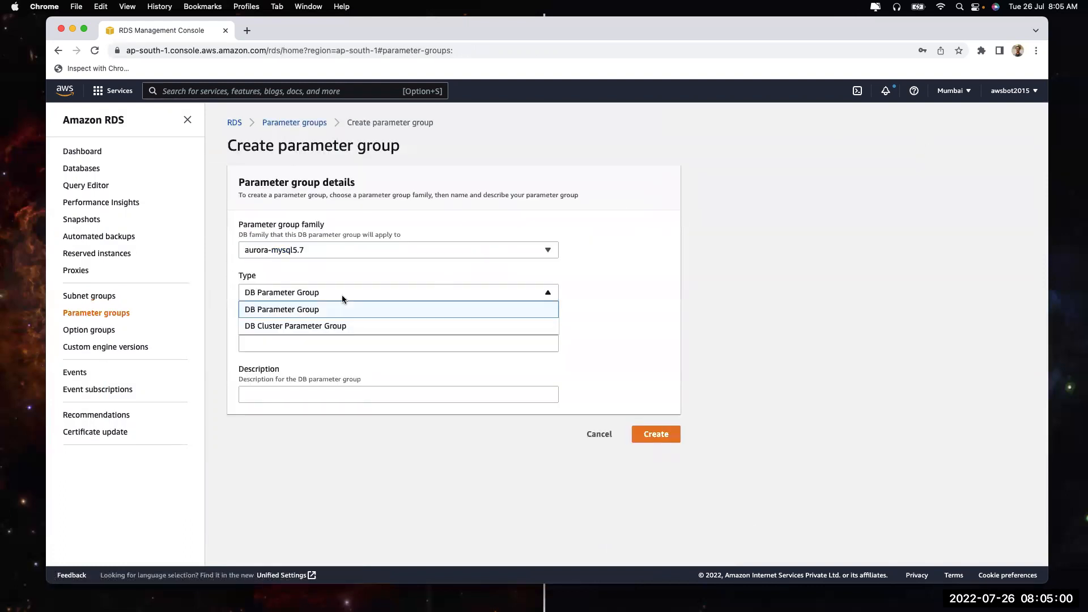
click(343, 254)
scroll(335, 395, down, 5)
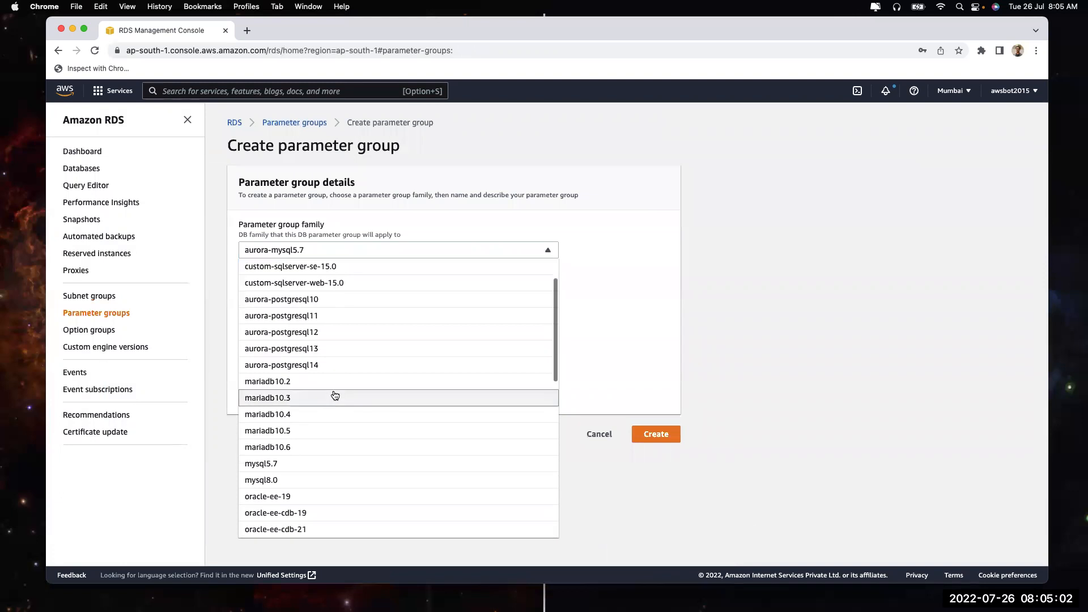
scroll(335, 395, down, 5)
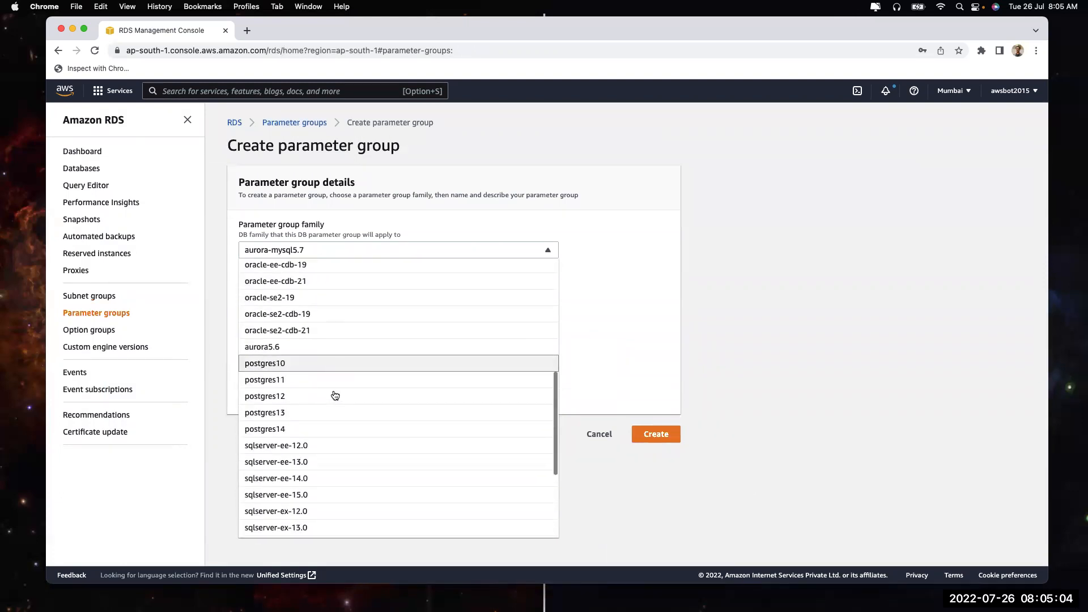
scroll(335, 396, up, 10)
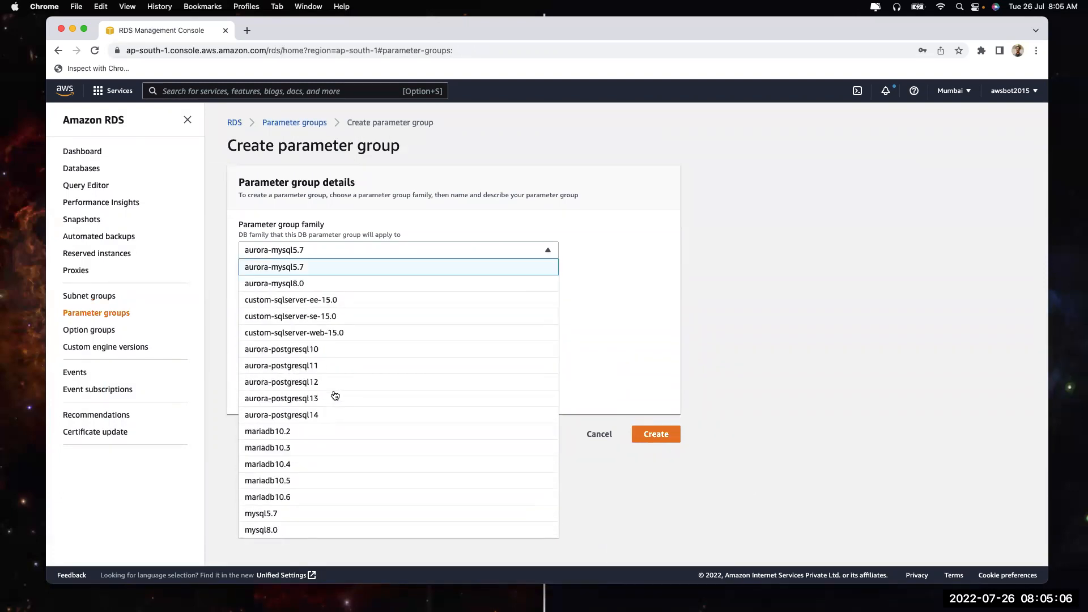
scroll(312, 363, down, 3)
scroll(312, 363, down, 6)
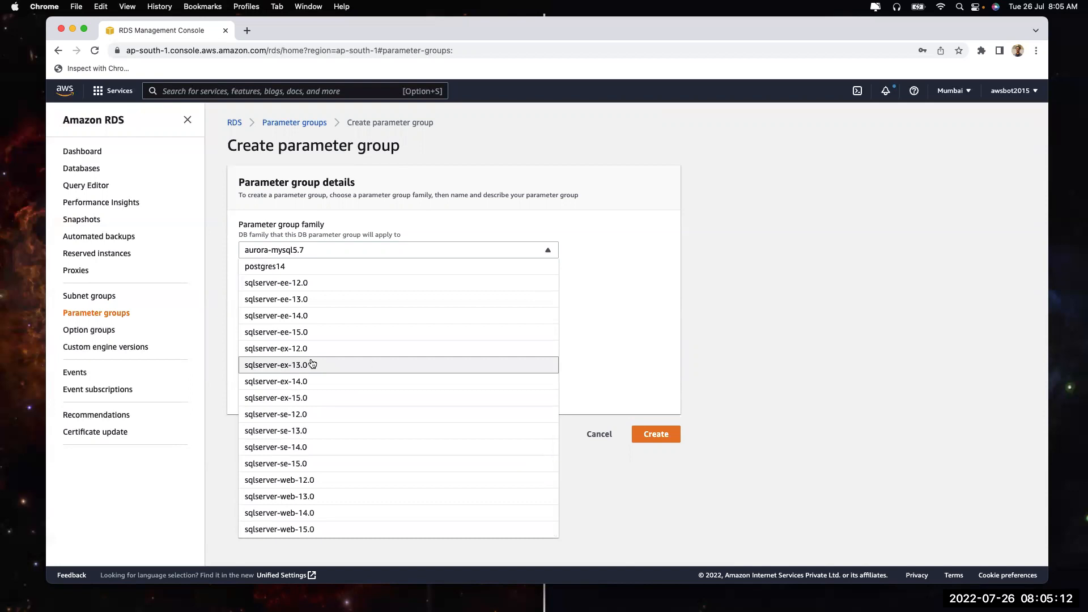
scroll(312, 363, up, 10)
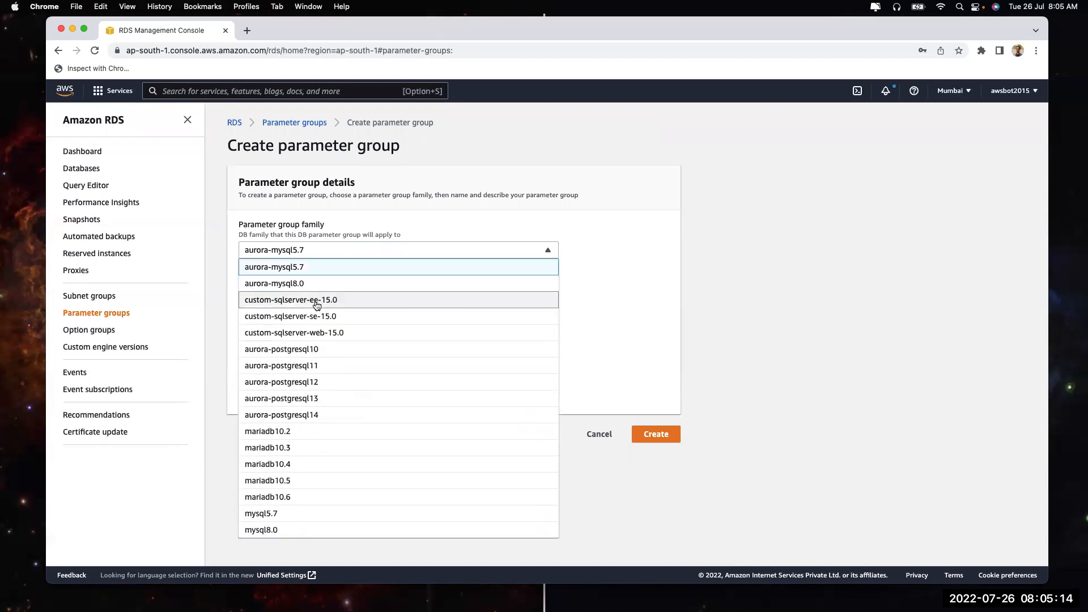
scroll(309, 397, down, 3)
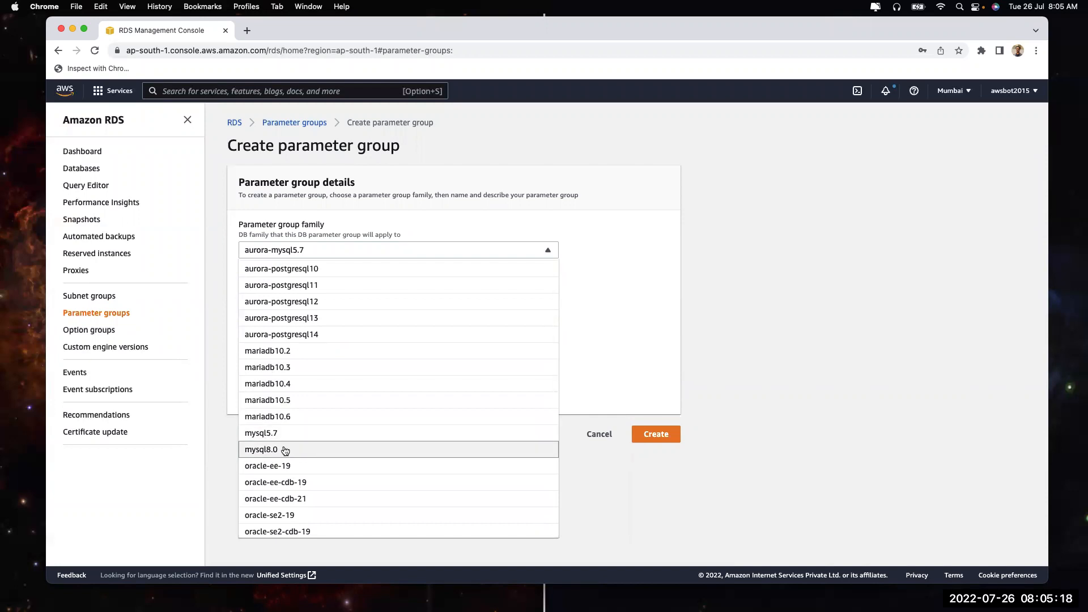
click(833, 421)
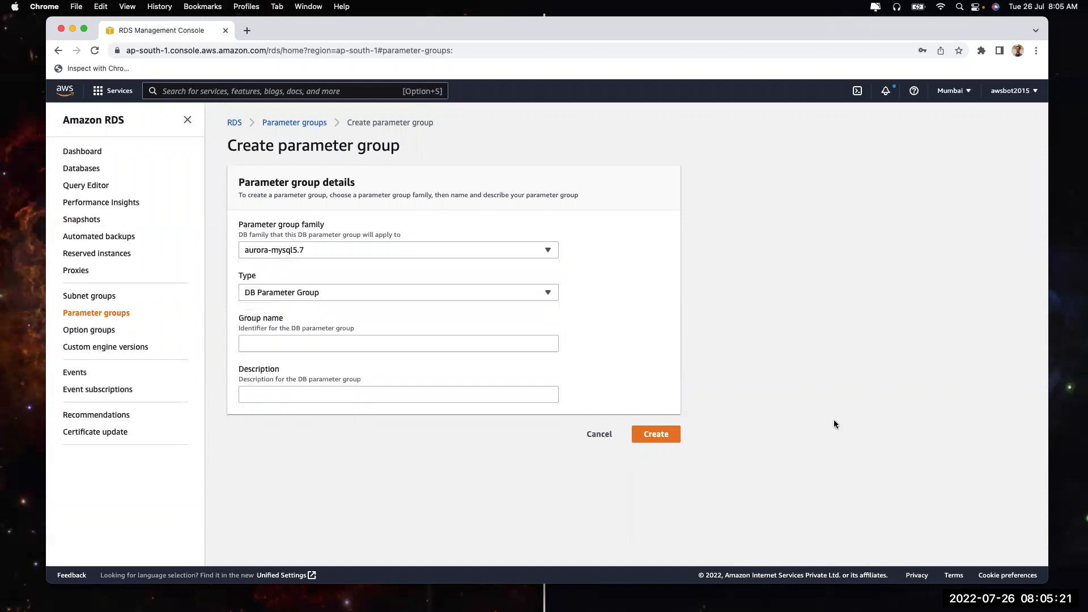
click(247, 30)
text(mysql)
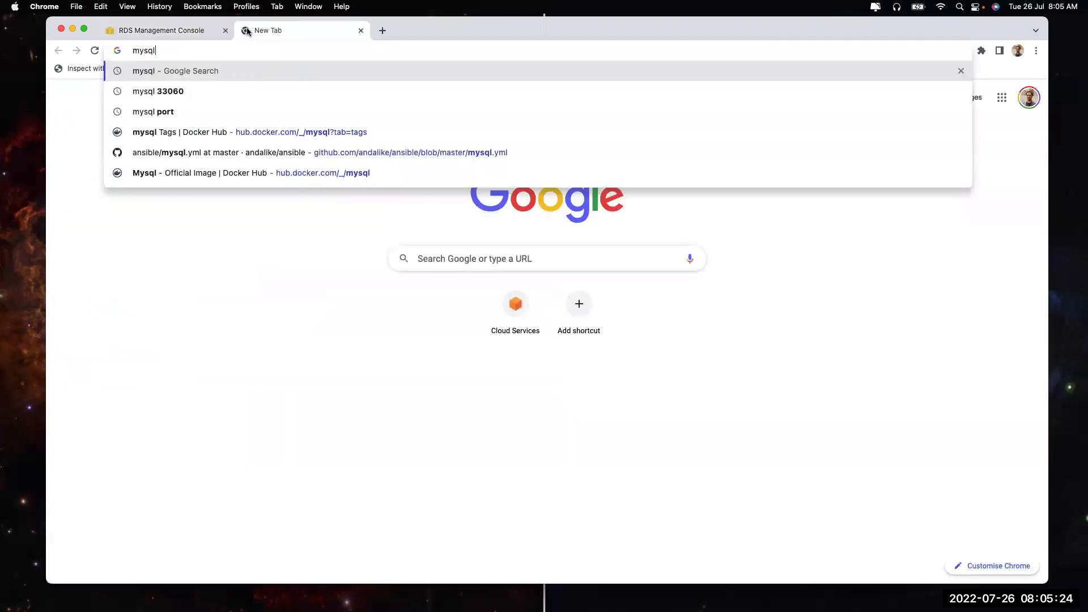
key(Return)
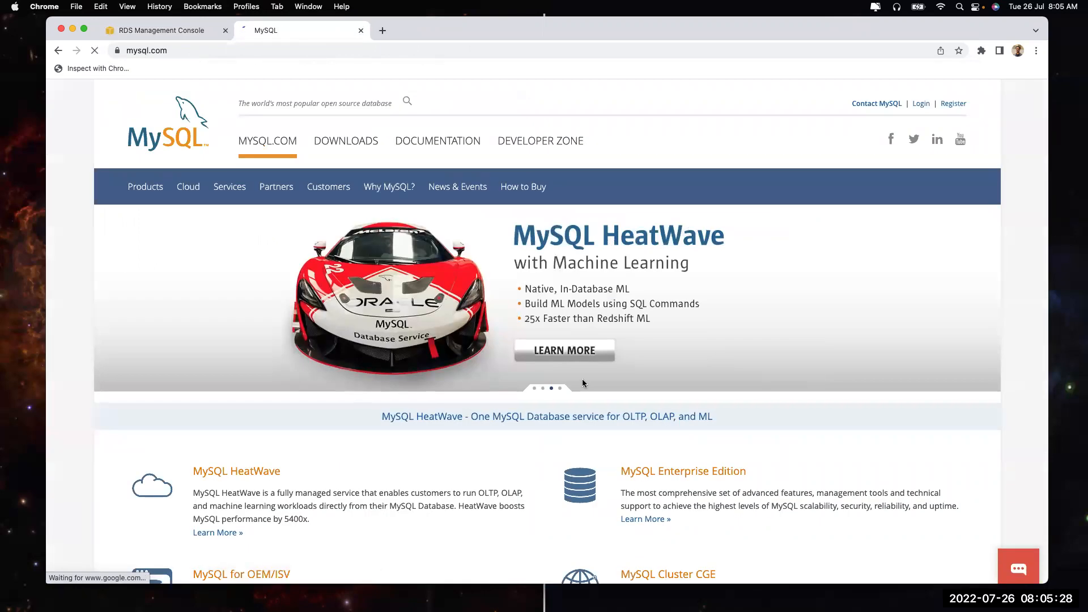
scroll(618, 418, down, 3)
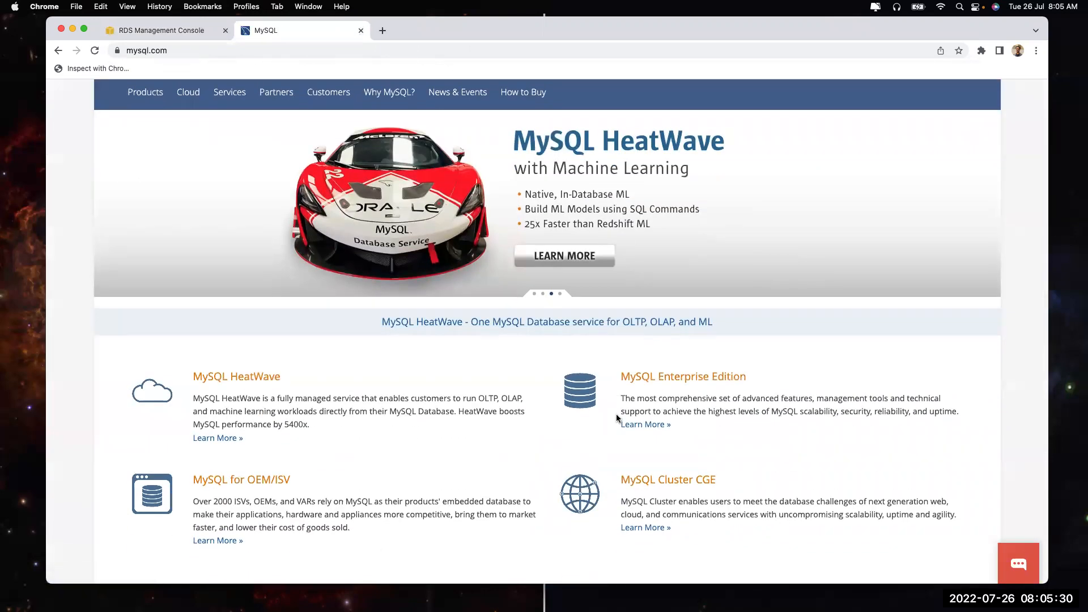
scroll(616, 416, up, 3)
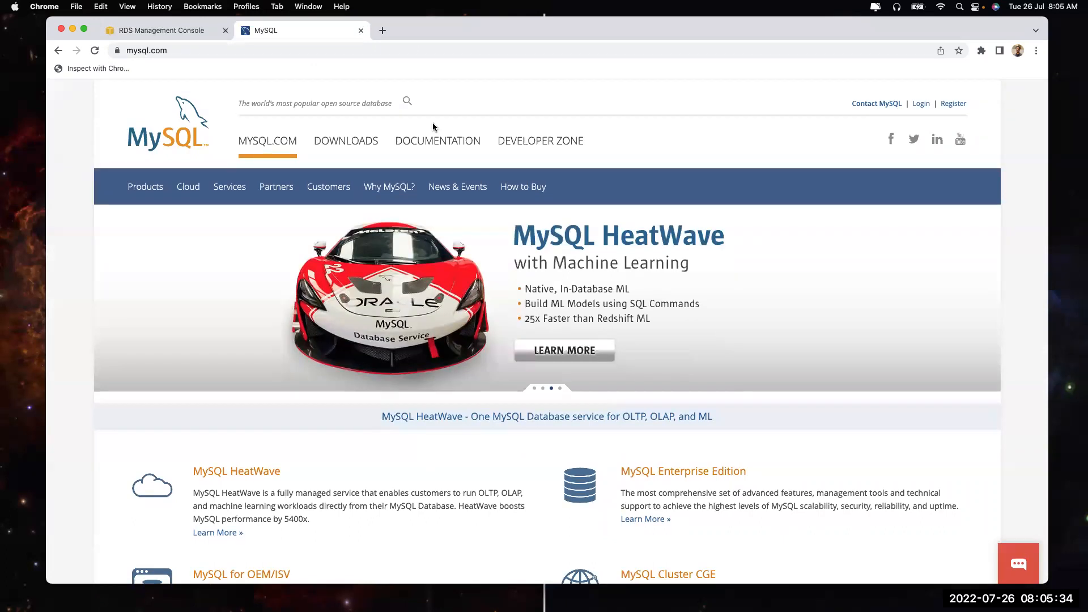
click(360, 31)
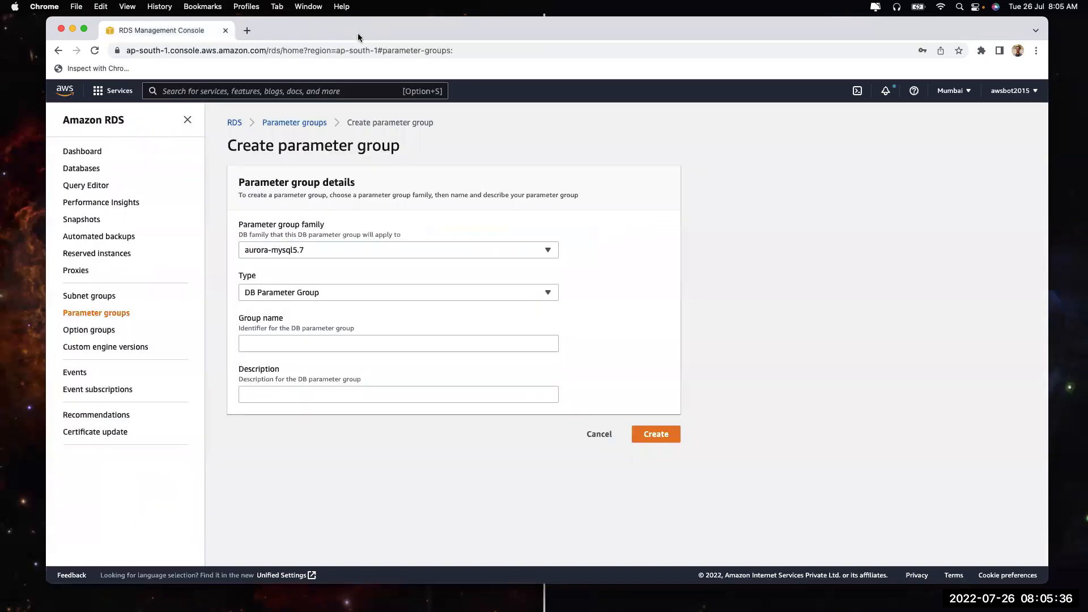
Browse the family list leaving aurora-mysql5.7, then go to the Option groups list
click(400, 254)
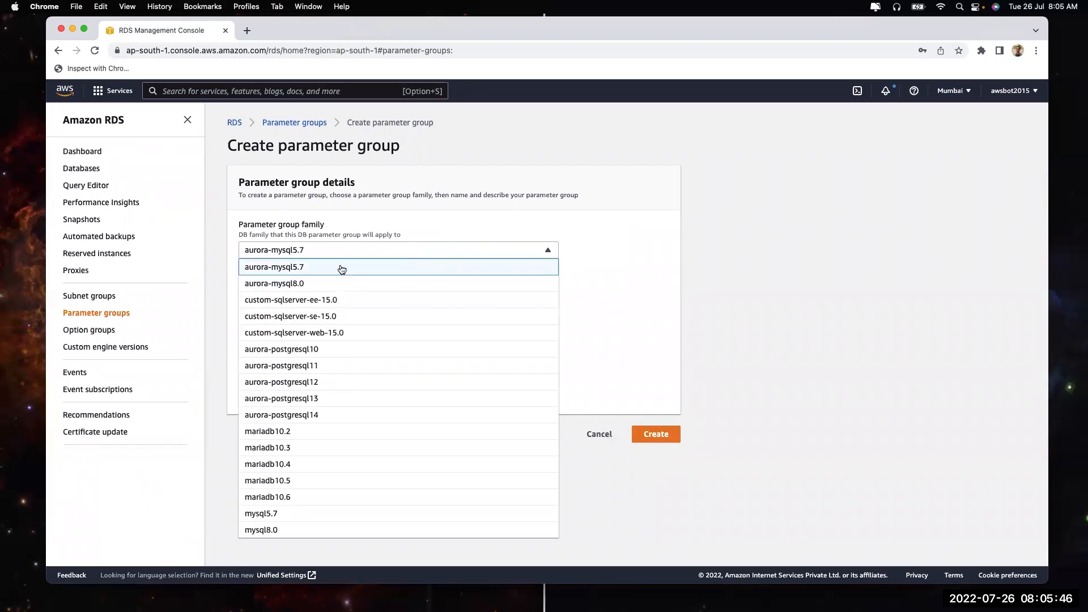
scroll(340, 410, down, 3)
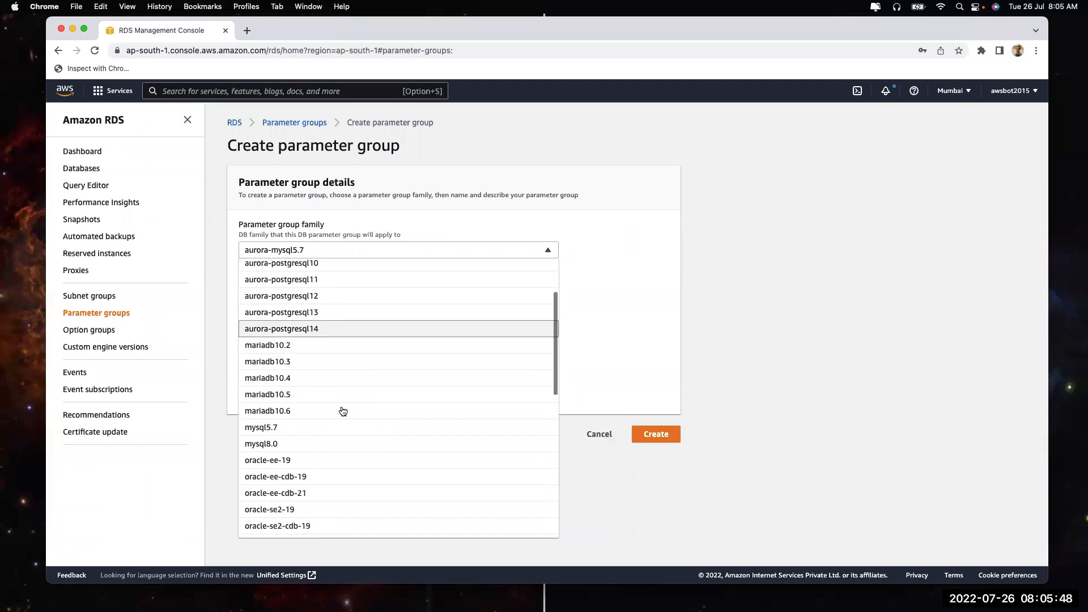
click(852, 311)
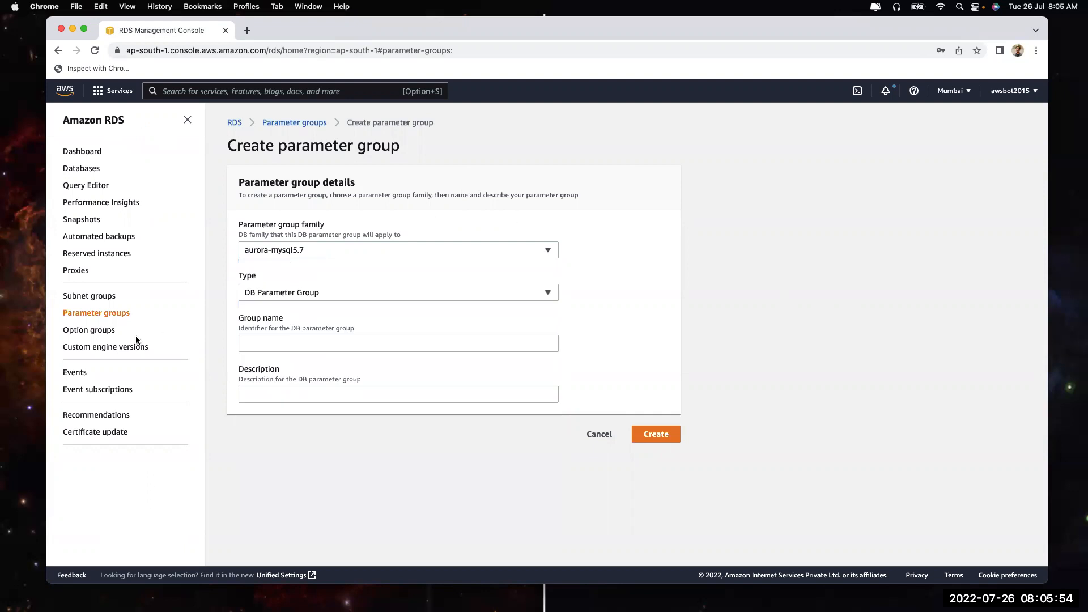
click(89, 331)
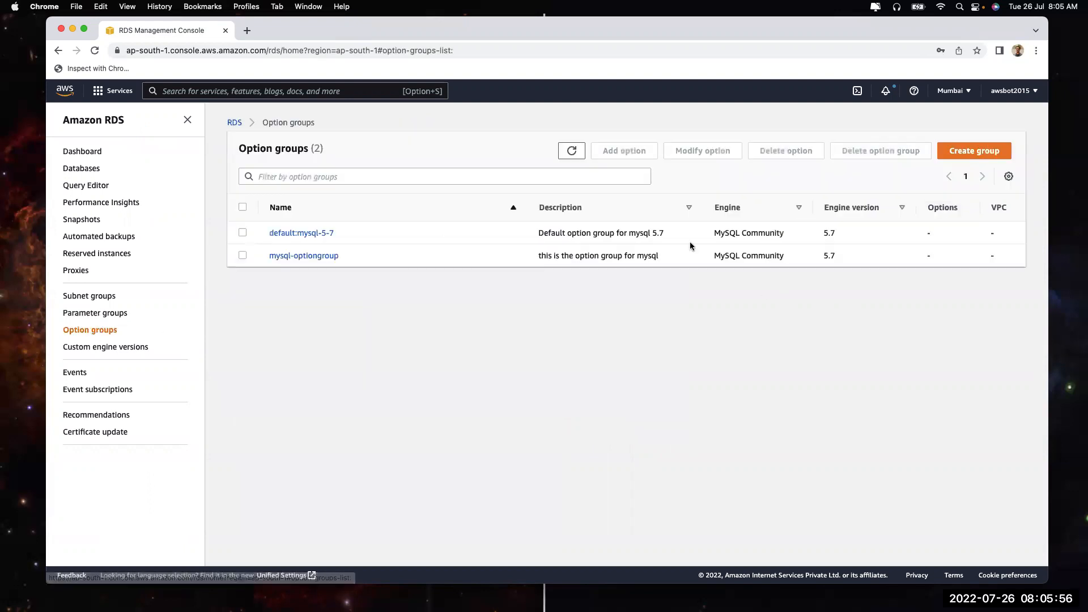
Create a new option group with engine mysql, leaving the major engine version unset
click(974, 150)
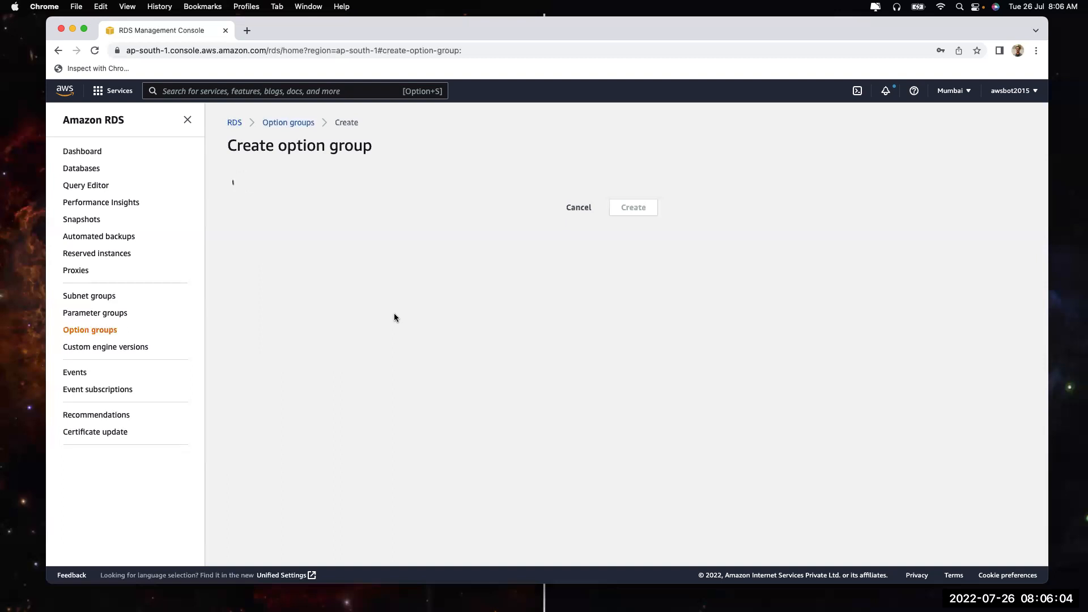
click(328, 321)
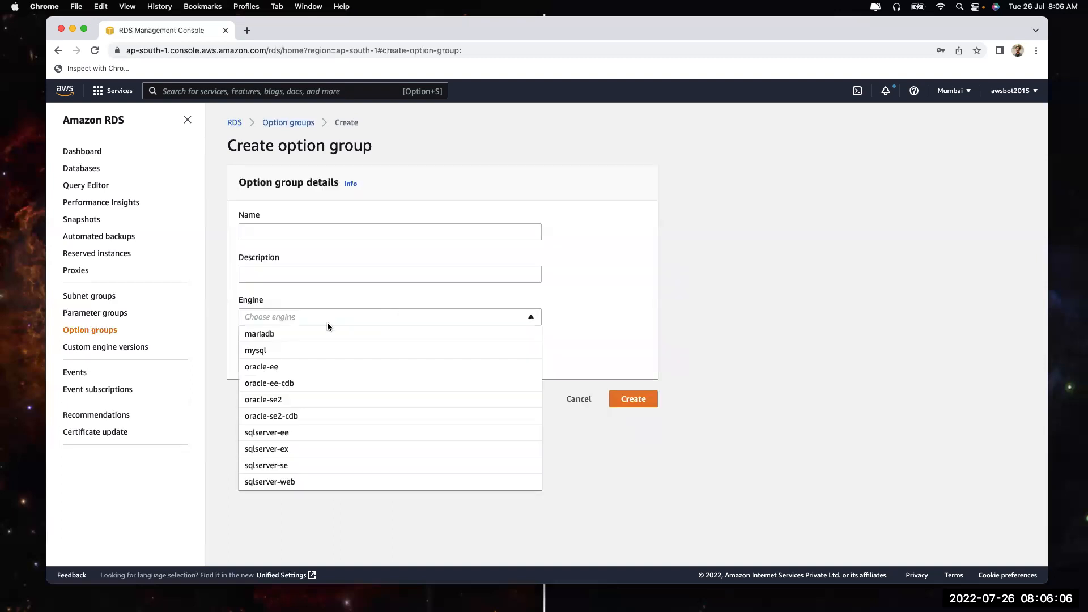
click(306, 352)
click(306, 355)
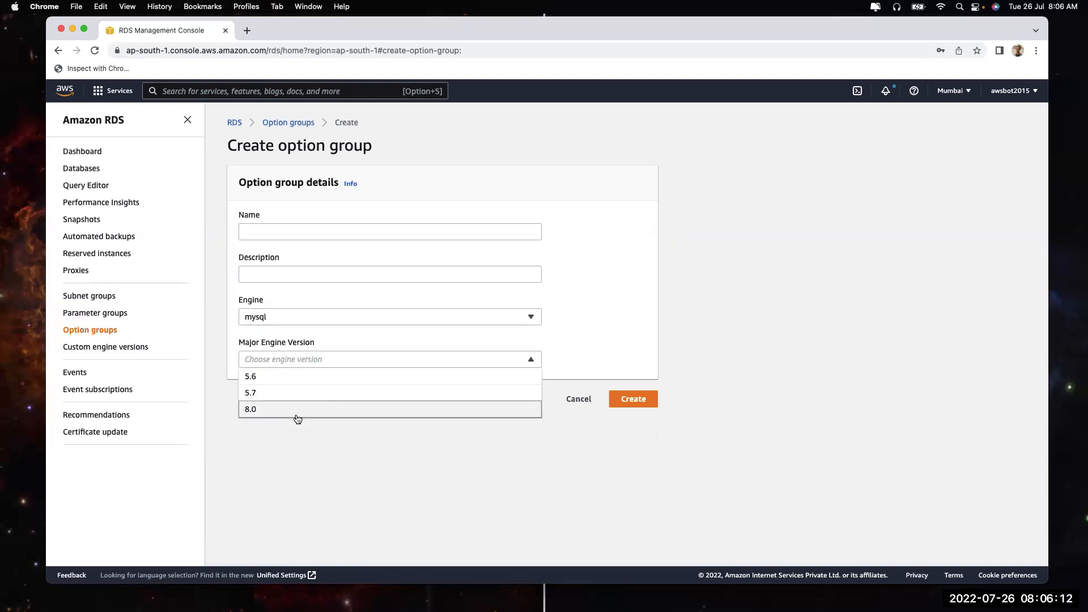
click(294, 442)
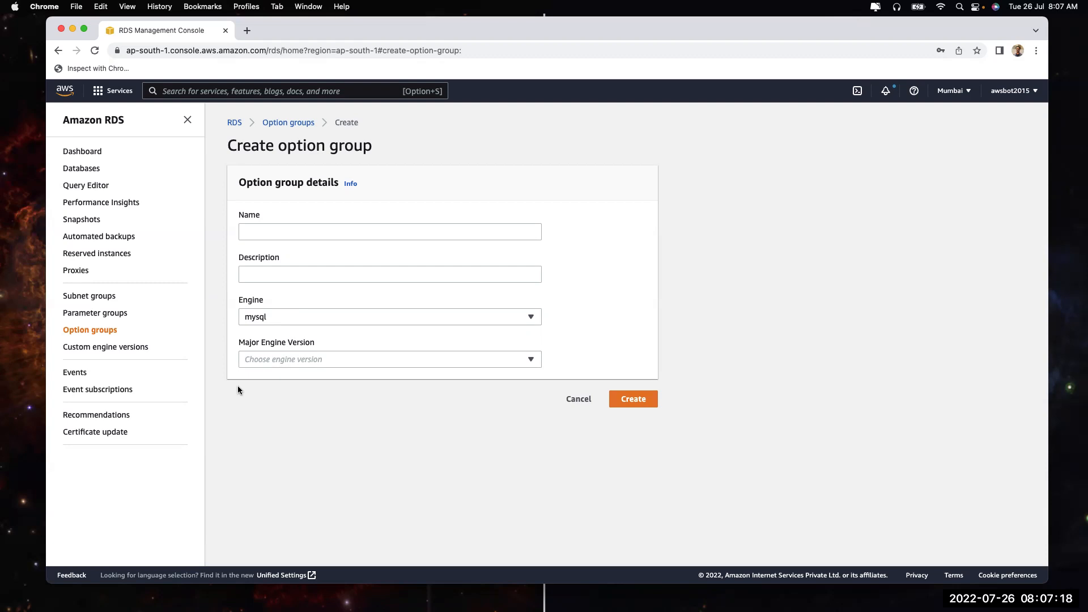
Go to Custom engine versions and open the Create custom engine version form
click(90, 347)
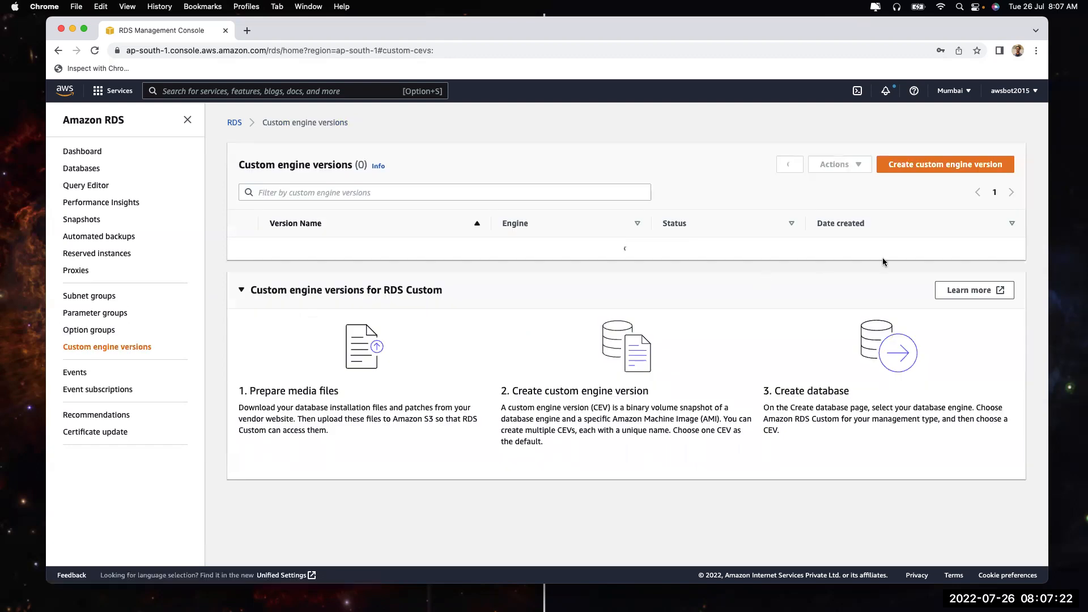
click(927, 165)
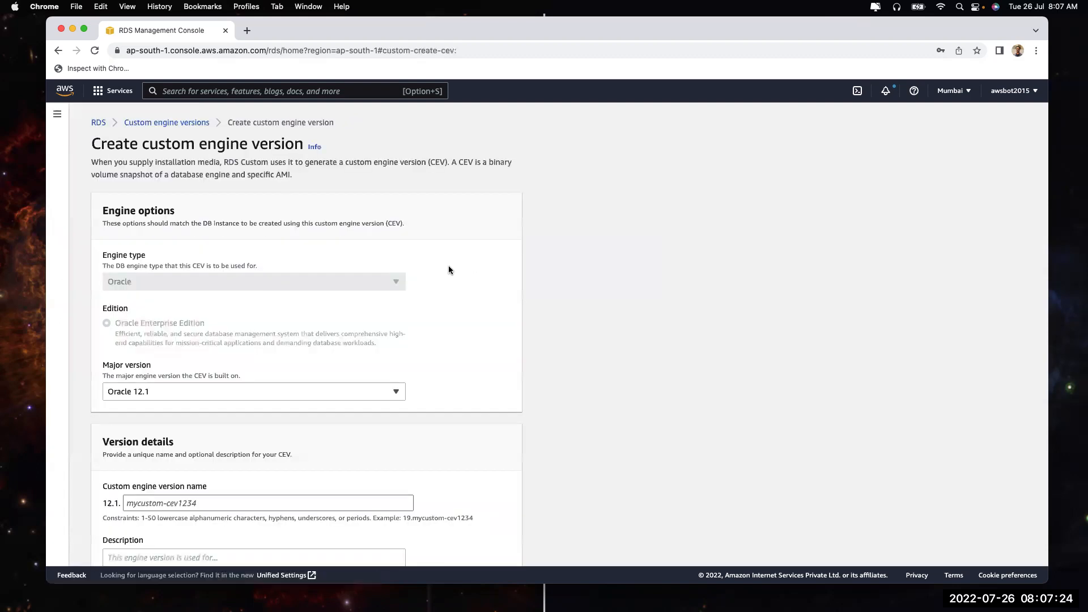
scroll(242, 379, down, 5)
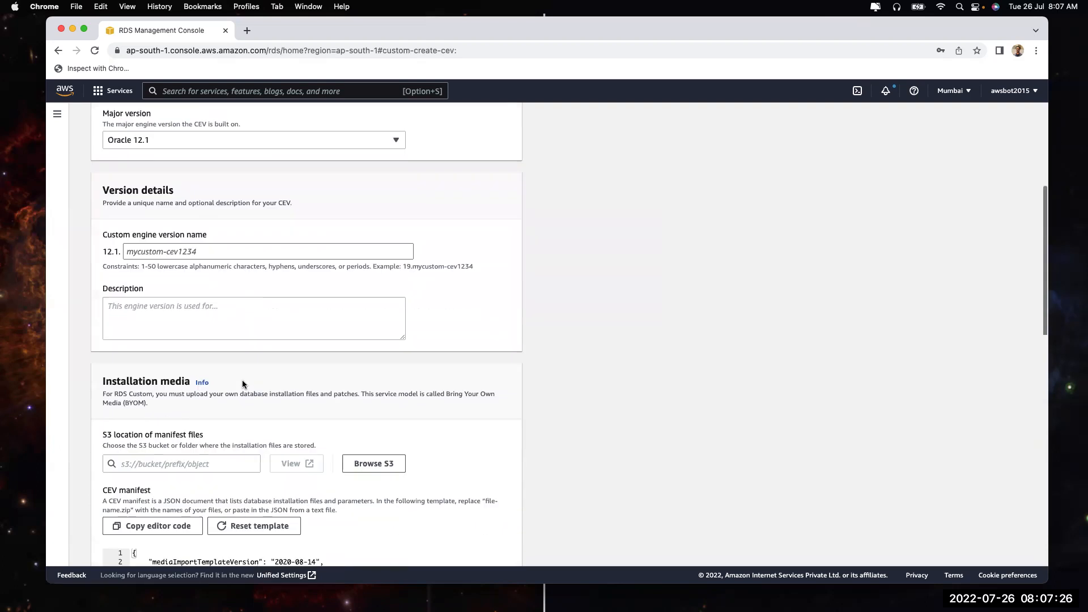
scroll(242, 384, down, 3)
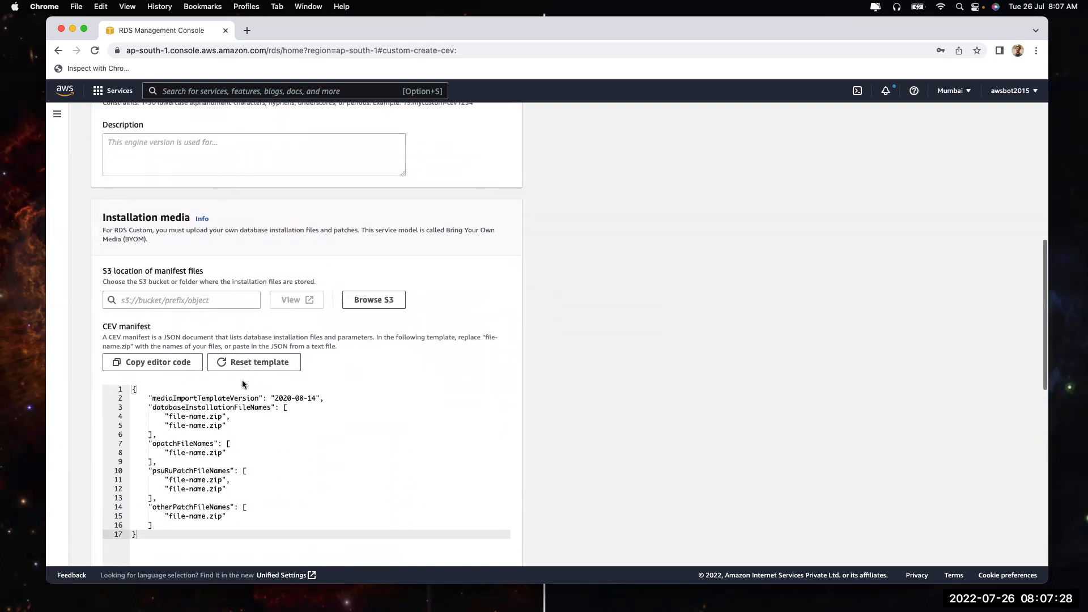
scroll(613, 377, down, 3)
scroll(614, 376, up, 12)
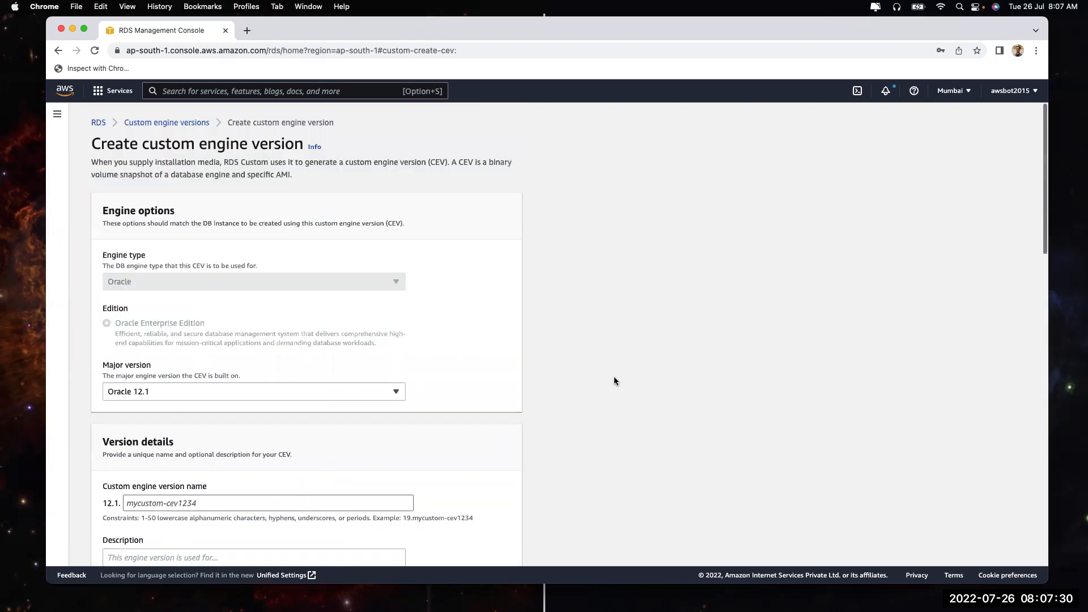
Set the major version to Oracle 12.2
click(164, 393)
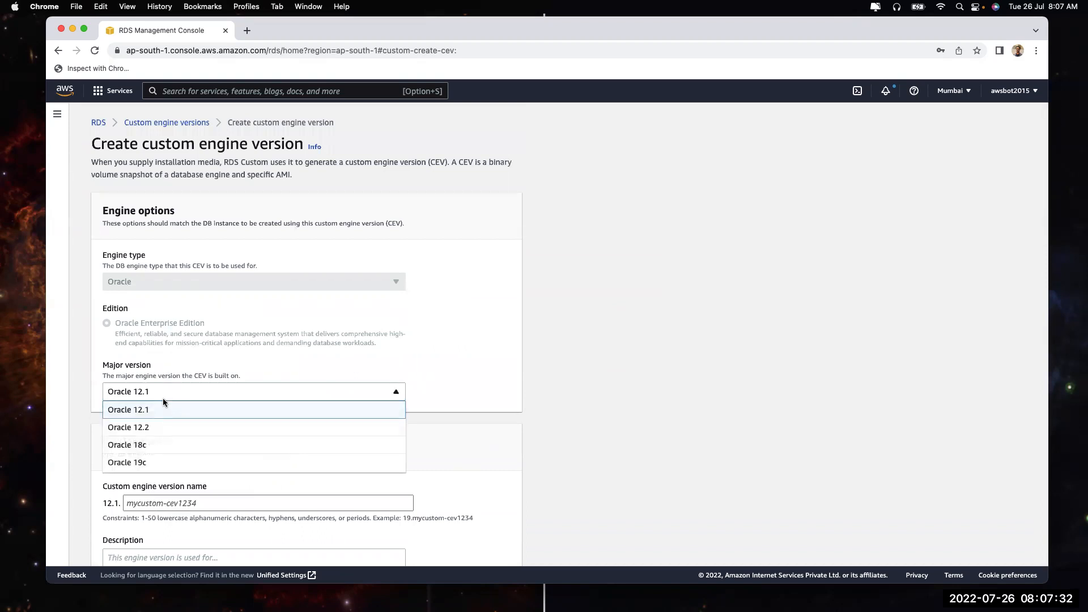
scroll(151, 444, down, 1)
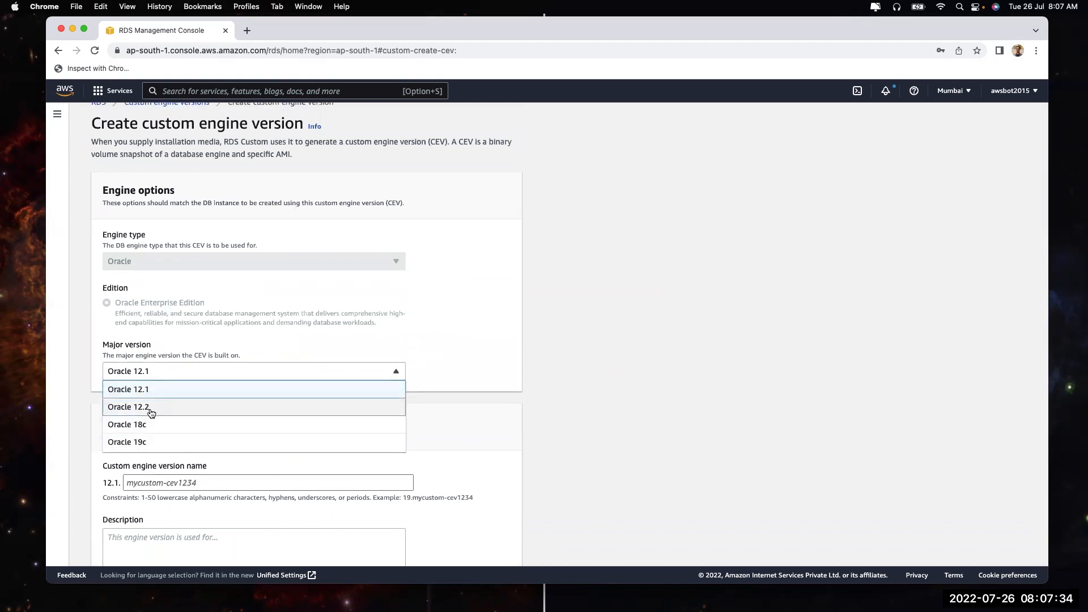
click(187, 303)
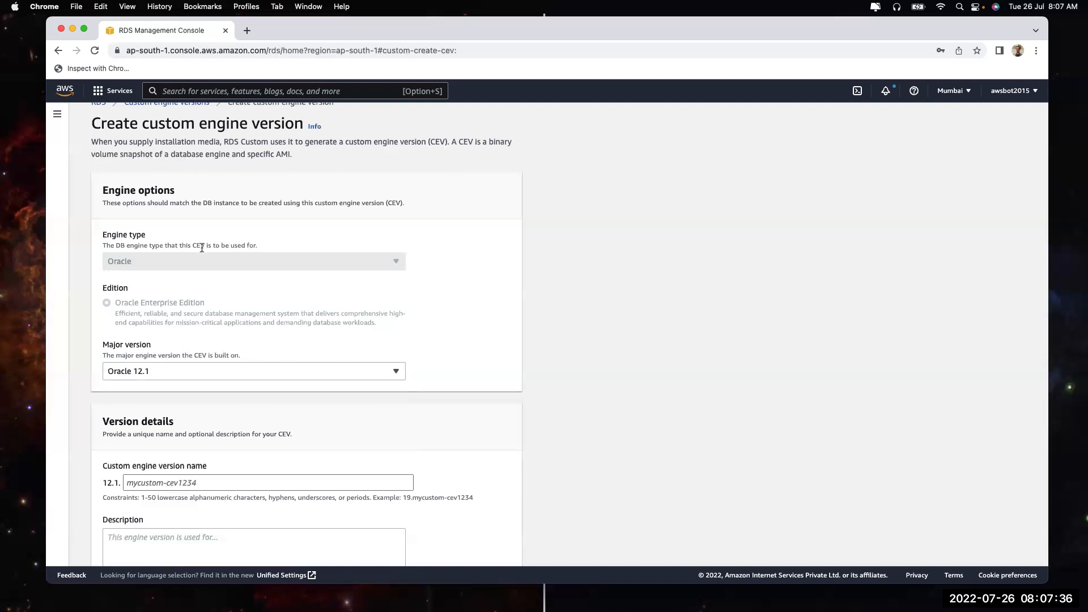
click(168, 375)
click(228, 409)
Review the Oracle 12.2 form, highlighting 'custom engine version' in the title and 'CEV' in the intro
scroll(592, 427, down, 2)
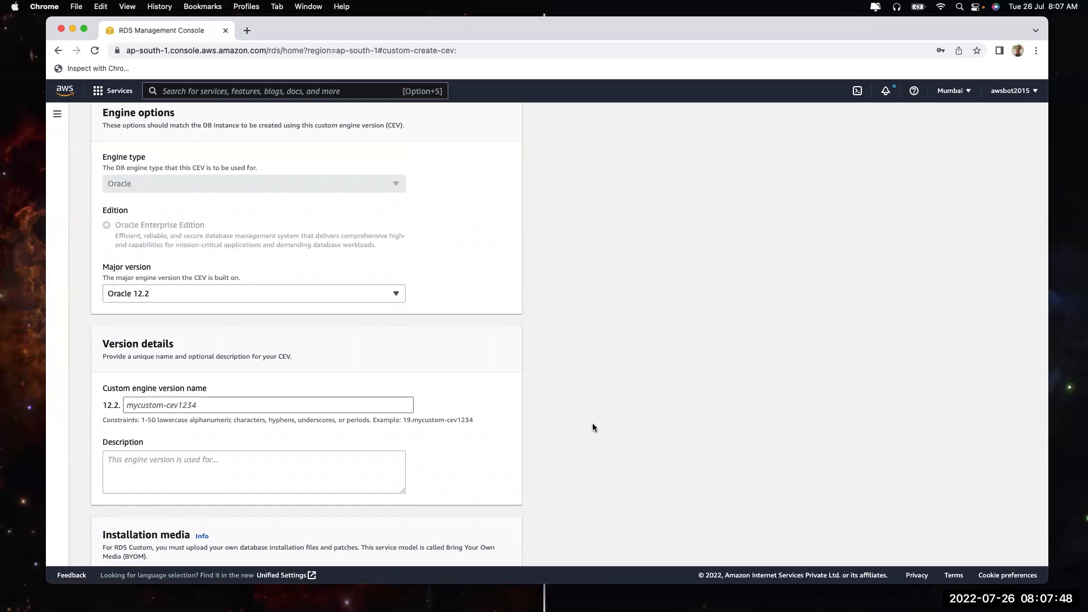
scroll(592, 426, down, 4)
scroll(593, 427, up, 5)
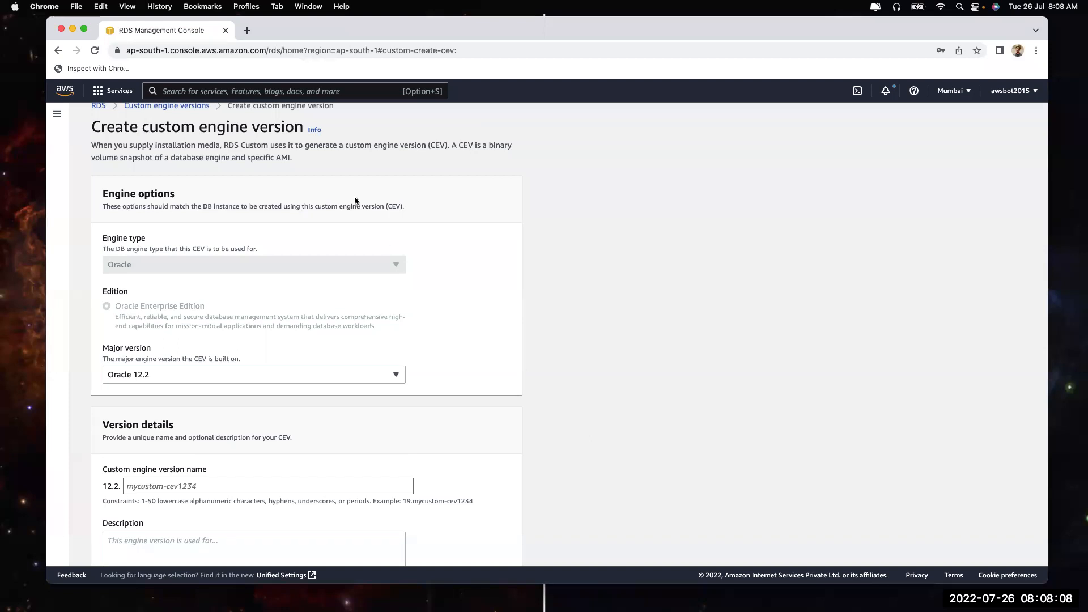
scroll(146, 139, up, 1)
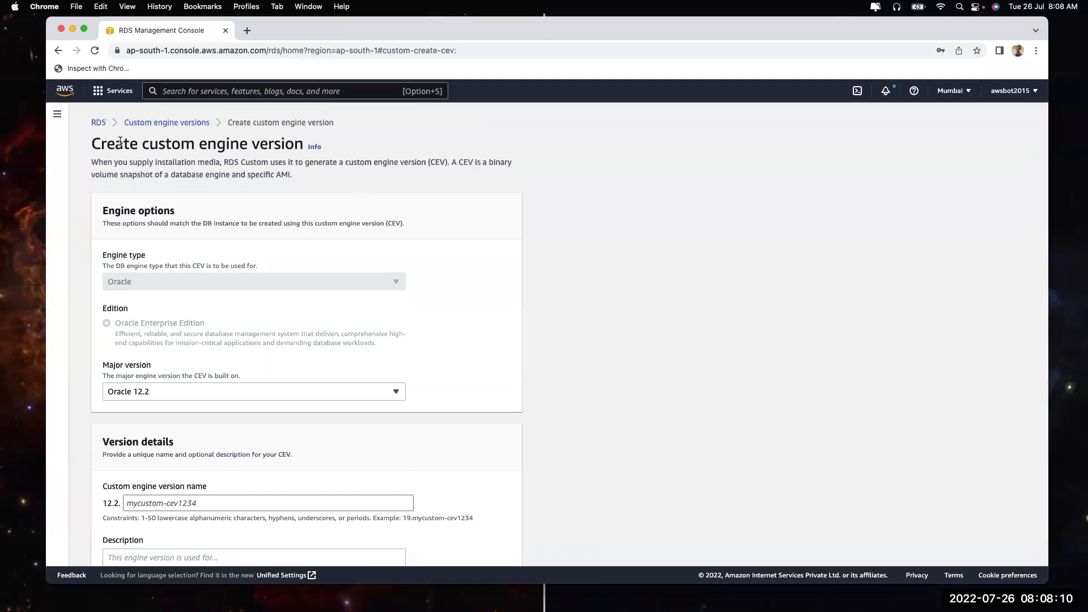
drag(137, 143, 295, 144)
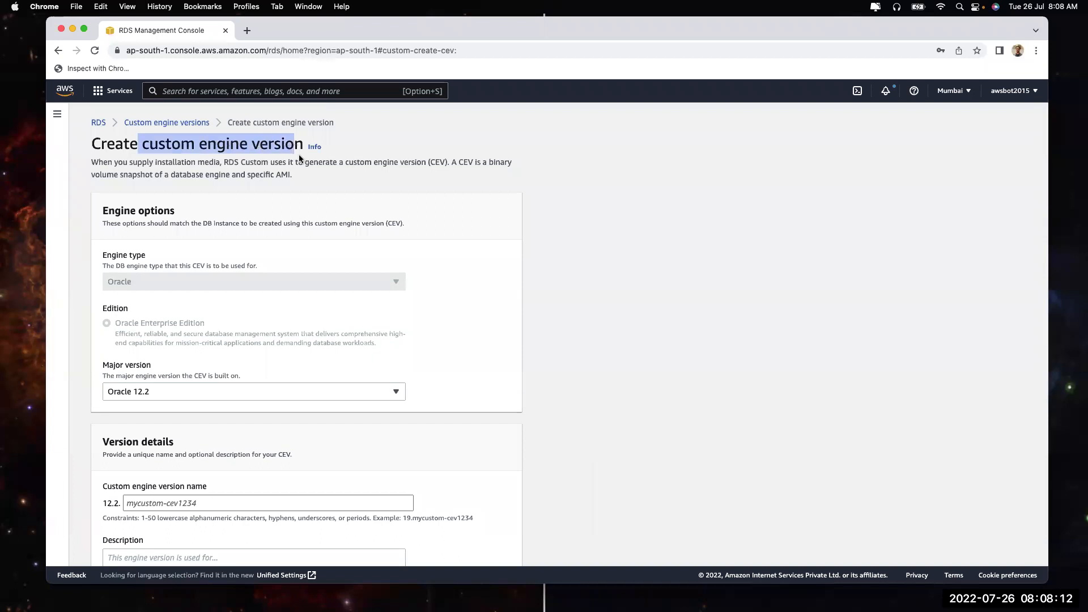
click(368, 168)
drag(430, 162, 447, 162)
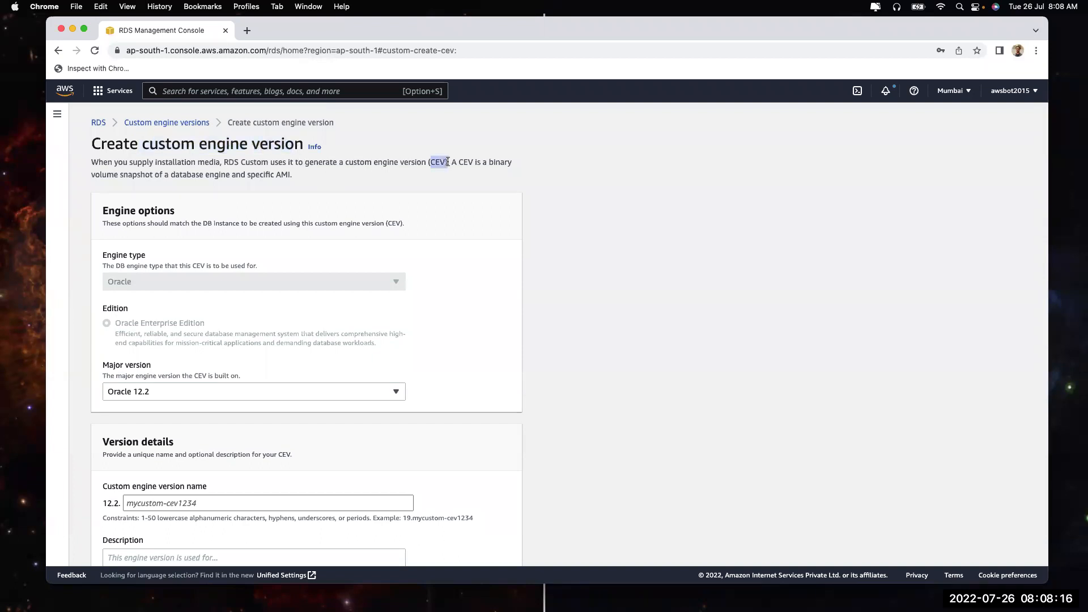
scroll(278, 324, down, 3)
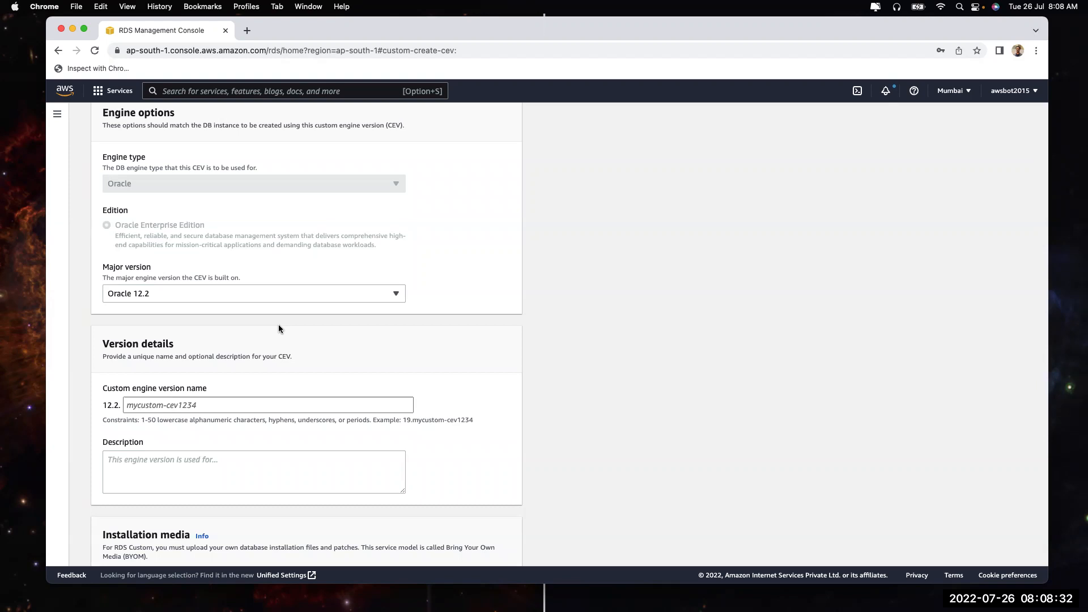
scroll(288, 355, down, 5)
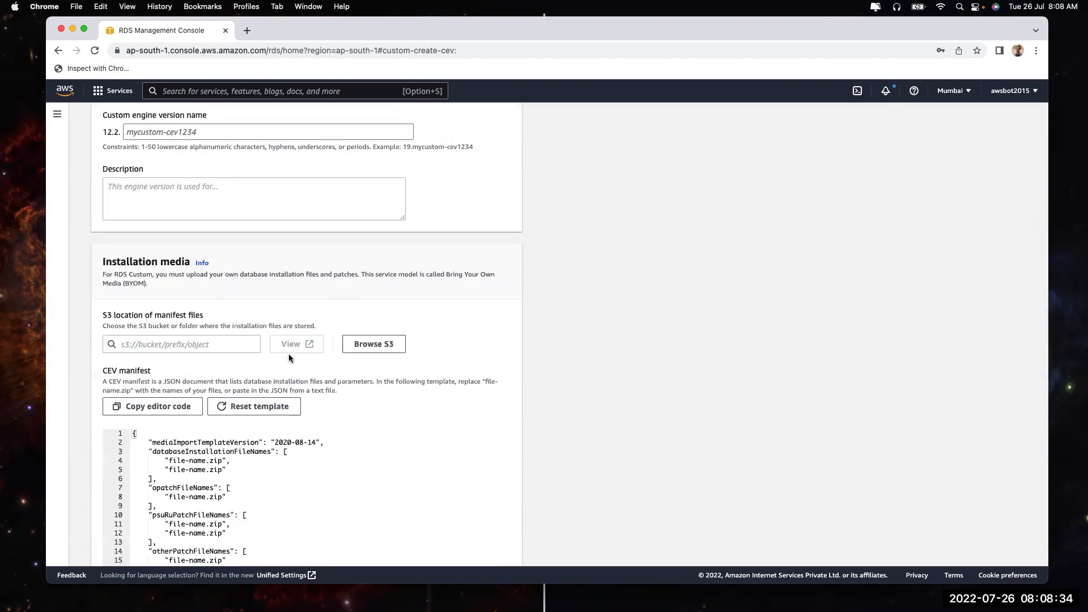
Set the manifest files S3 location to s3://alldatabackupforaws via Browse S3
scroll(339, 396, down, 3)
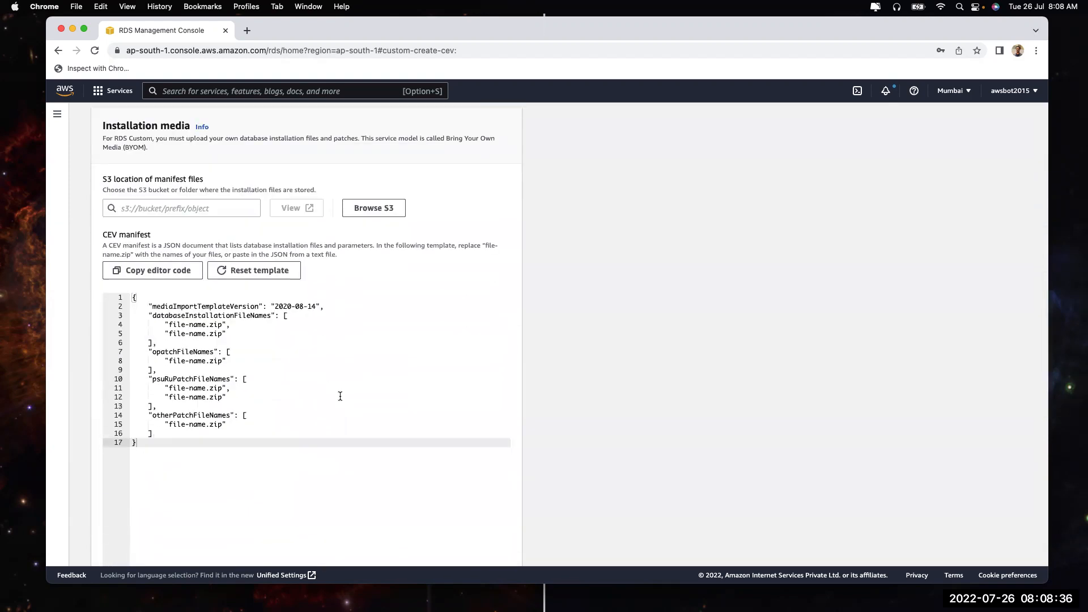
click(340, 395)
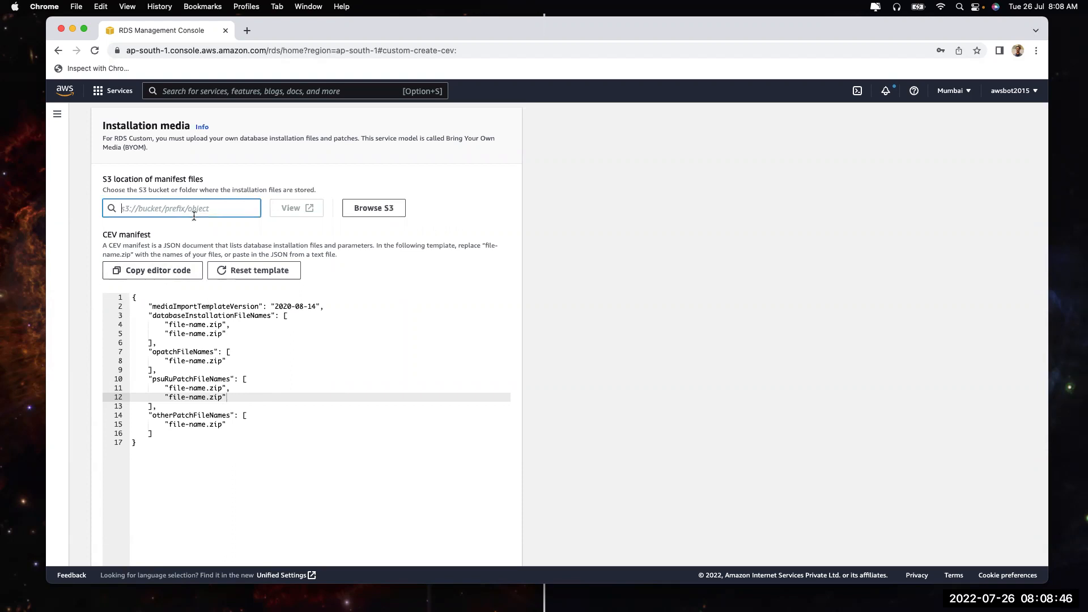
click(366, 209)
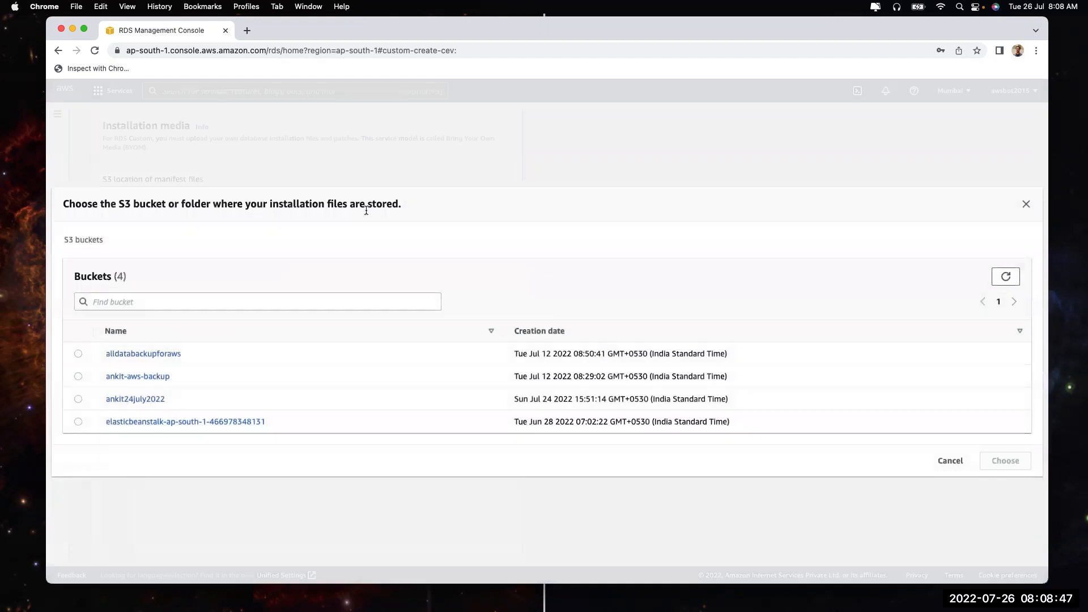
click(79, 354)
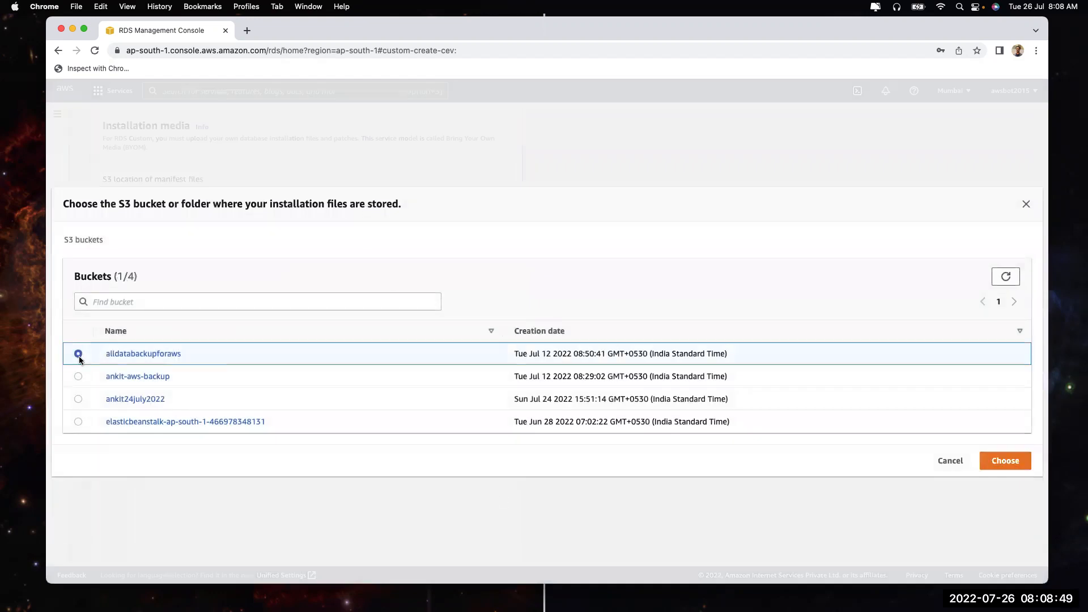
click(1005, 460)
click(243, 372)
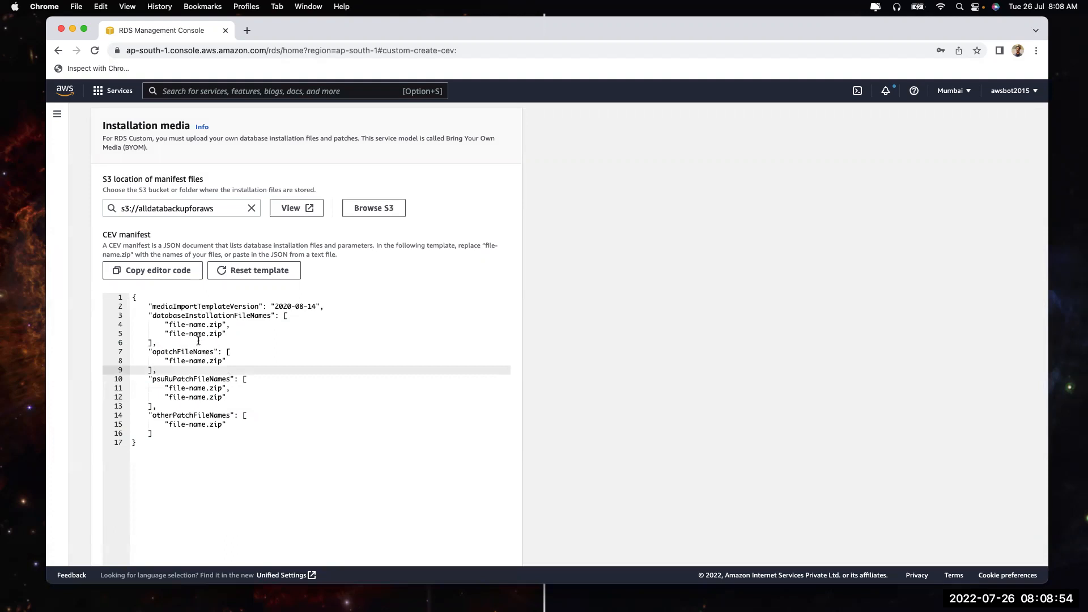
double_click(174, 378)
double_click(168, 413)
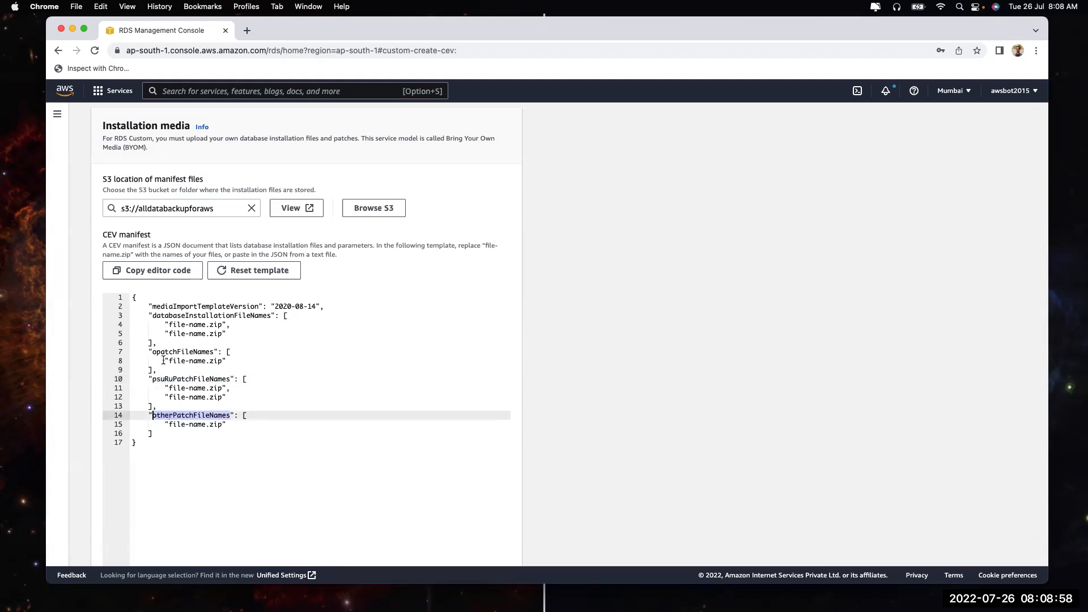
double_click(162, 316)
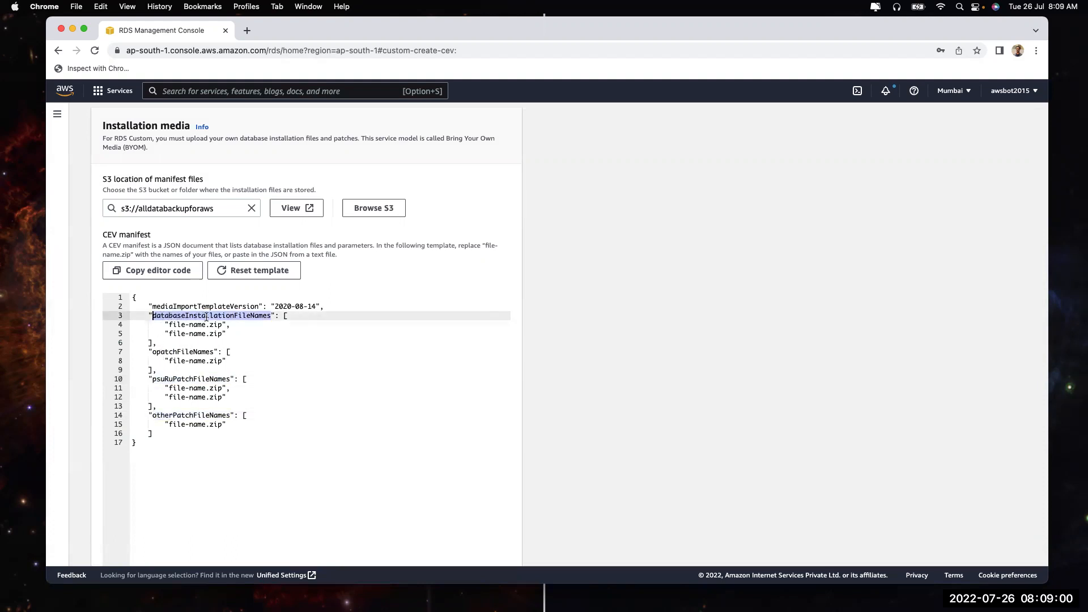
drag(165, 325, 232, 333)
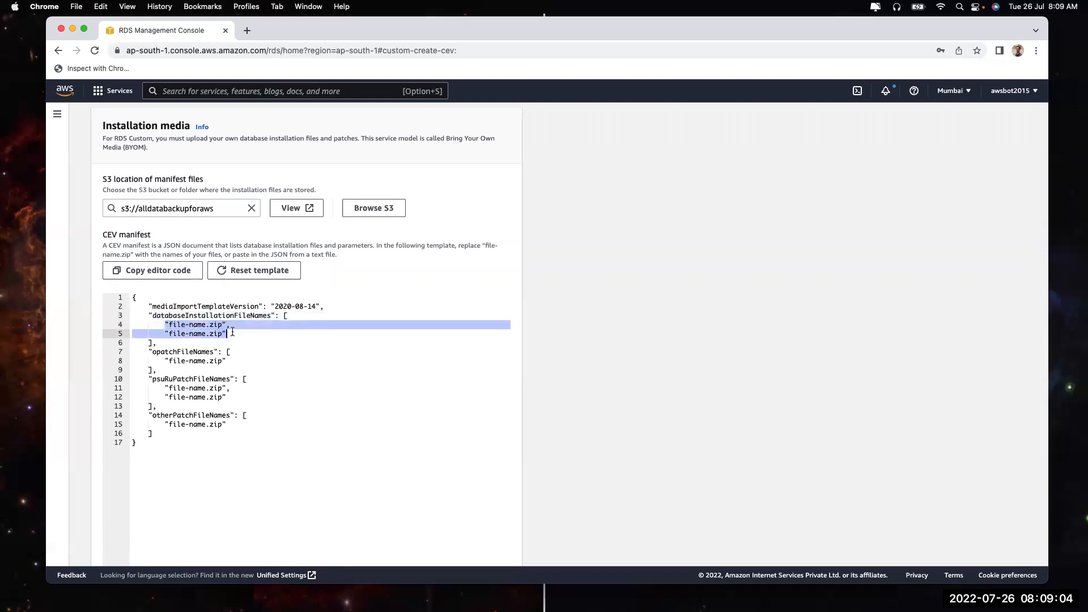
drag(151, 351, 229, 361)
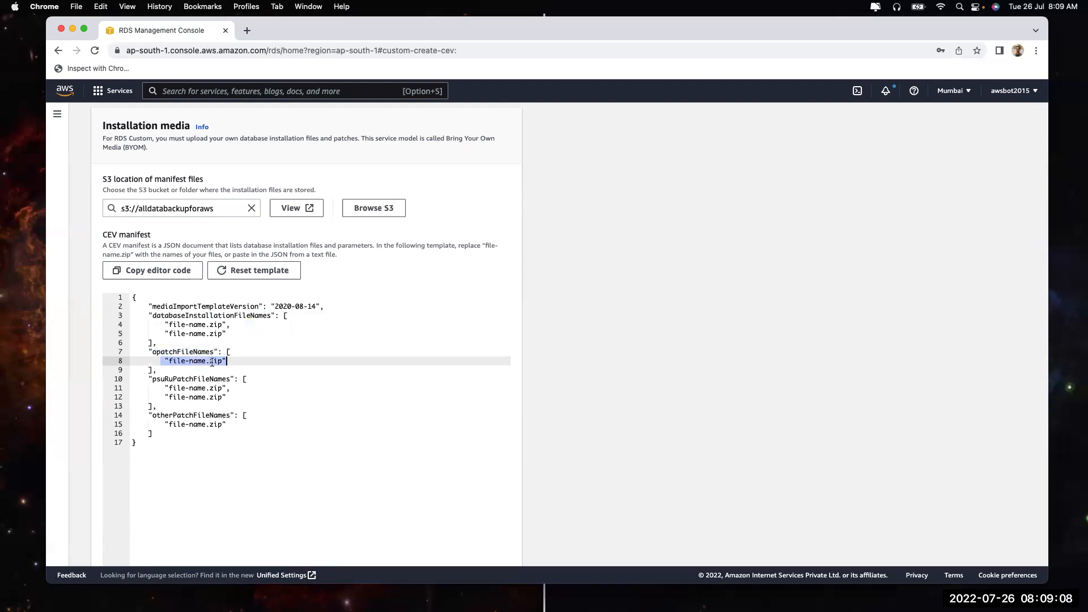
click(152, 379)
drag(171, 379, 232, 380)
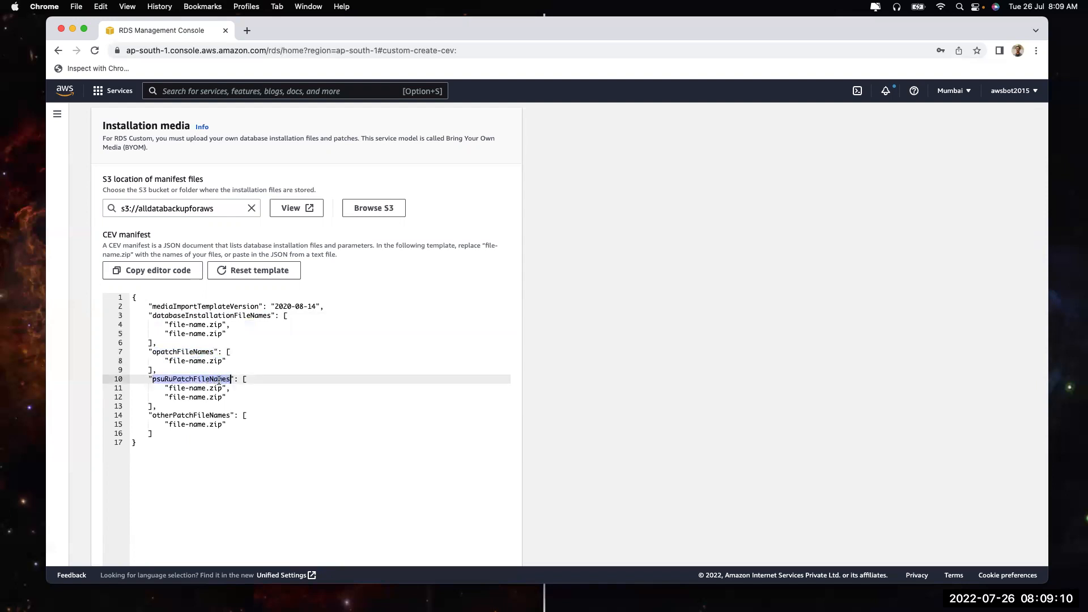
drag(161, 388, 223, 389)
drag(156, 416, 227, 424)
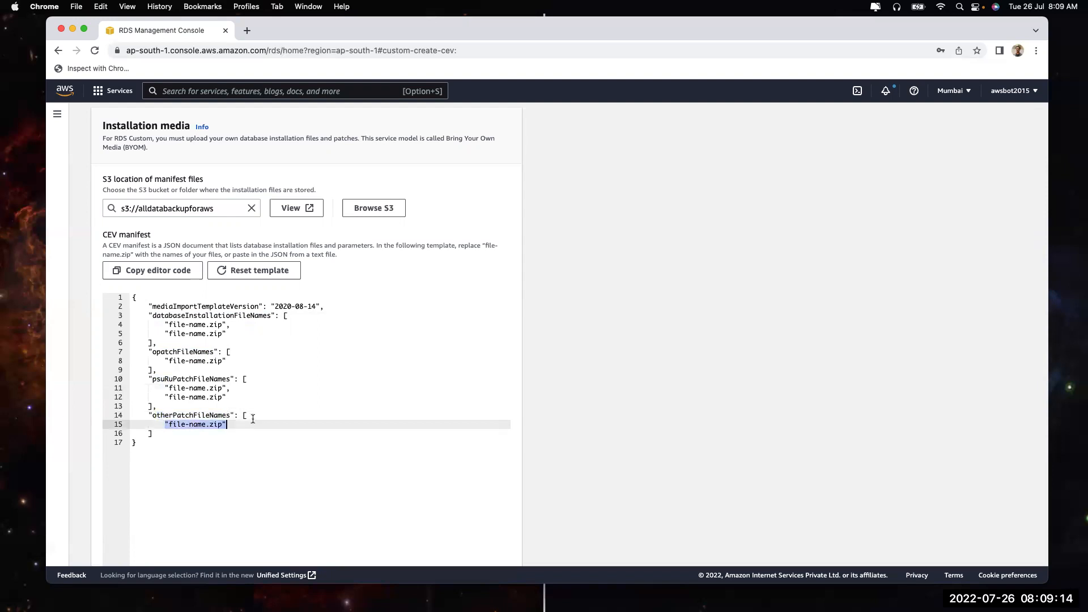
scroll(253, 418, down, 10)
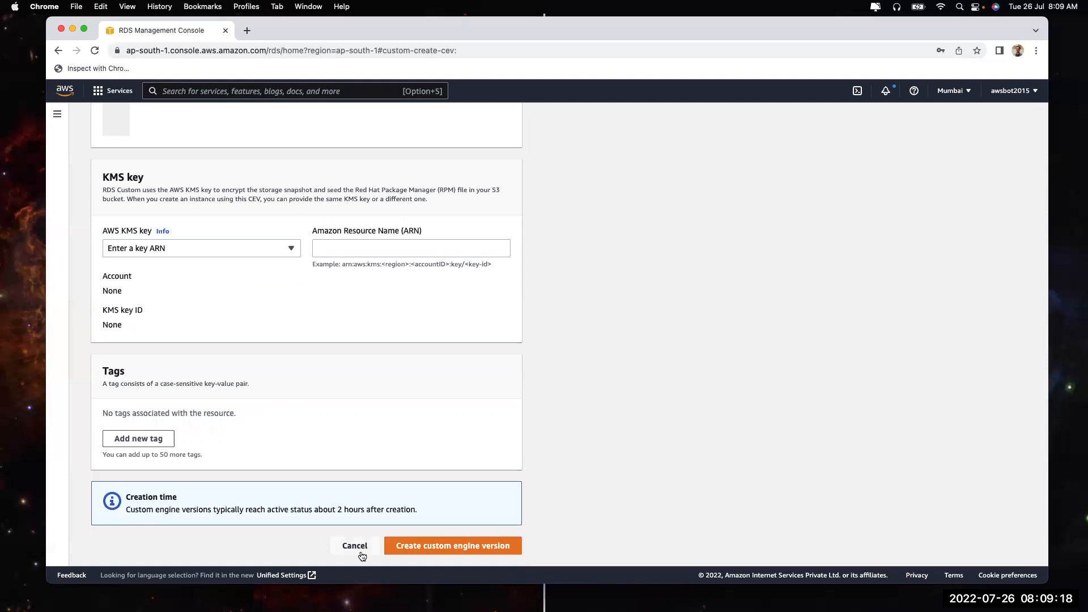
Cancel the custom engine version form, reopen it, and cancel again
click(354, 545)
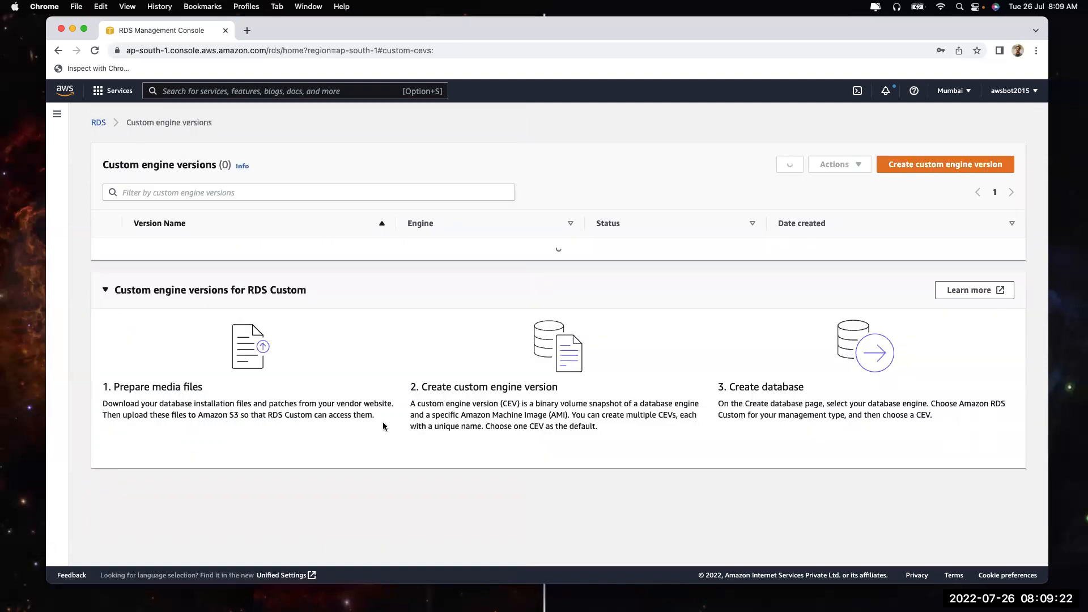
click(907, 167)
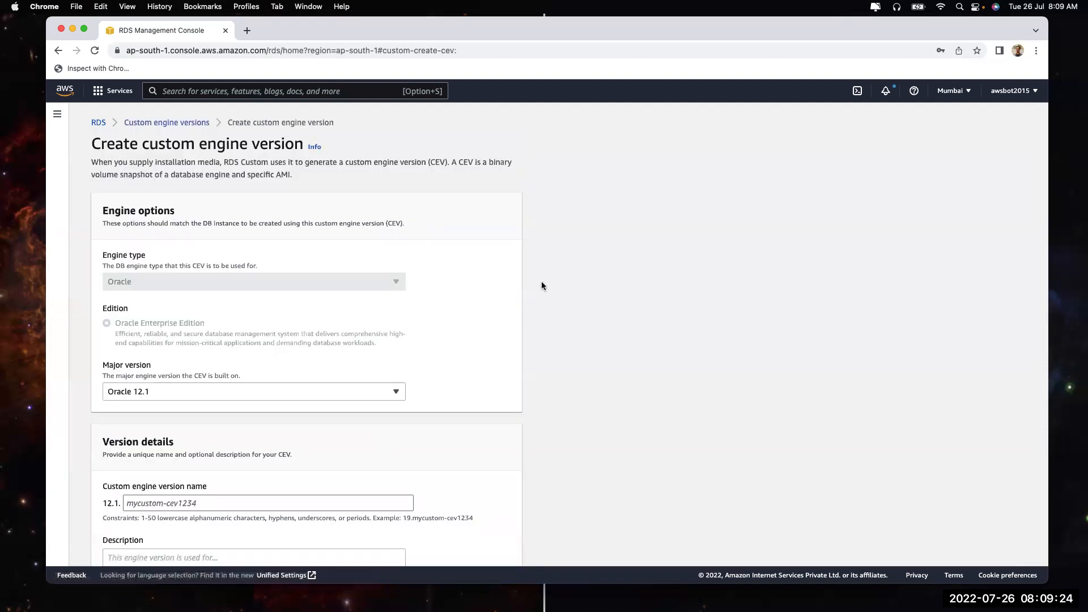
scroll(375, 363, down, 20)
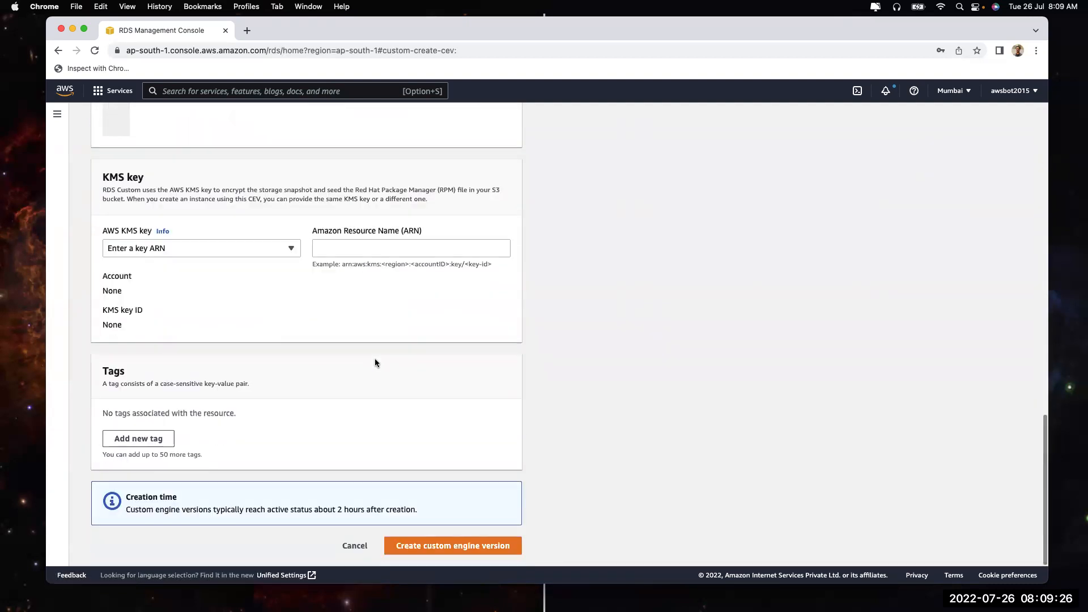
click(350, 546)
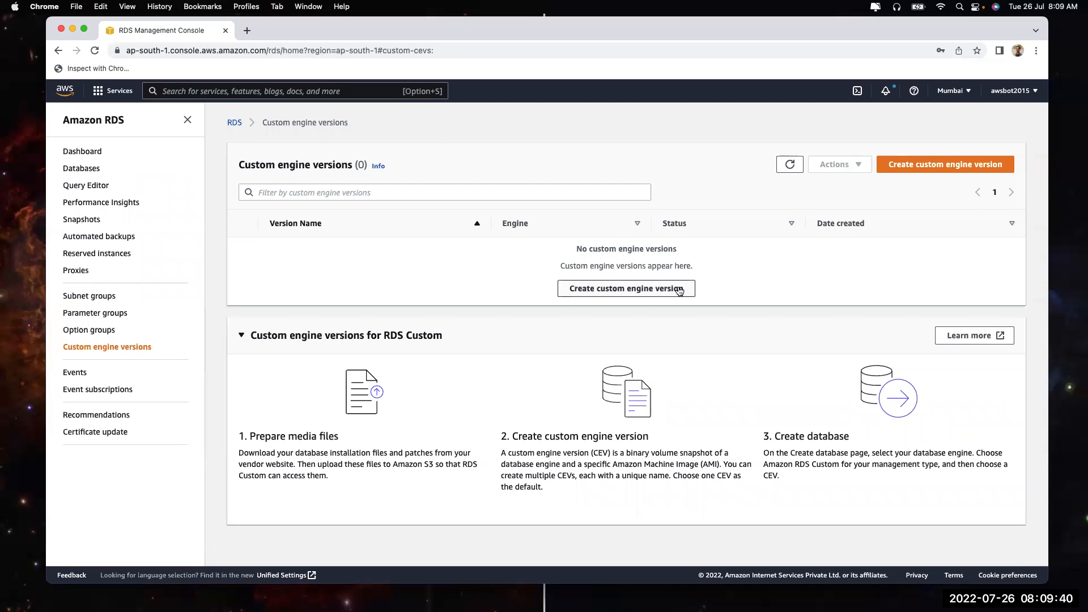
Reopen the form, highlight its heading, cancel to the empty list and show RDS navigation
click(910, 165)
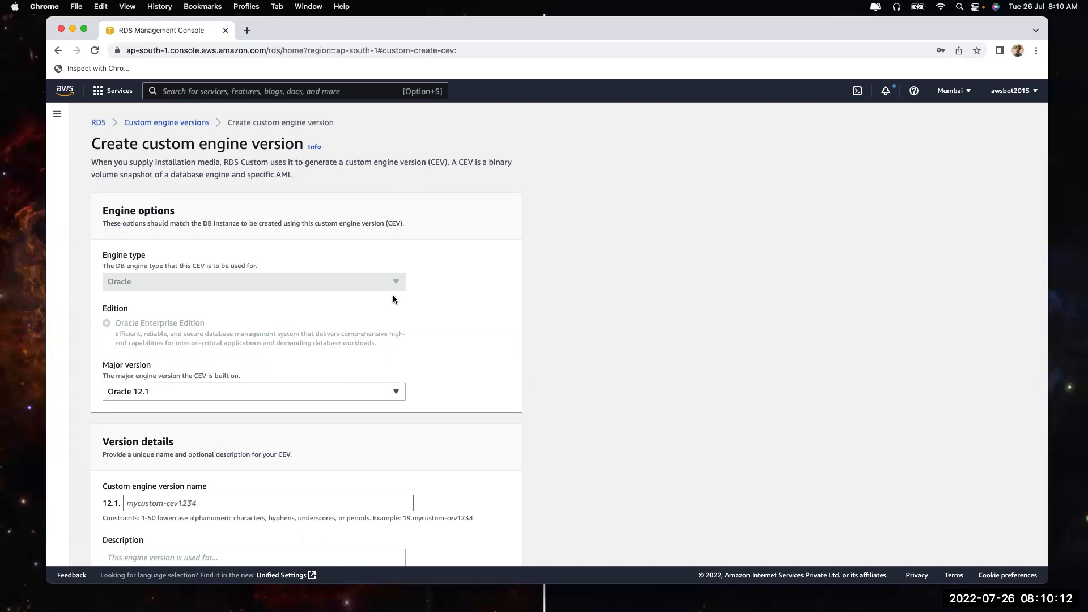
drag(141, 144, 300, 148)
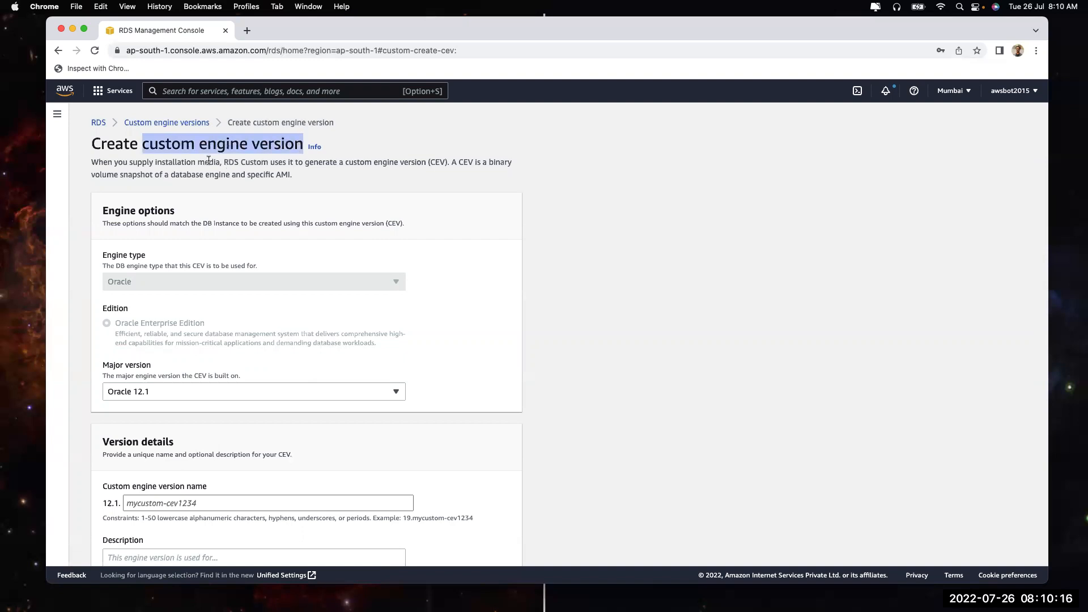
scroll(136, 272, down, 15)
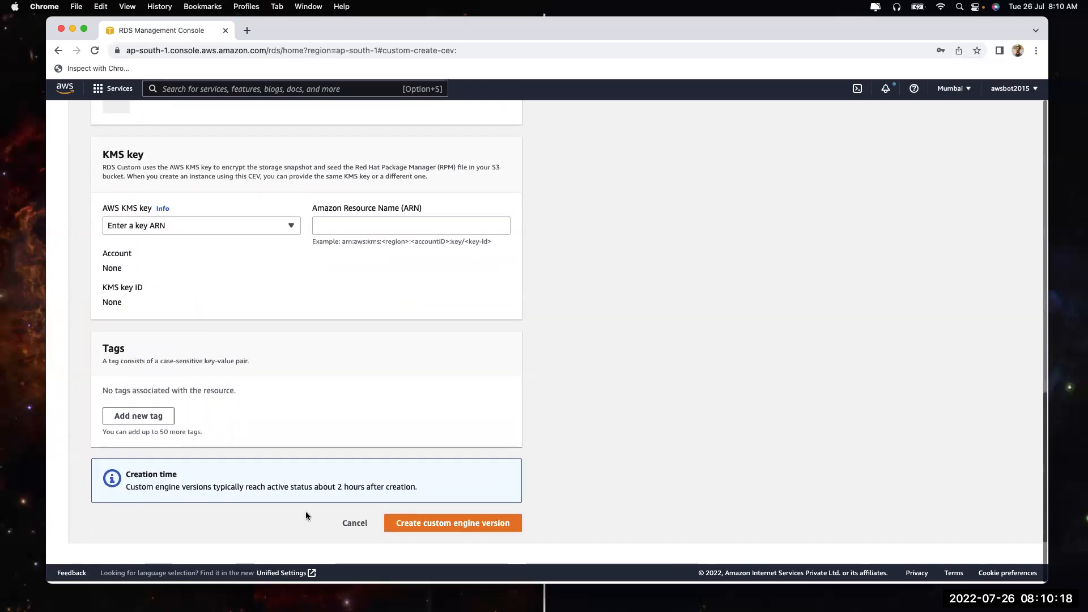
click(354, 528)
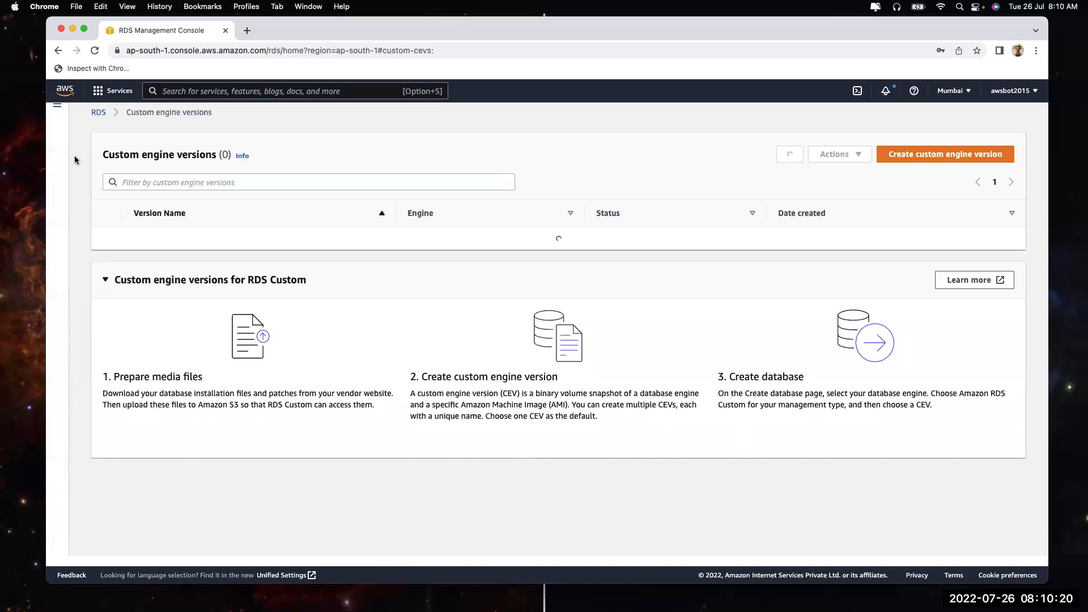
click(57, 105)
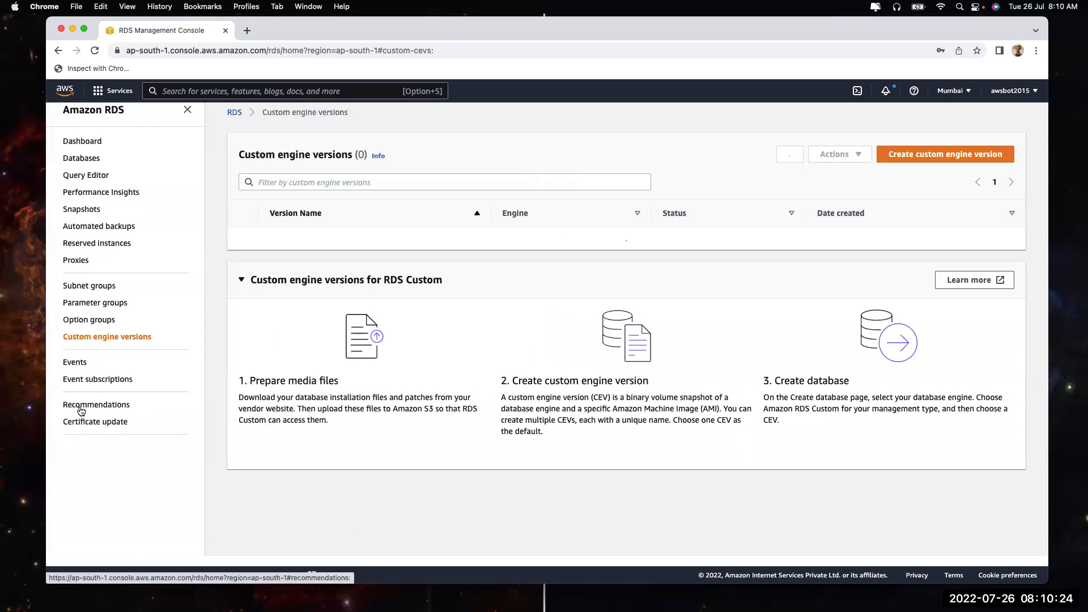
Check the empty Events and Event subscriptions lists, then start a new event subscription
click(85, 366)
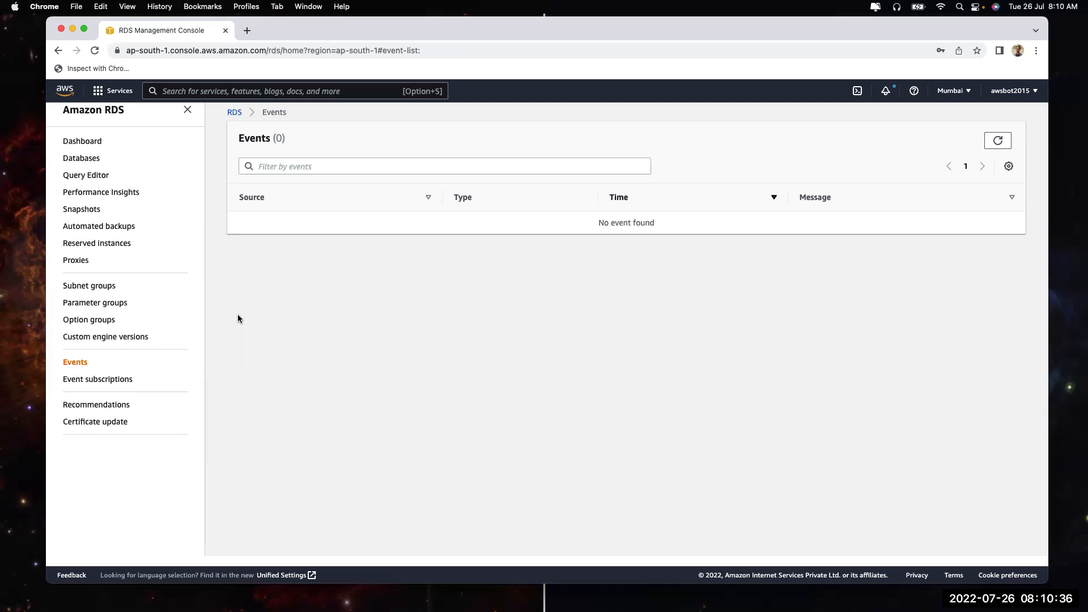
click(105, 379)
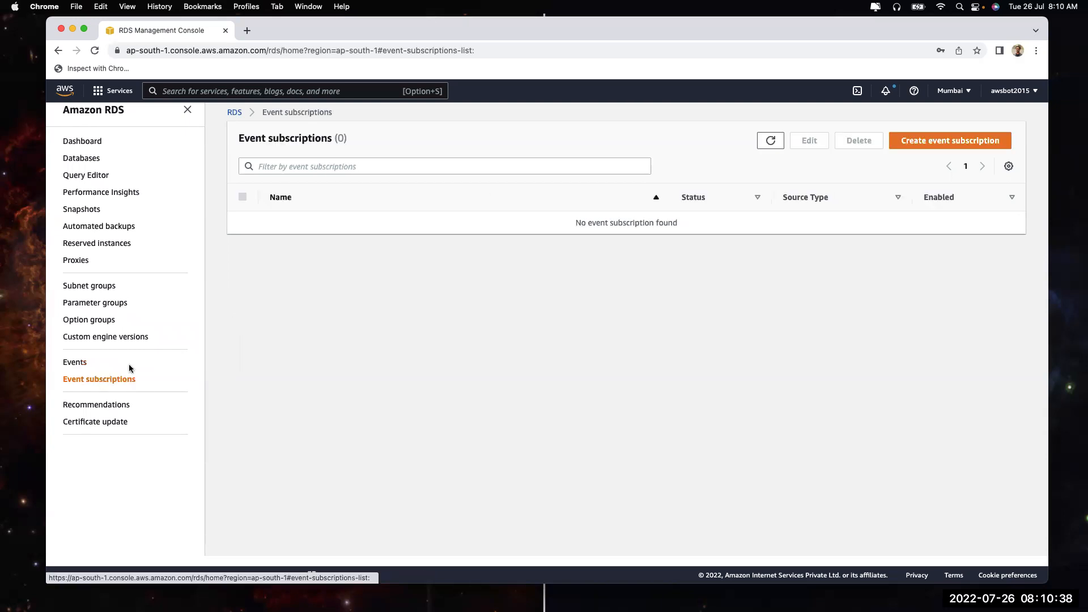
click(952, 143)
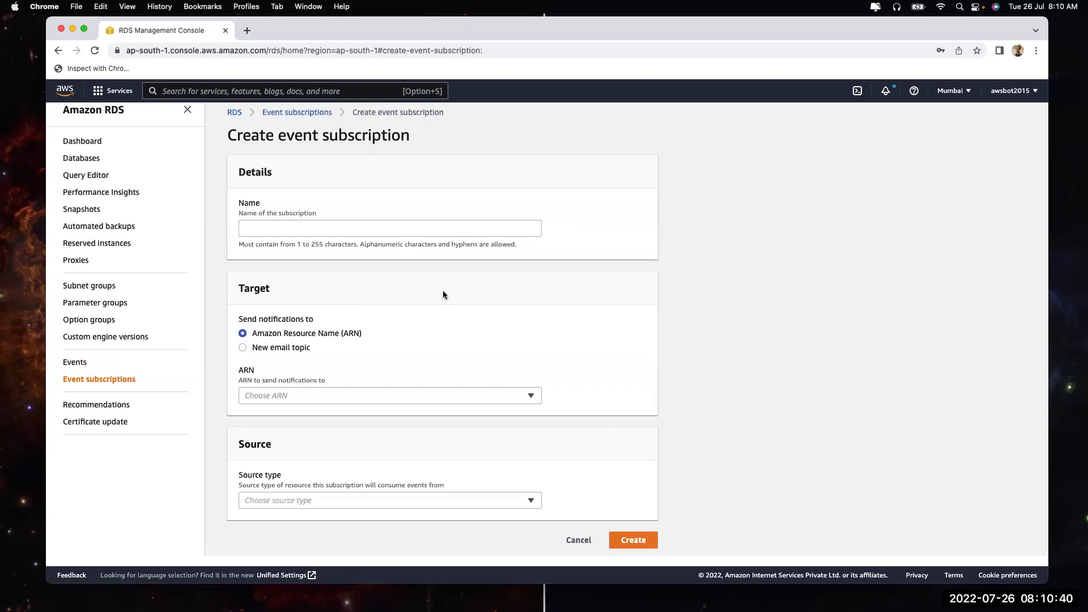
Choose to send notifications to a new email topic
click(269, 349)
click(276, 400)
click(275, 441)
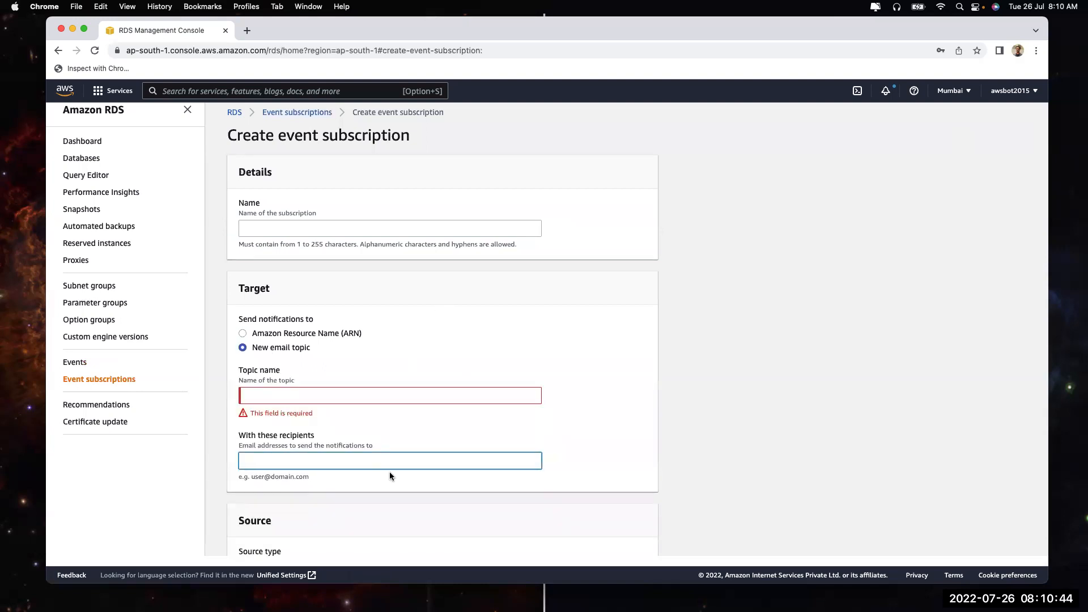
scroll(390, 472, down, 3)
Set the source type to Instances, limited to specific instances and specific event categories
click(401, 495)
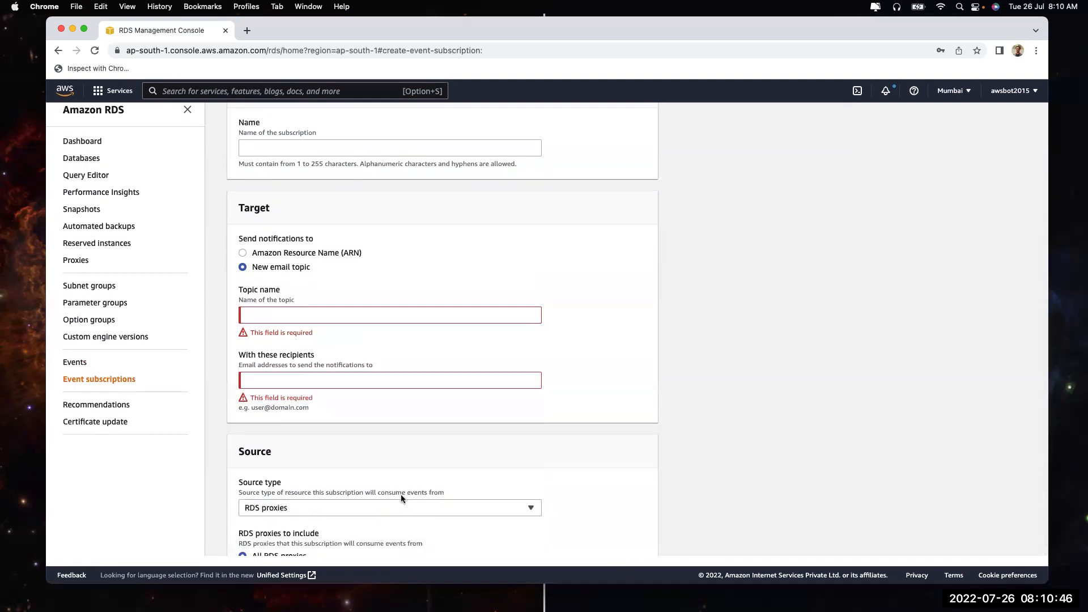
scroll(432, 394, down, 5)
click(426, 381)
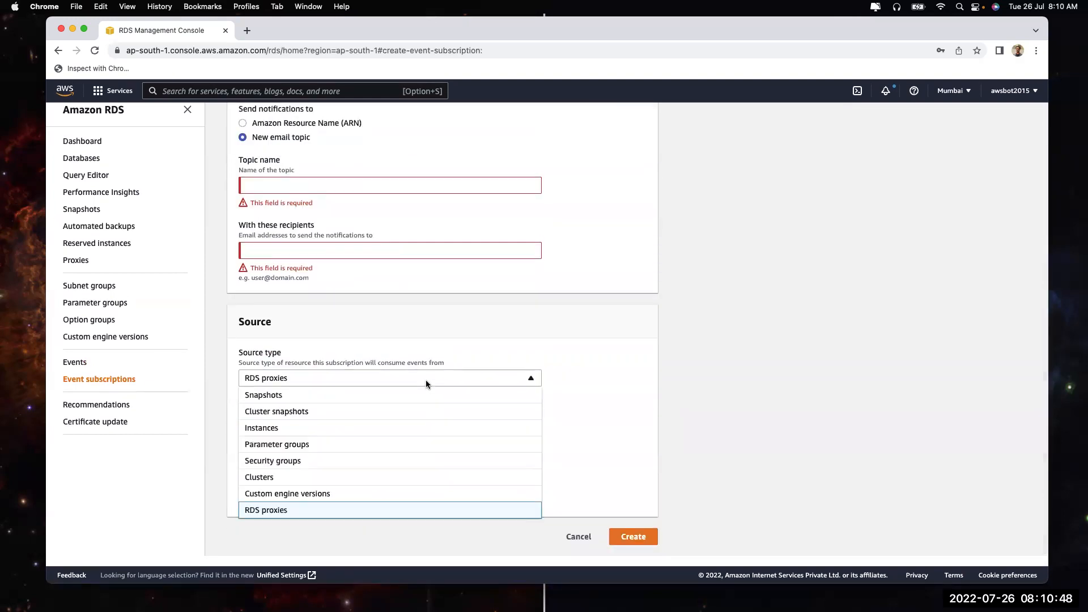
click(355, 430)
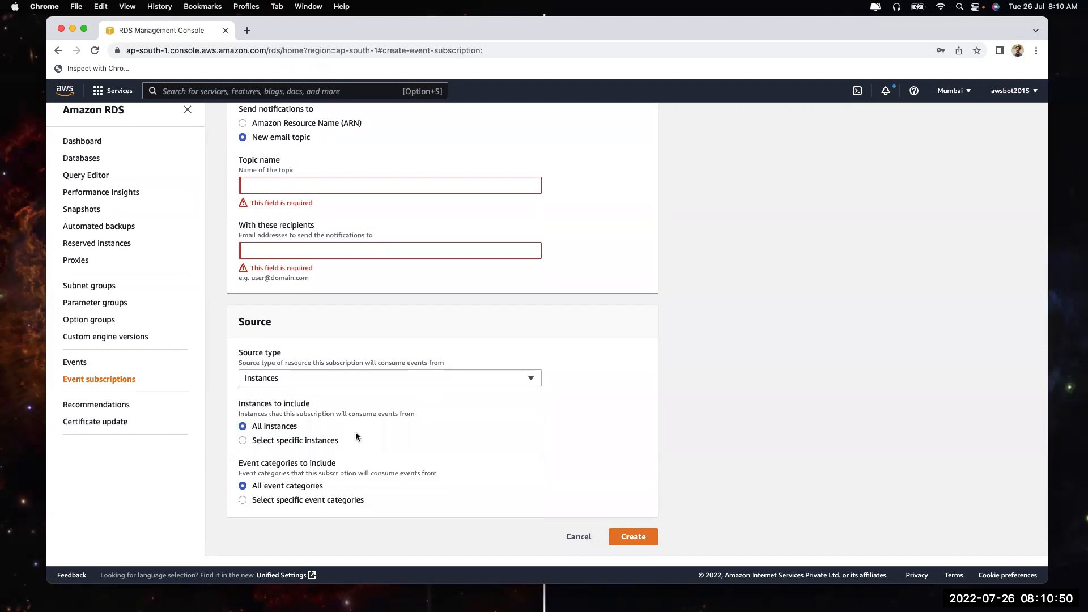
click(276, 498)
click(290, 442)
Add failover to the selected event categories
scroll(290, 442, down, 3)
click(324, 394)
click(294, 496)
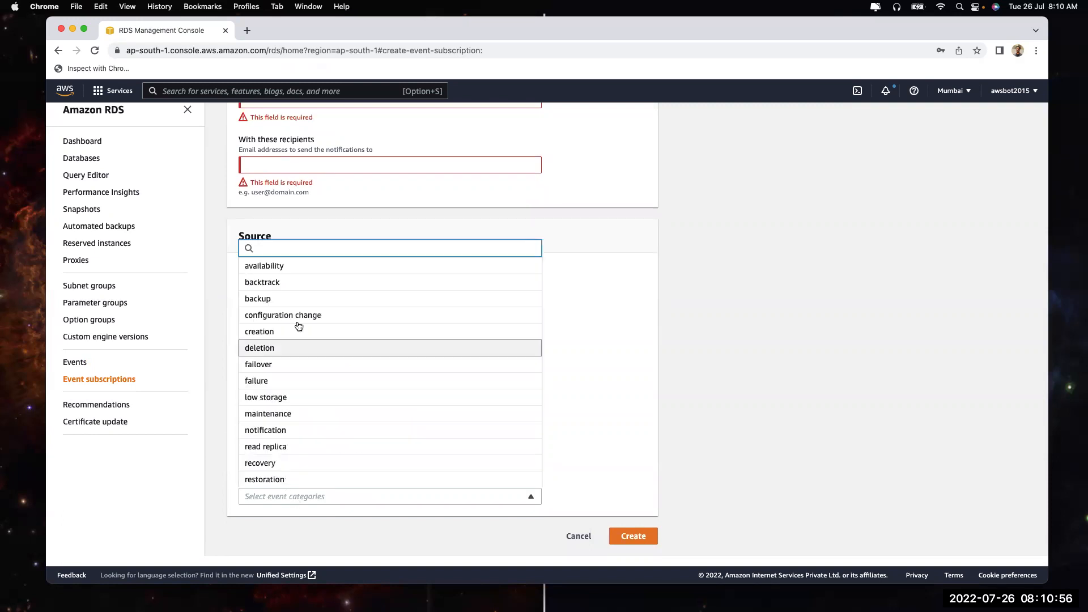
click(270, 365)
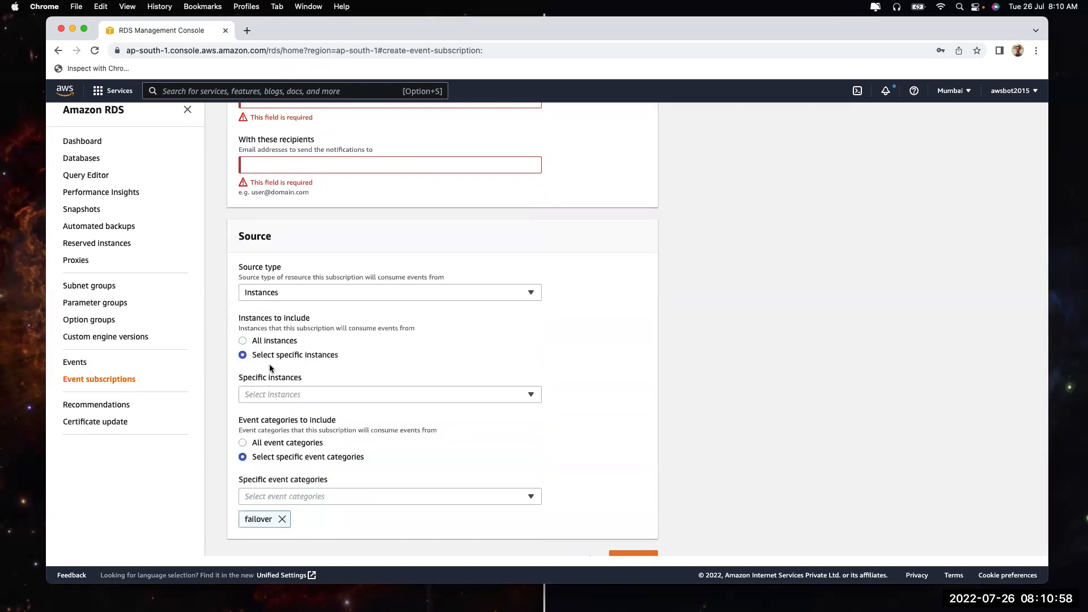
scroll(702, 470, up, 5)
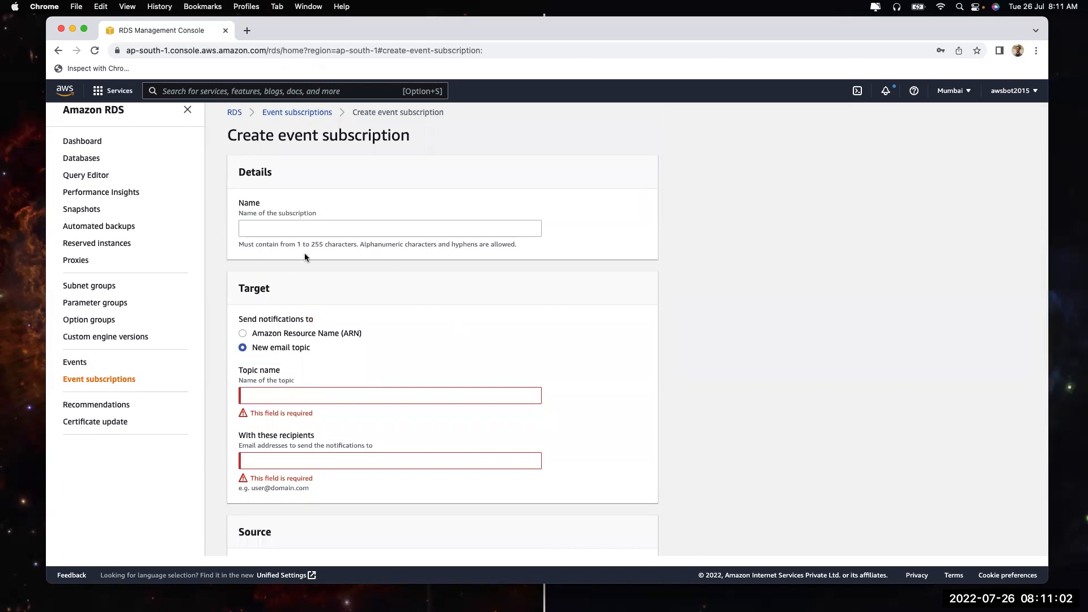
scroll(570, 382, down, 5)
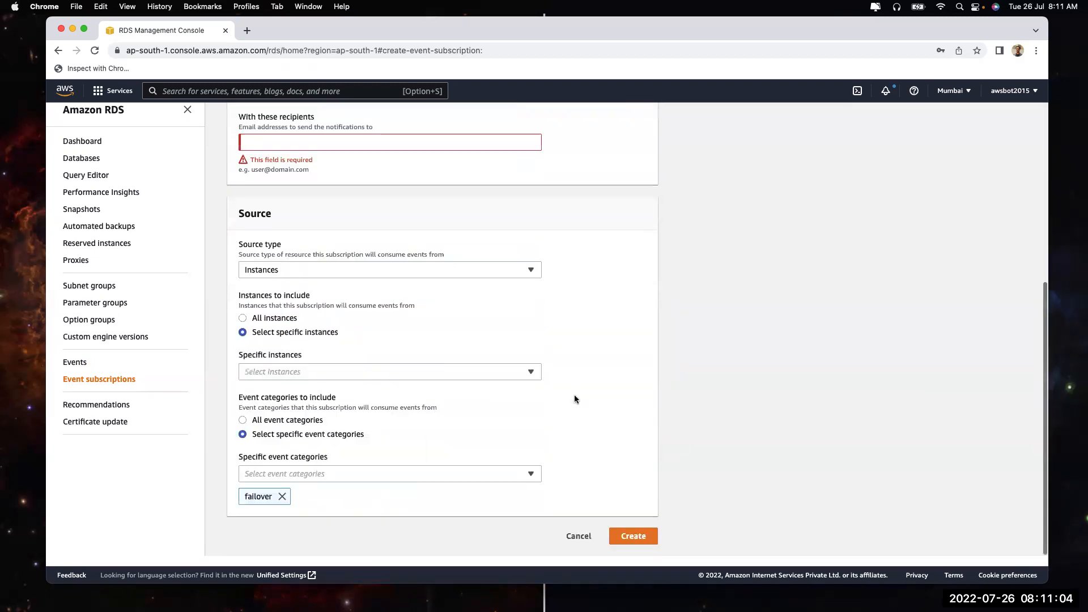
scroll(335, 290, up, 2)
Enter topic name 'deletion' and a recipient e-mail address
click(253, 205)
text(deletion)
key(Tab)
text(abc@abc.com)
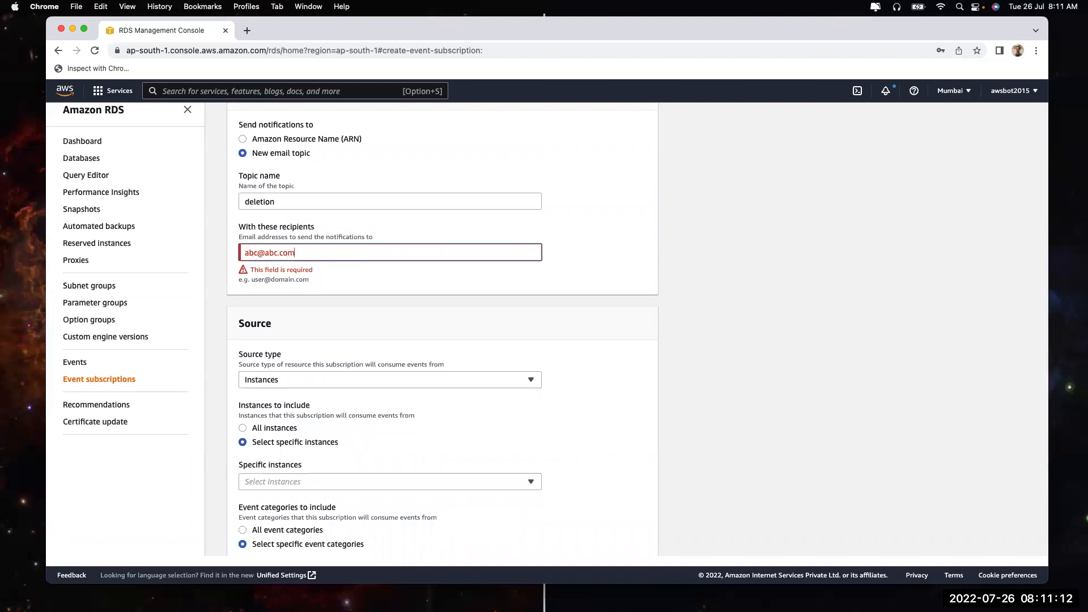
click(633, 245)
Name the event subscription 'delete-servers'
scroll(556, 282, up, 4)
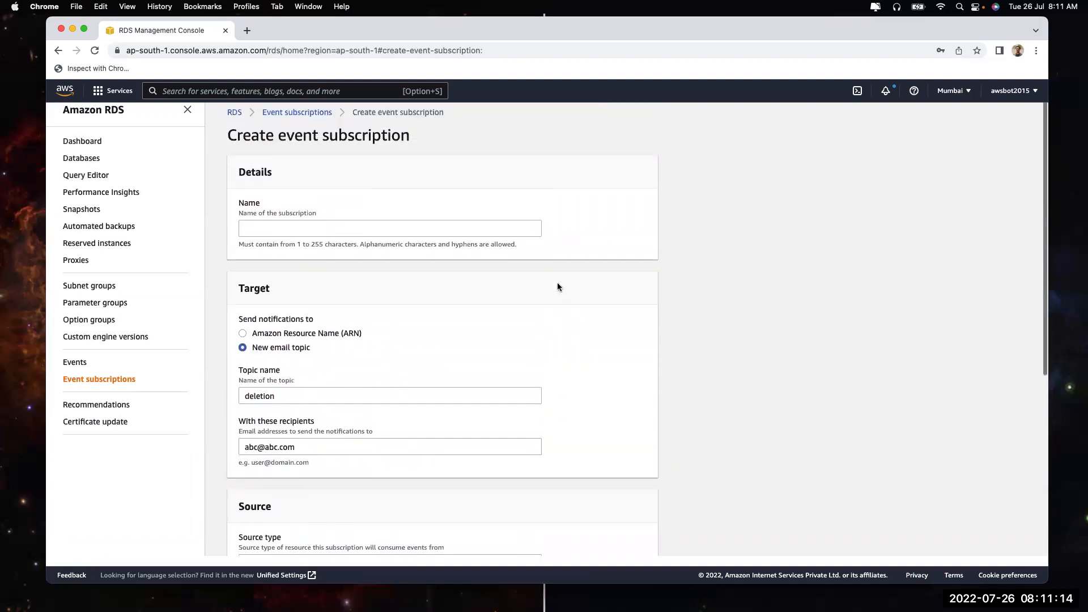
click(309, 228)
text(delete-)
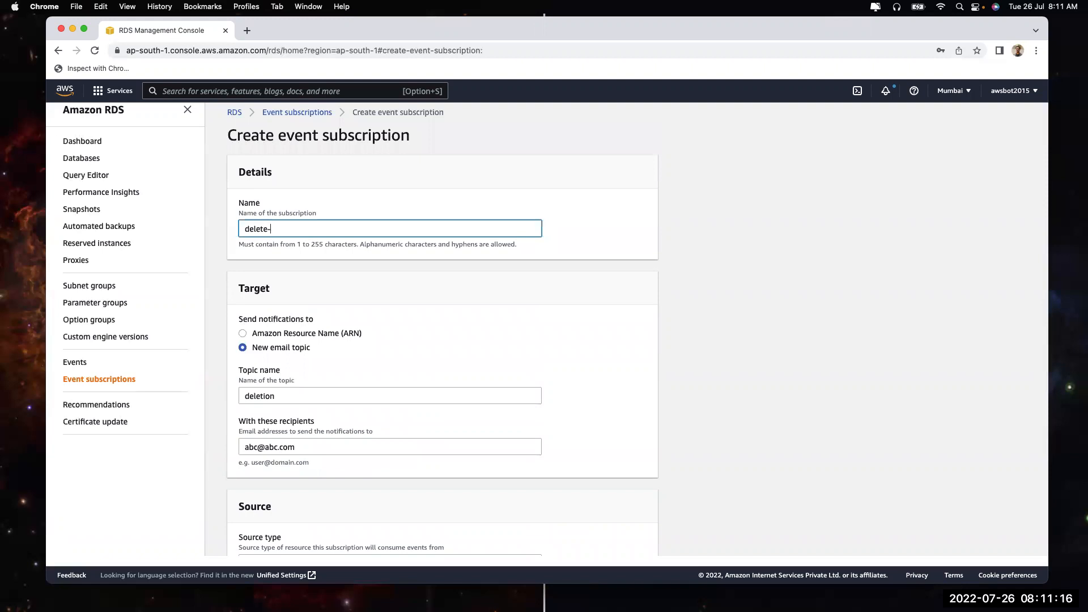
text(servers)
click(671, 356)
click(273, 230)
Include all instances and add the deletion event category
scroll(311, 273, down, 5)
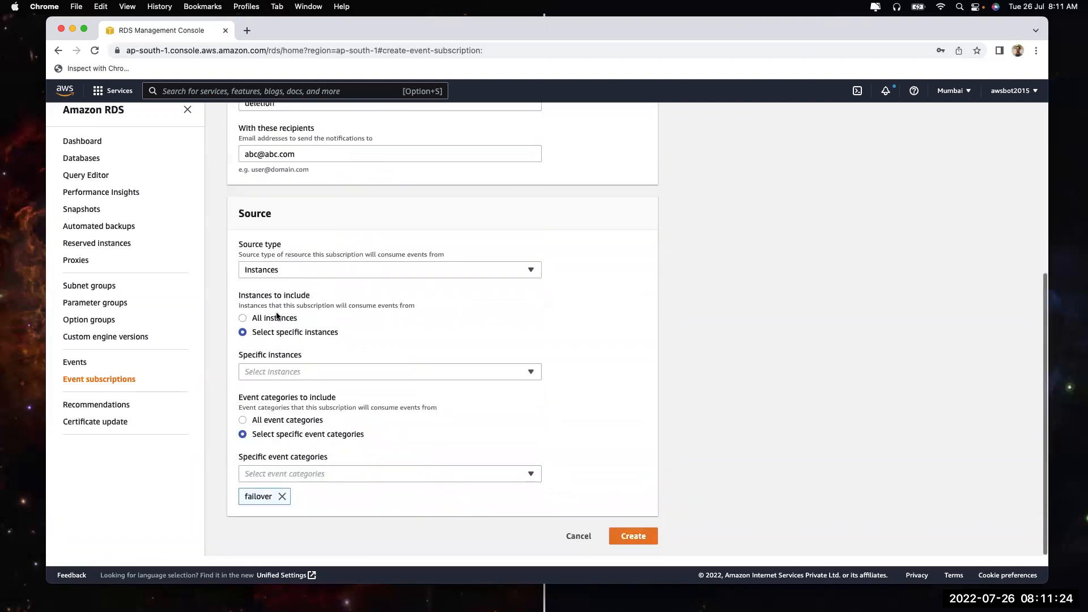
click(261, 317)
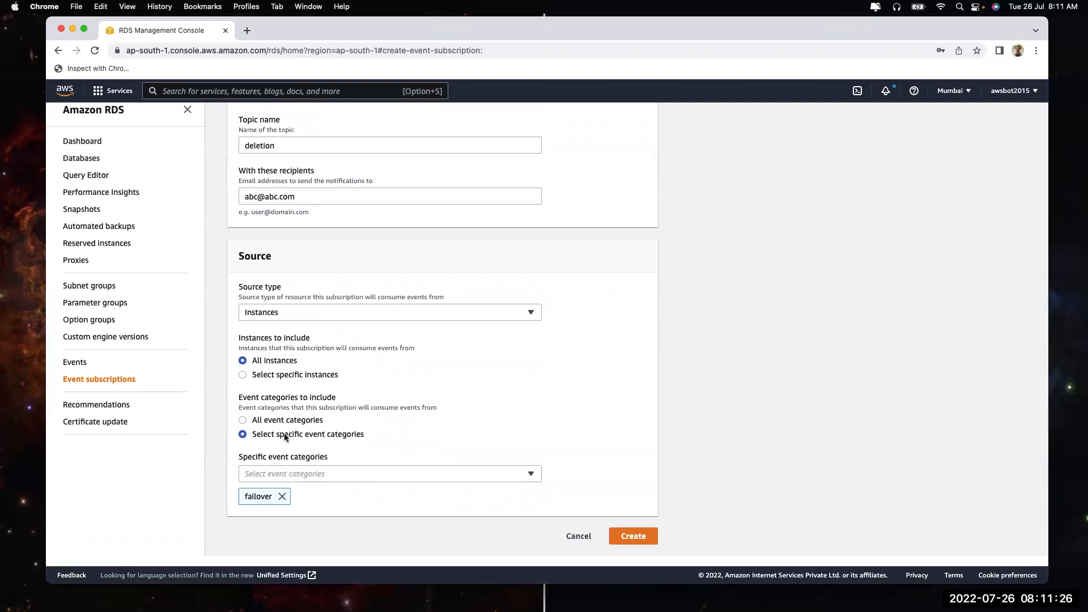
click(288, 474)
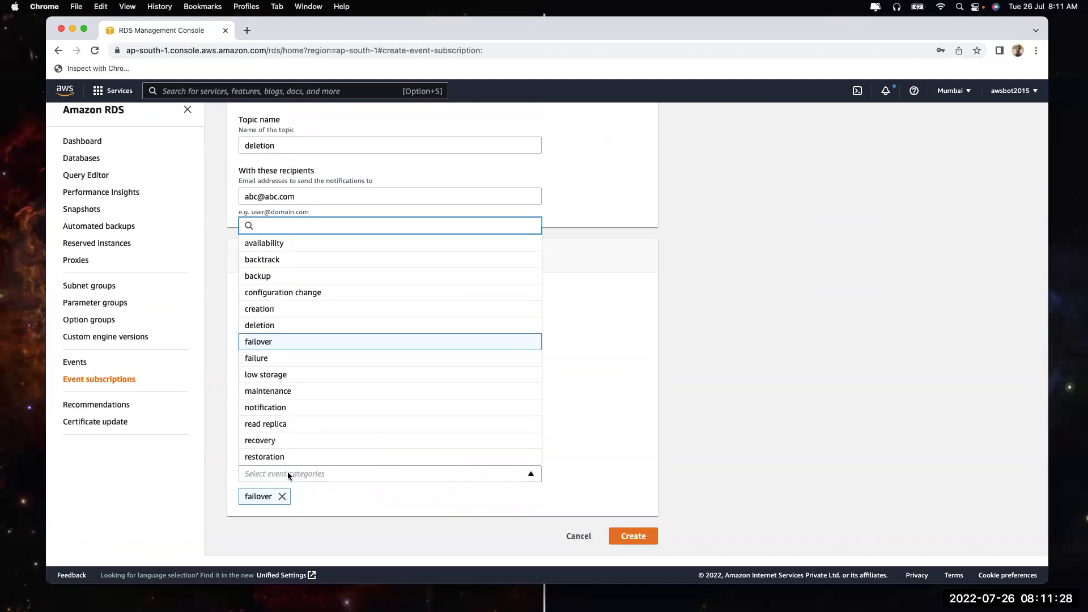
click(283, 325)
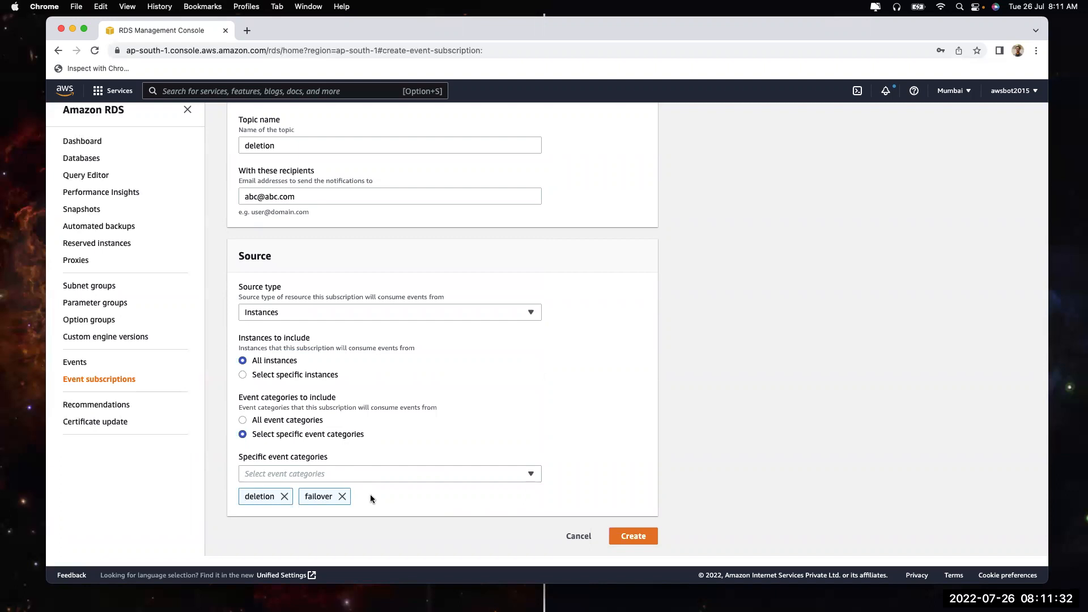
scroll(355, 272, up, 3)
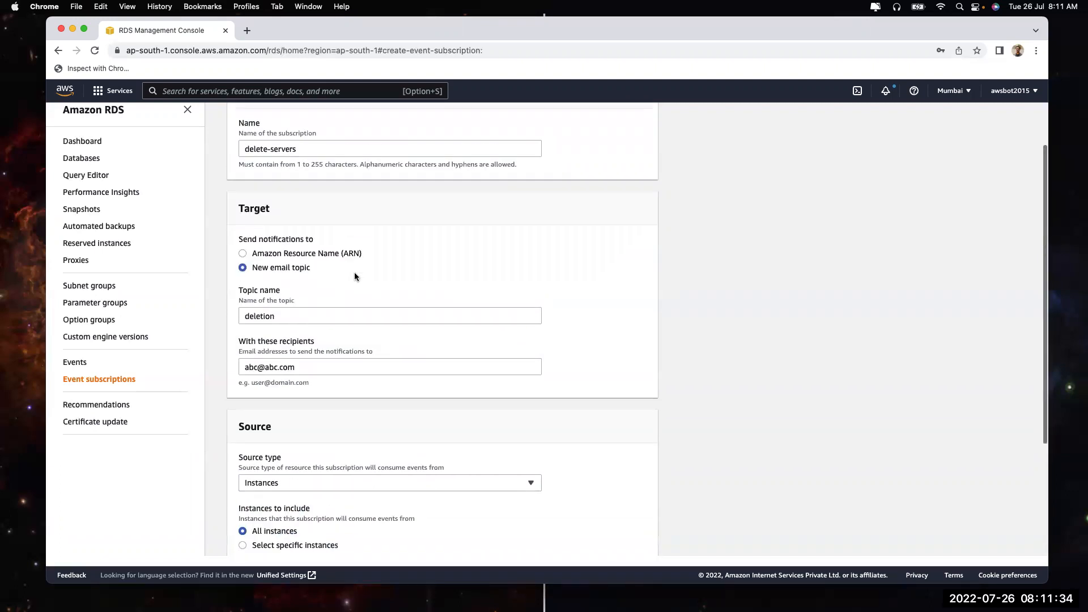
Review the topic name and recipients, then cancel the subscription without saving
click(280, 316)
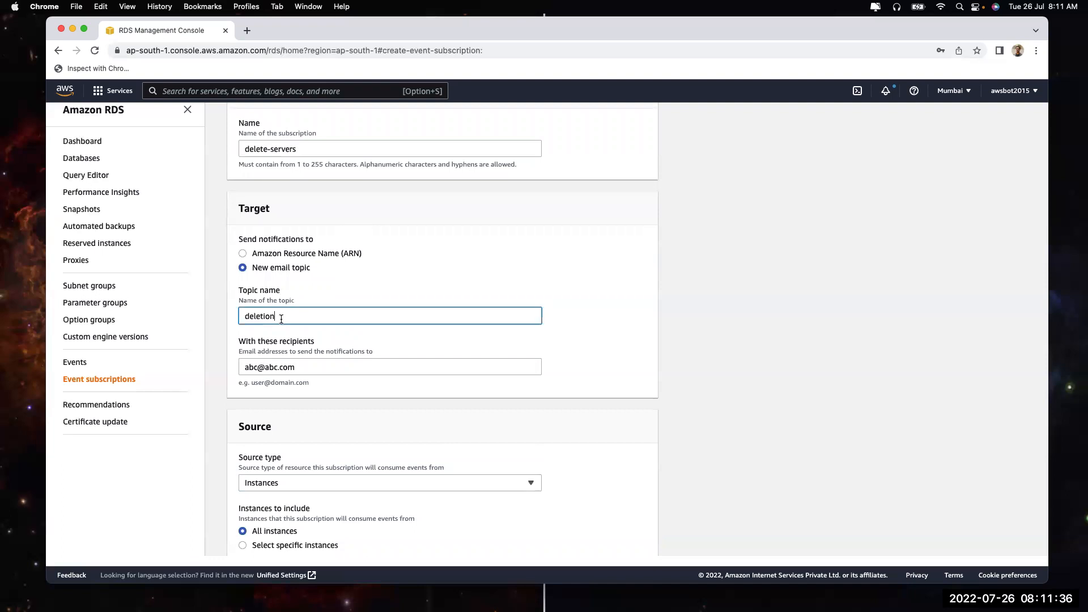
key(Tab)
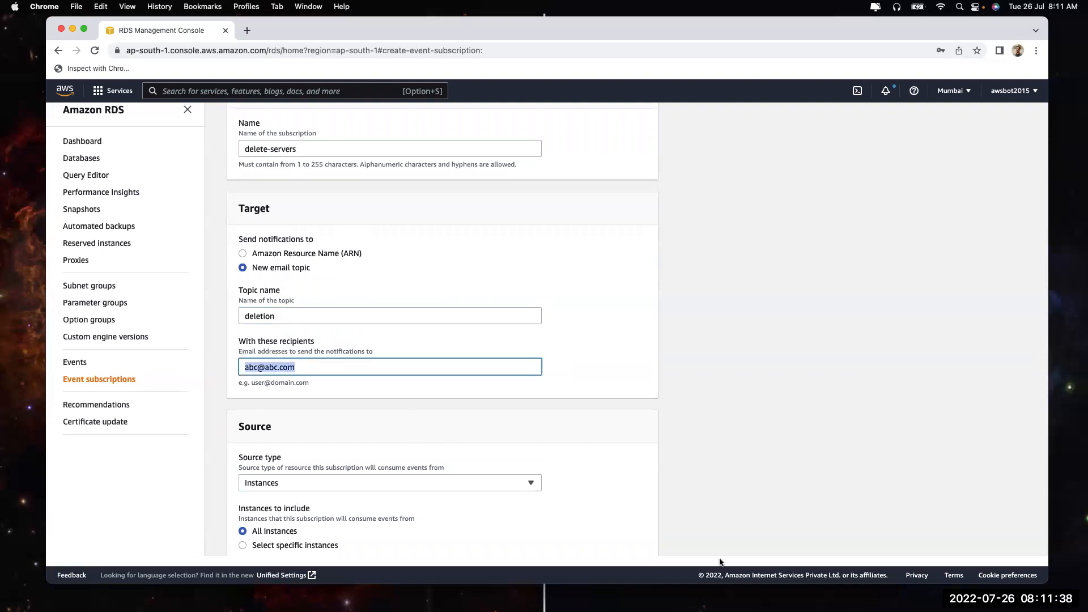
scroll(732, 453, down, 3)
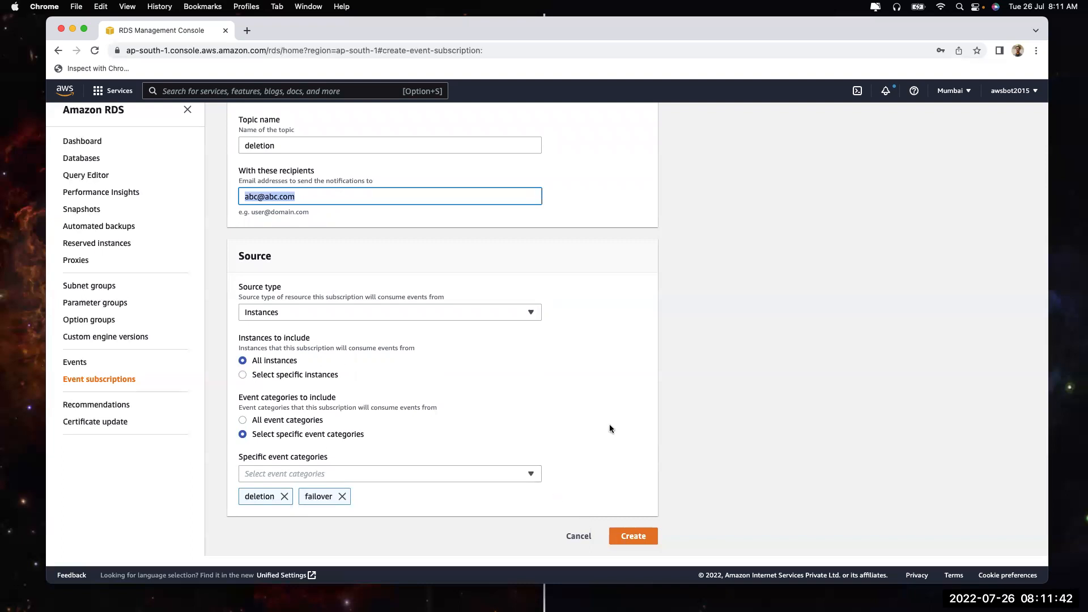
click(576, 538)
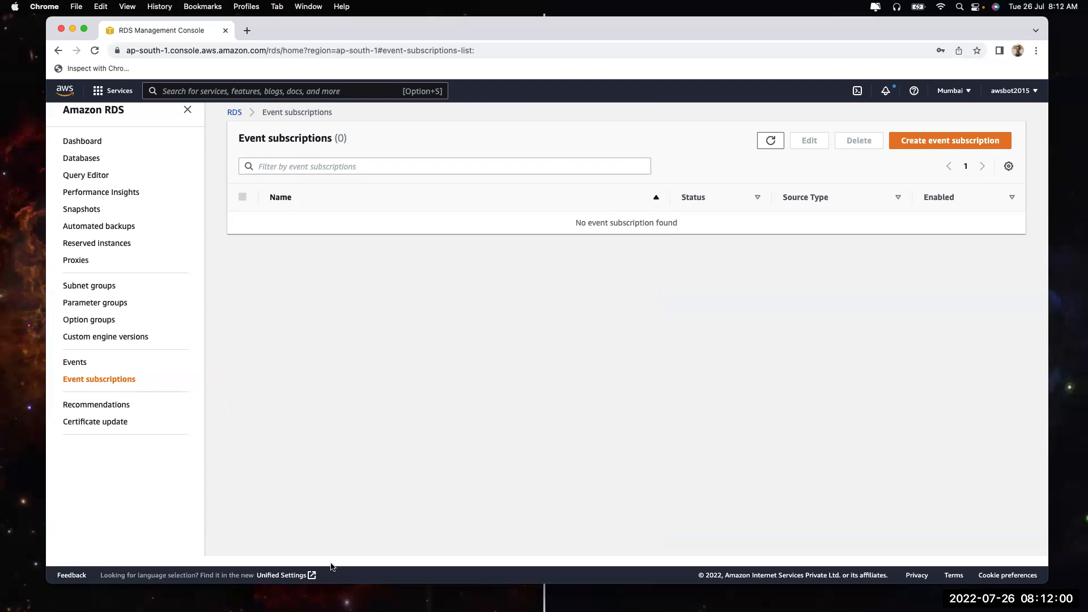
Revisit the empty Events and Event subscriptions lists, then go to Databases
click(78, 362)
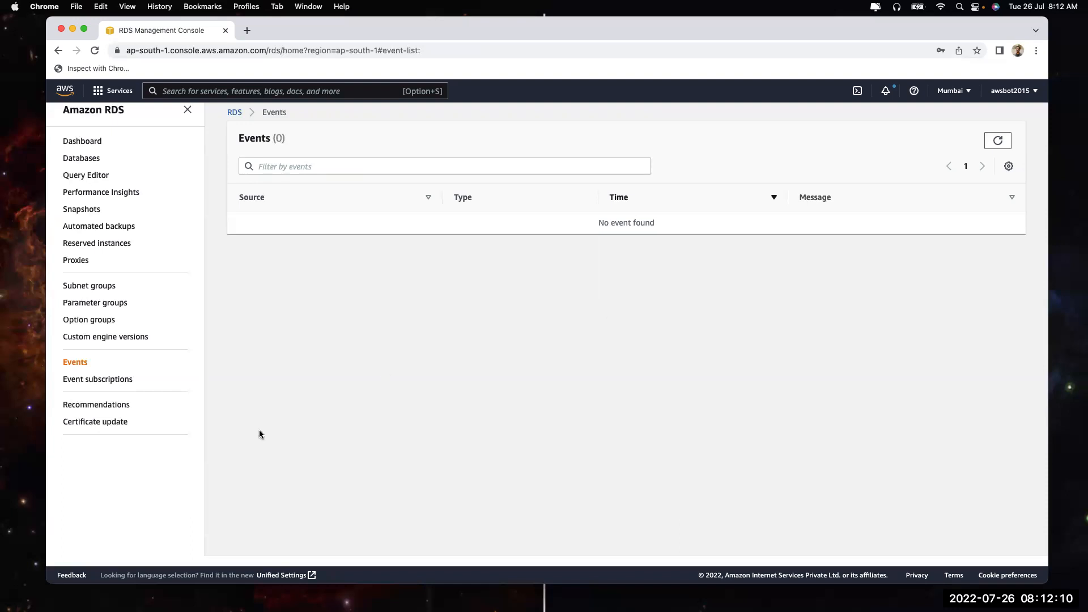
click(94, 384)
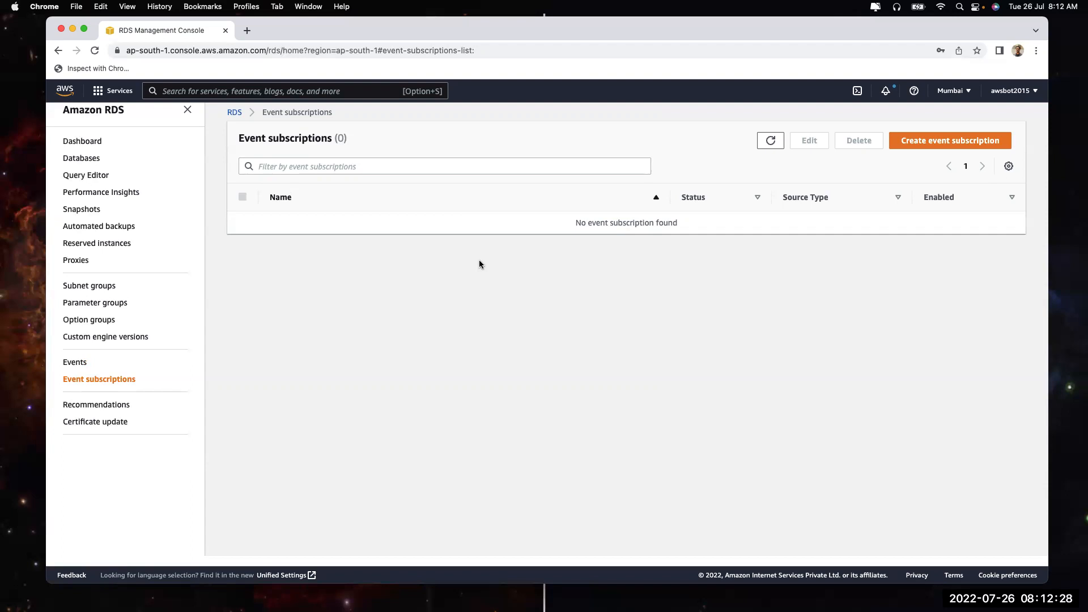
click(73, 362)
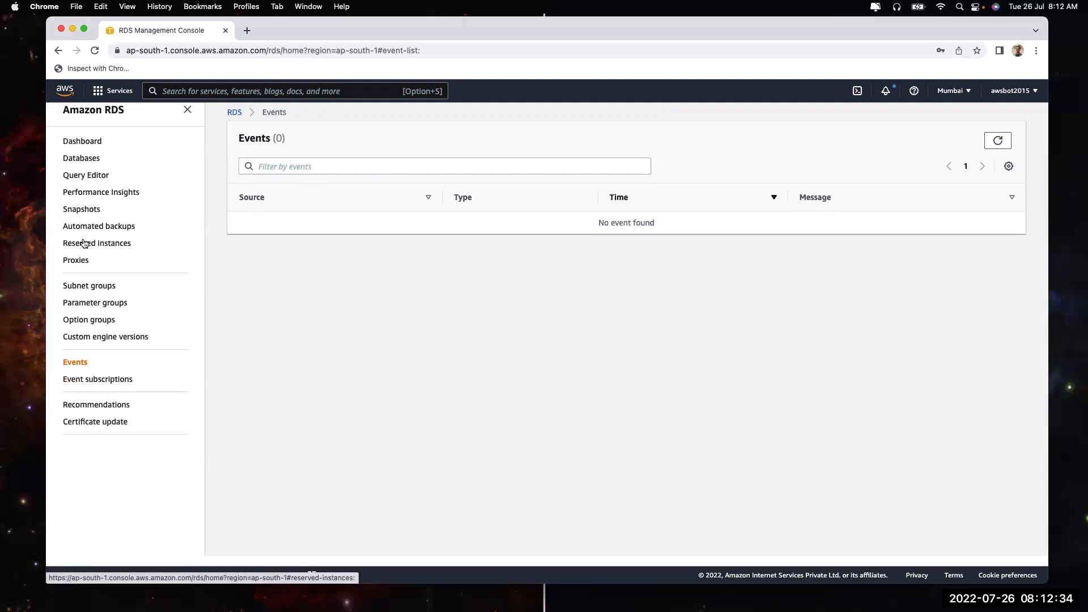
click(82, 161)
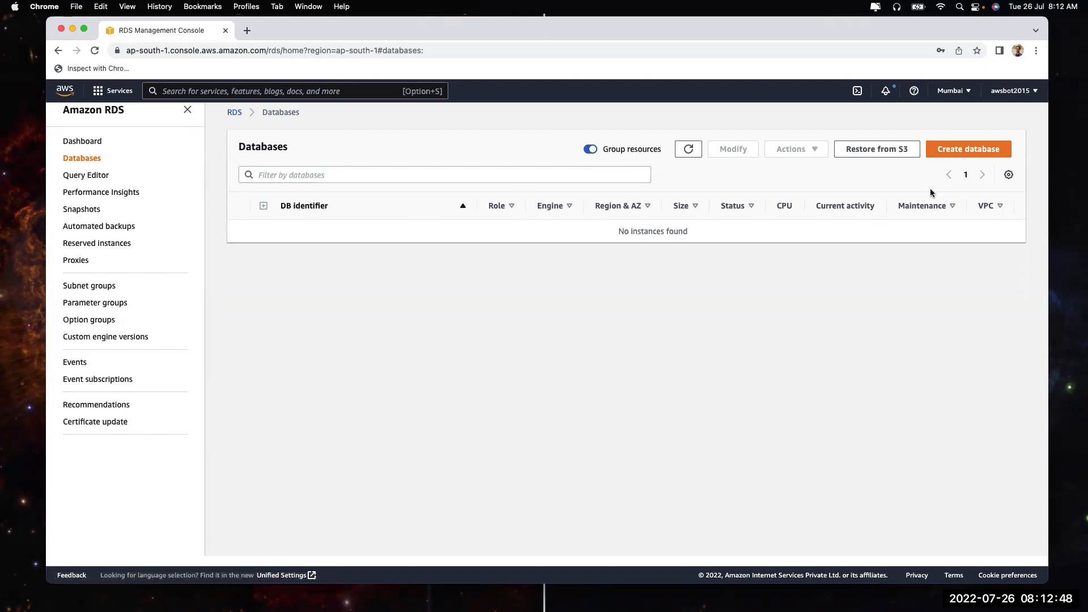
Start a new database and preview Easy create with the Production size
click(968, 149)
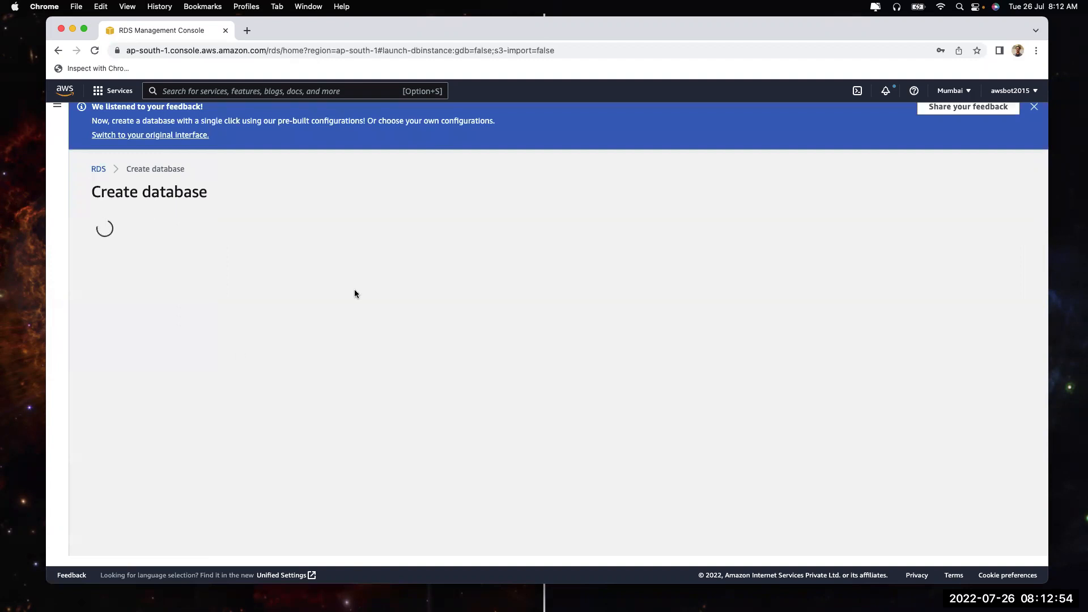
scroll(382, 322, down, 2)
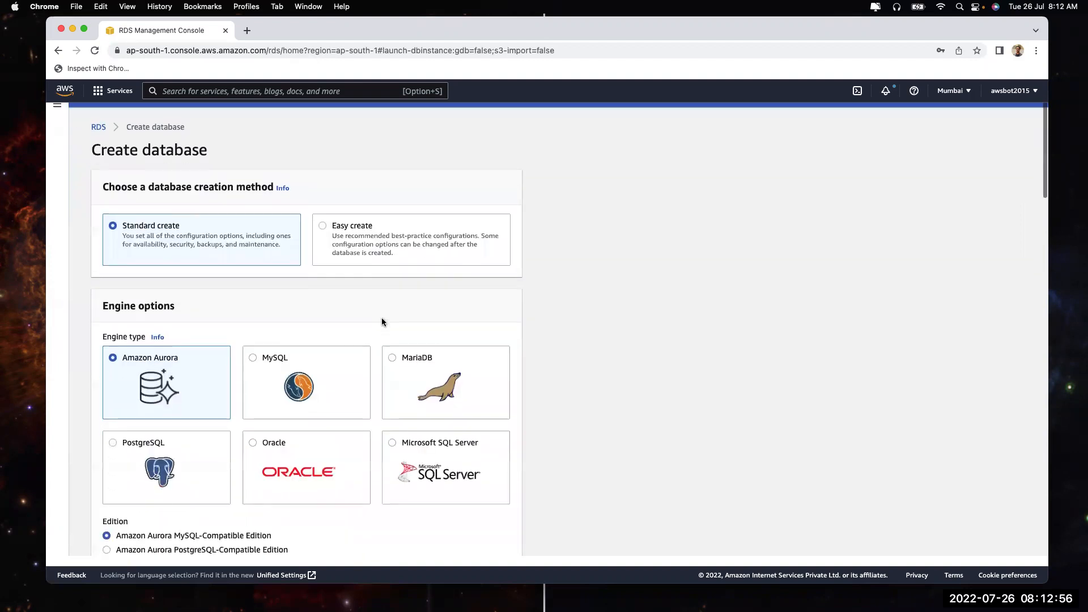
click(372, 239)
scroll(307, 414, down, 5)
scroll(307, 414, down, 3)
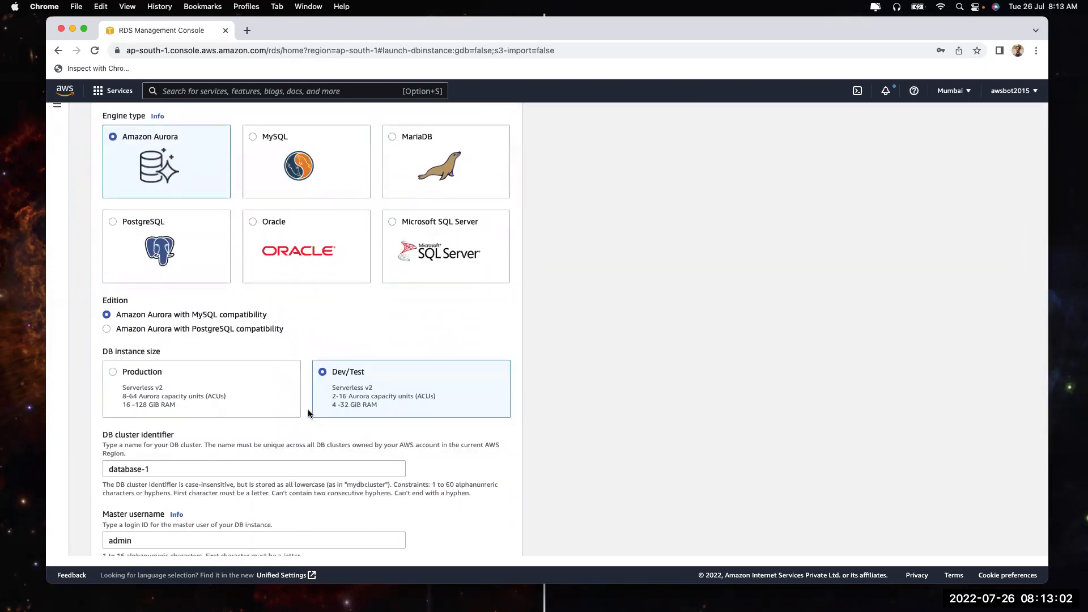
click(205, 410)
scroll(392, 299, up, 1)
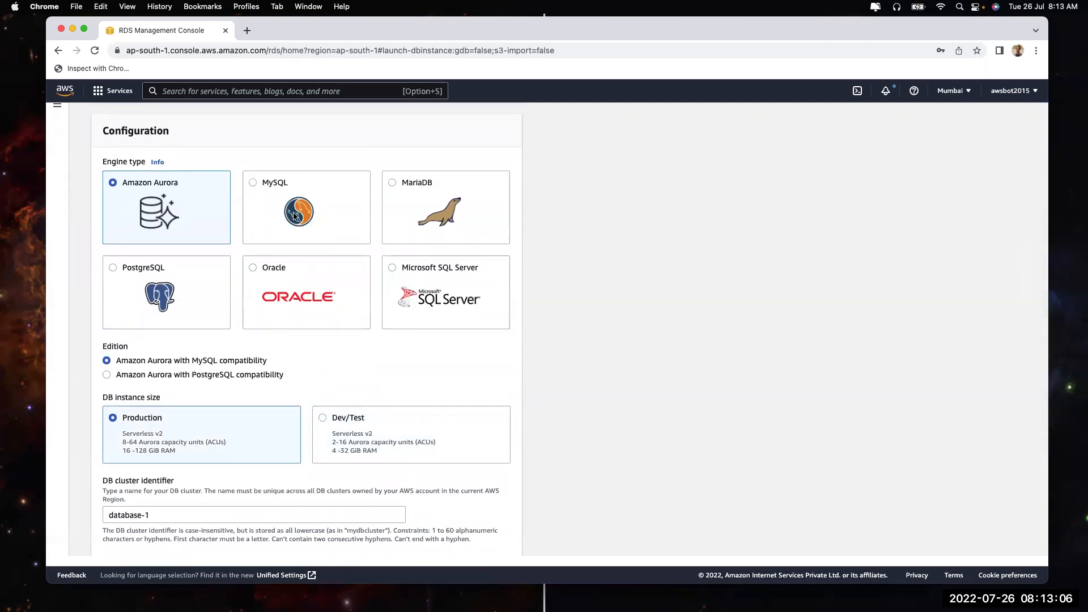
Choose MySQL, compare the Free tier, Dev/Test and Production sizes, then switch to Standard create
click(294, 216)
scroll(277, 364, down, 3)
click(365, 300)
click(237, 319)
click(138, 322)
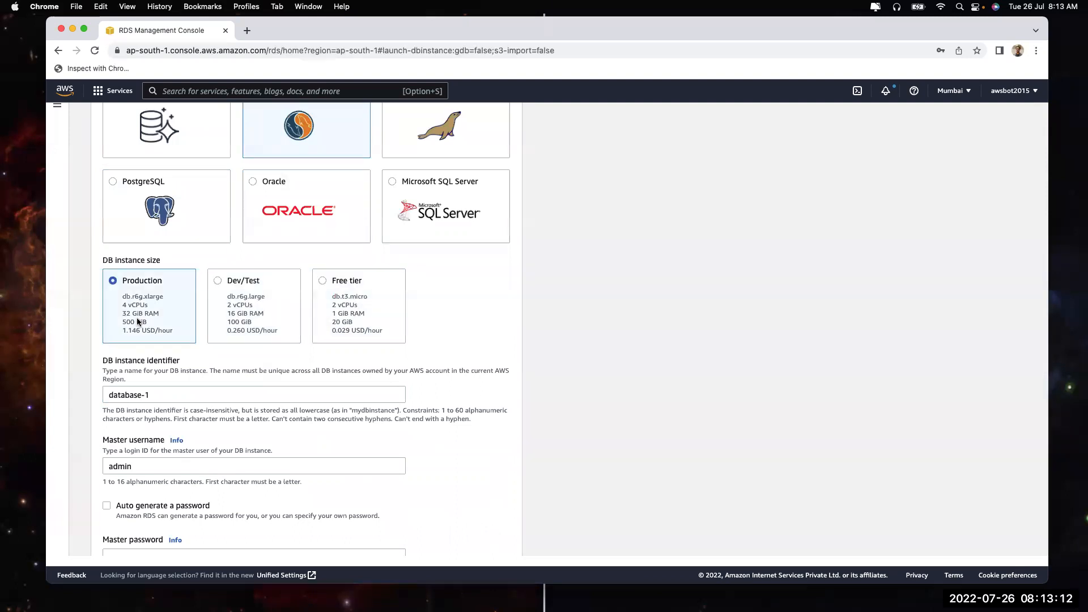
scroll(271, 285, up, 5)
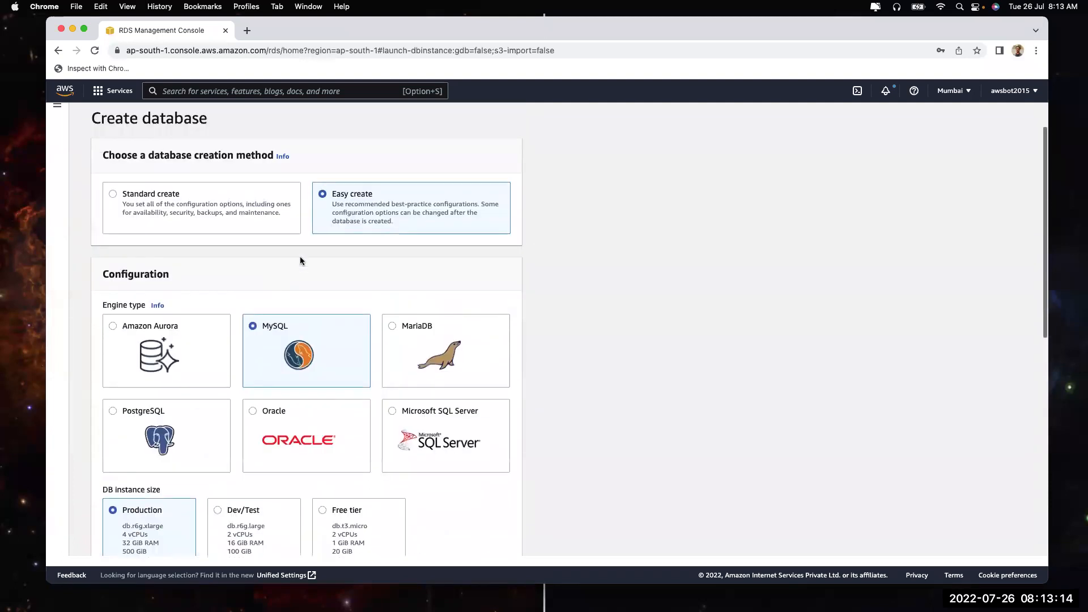
drag(332, 192, 412, 229)
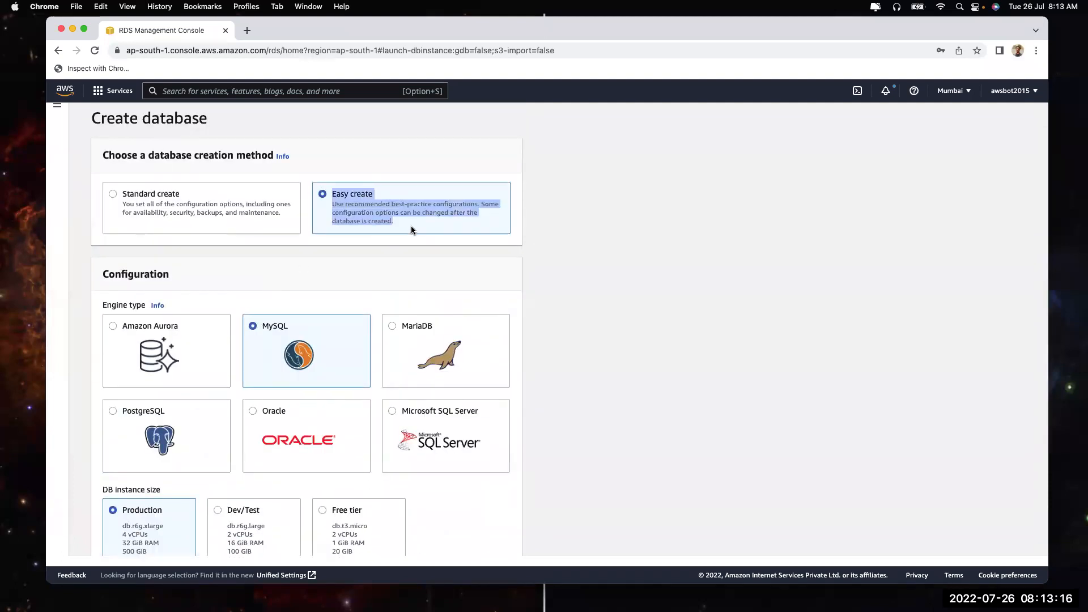
scroll(345, 331, down, 4)
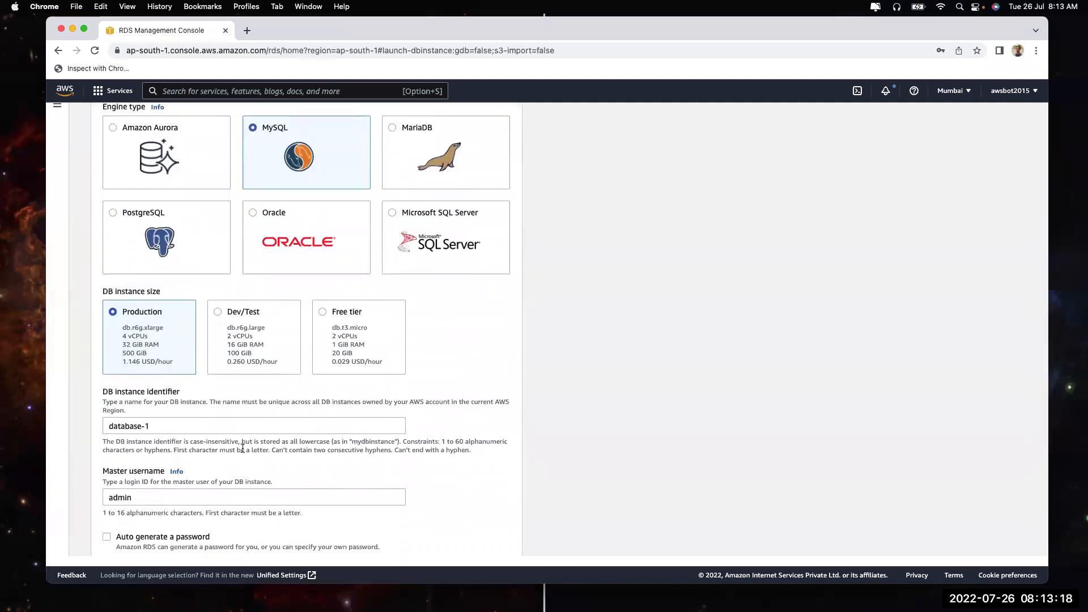
scroll(309, 332, up, 4)
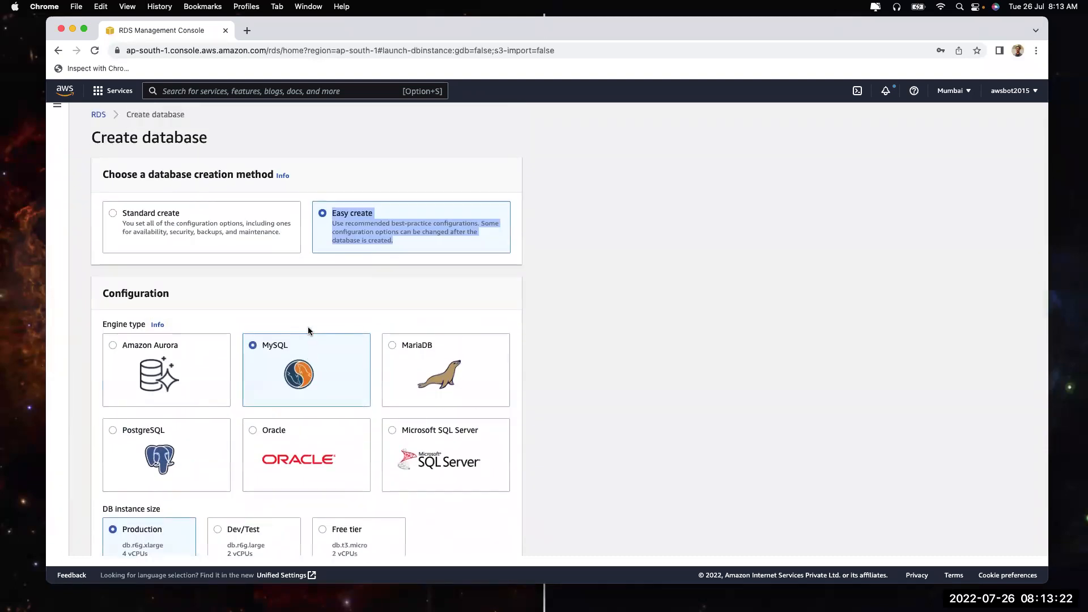
click(168, 225)
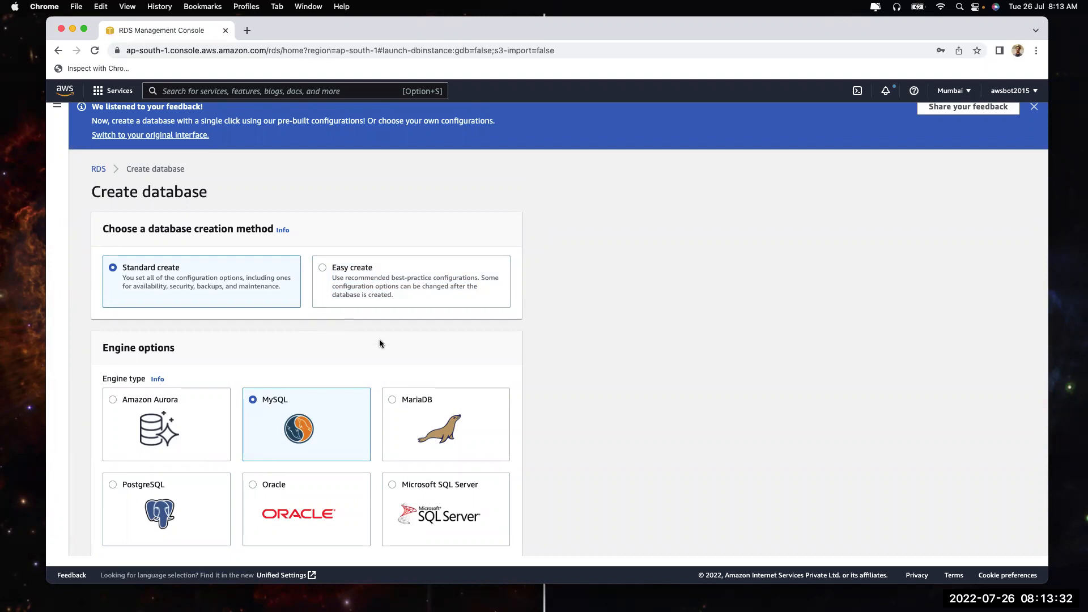
Set the MySQL Community engine version to MySQL 5.7.33
scroll(388, 350, down, 5)
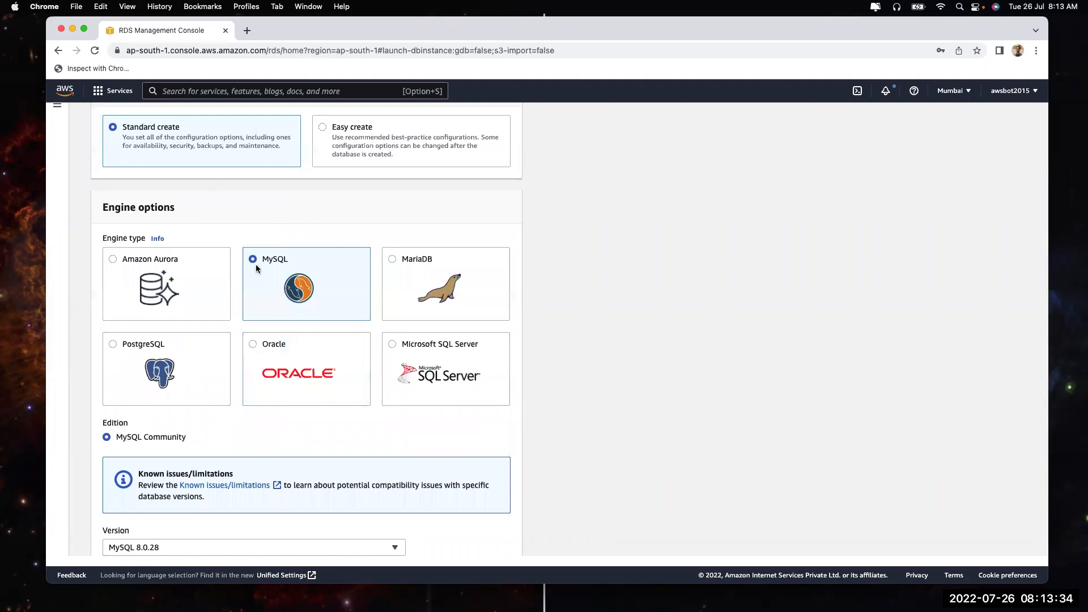
scroll(303, 333, down, 8)
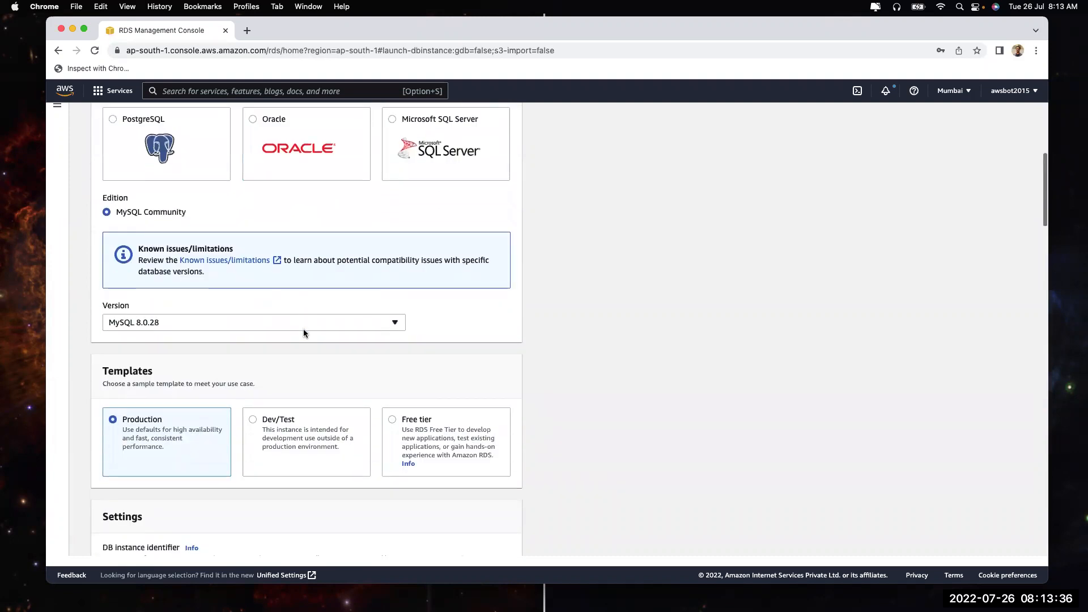
drag(116, 213, 218, 213)
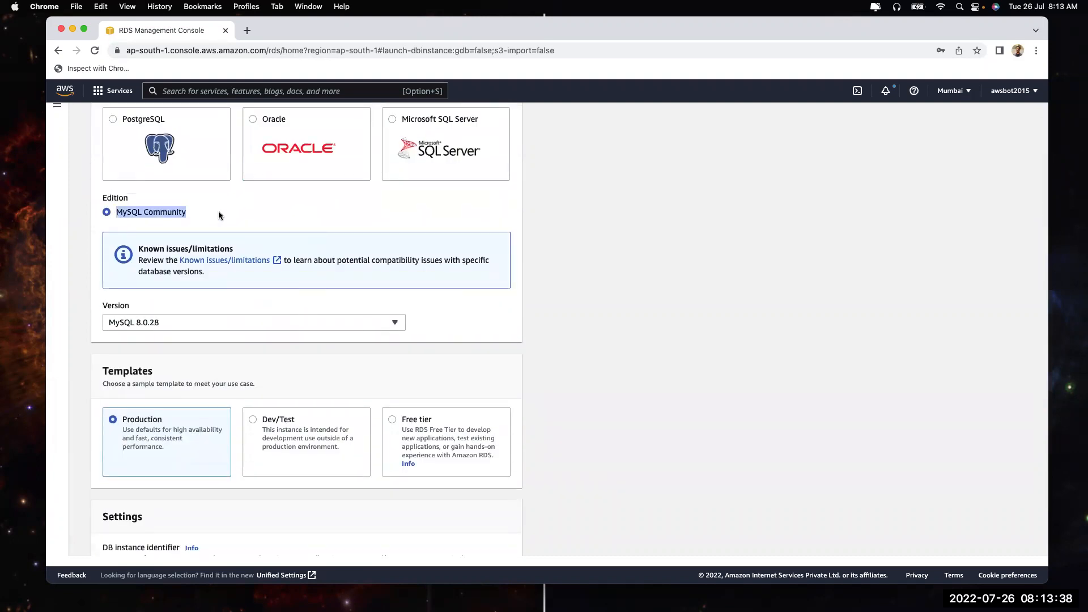
click(214, 326)
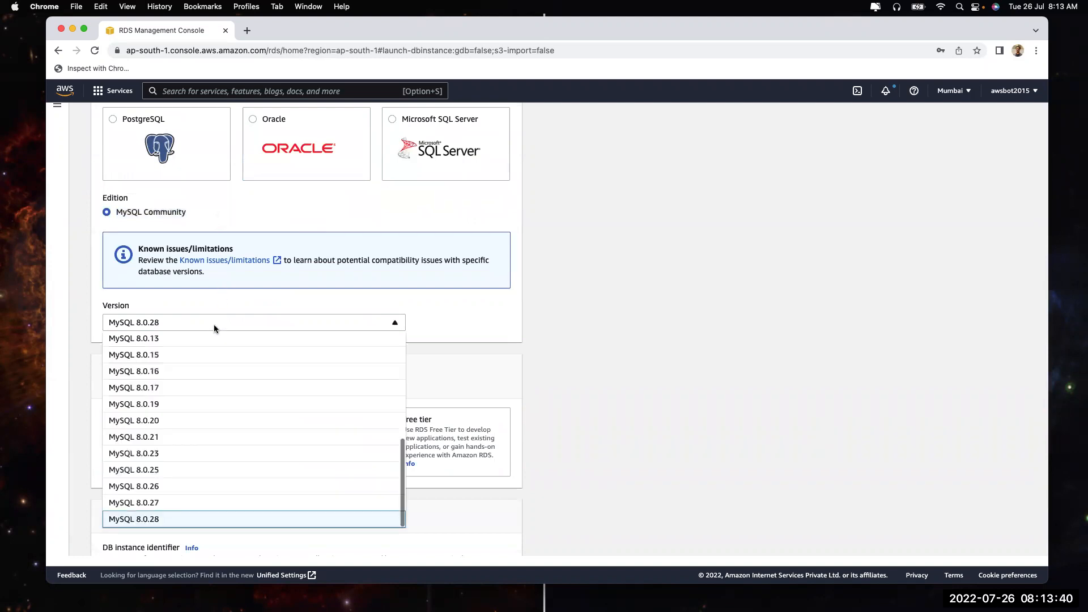
scroll(186, 415, up, 3)
scroll(186, 415, up, 2)
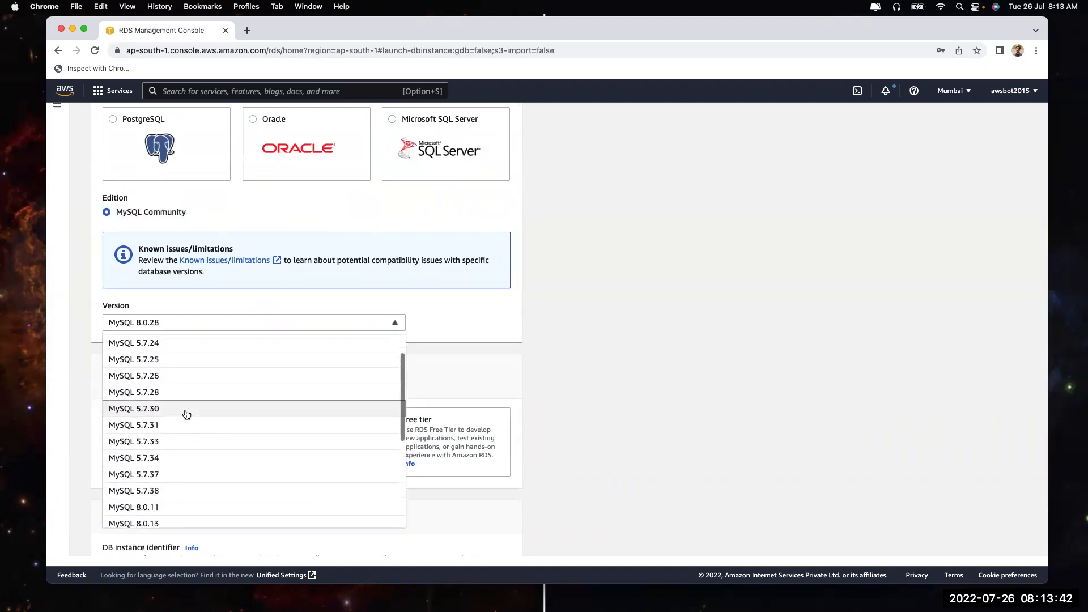
click(173, 441)
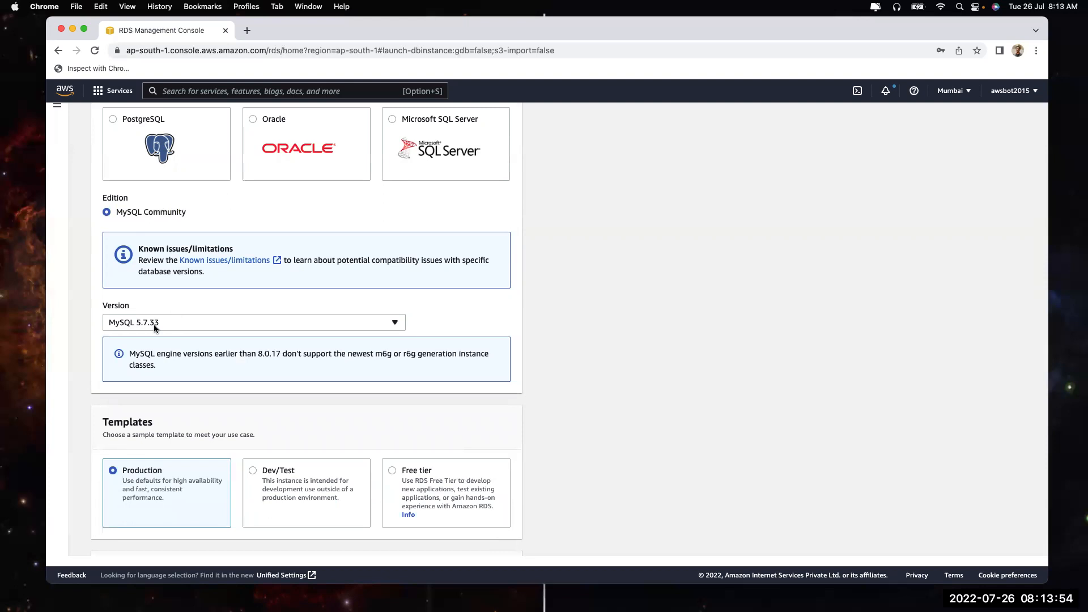
Compare the Dev/Test and Free tier templates, leaving Production selected
scroll(162, 340, down, 5)
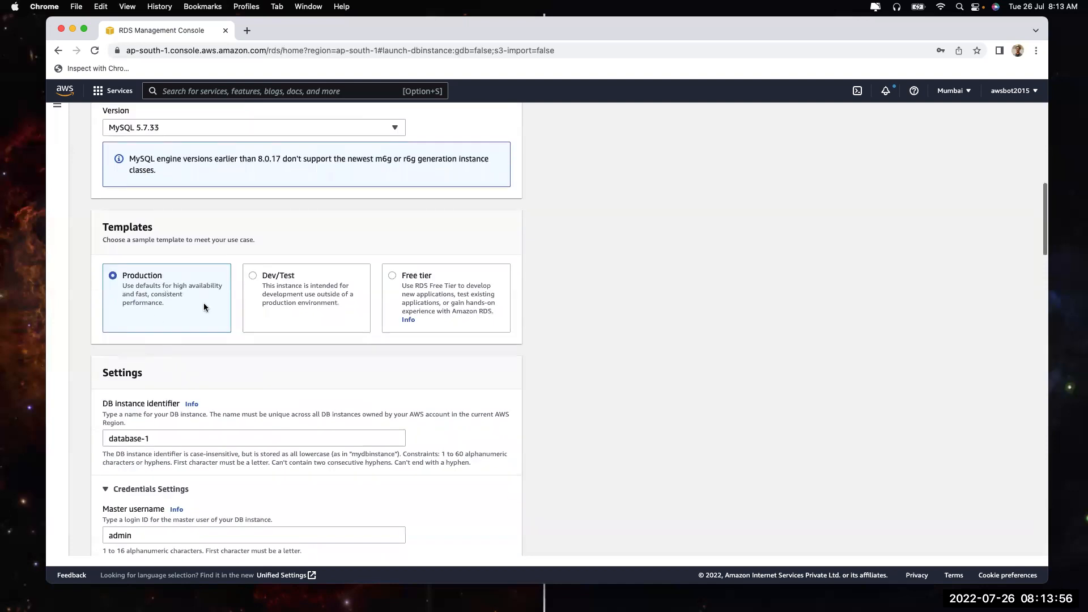
click(291, 304)
click(399, 290)
click(124, 285)
scroll(270, 314, up, 10)
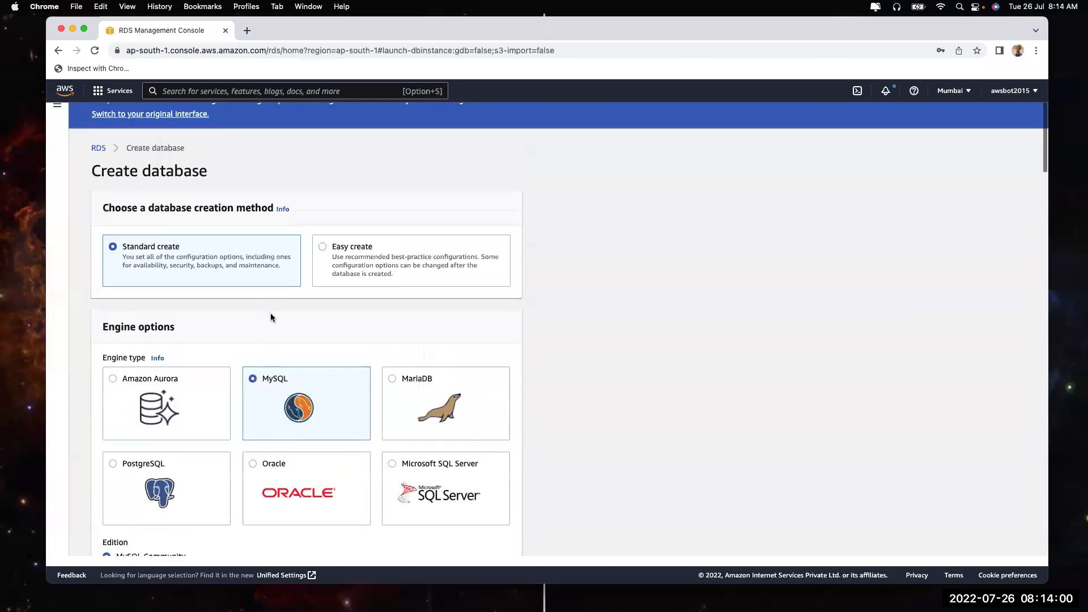
scroll(271, 313, down, 10)
scroll(270, 317, down, 5)
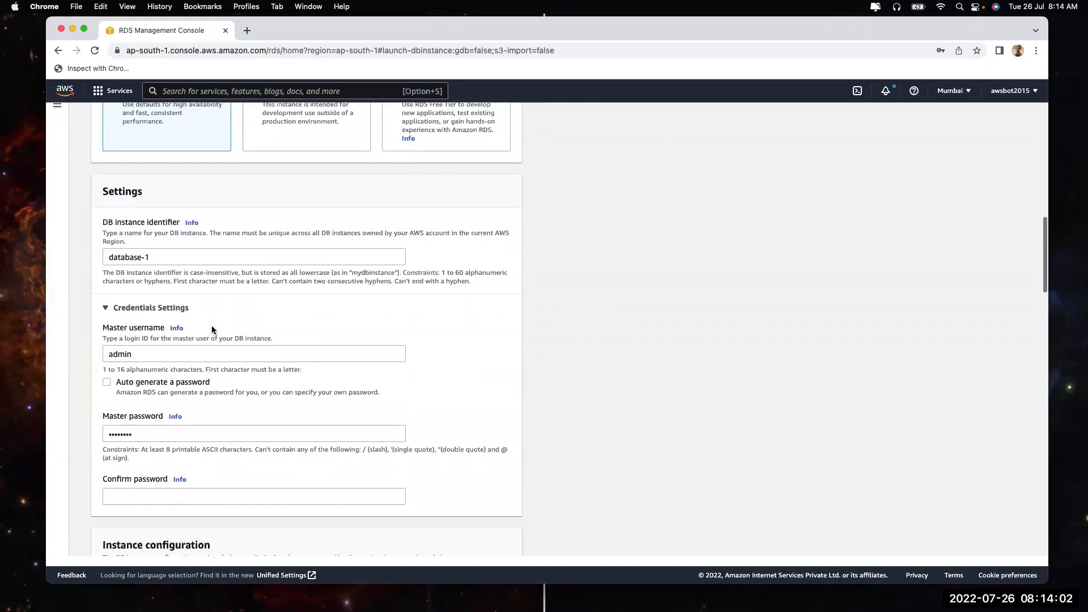
Change the DB instance identifier to dev-database
drag(155, 245, 40, 247)
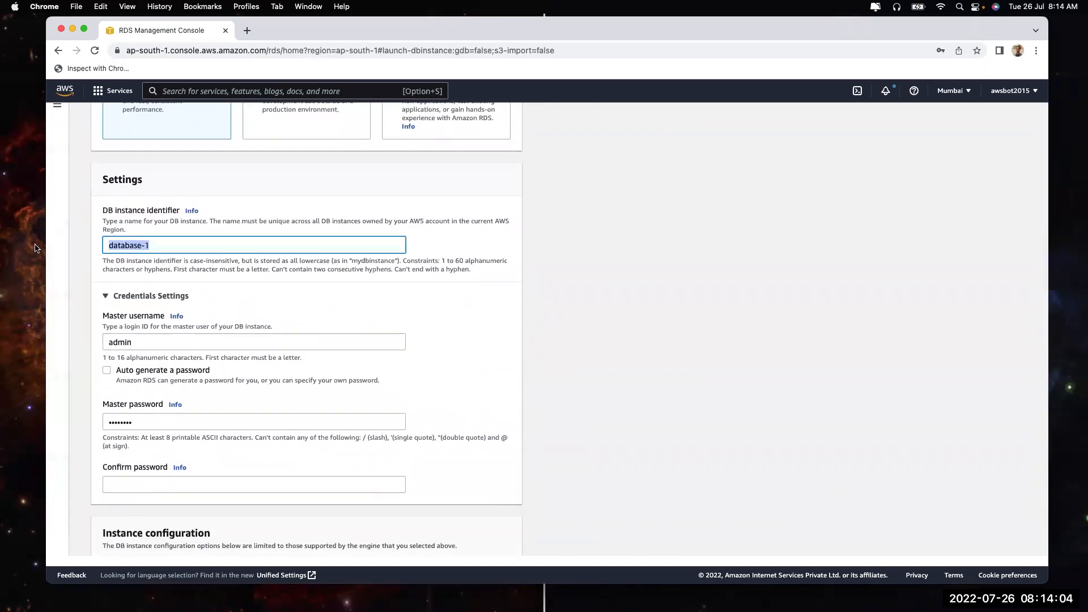
text(d)
key(BackSpace)
text(dev-database)
scroll(73, 285, down, 1)
click(147, 286)
Replace the master password and enter it again as confirmation
double_click(142, 364)
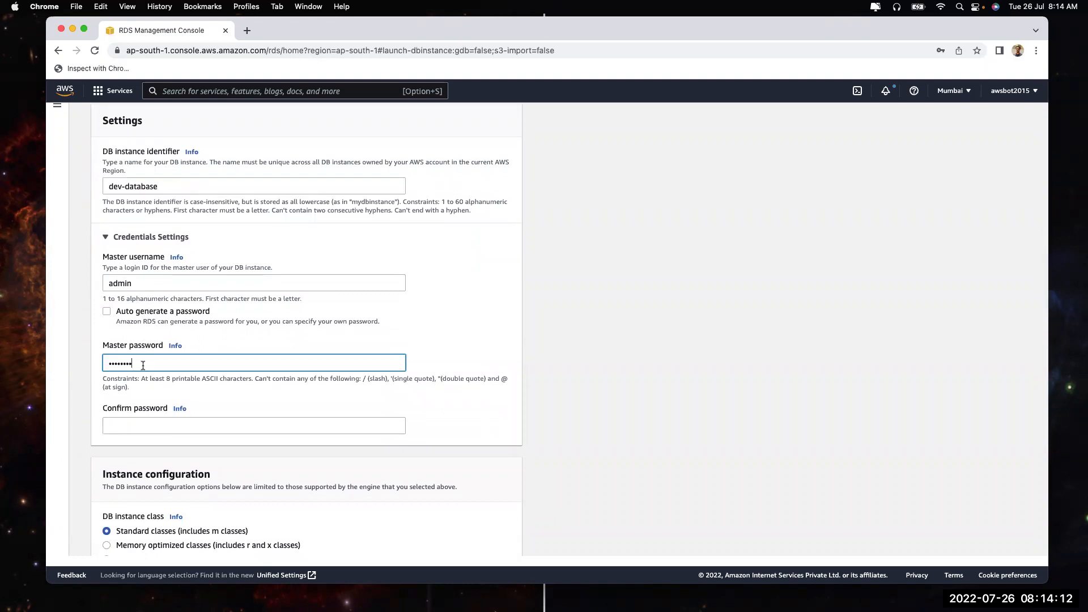
text(********)
click(140, 425)
text(********)
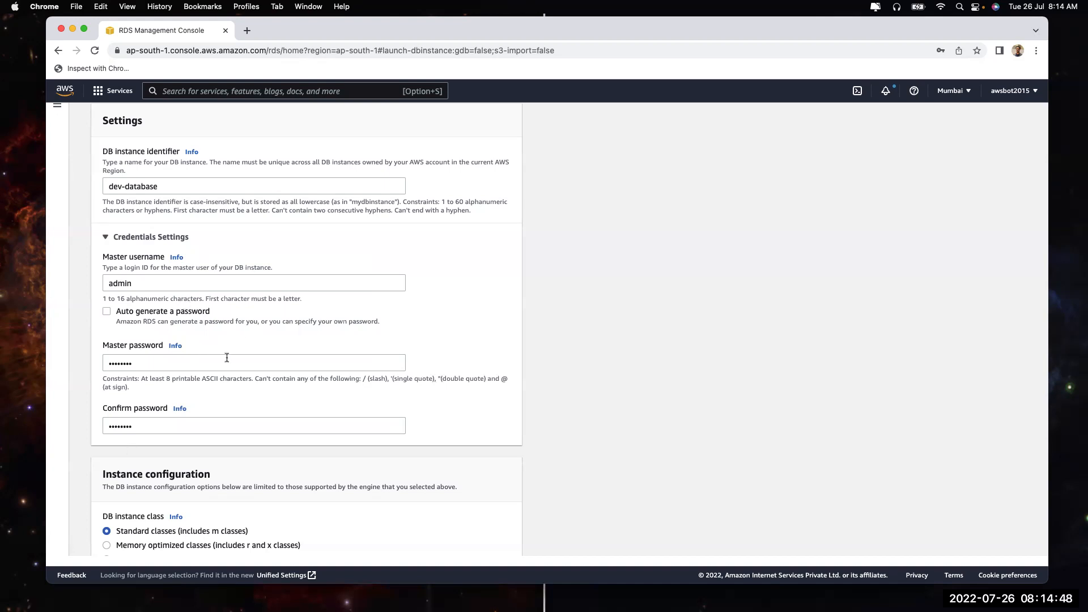
Compare db.m5 and db.r5 sizes, then switch to Burstable classes and list the db.t3 sizes
scroll(243, 362, down, 3)
scroll(246, 369, down, 4)
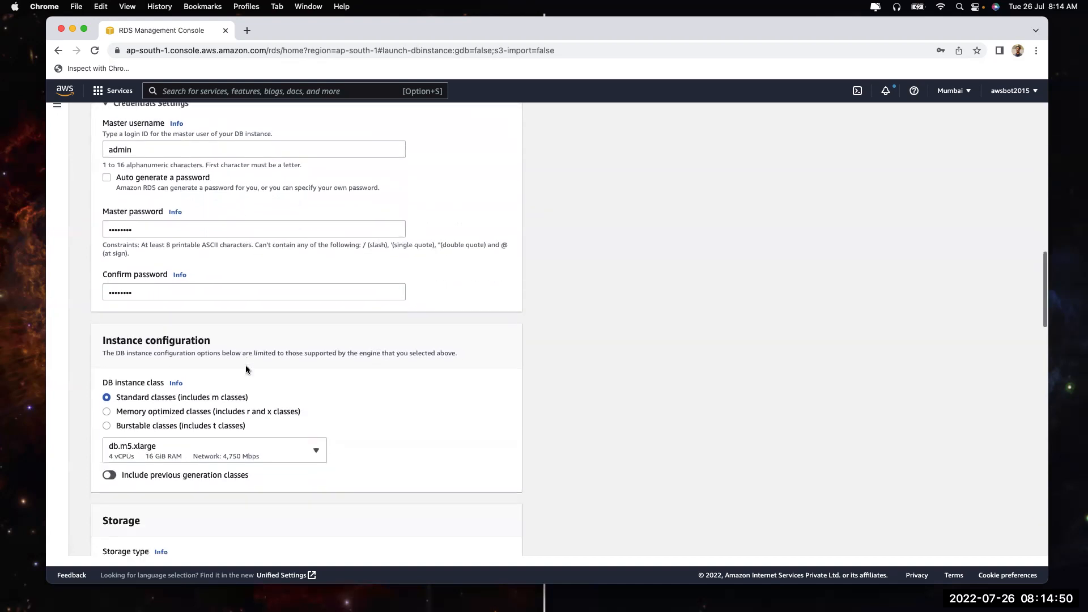
scroll(246, 369, down, 2)
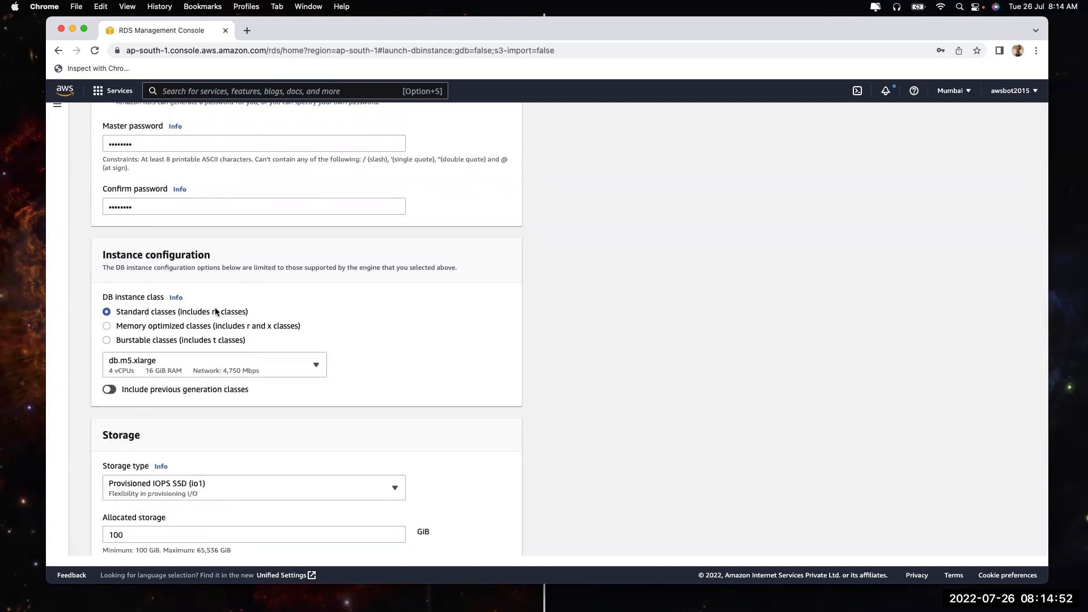
scroll(215, 311, down, 3)
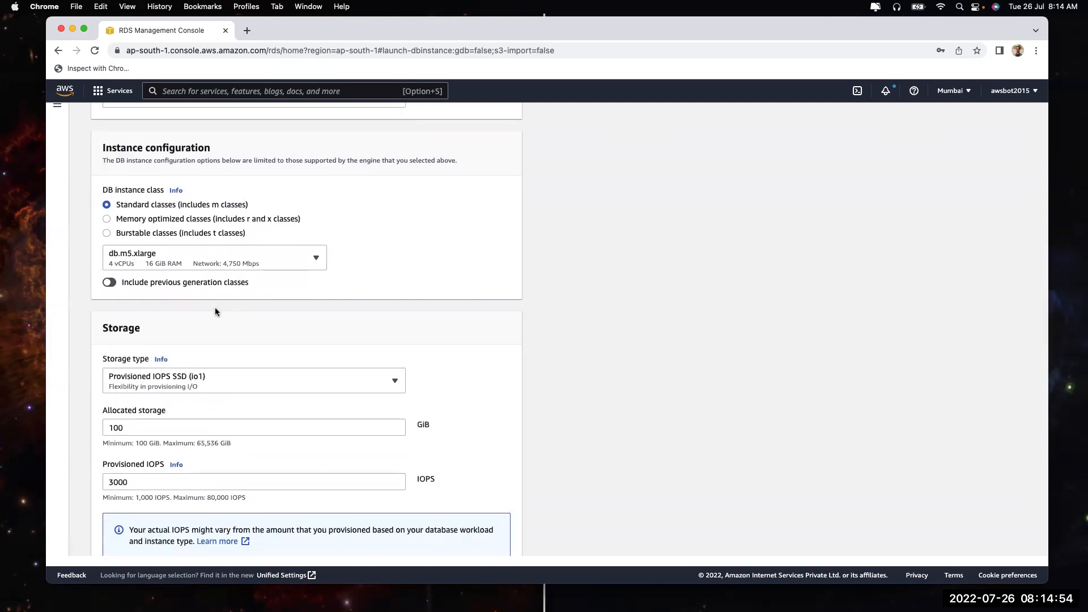
click(162, 264)
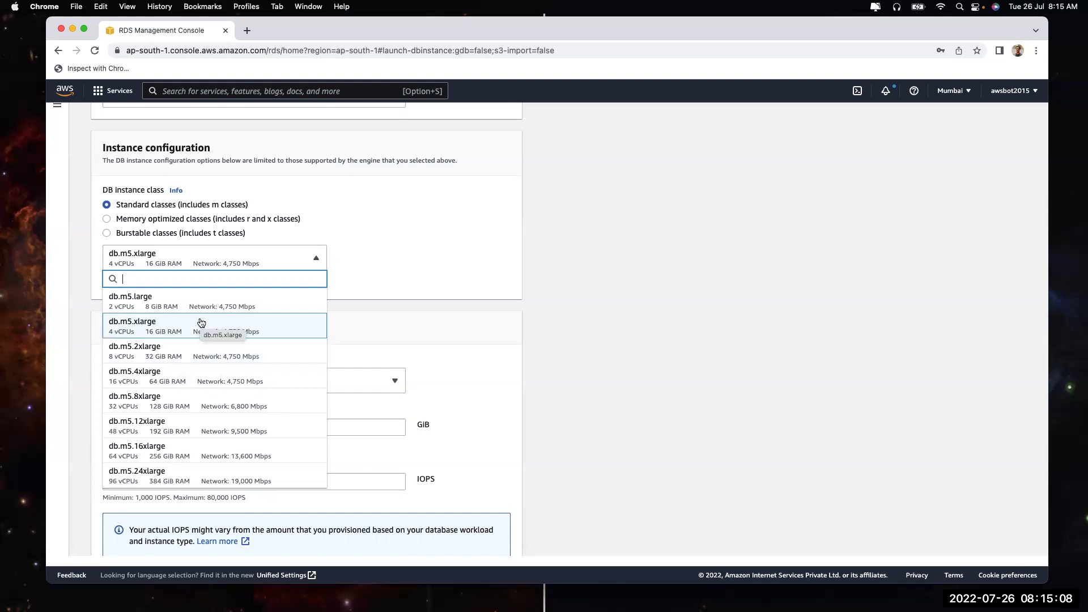
click(203, 219)
click(199, 251)
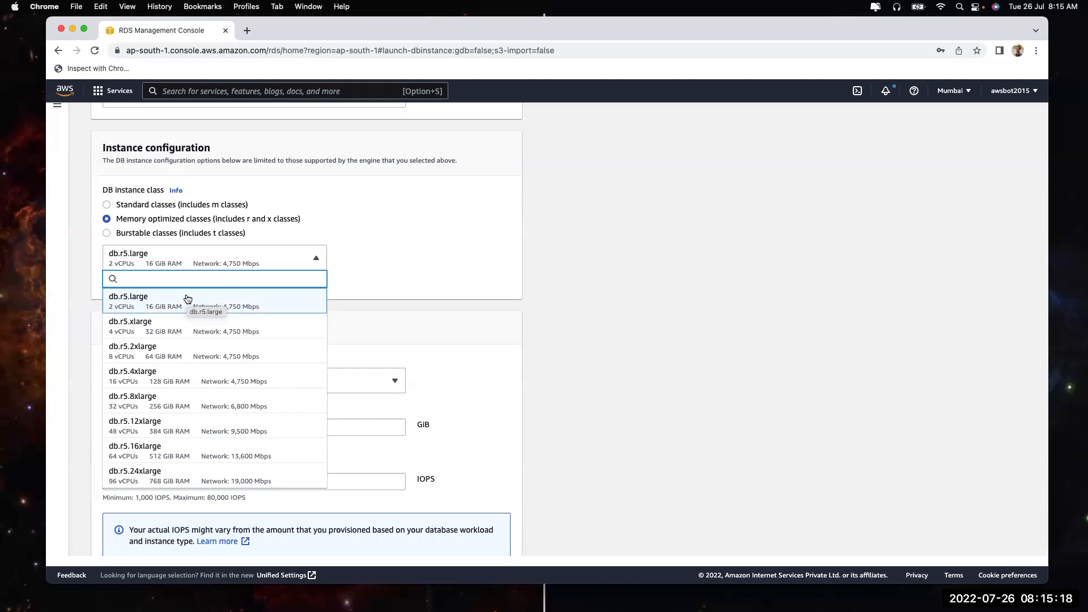
click(228, 304)
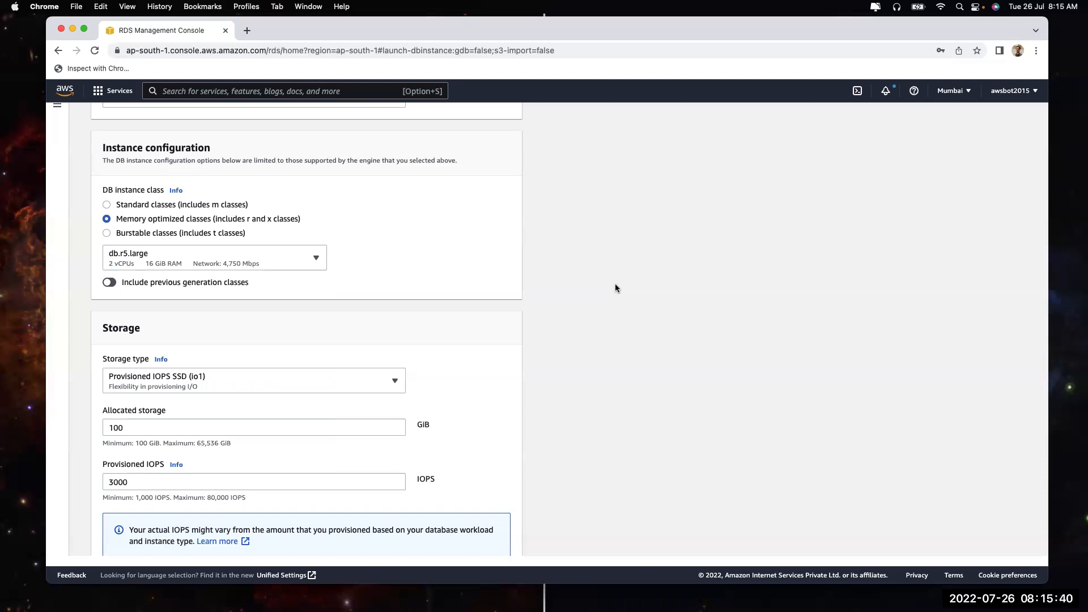
click(195, 233)
click(199, 253)
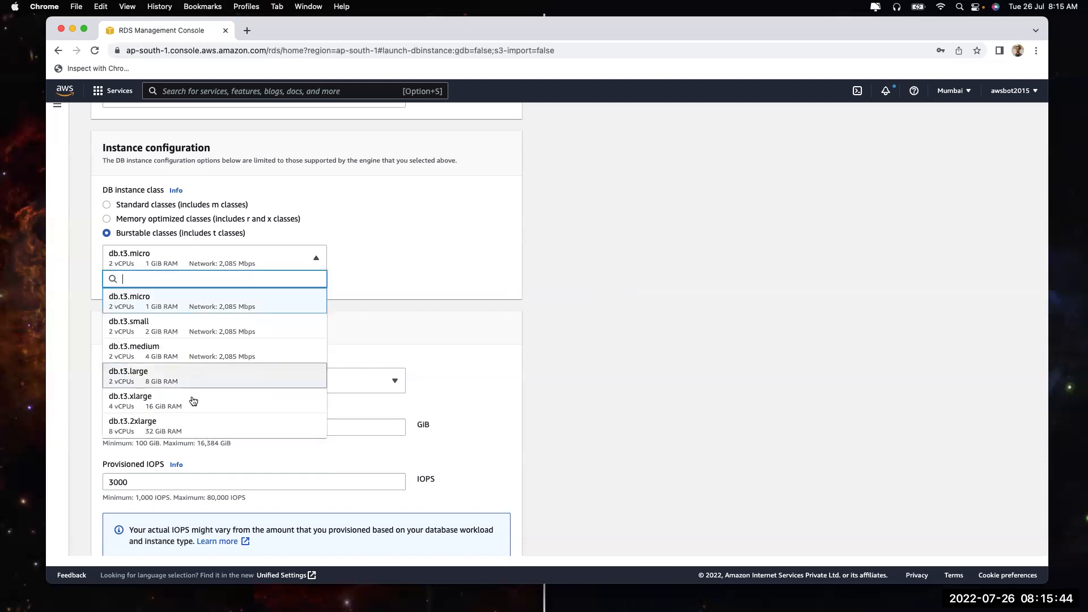
Choose db.t3.large as the Burstable instance class
scroll(193, 397, down, 1)
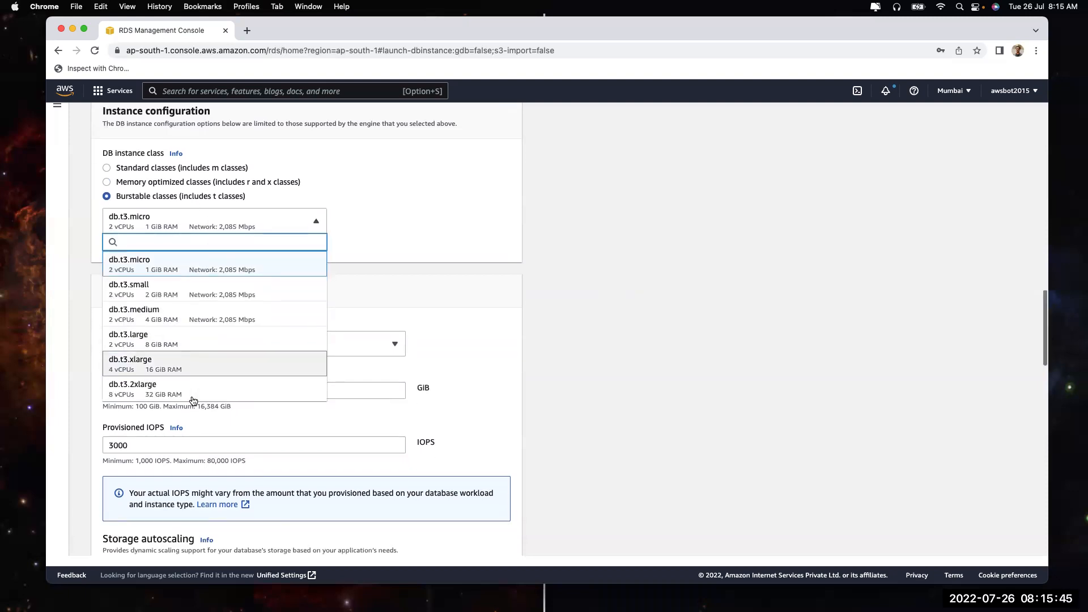
click(192, 342)
drag(212, 168, 248, 199)
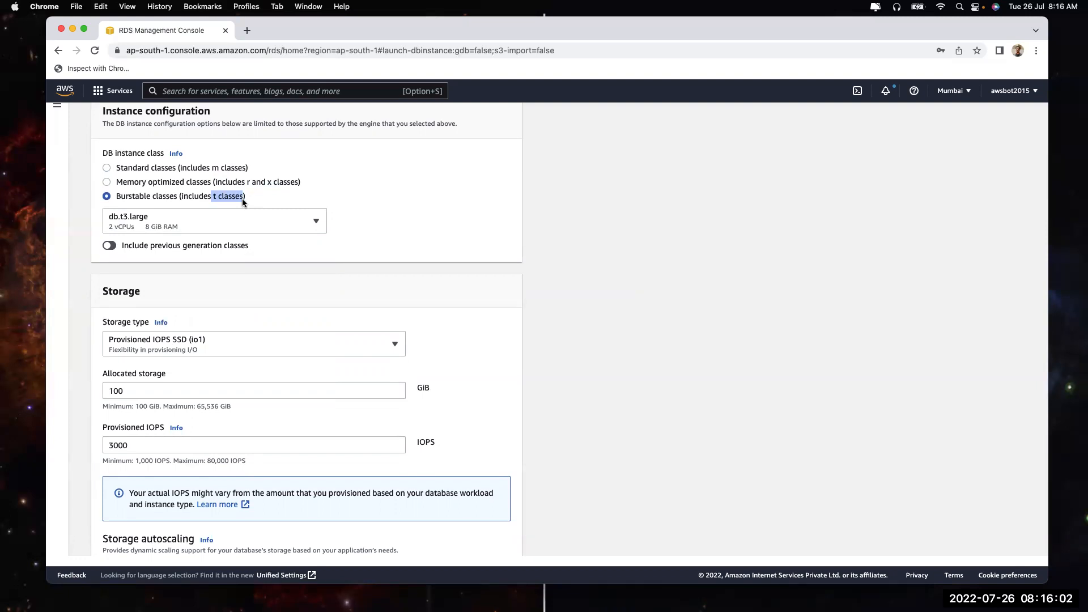
click(160, 181)
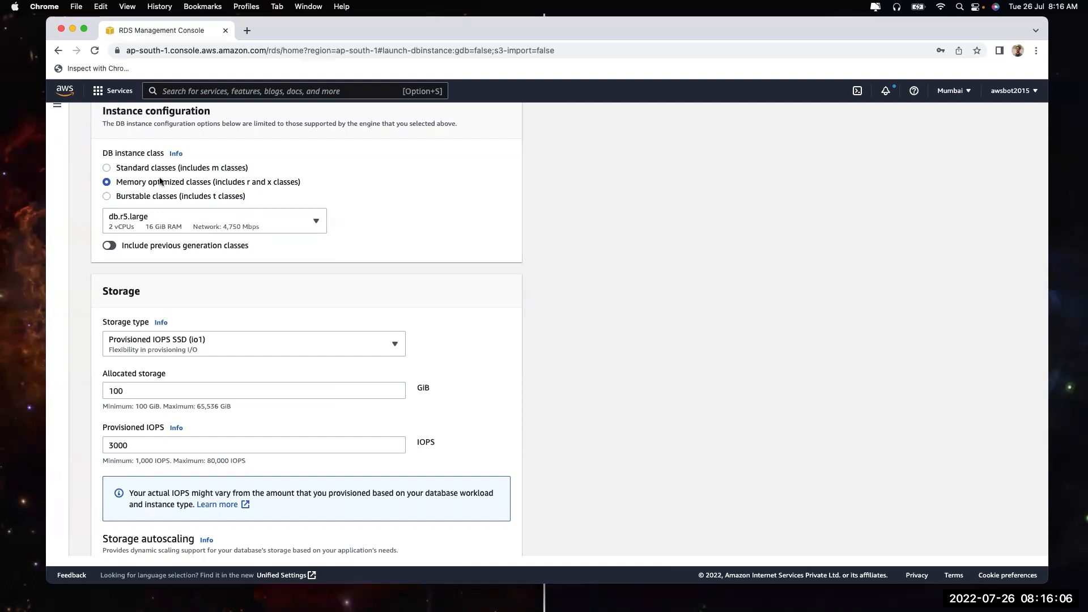
click(187, 196)
click(184, 230)
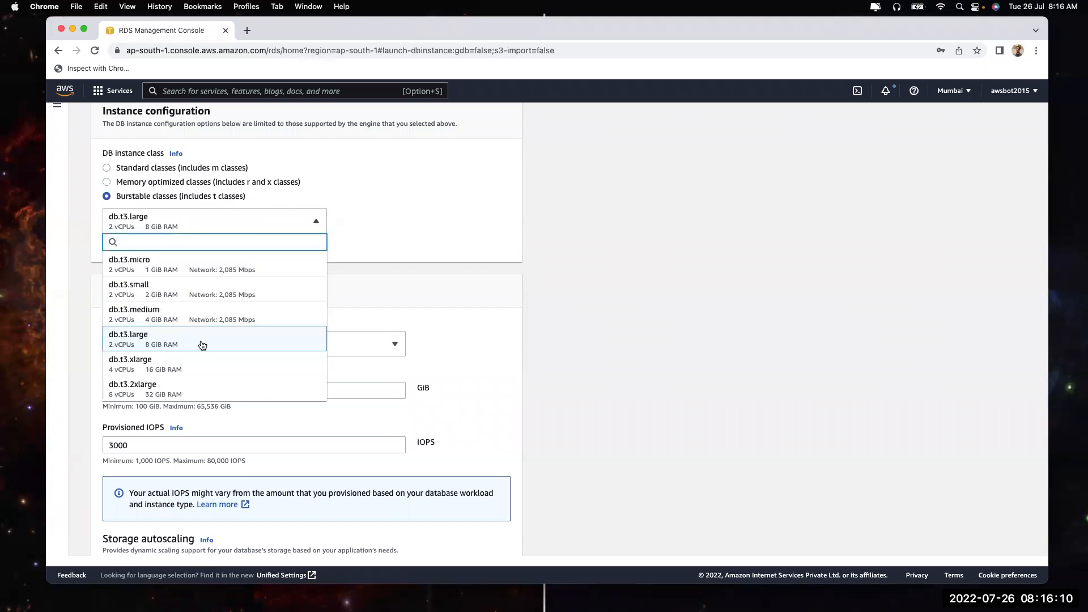
click(207, 340)
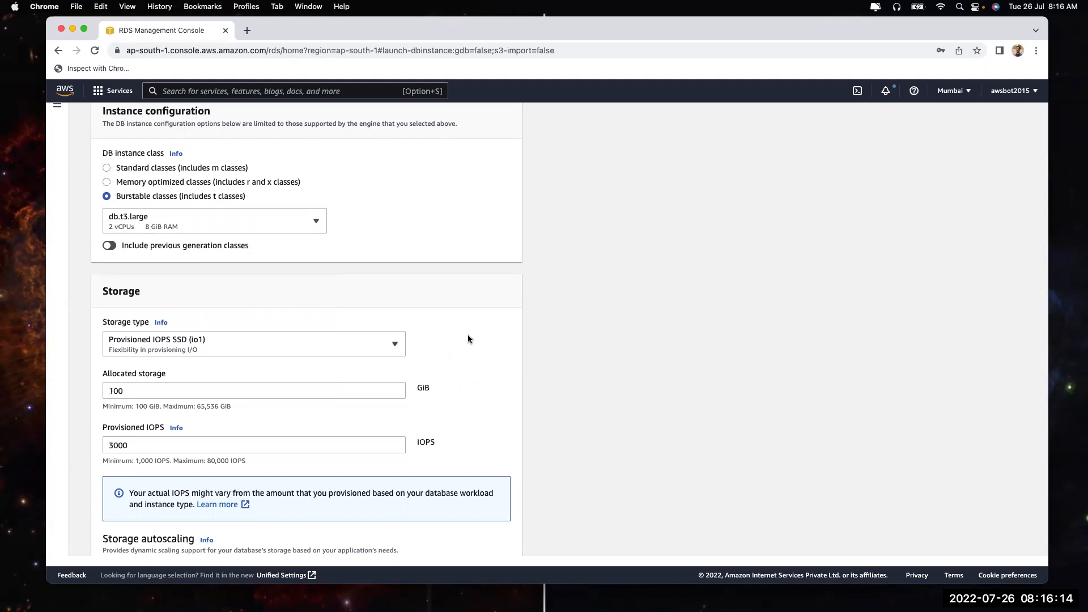
Set the storage type to General Purpose SSD (gp2)
scroll(468, 338, down, 3)
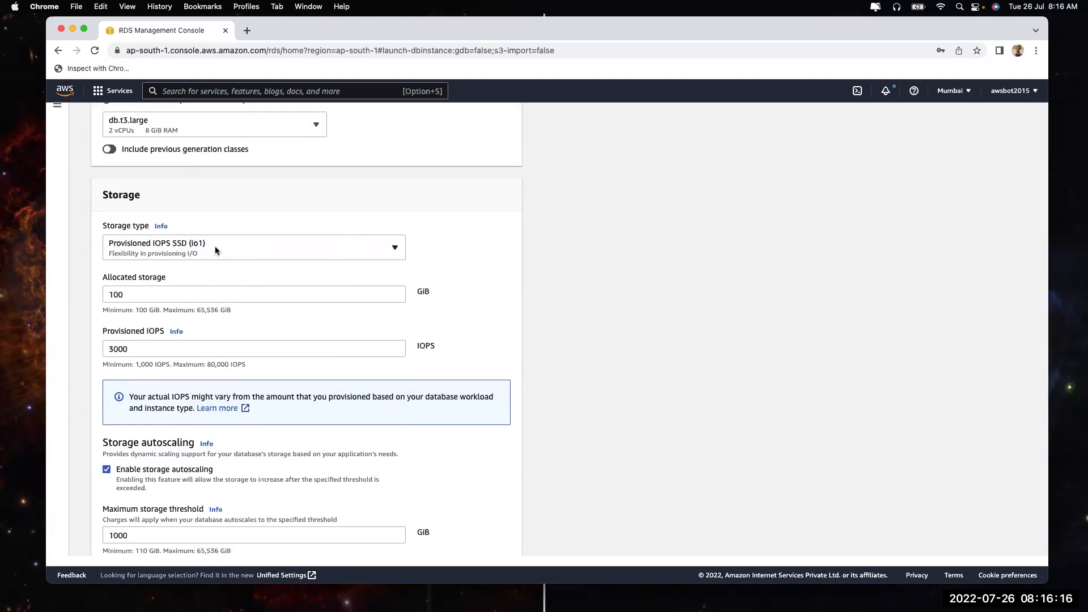
click(215, 250)
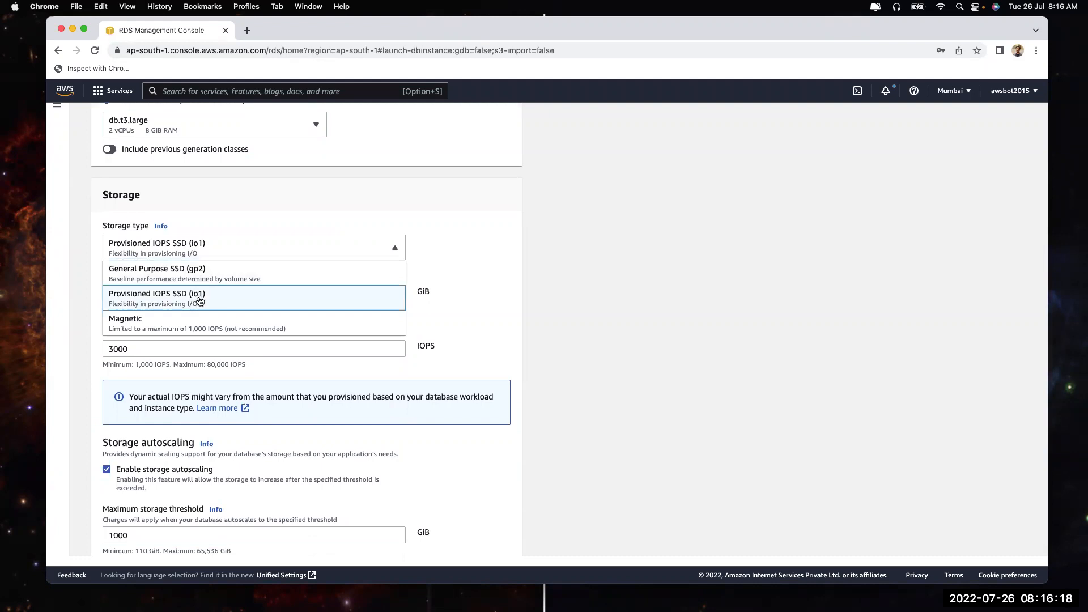
click(200, 269)
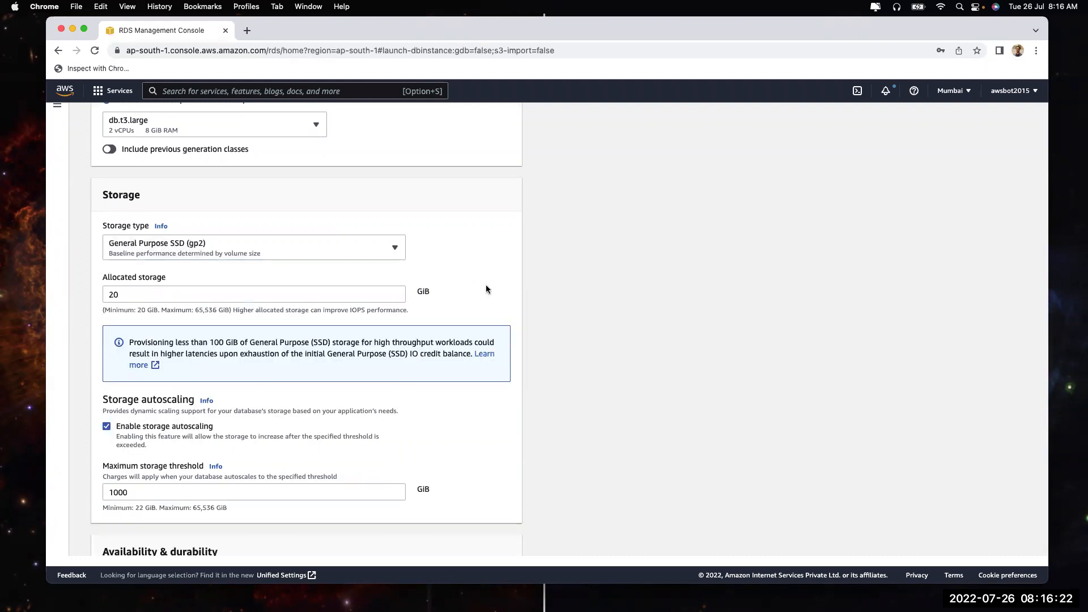
Search the console for 'ec2' and bring up the EC2 result's link options
click(245, 92)
text(ec2)
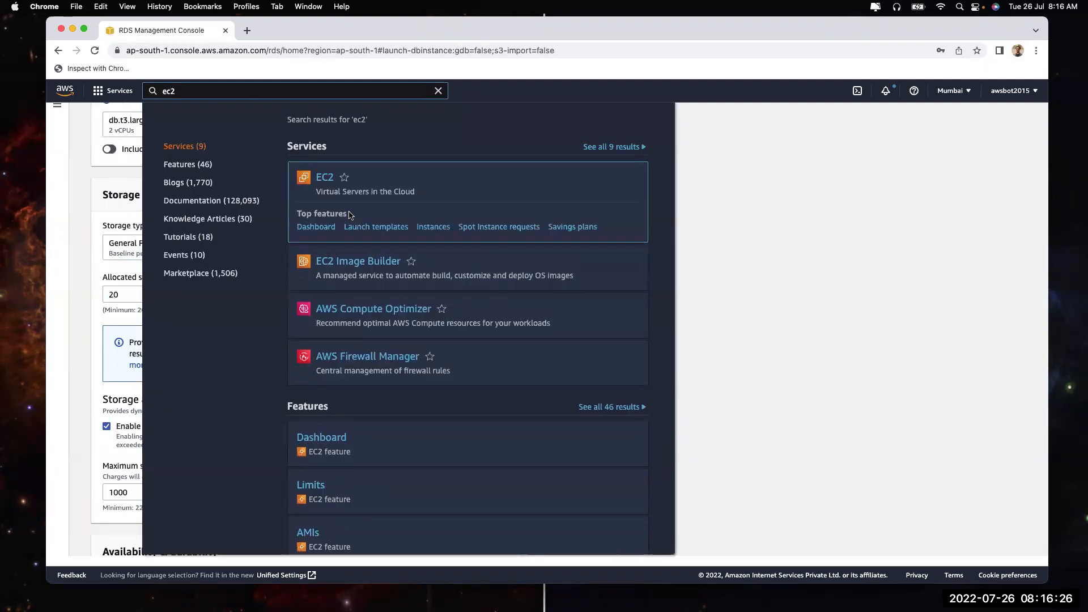
right_click(325, 178)
Open EC2 in a new tab and go to its EBS Volumes list
click(362, 183)
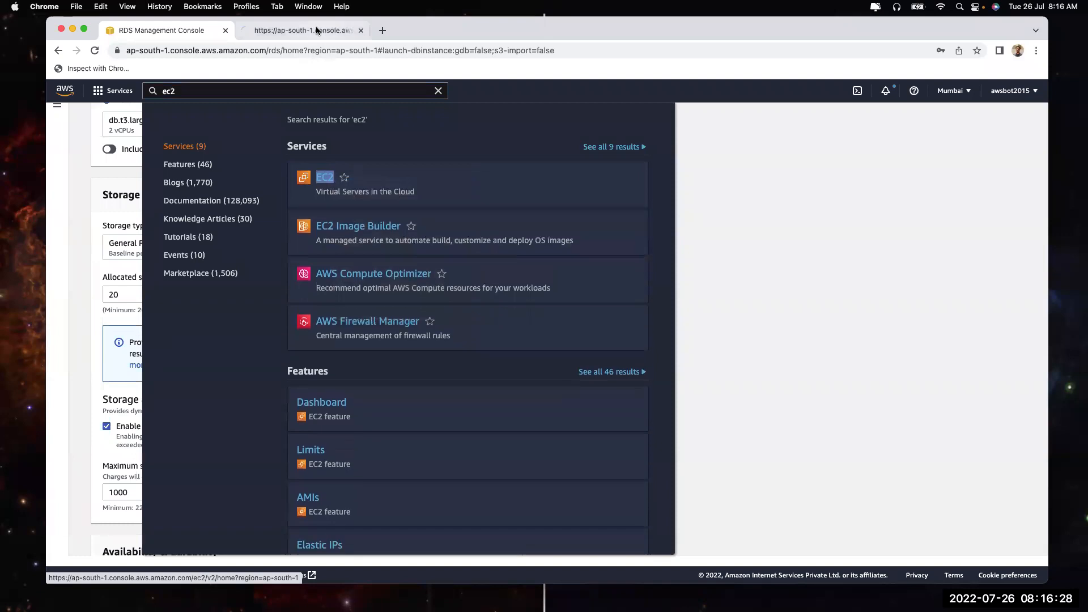
click(316, 31)
click(177, 35)
click(260, 34)
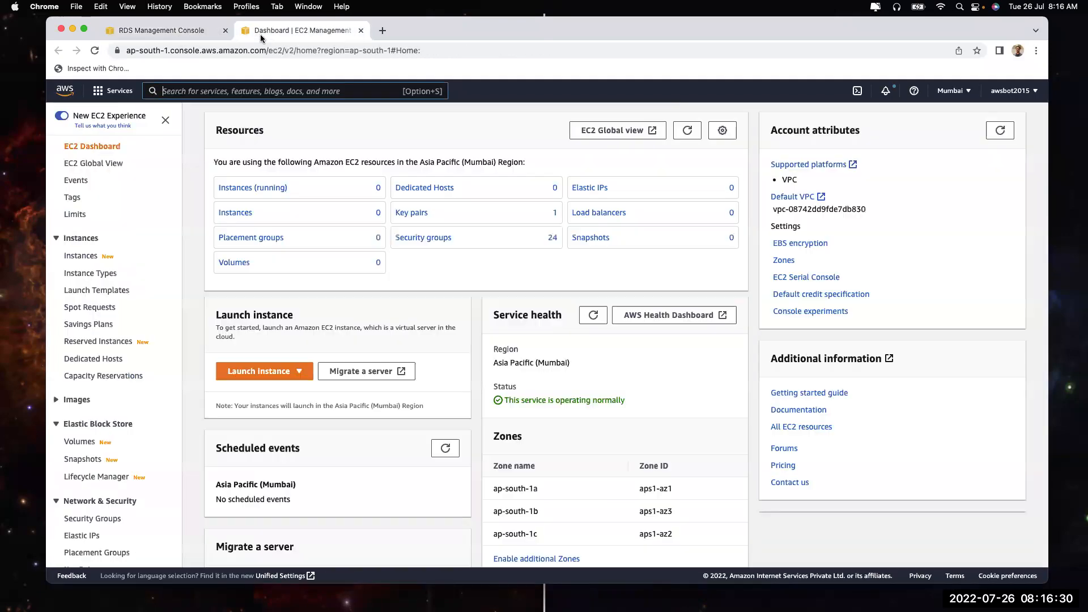
click(91, 441)
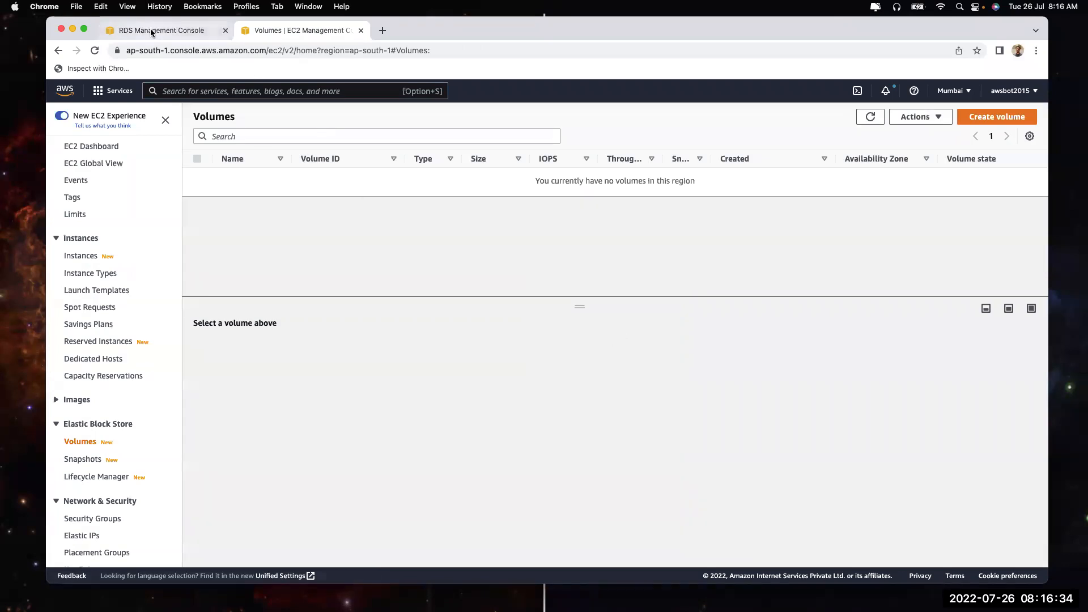
Back on the RDS form, display the available storage types
click(152, 31)
click(84, 289)
click(173, 249)
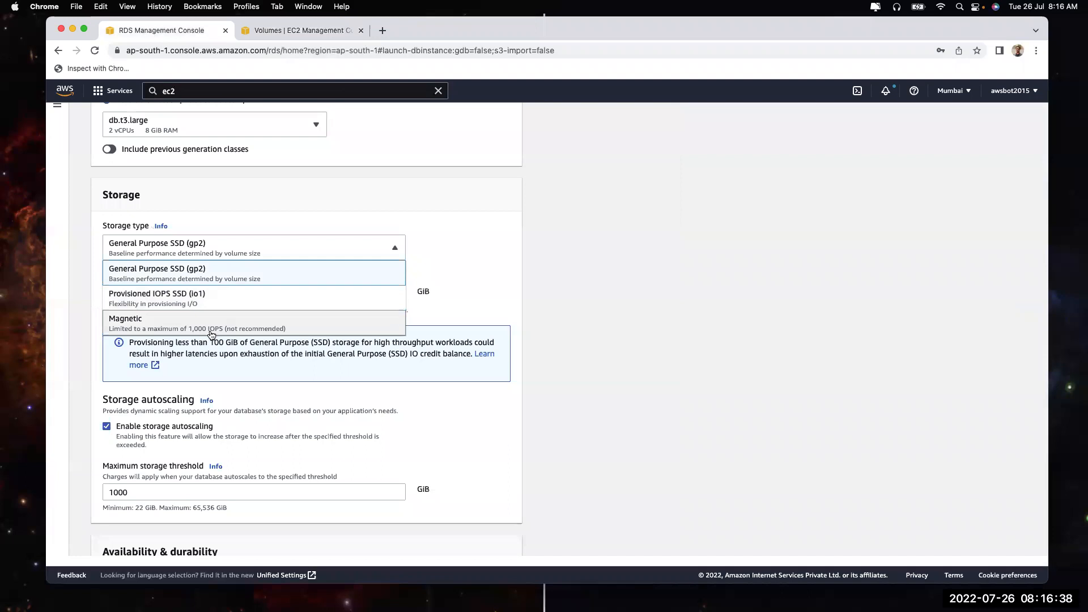
Start an EBS Create volume form, view its volume types, then return to RDS
click(254, 33)
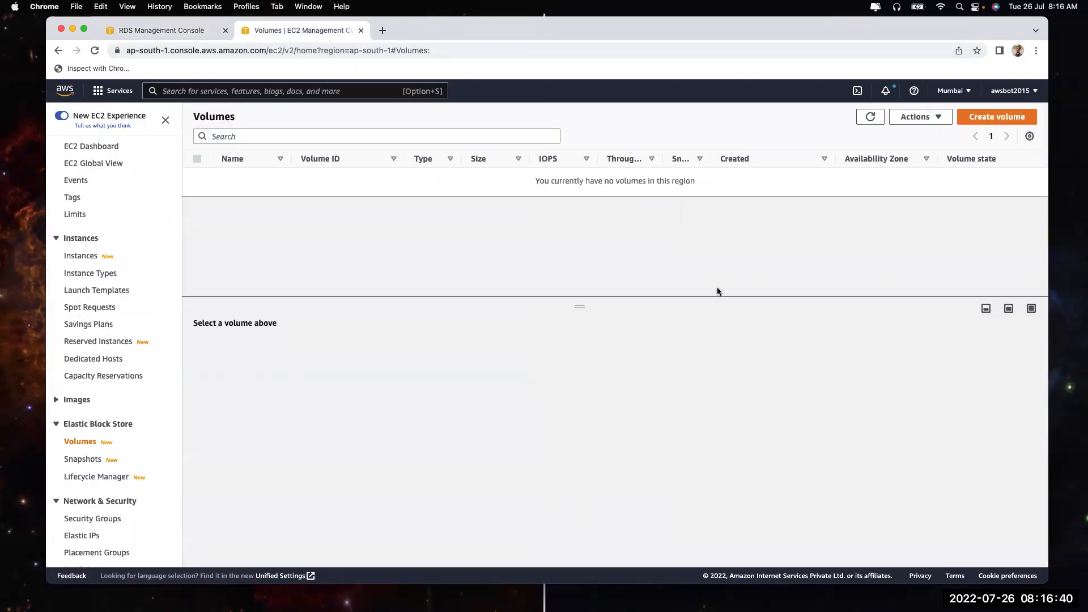
click(1003, 121)
click(250, 255)
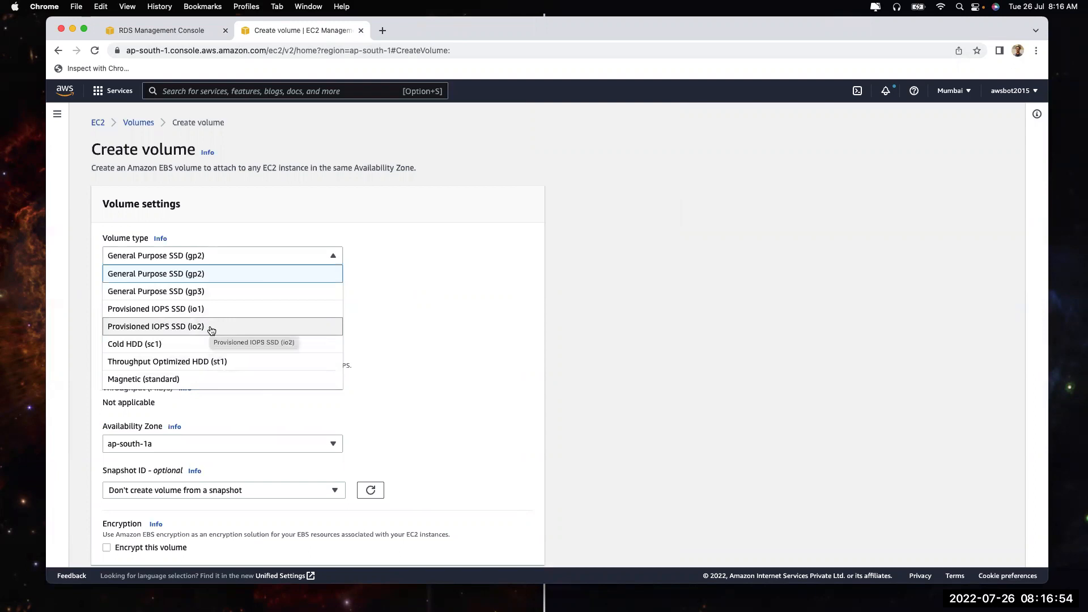
click(194, 31)
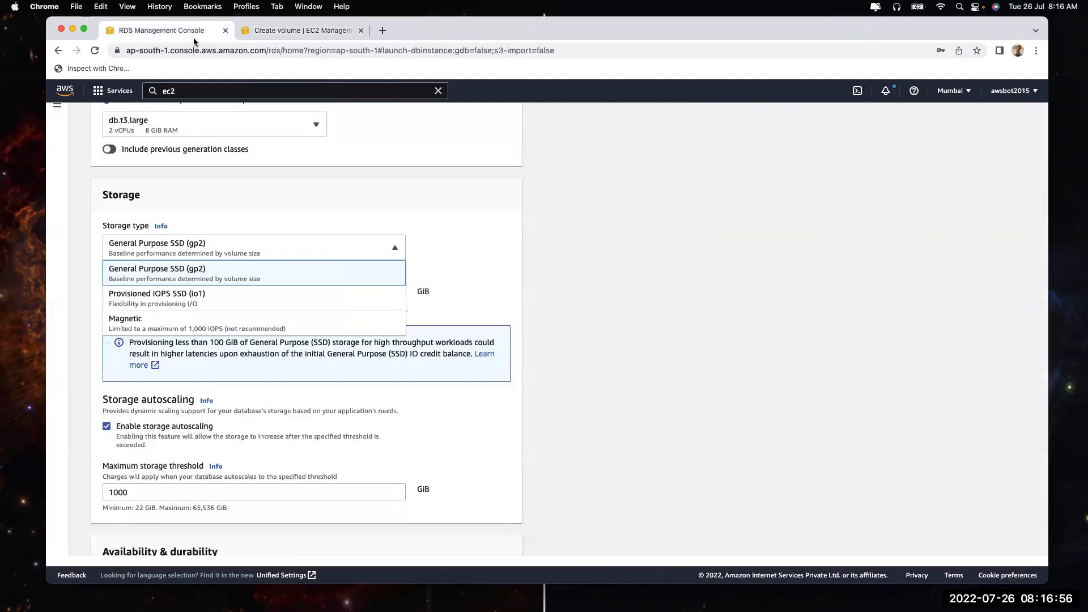
Switch the storage type to Provisioned IOPS SSD (io1), 100 GiB at 3000 IOPS
click(226, 282)
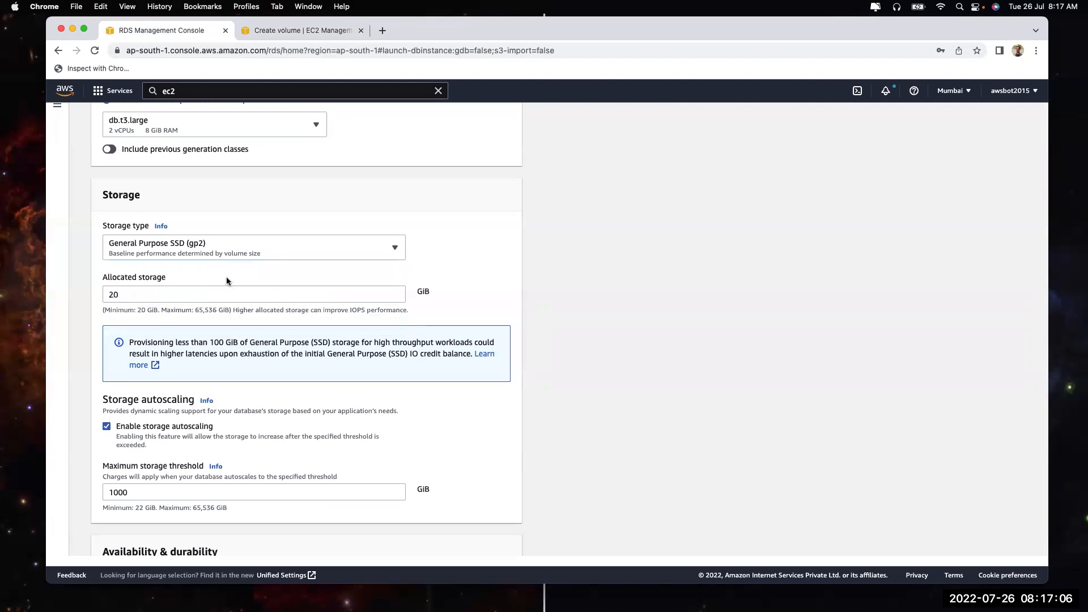
click(240, 253)
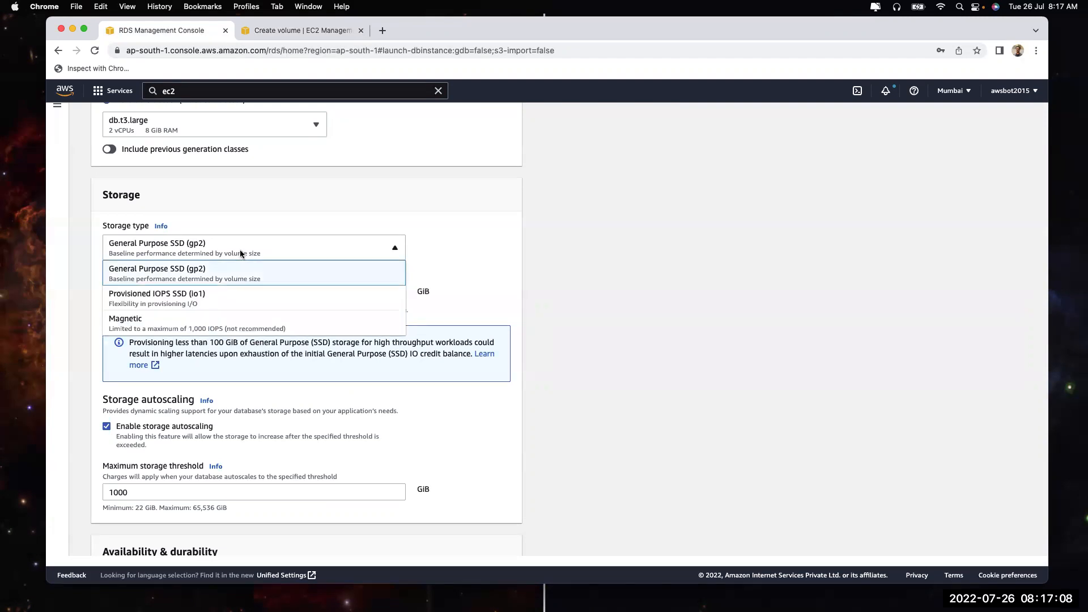
click(244, 301)
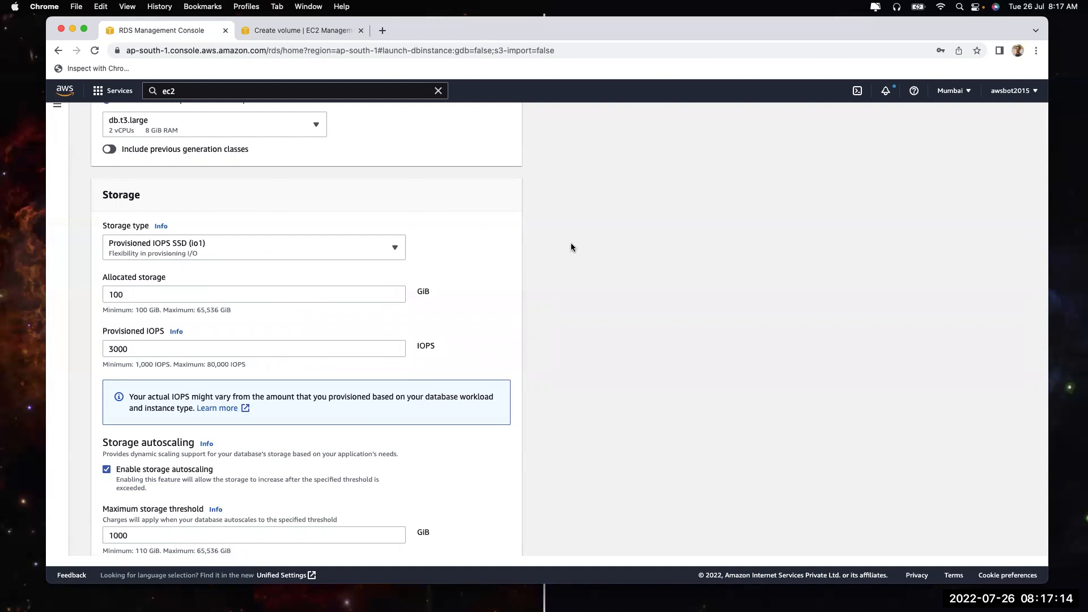
click(336, 249)
click(315, 273)
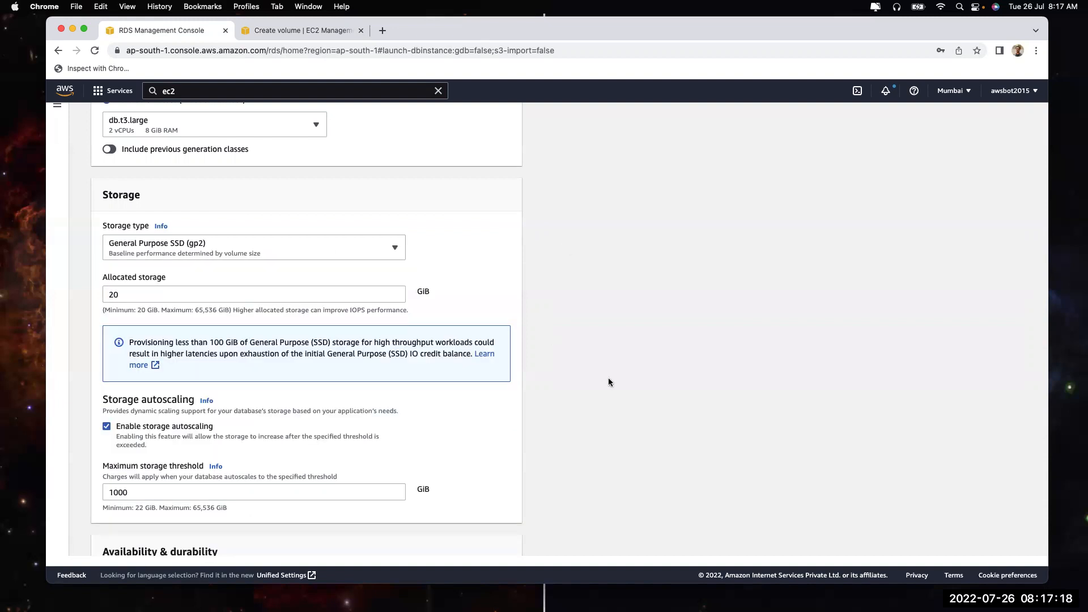
scroll(608, 382, down, 20)
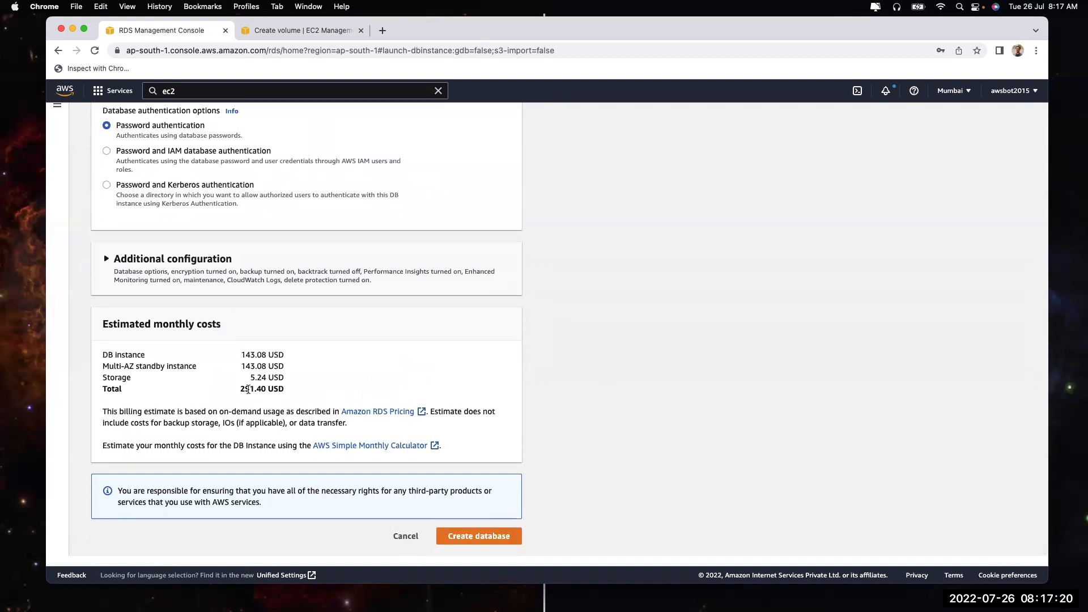
drag(237, 388, 270, 389)
scroll(311, 356, up, 3)
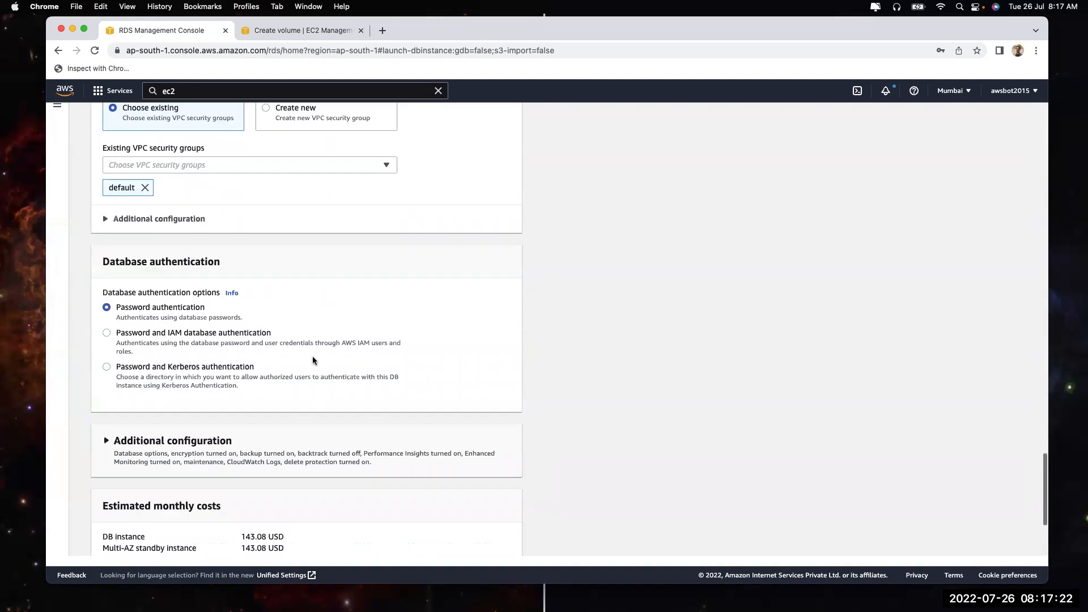
scroll(313, 361, up, 10)
scroll(216, 265, down, 4)
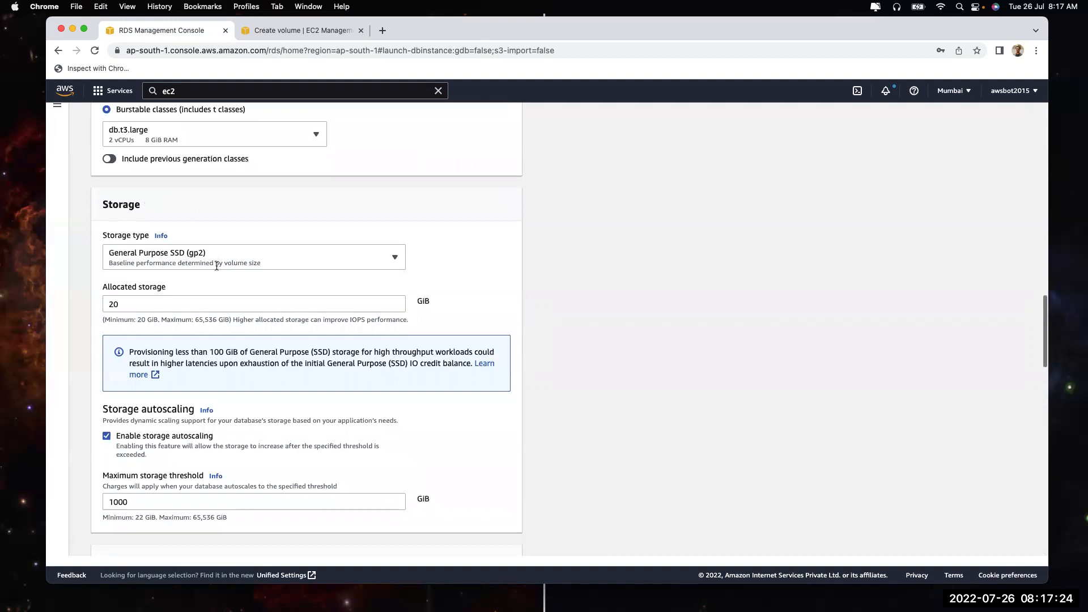
click(210, 259)
click(214, 309)
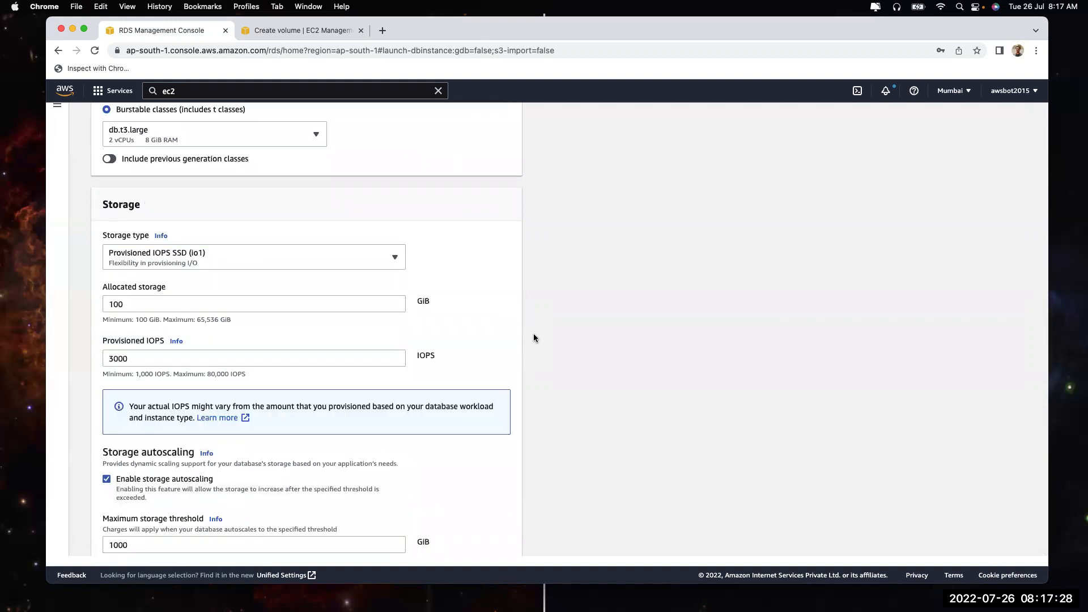
Expand Additional configuration and review the backup, monitoring, maintenance and deletion protection settings
scroll(533, 338, down, 15)
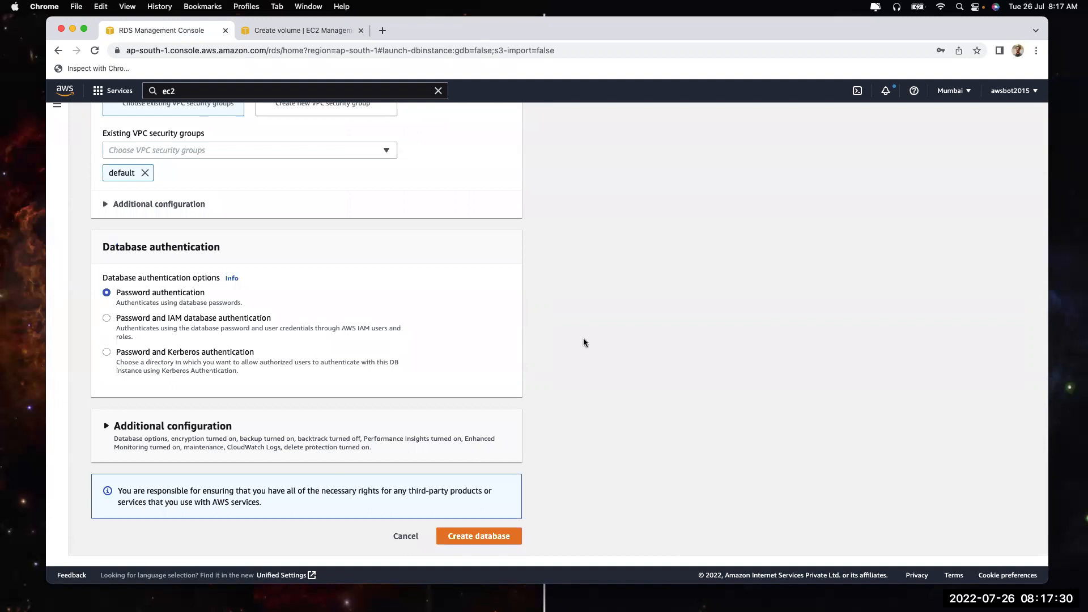
click(282, 440)
scroll(305, 469, down, 15)
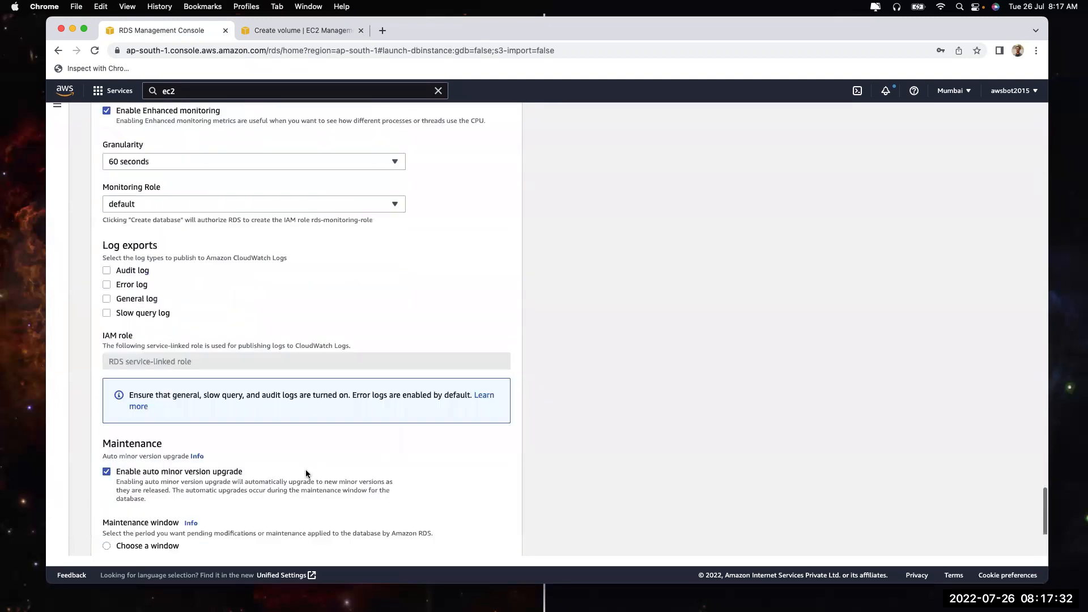
scroll(305, 473, down, 5)
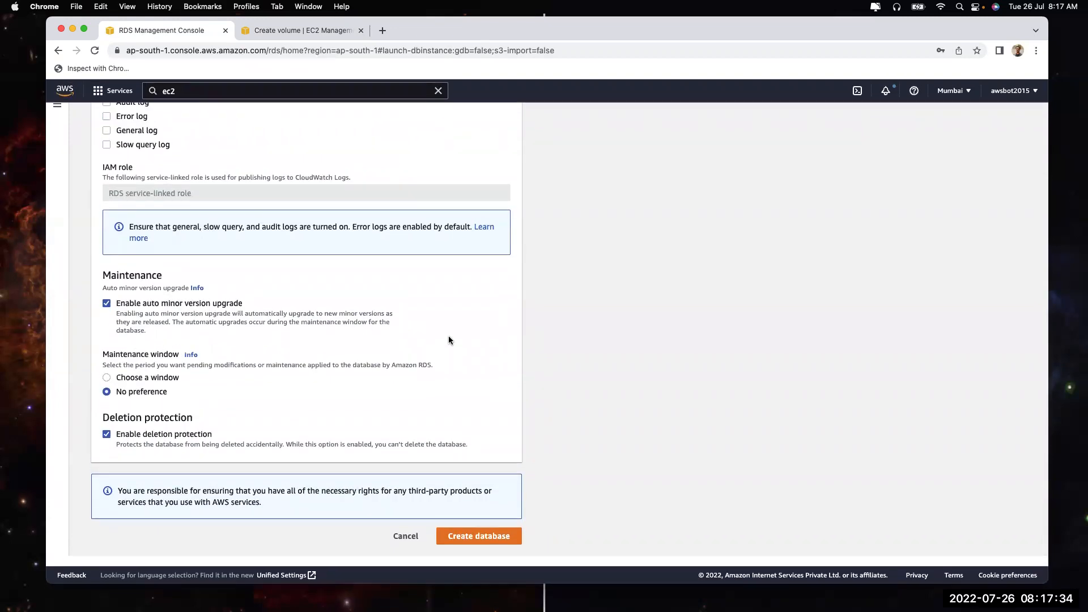
scroll(448, 340, up, 20)
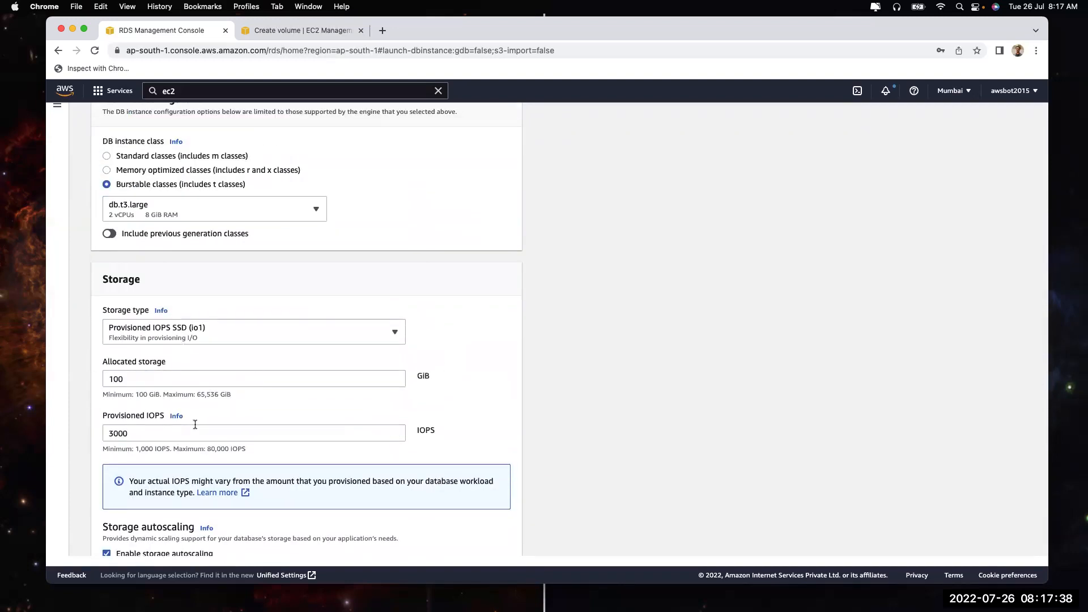
scroll(195, 424, down, 3)
scroll(195, 424, down, 2)
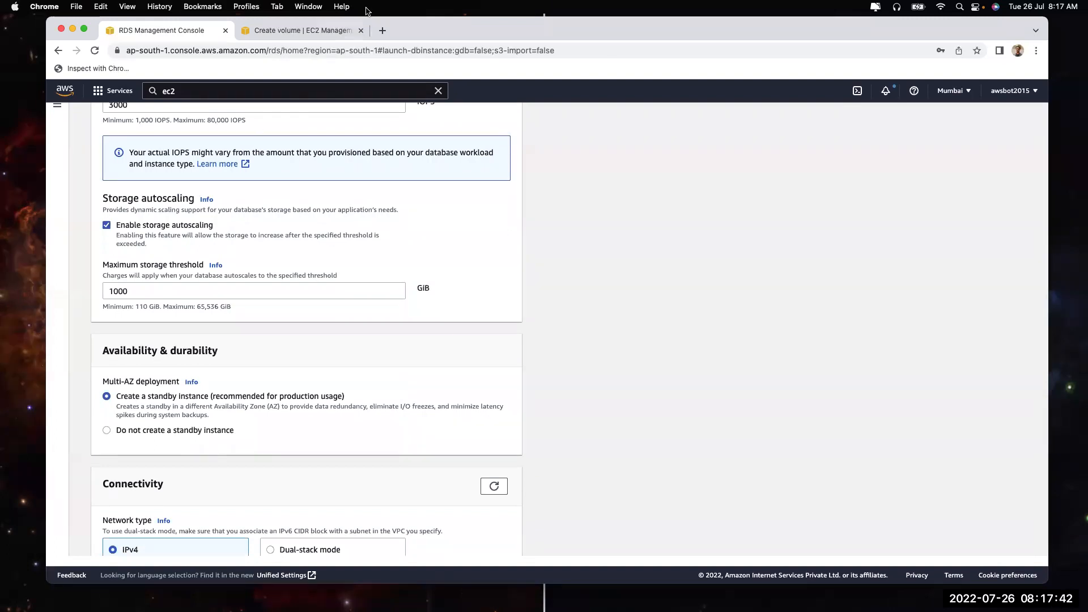
Search for AWS Pricing Calculator in a new tab and start a new estimate
click(378, 33)
text(aws cacl)
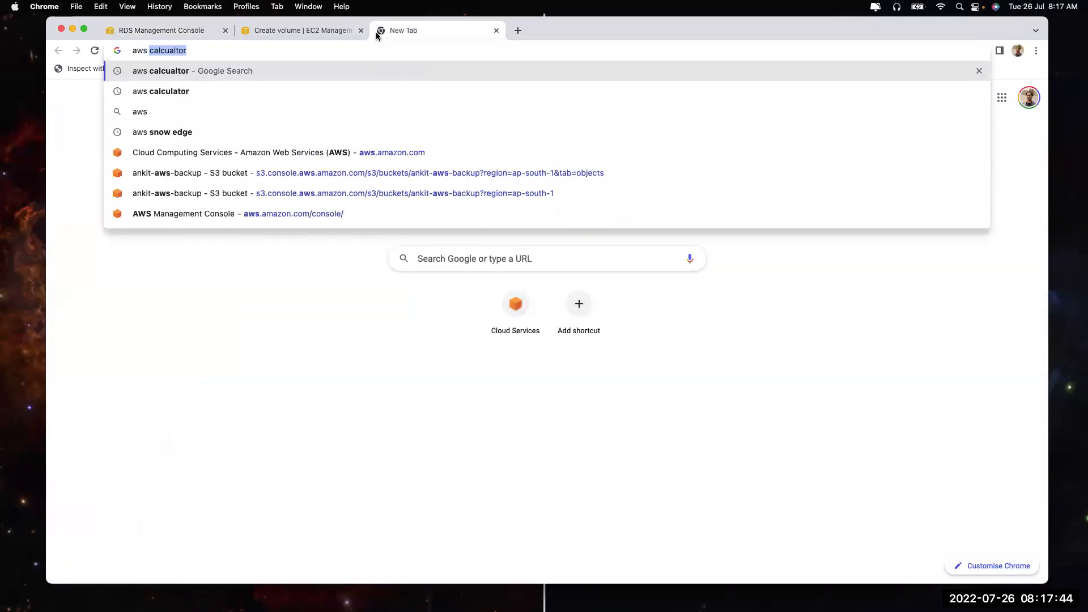
key(BackSpace)
key(BackSpace)
text(lc)
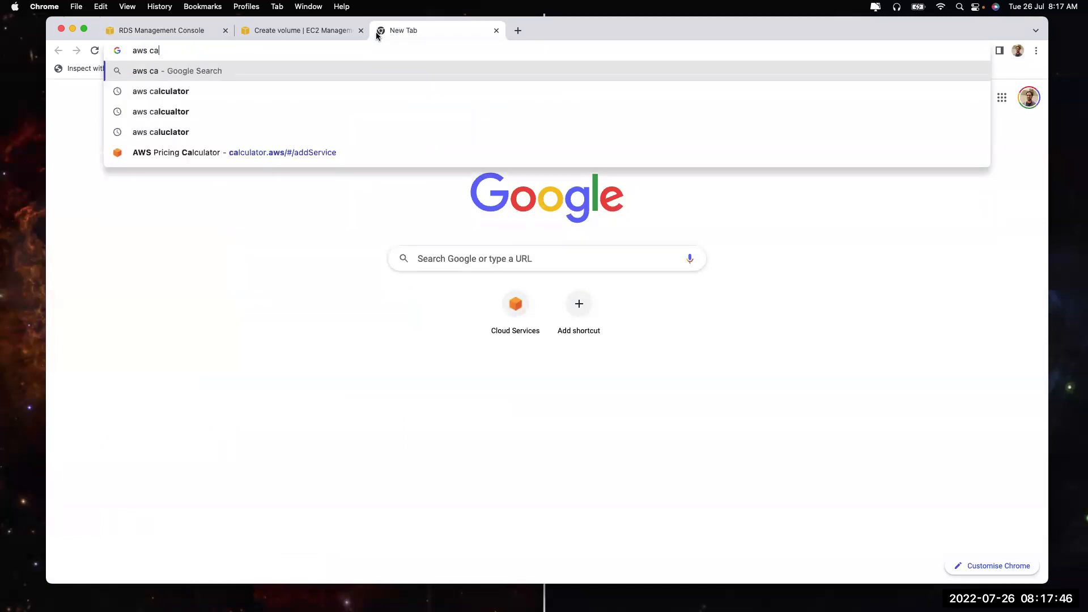
text(culator)
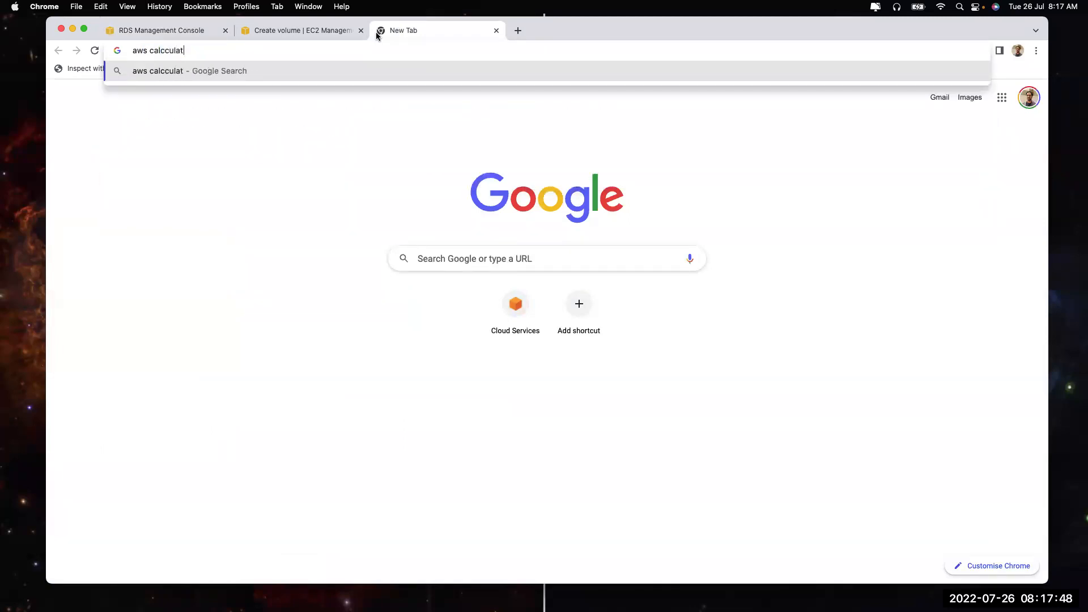
key(Return)
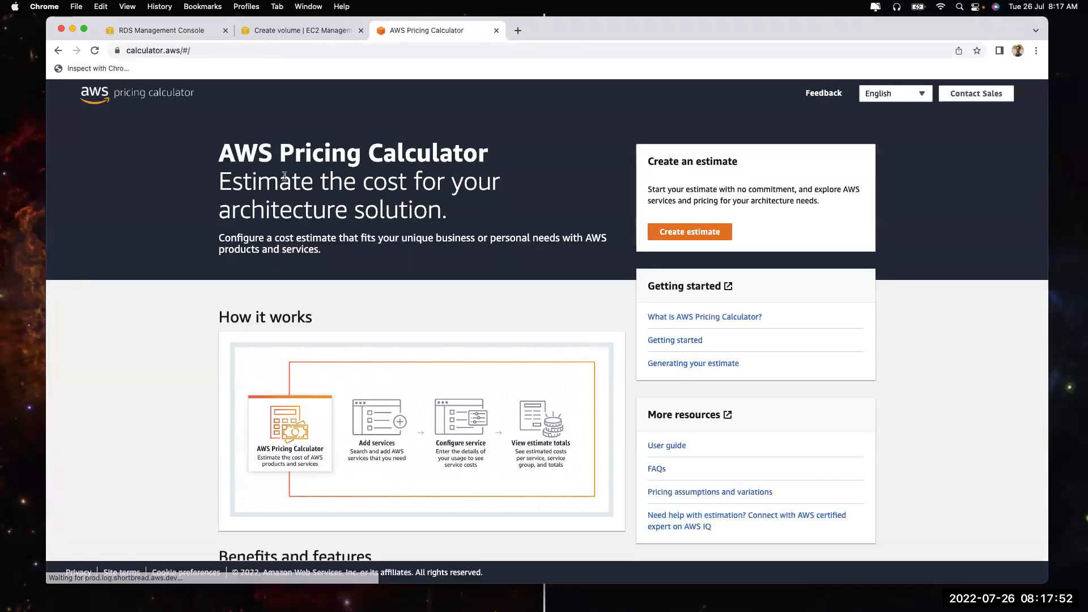
click(658, 236)
Start an Amazon RDS for MySQL estimate in the Asia Pacific (Mumbai) region
click(360, 212)
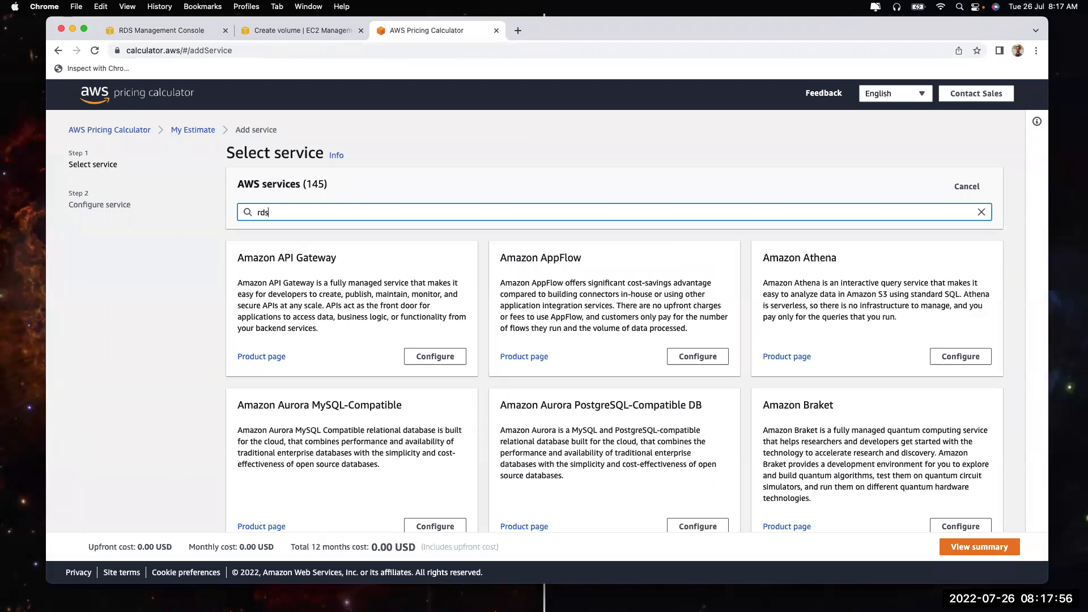
text(rds)
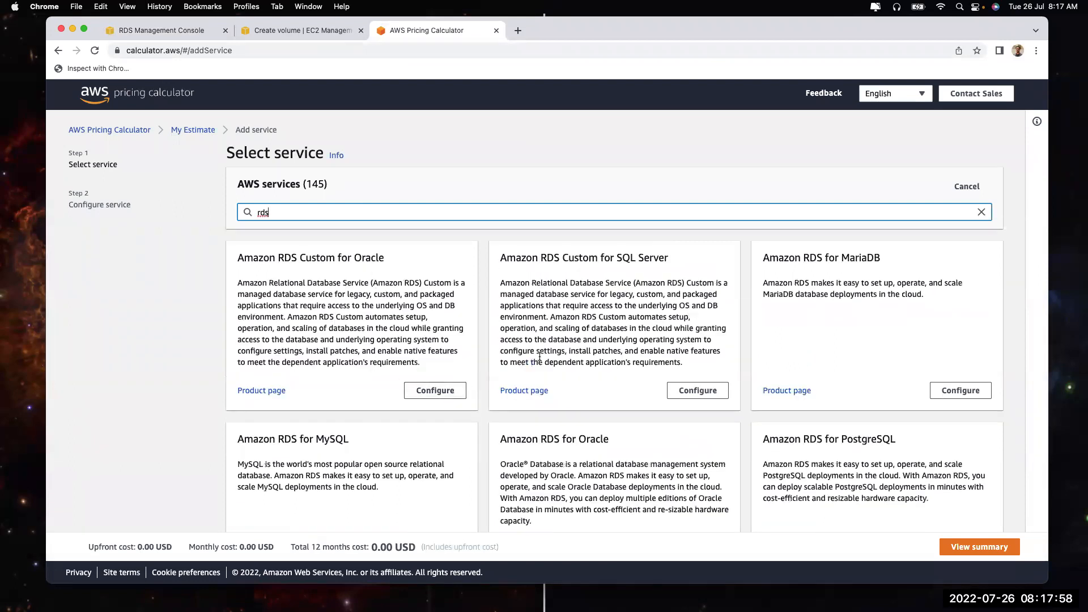
scroll(453, 408, down, 3)
click(433, 434)
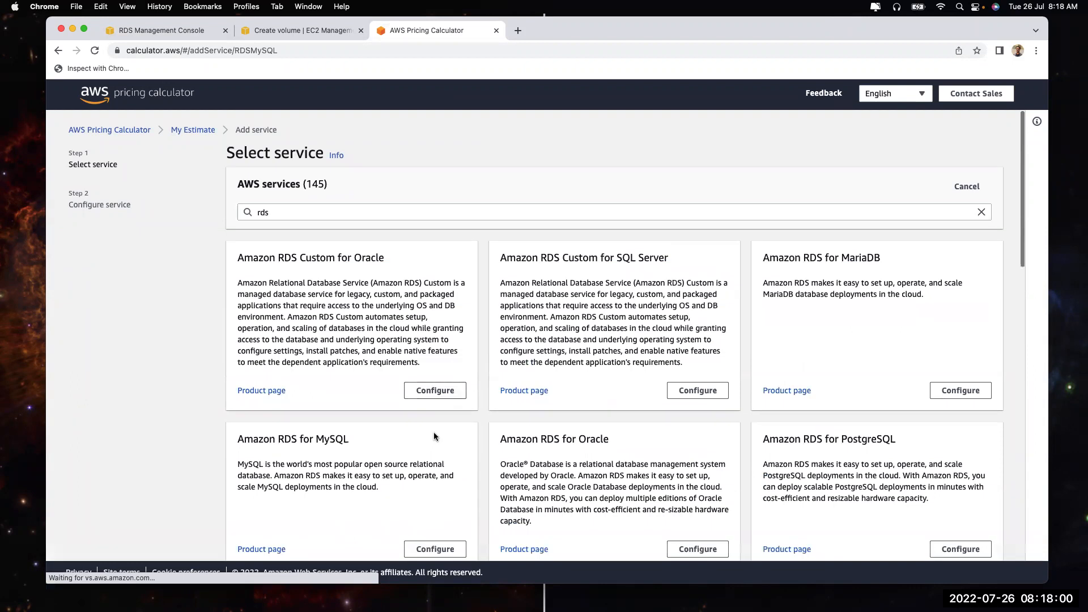
click(213, 258)
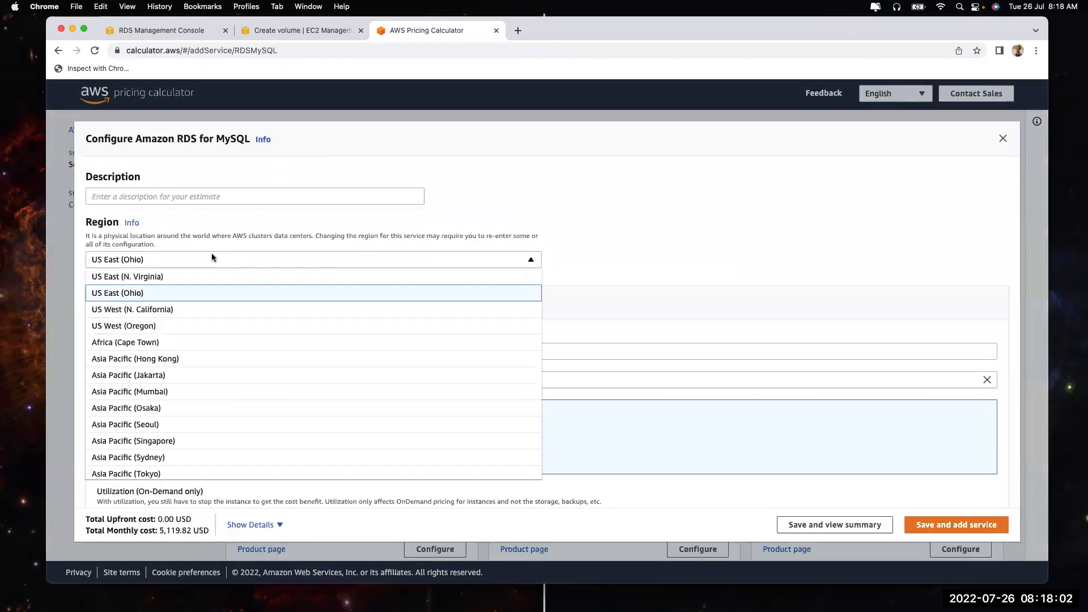
click(197, 391)
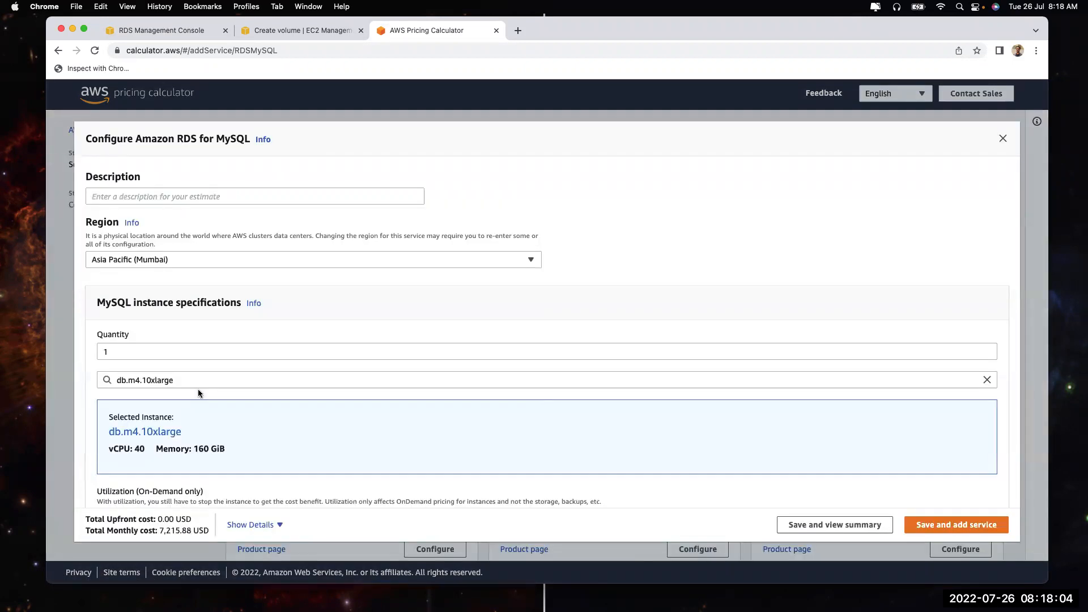
Pick db.r5.large as the instance type and compare it with the RDS creation form
scroll(198, 389, down, 2)
click(164, 306)
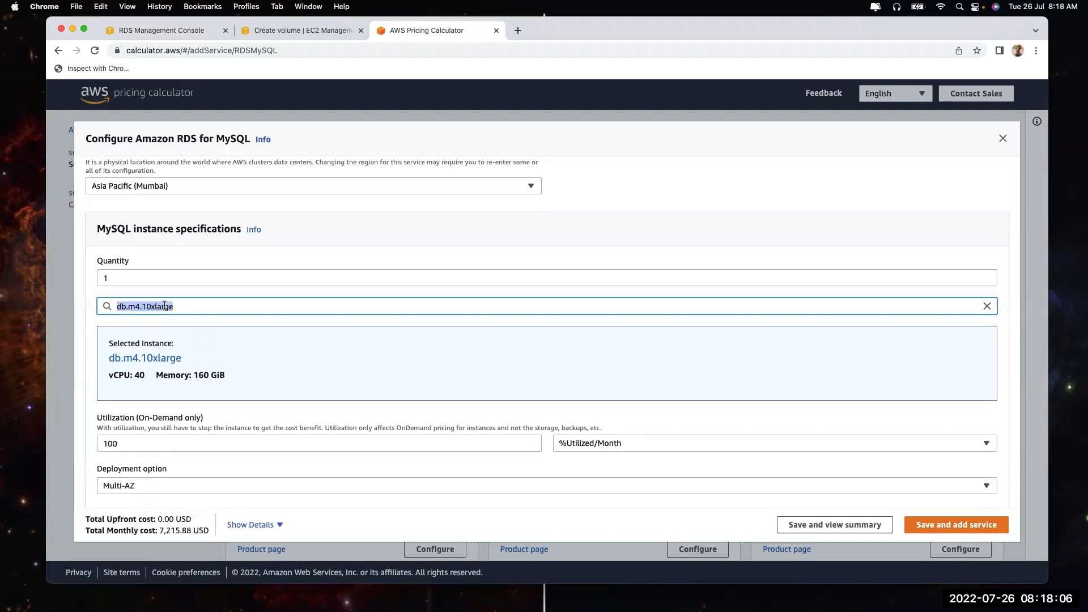
text(r5.lar)
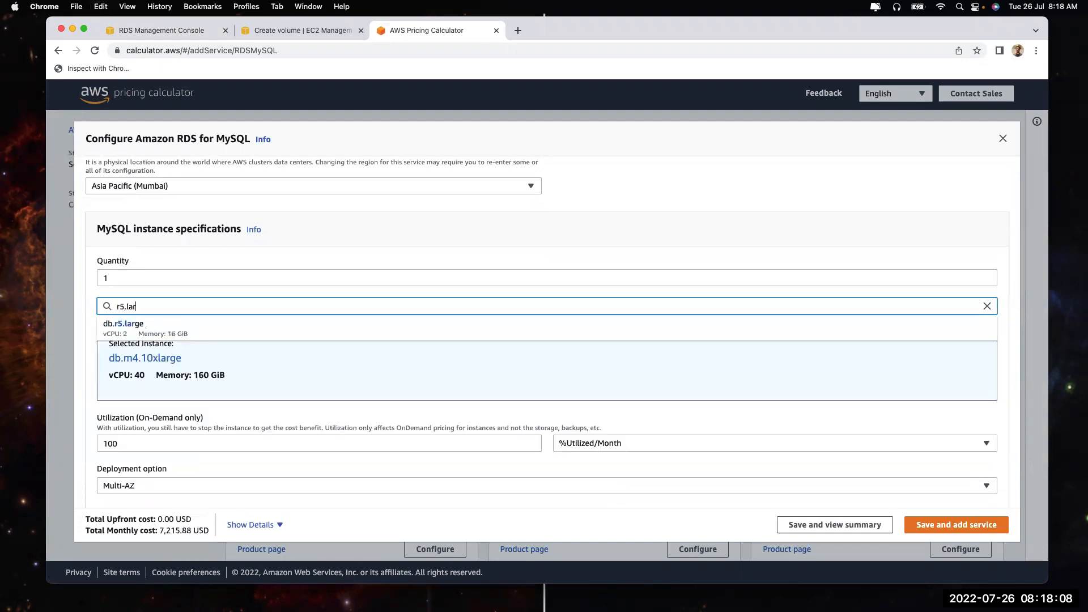
click(117, 326)
click(178, 30)
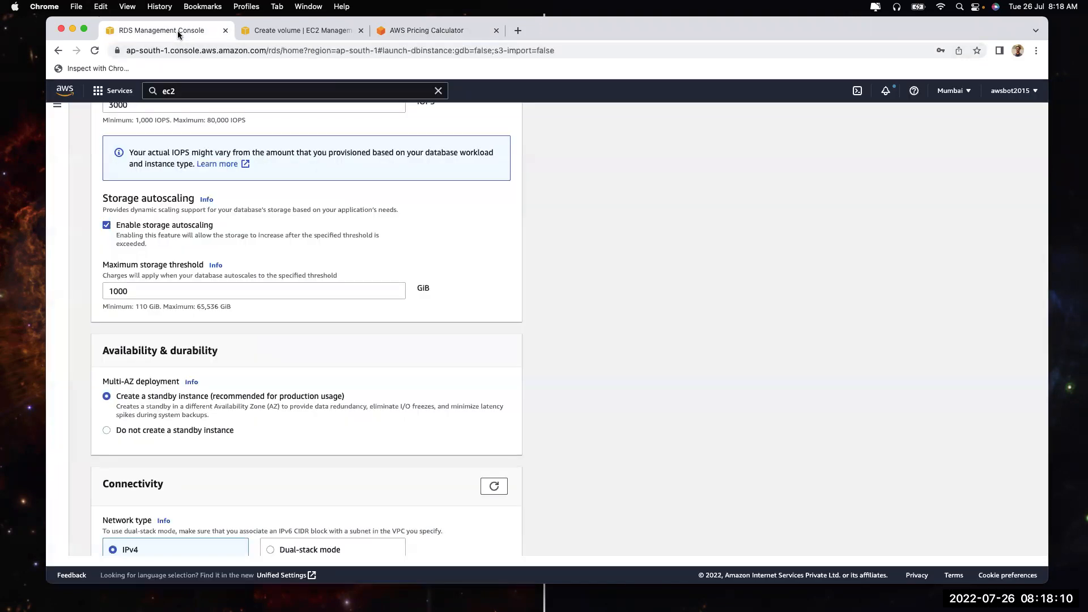
scroll(190, 298, up, 20)
scroll(189, 299, down, 8)
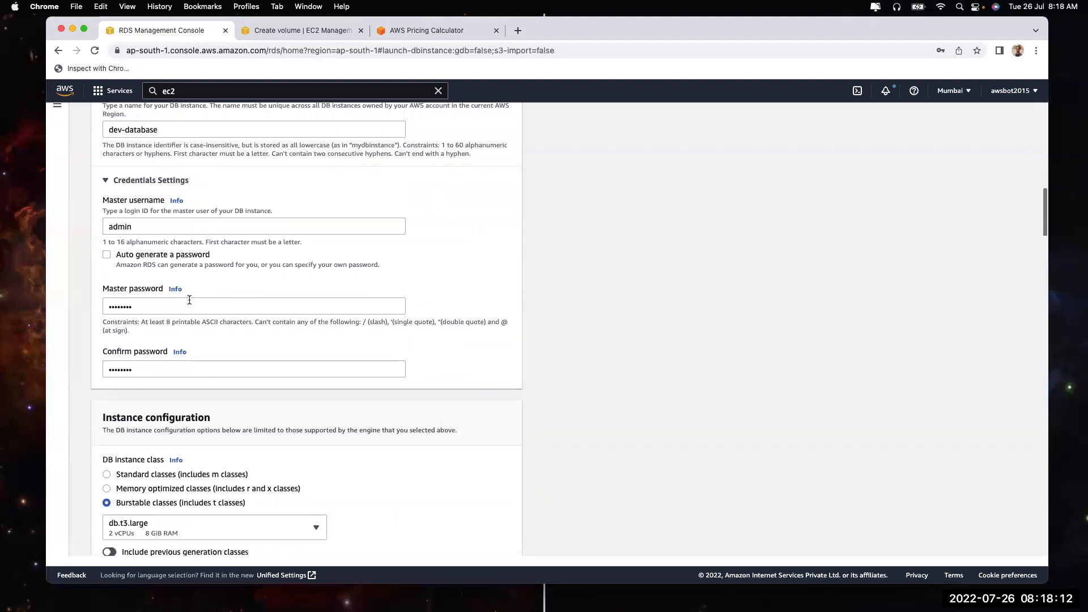
Change the estimate's instance to db.t3.large and check its monthly cost
click(426, 31)
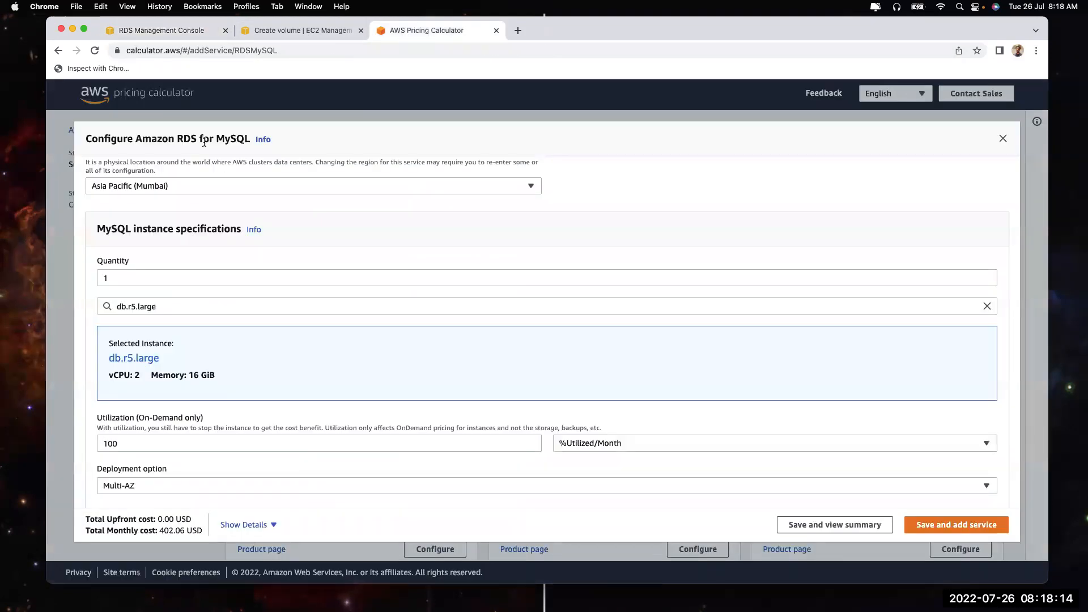
click(128, 305)
text(t3.large)
click(124, 335)
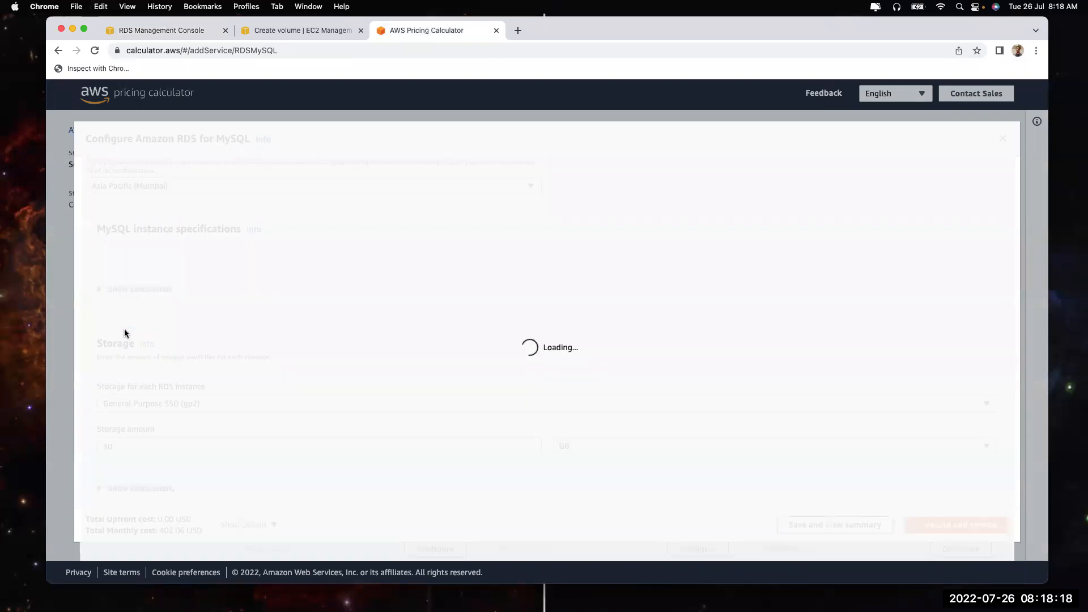
scroll(174, 425, down, 2)
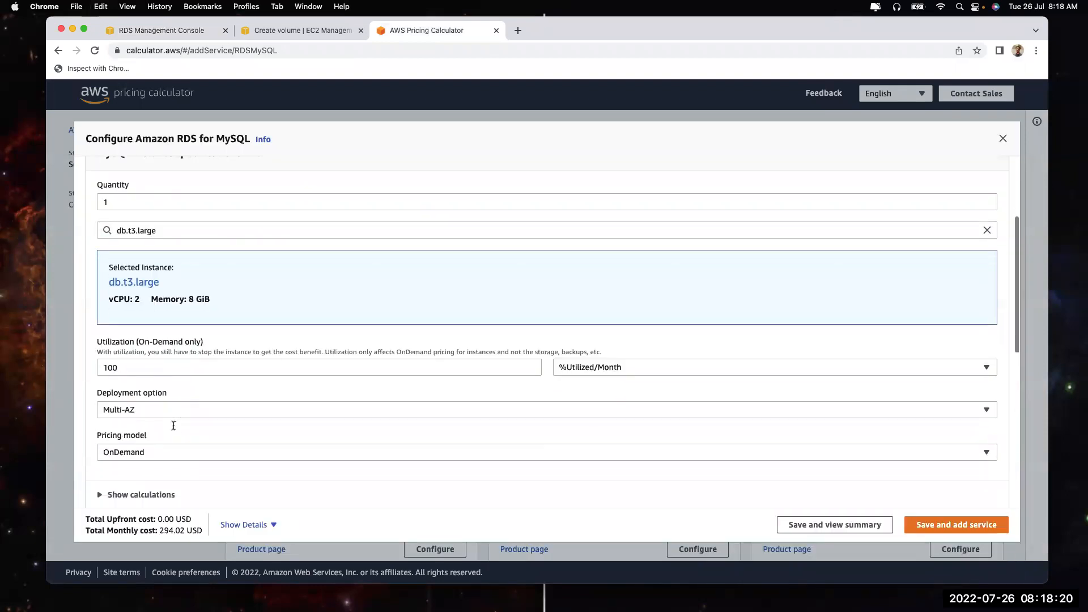
scroll(182, 272, down, 5)
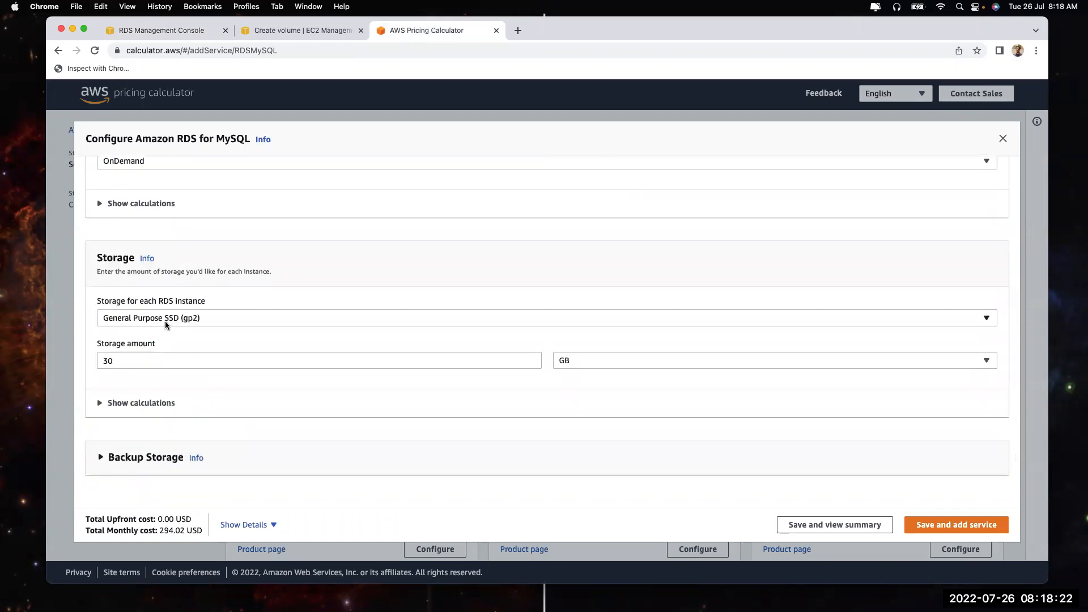
scroll(236, 357, down, 3)
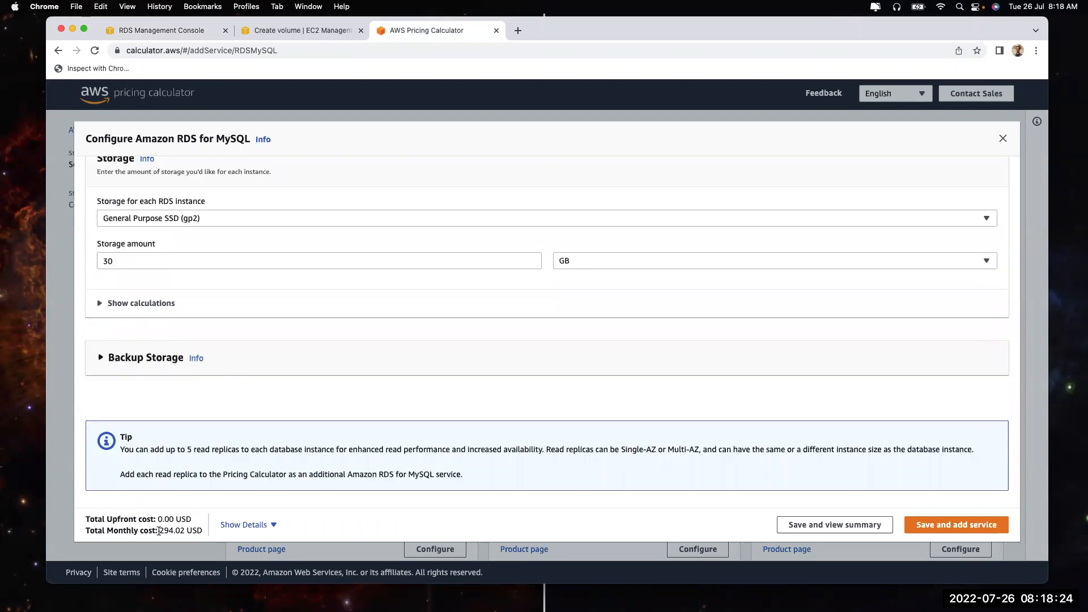
drag(159, 530, 176, 530)
Use io1 storage with 1000 IOPS, note the roughly 503 USD monthly cost, and discard the estimate
scroll(243, 317, up, 2)
click(228, 317)
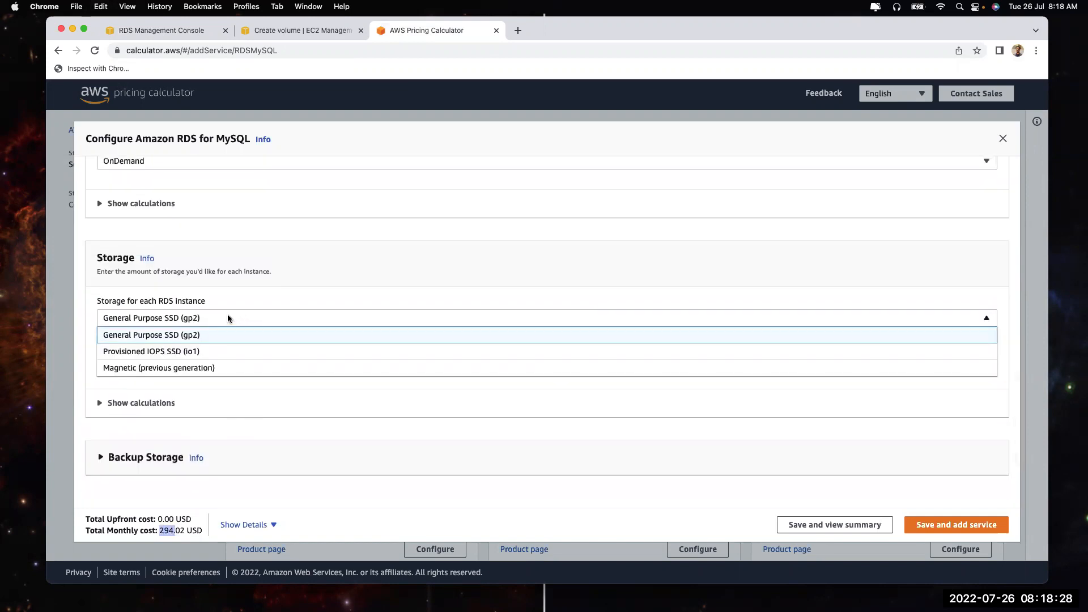
click(229, 352)
click(219, 352)
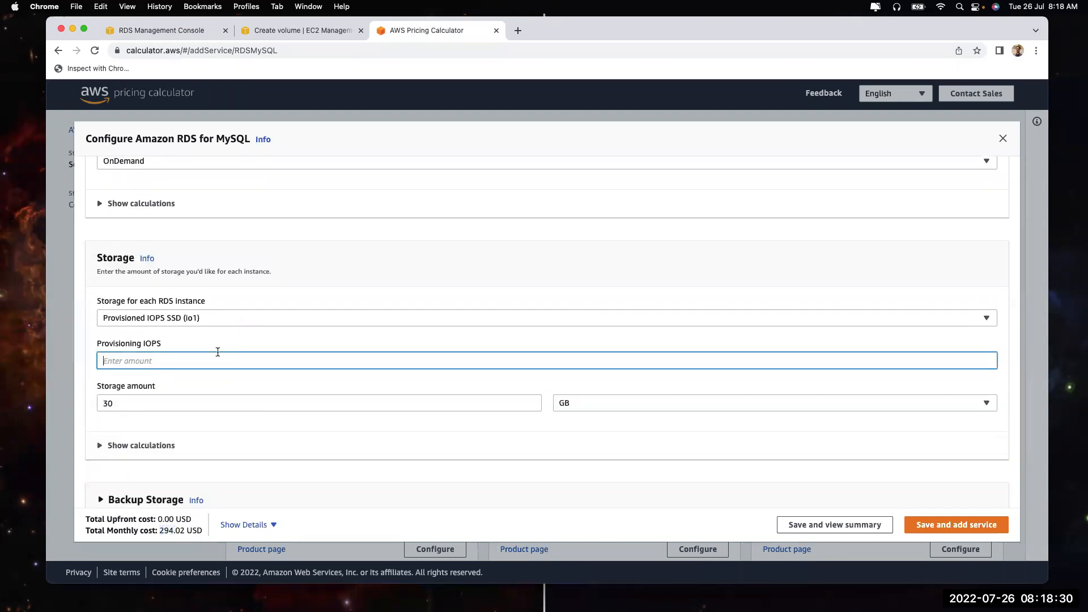
text(1000)
click(87, 313)
scroll(87, 313, down, 3)
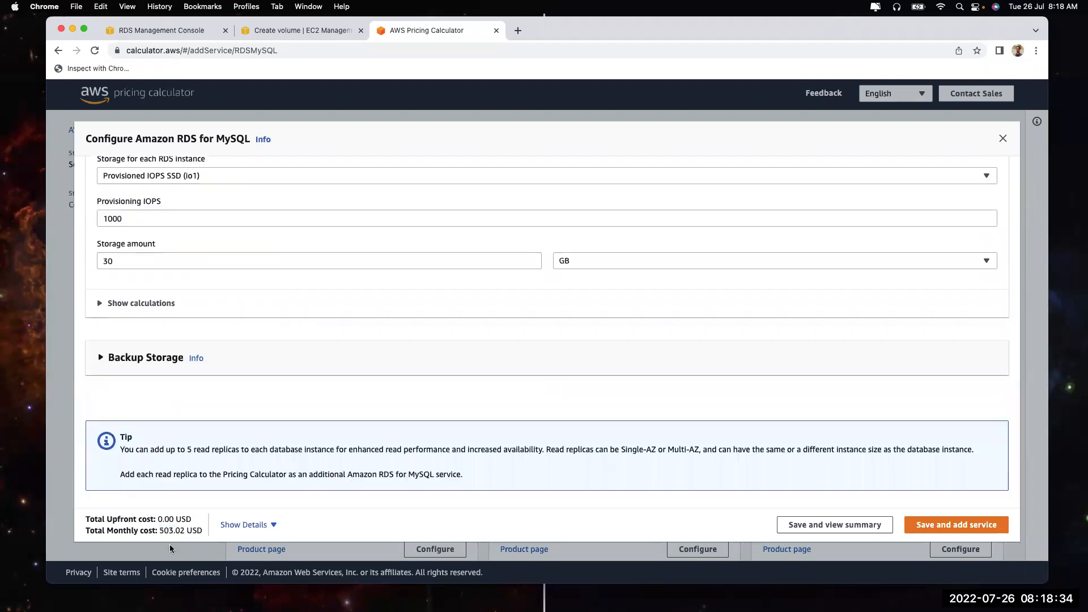
drag(159, 530, 172, 528)
click(1001, 140)
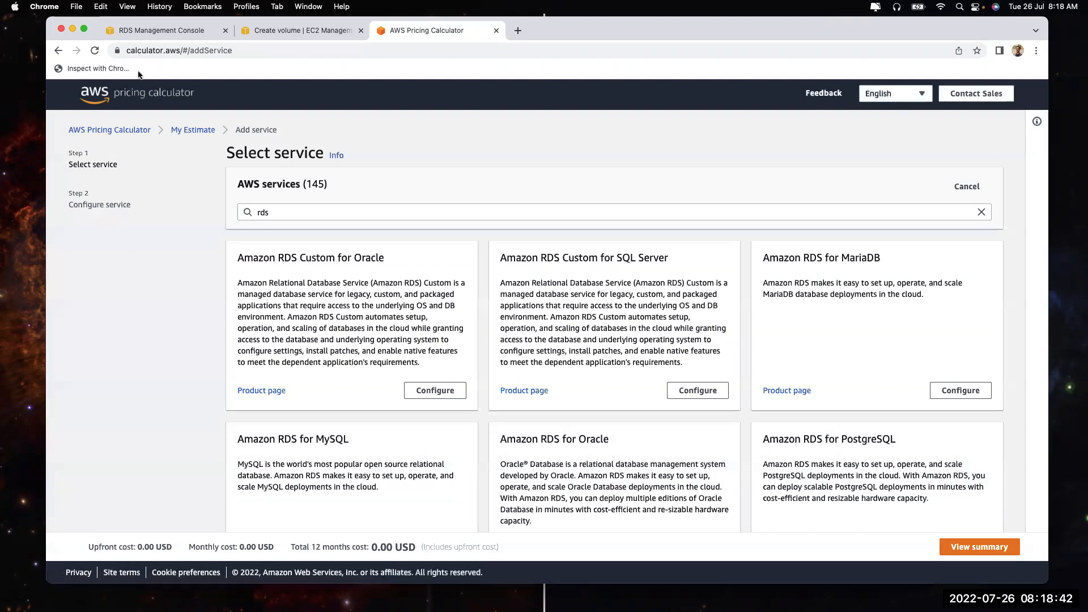
Close the Create volume and Pricing Calculator tabs, returning to the RDS form's Storage section
click(153, 33)
click(276, 34)
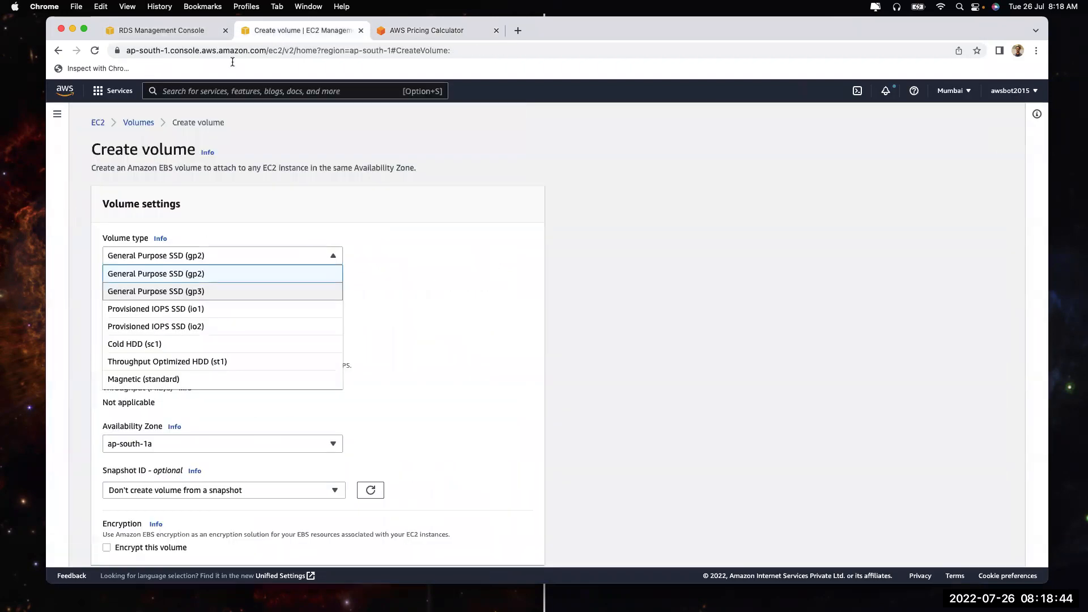
click(183, 25)
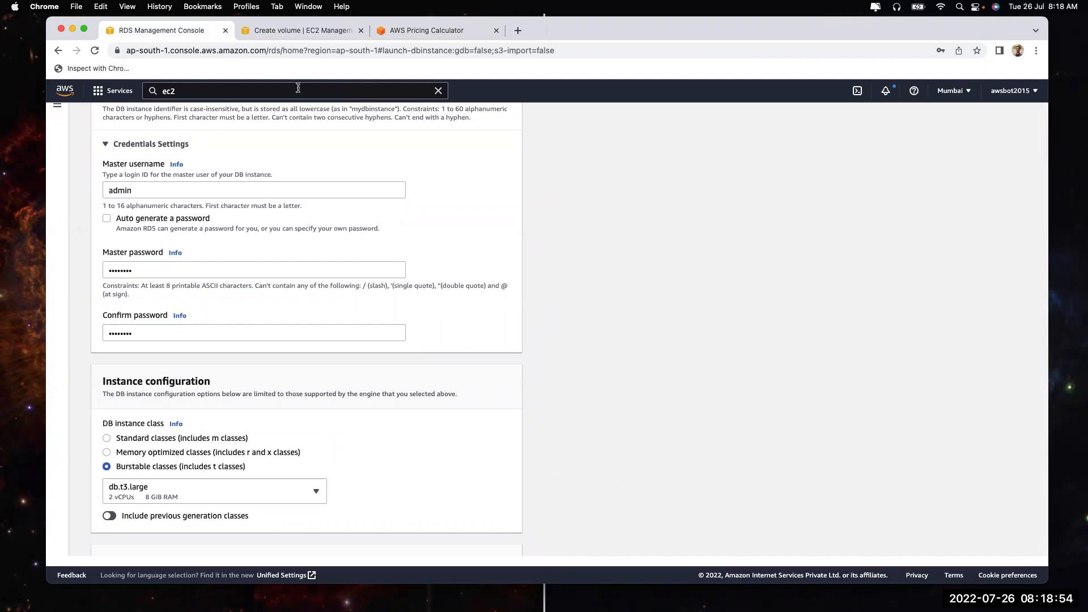
click(301, 31)
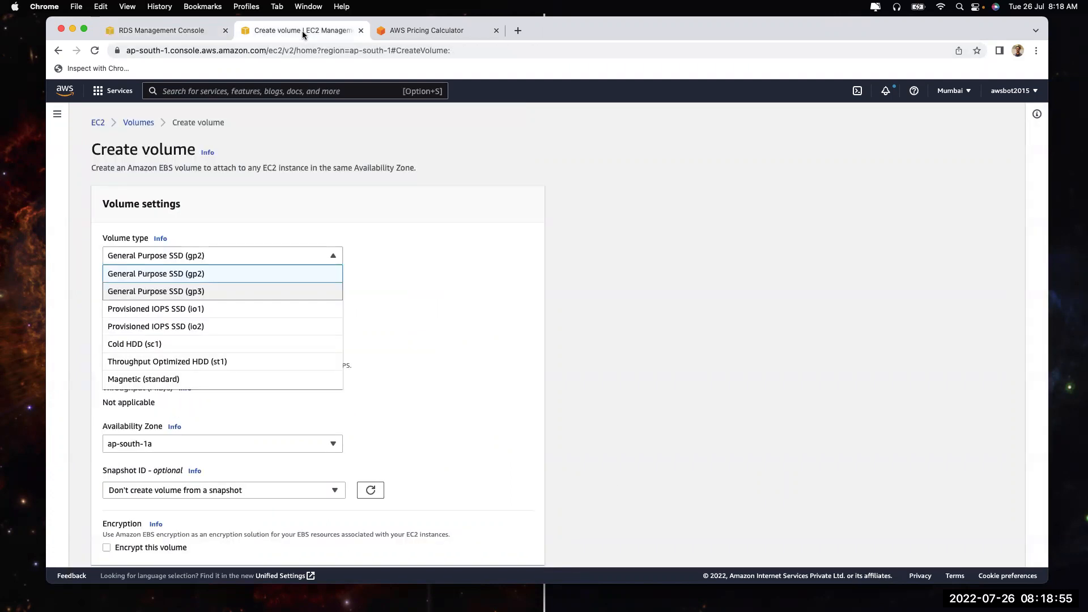
click(358, 29)
click(357, 29)
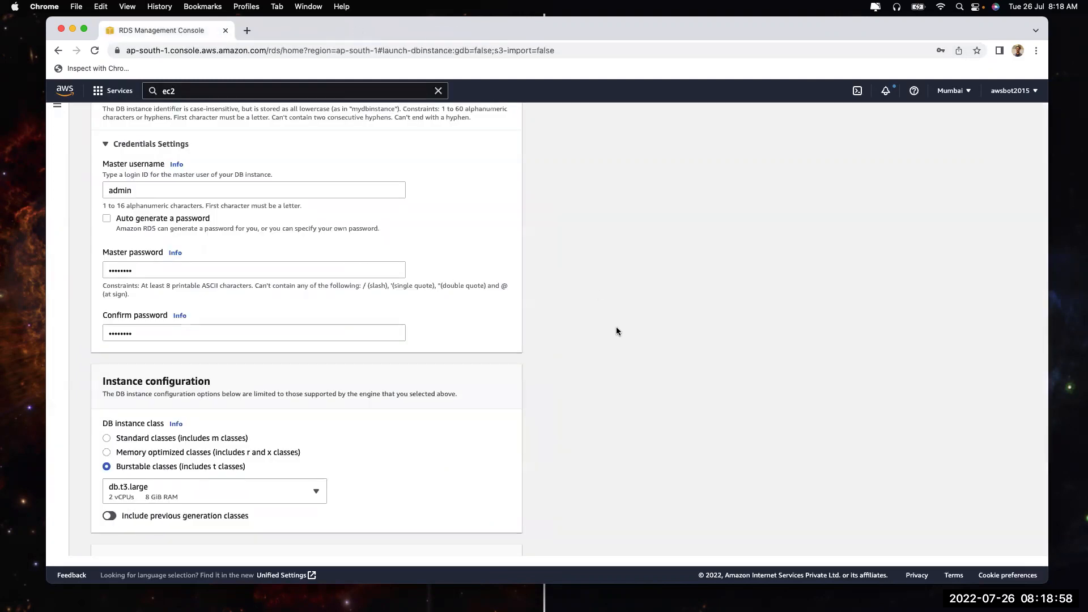
scroll(212, 429, down, 10)
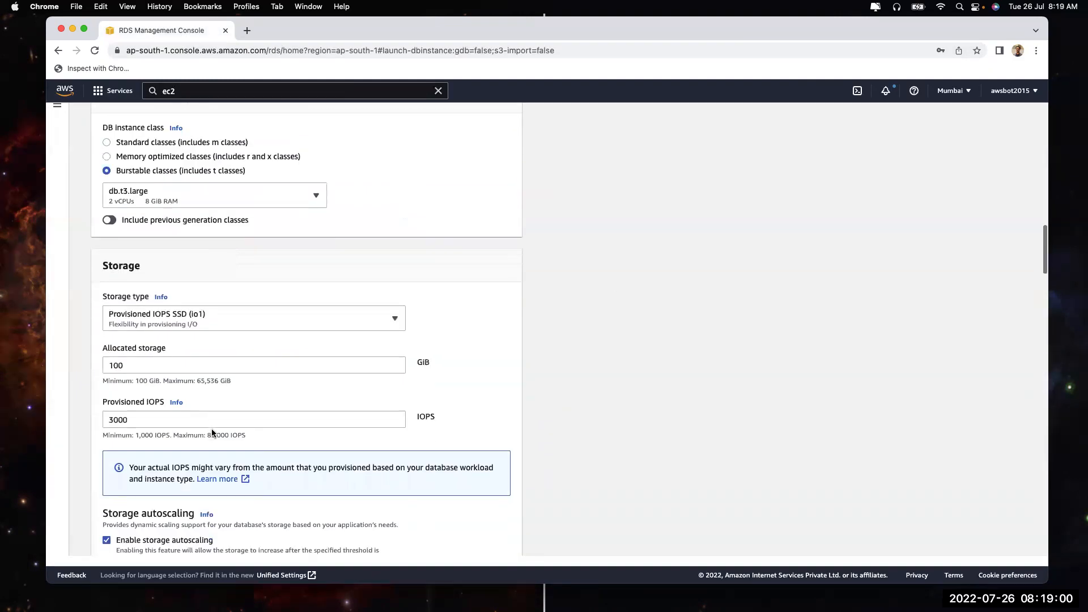
scroll(212, 428, down, 3)
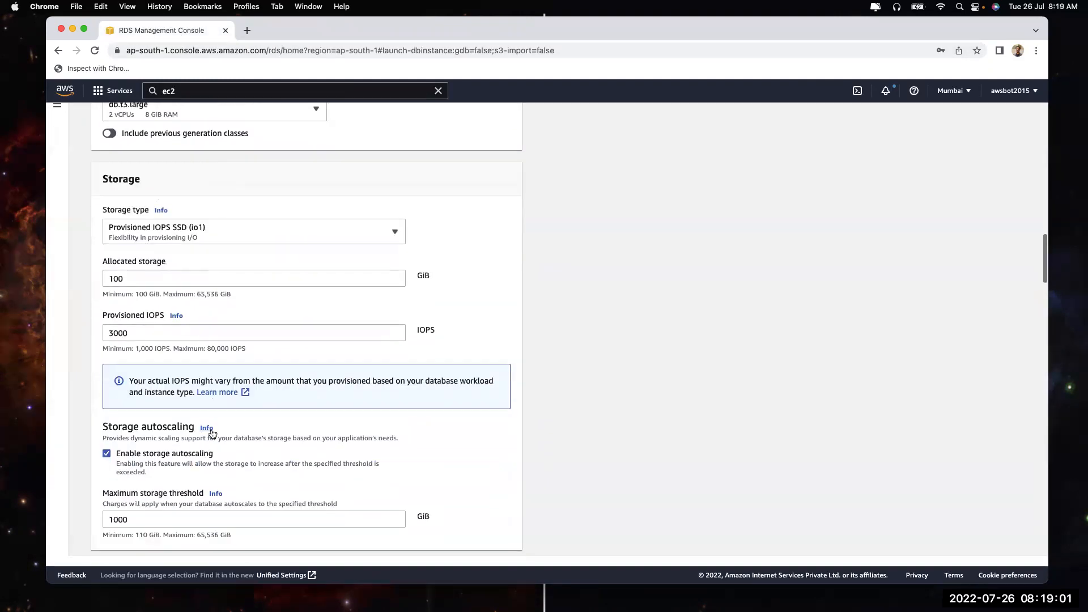
Try gp2, io1 and Magnetic storage, settling on General Purpose SSD (gp2) at 20 GiB
click(233, 229)
click(233, 255)
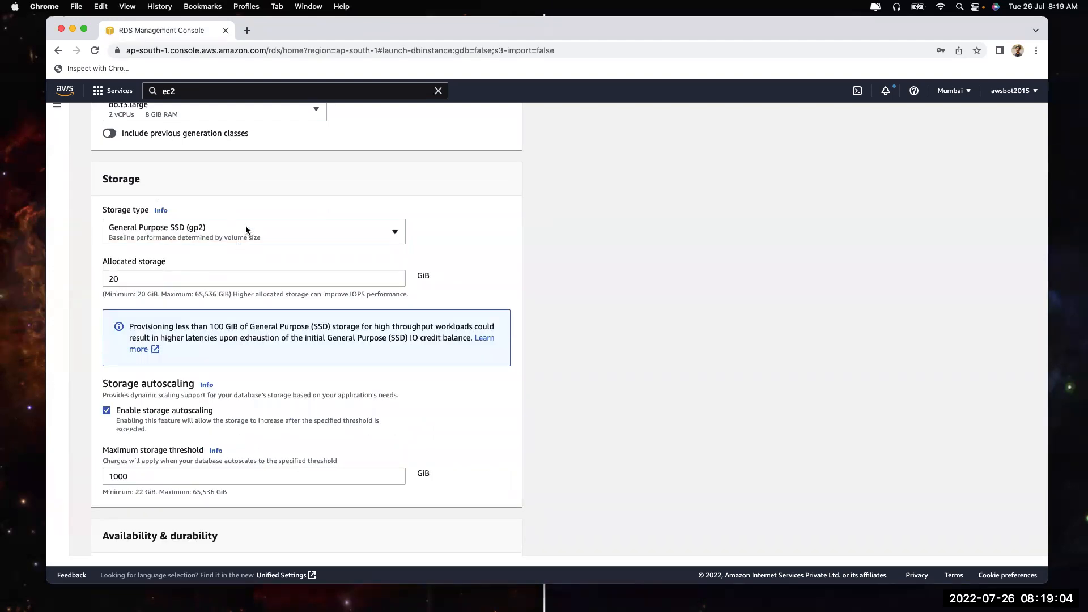
click(246, 229)
click(238, 281)
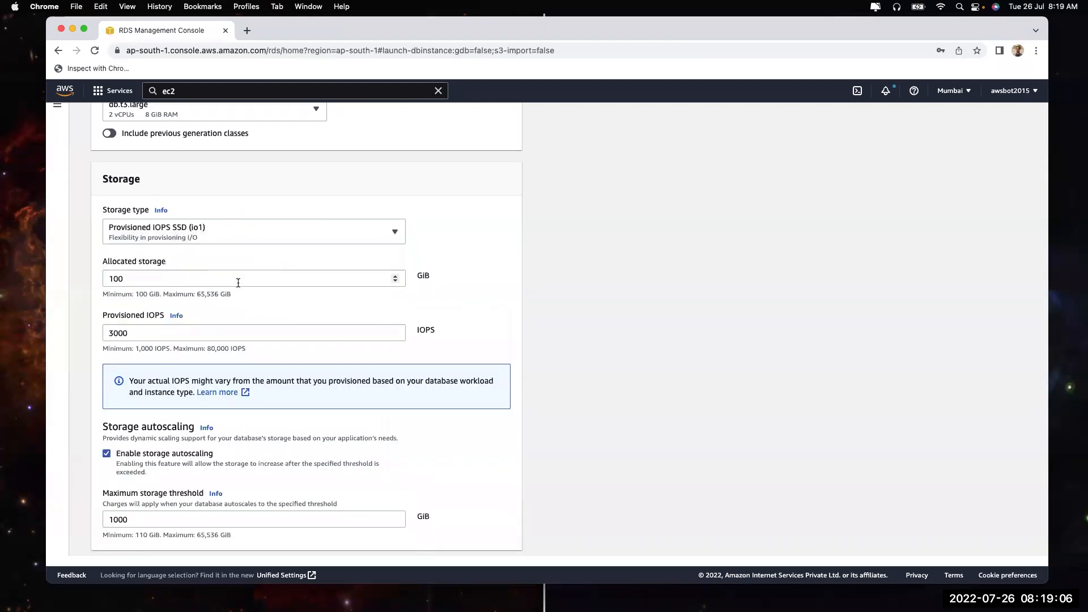
click(249, 228)
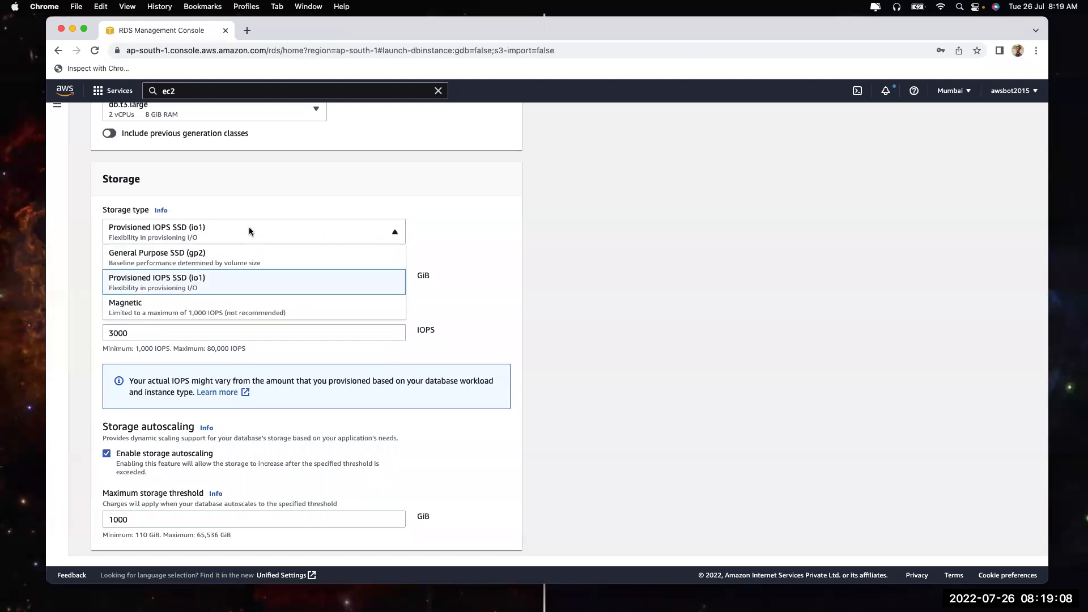
click(250, 301)
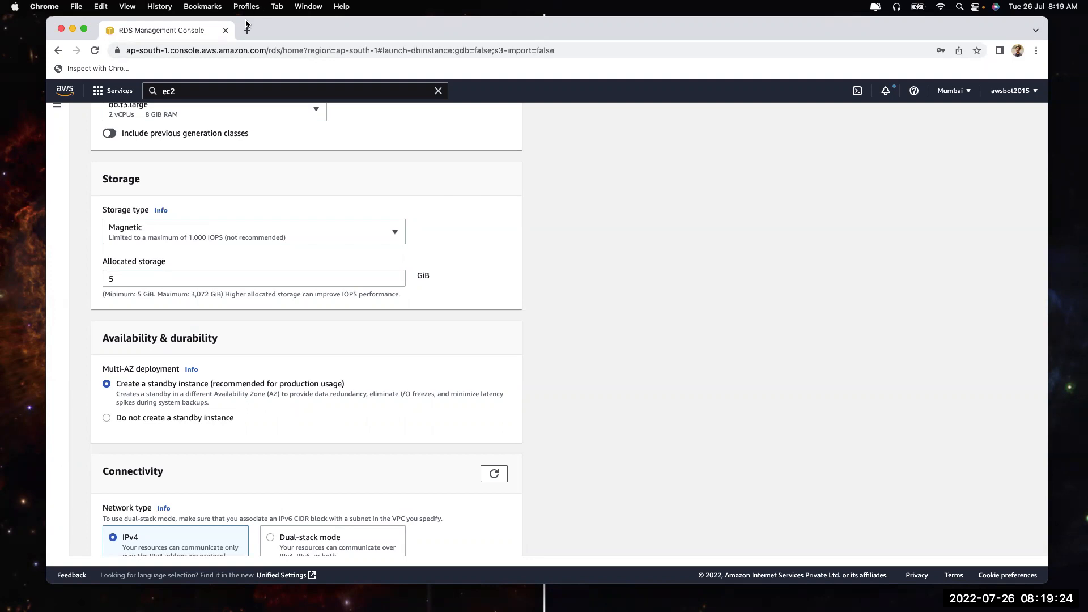
click(118, 229)
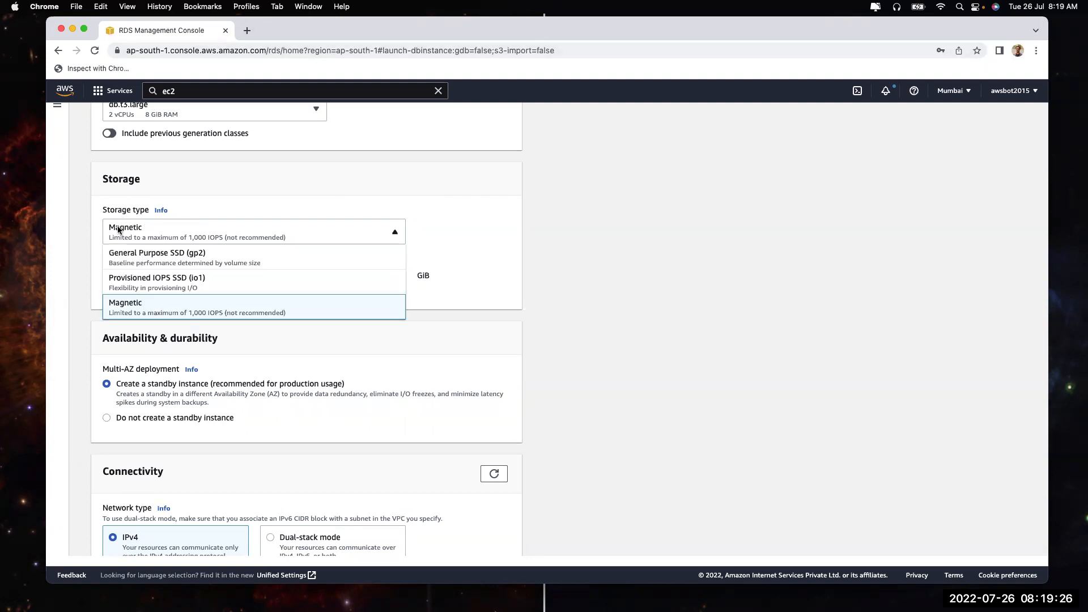
click(128, 253)
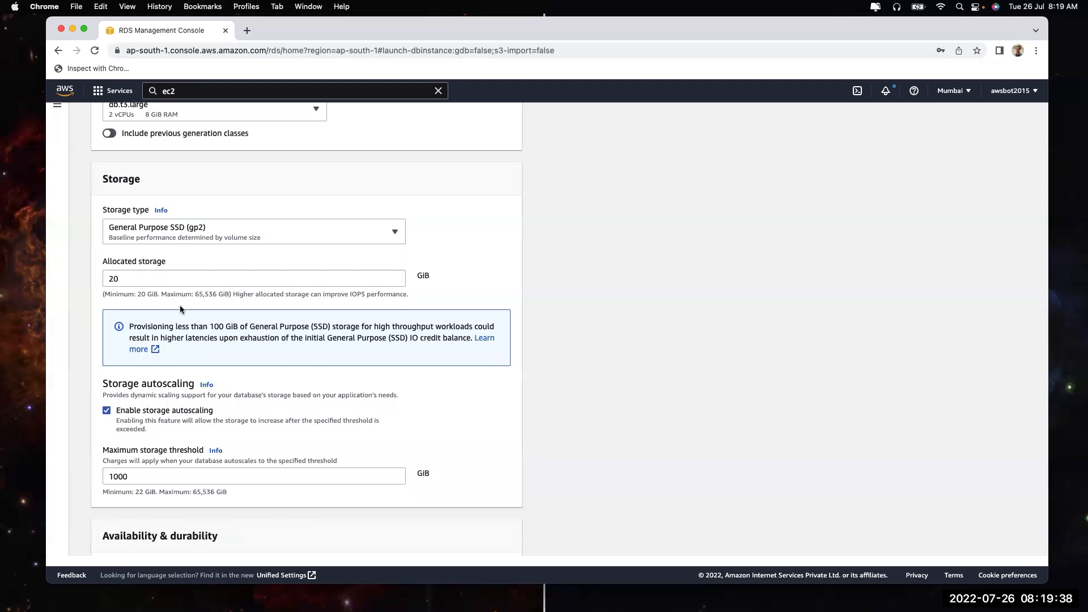
click(129, 413)
click(129, 413)
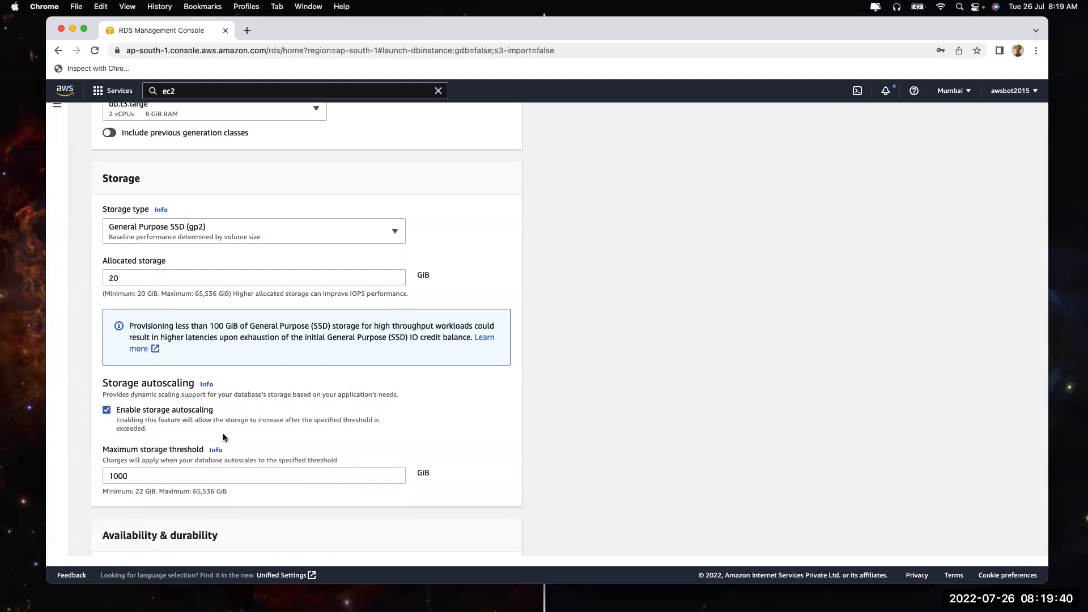
scroll(222, 435, down, 3)
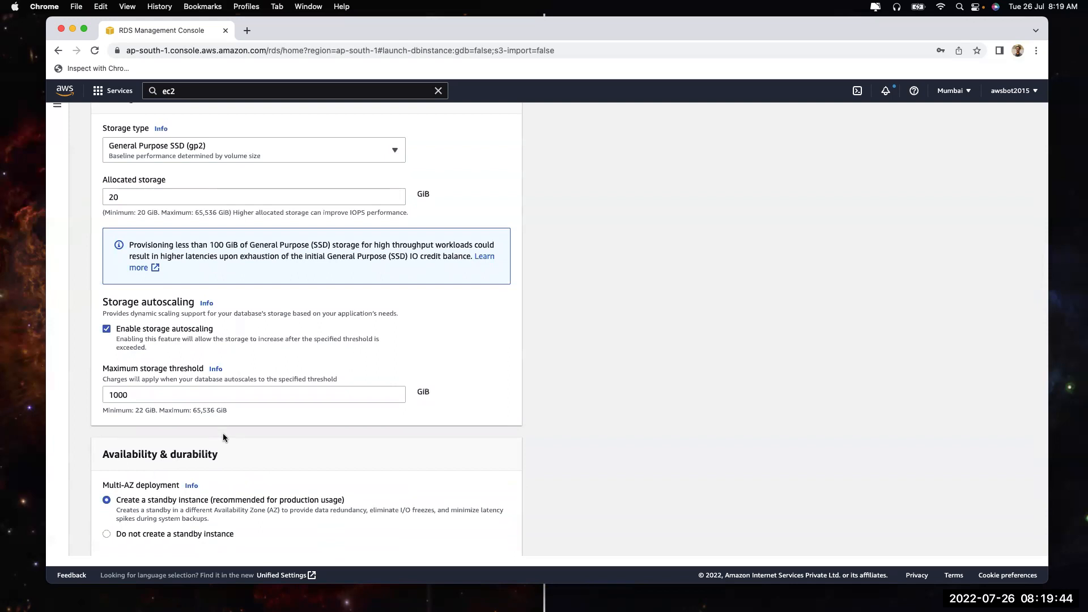
scroll(115, 255, up, 2)
click(119, 264)
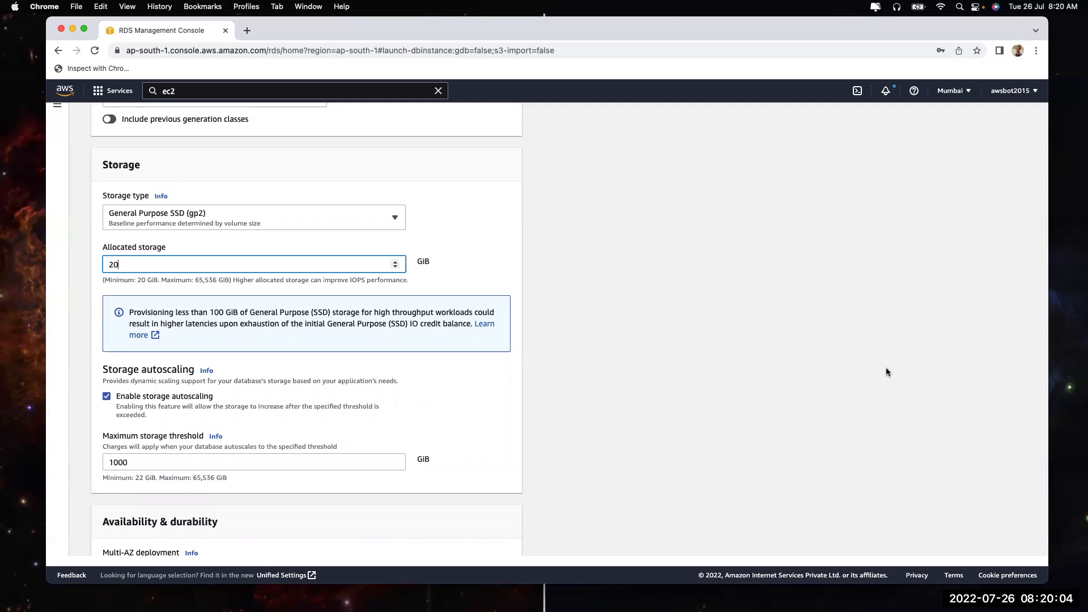
click(140, 462)
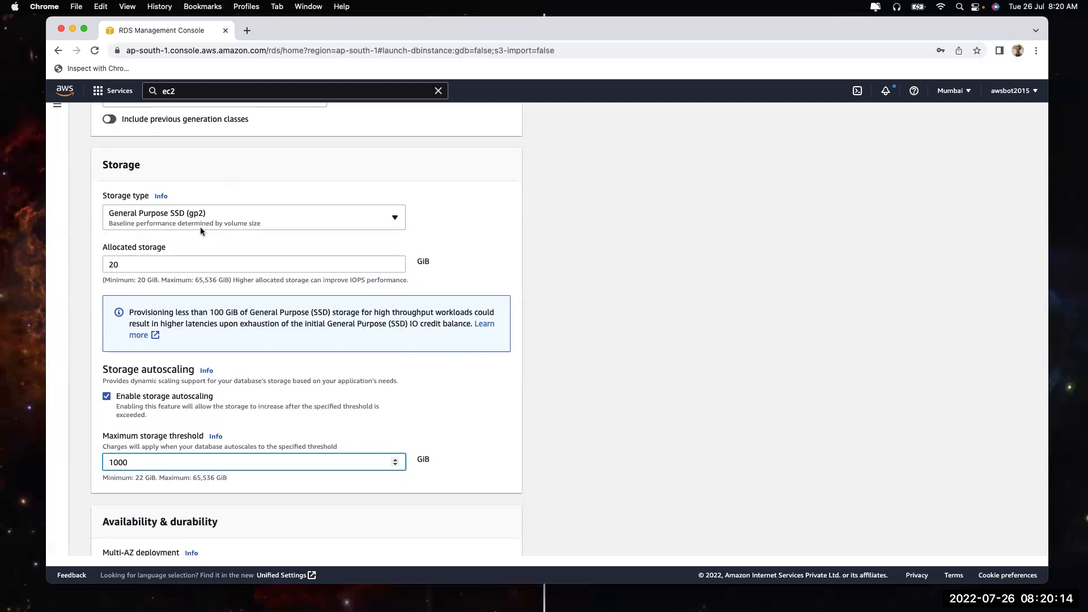
scroll(198, 243, down, 7)
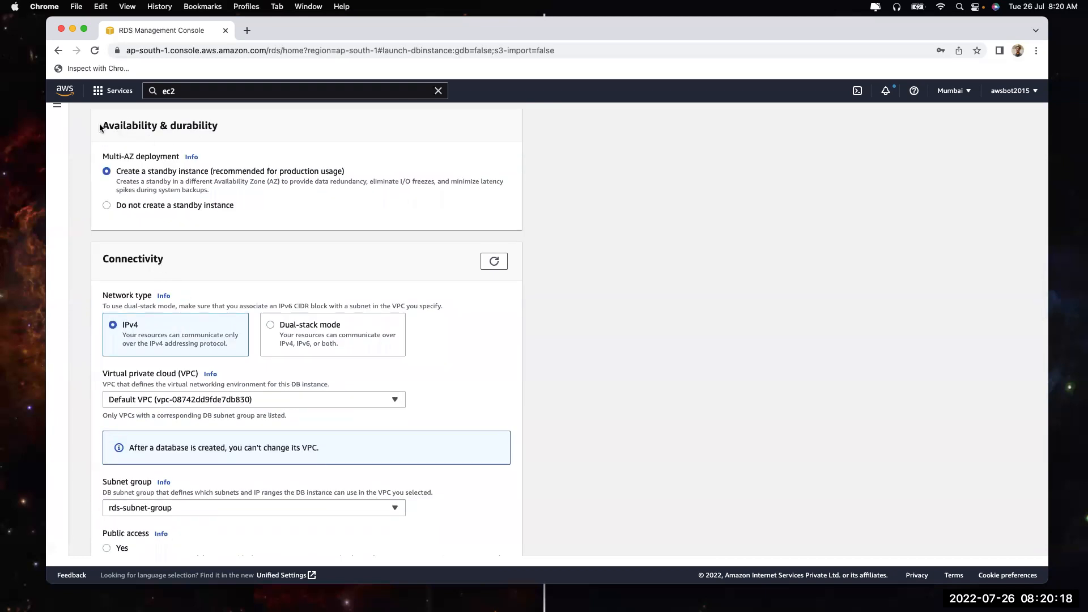
drag(100, 127, 225, 129)
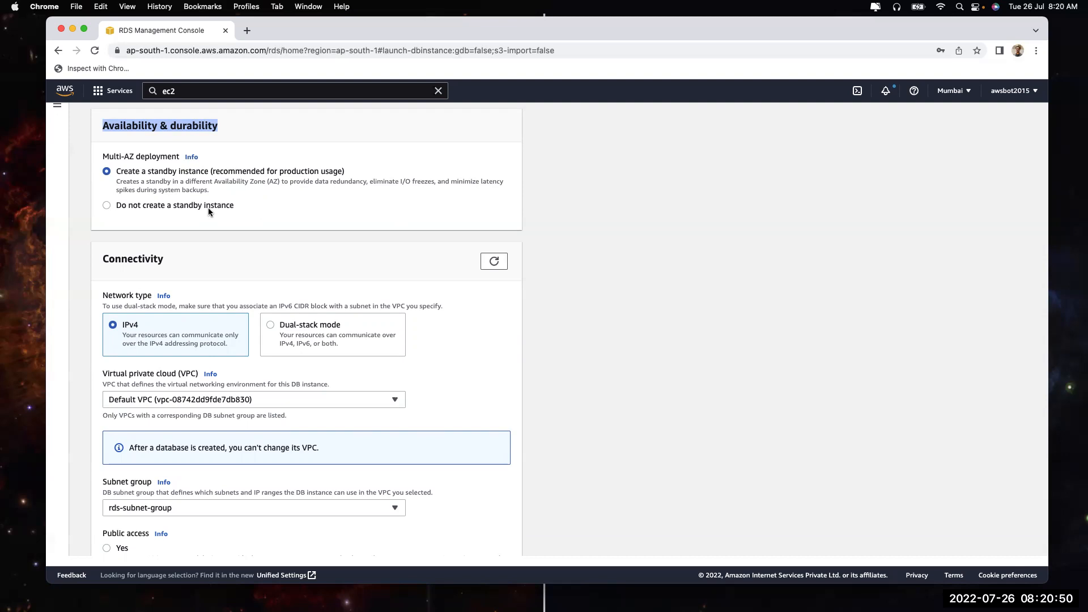
drag(189, 181, 284, 183)
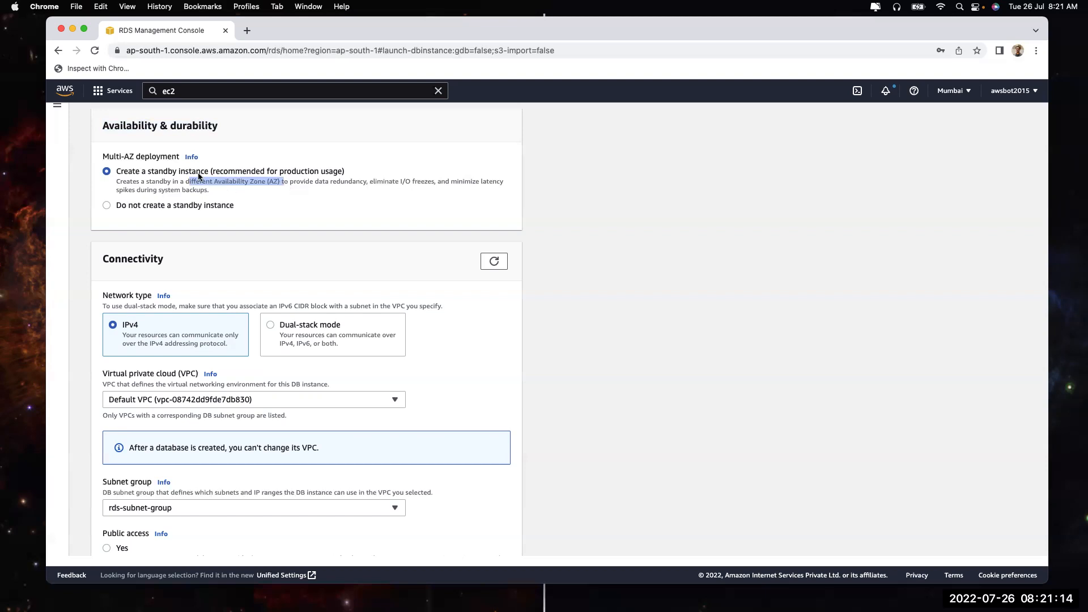
Review the estimated monthly costs, noting the 143.08 USD Multi-AZ standby charge
click(563, 297)
scroll(562, 297, down, 2)
scroll(562, 297, down, 20)
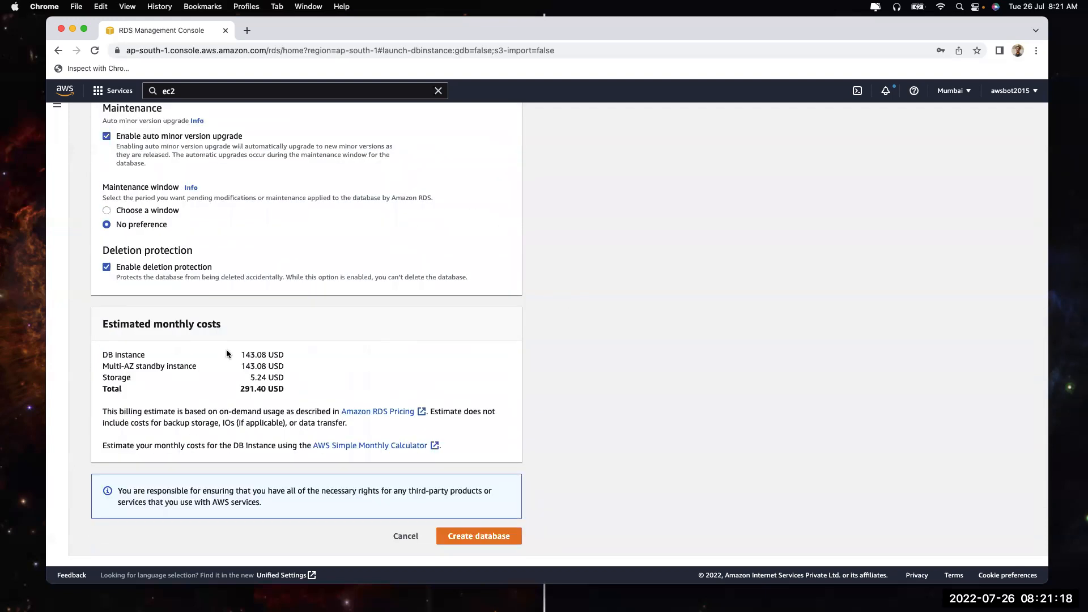
drag(241, 354, 299, 368)
click(243, 351)
drag(241, 365, 294, 363)
Choose 'Do not create a standby instance' and confirm the total drops to 145.70 USD
scroll(290, 344, up, 15)
scroll(290, 344, up, 20)
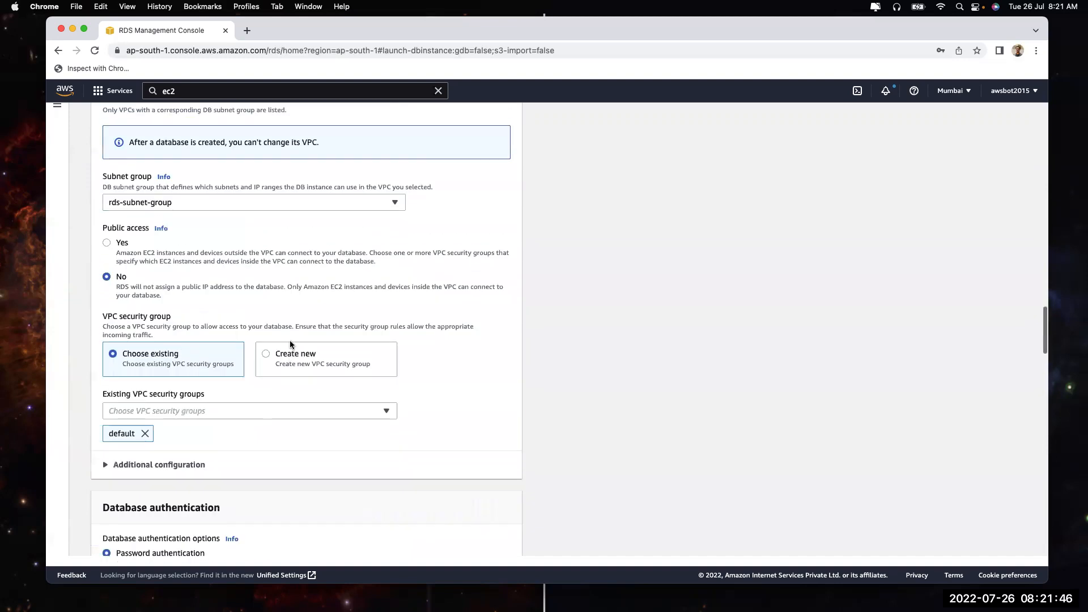
scroll(205, 242, up, 10)
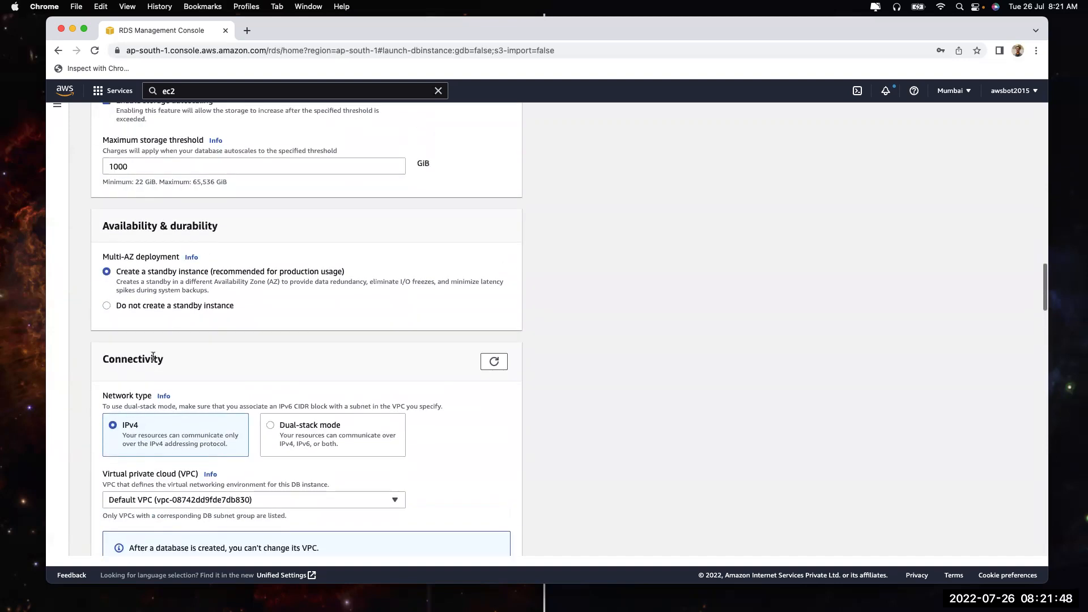
click(173, 305)
scroll(614, 363, down, 1)
scroll(614, 370, down, 20)
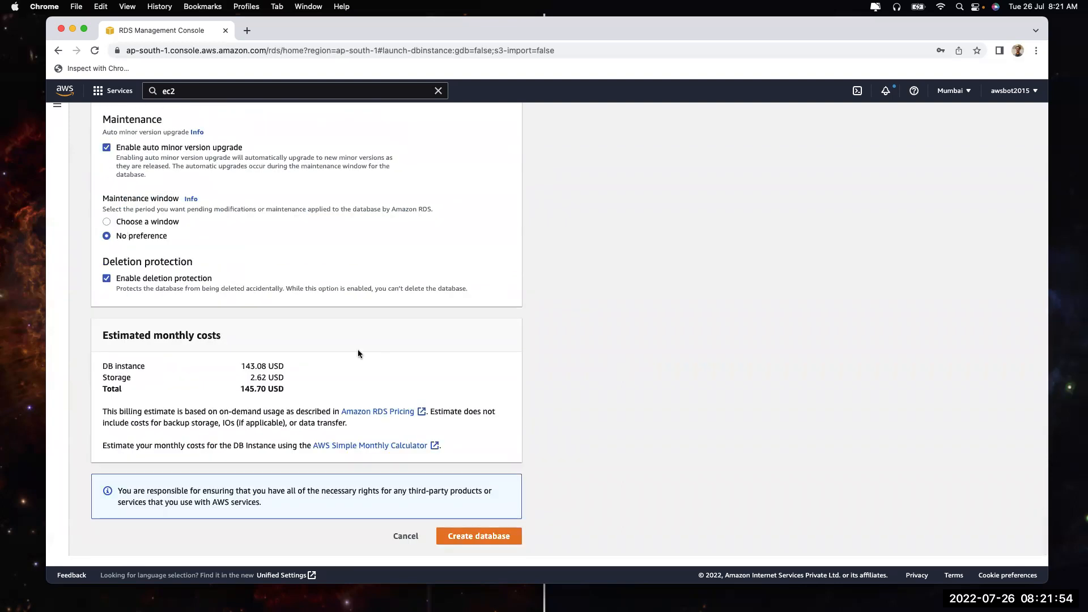
drag(240, 389, 287, 385)
click(297, 384)
drag(241, 366, 285, 369)
scroll(285, 365, up, 20)
scroll(285, 368, up, 5)
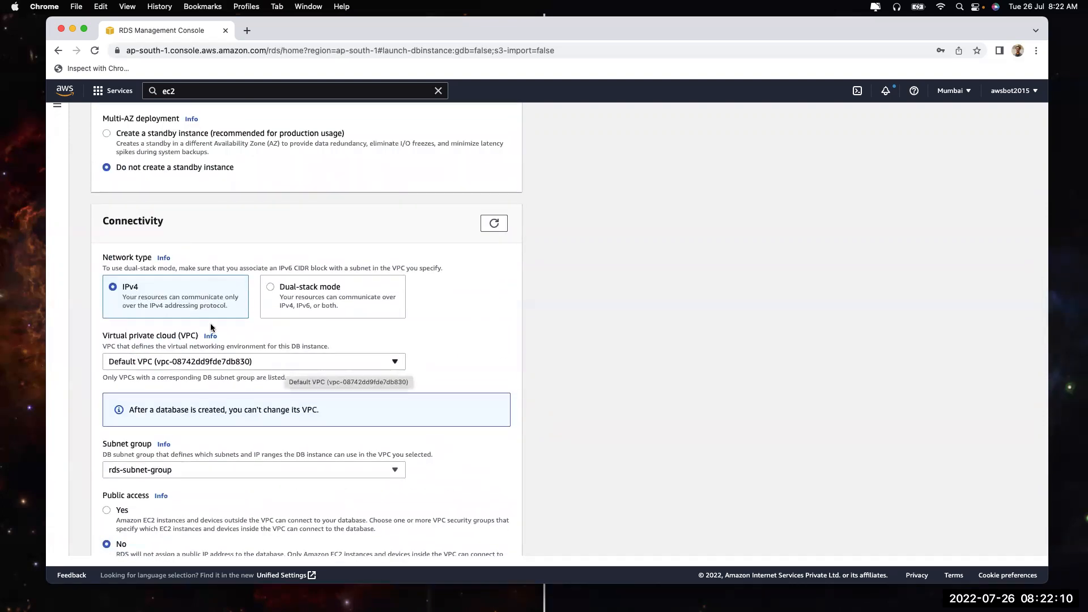
scroll(189, 310, up, 2)
Keep Multi-AZ without a standby and the network type on IPv4 after trying Dual-stack
scroll(189, 310, up, 1)
click(139, 265)
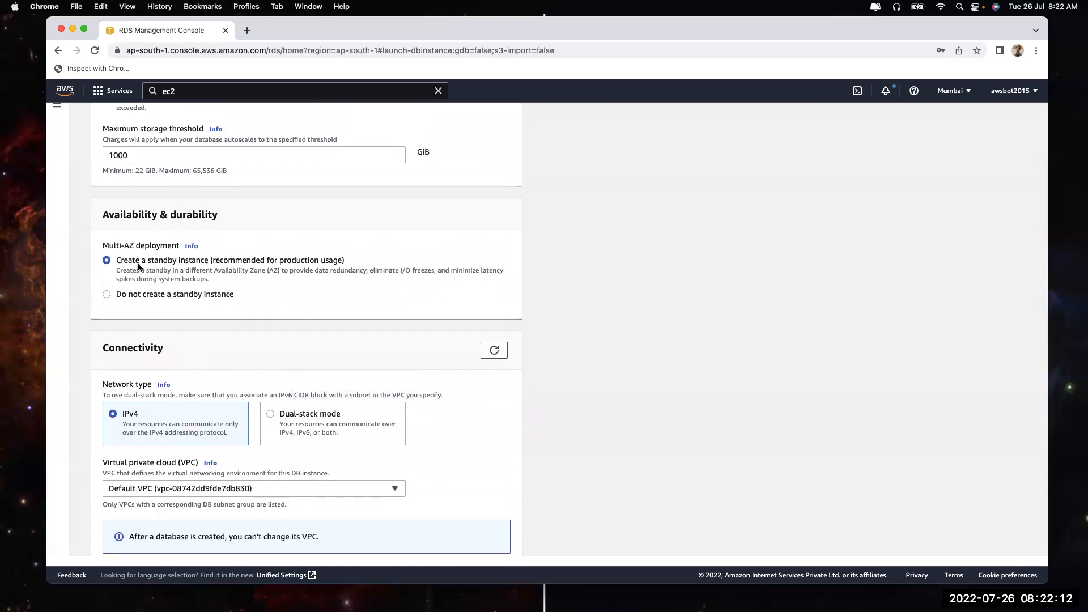
click(142, 294)
scroll(274, 373, down, 3)
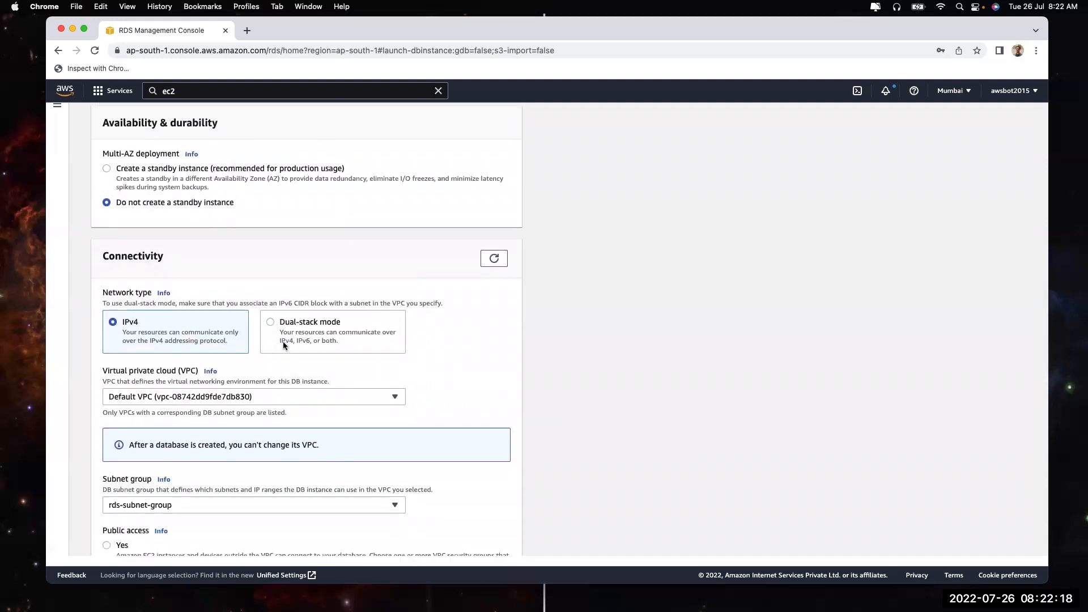
click(283, 342)
click(206, 337)
click(280, 336)
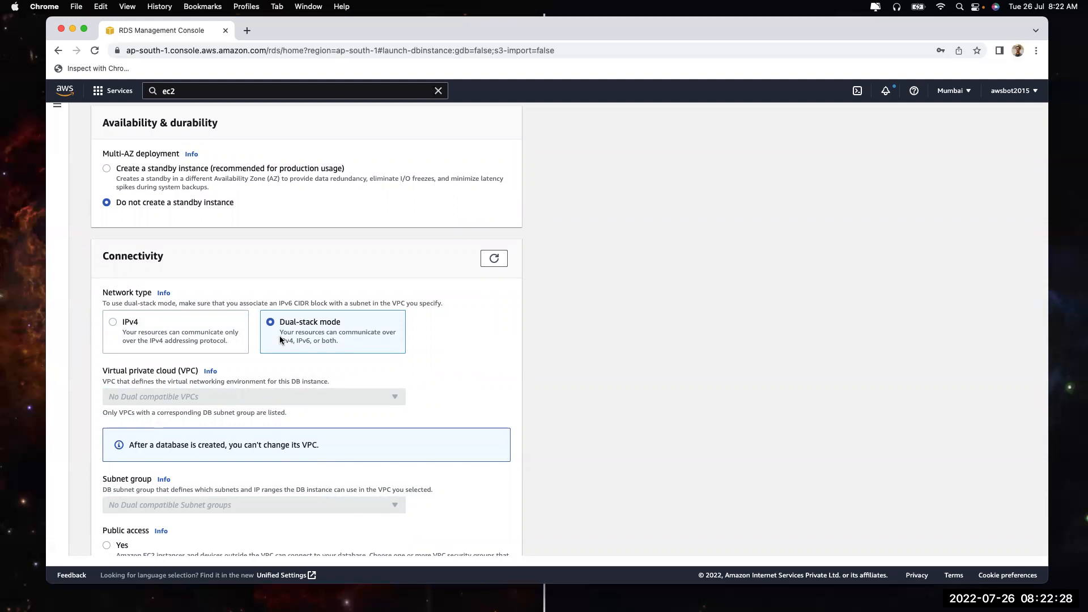
click(143, 326)
Keep the Default VPC and rds-subnet-group, set public access to No, and open the navigation panel
scroll(202, 371, down, 2)
click(217, 342)
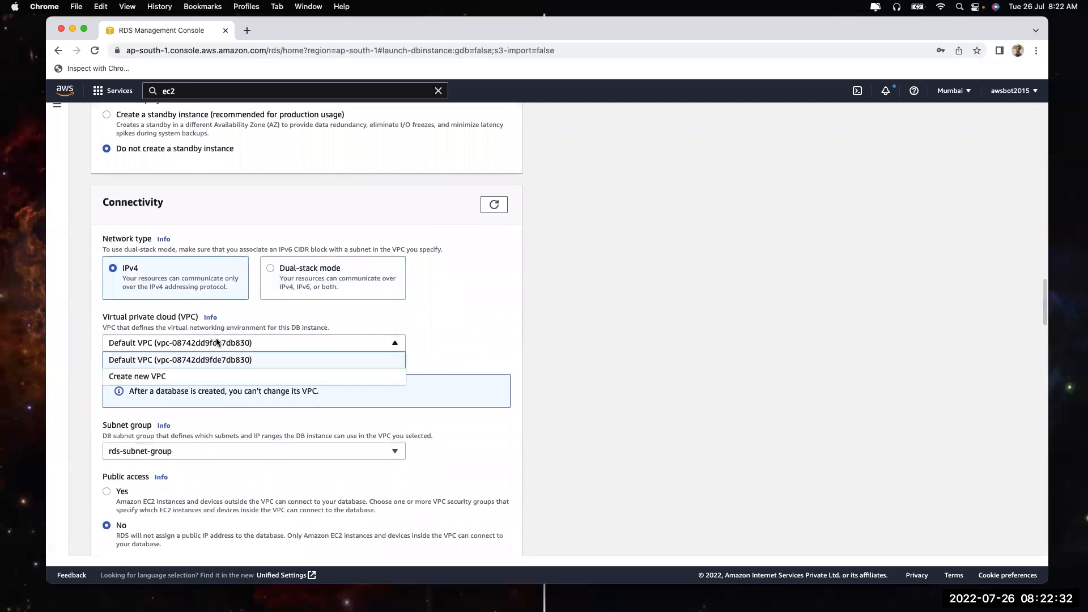
click(217, 361)
click(222, 453)
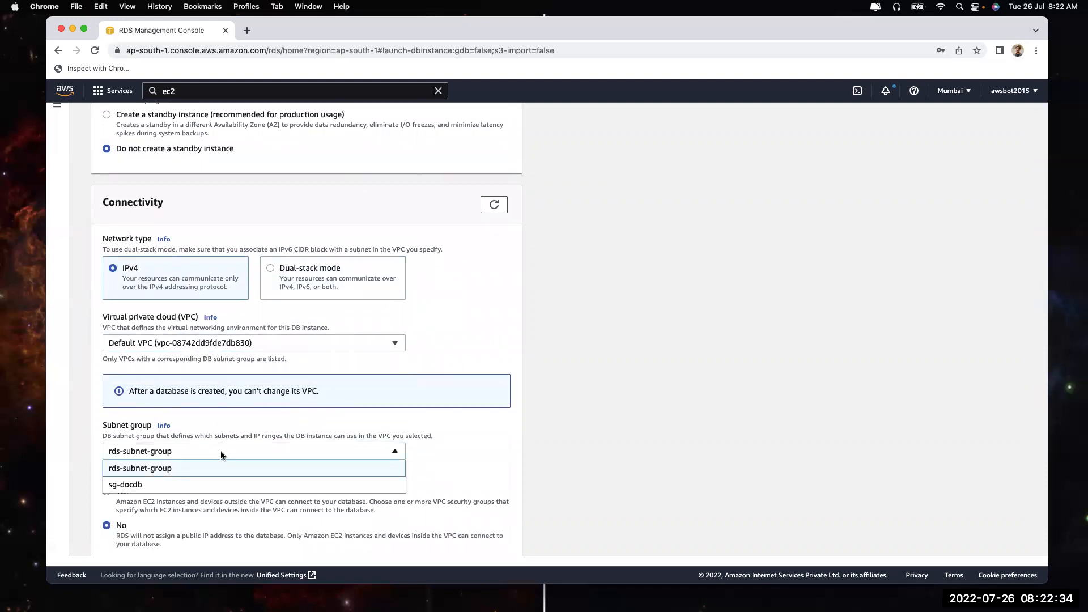
click(221, 468)
scroll(263, 470, down, 3)
click(107, 363)
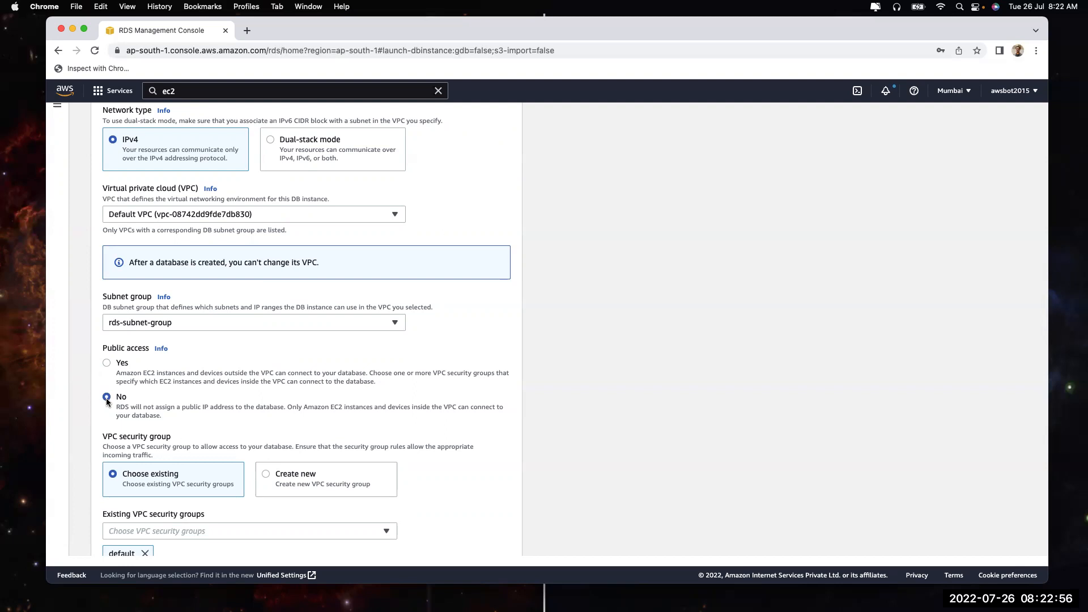
click(165, 323)
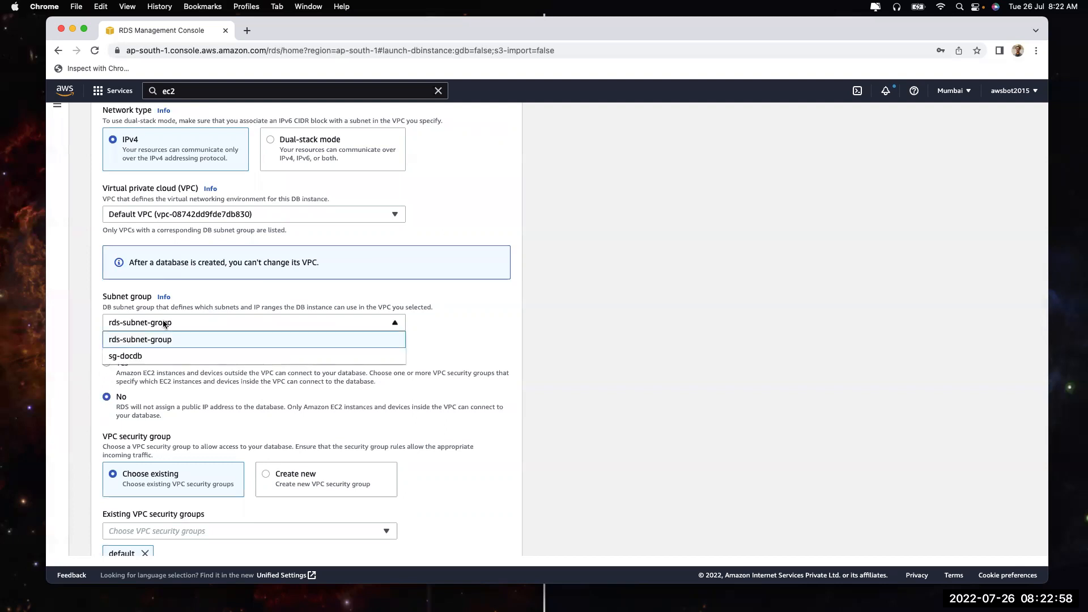
click(56, 104)
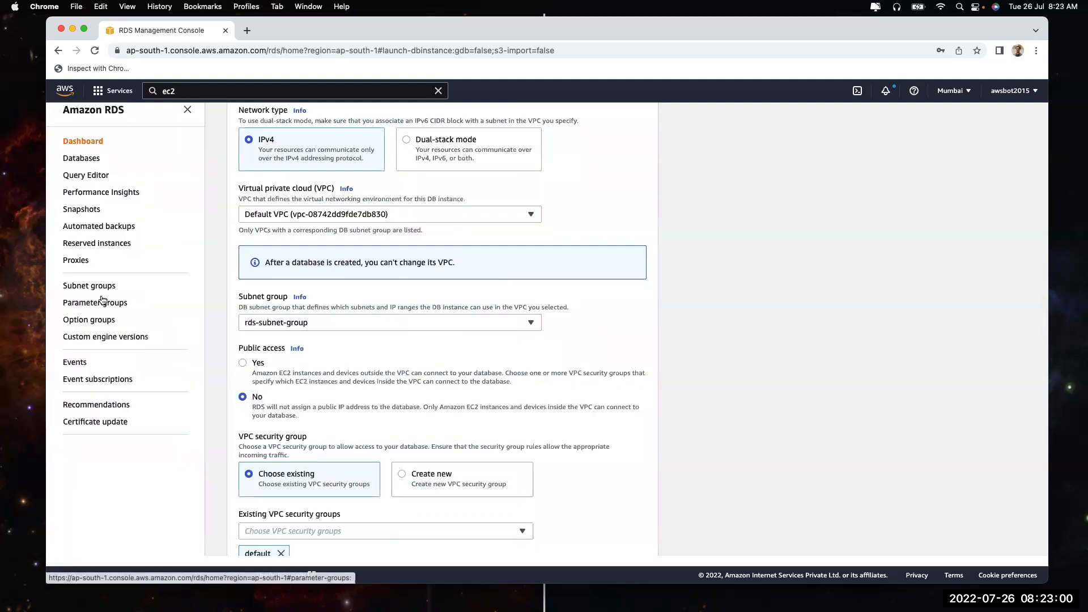
Close the navigation panel and leave the Availability Zone at No preference
click(187, 110)
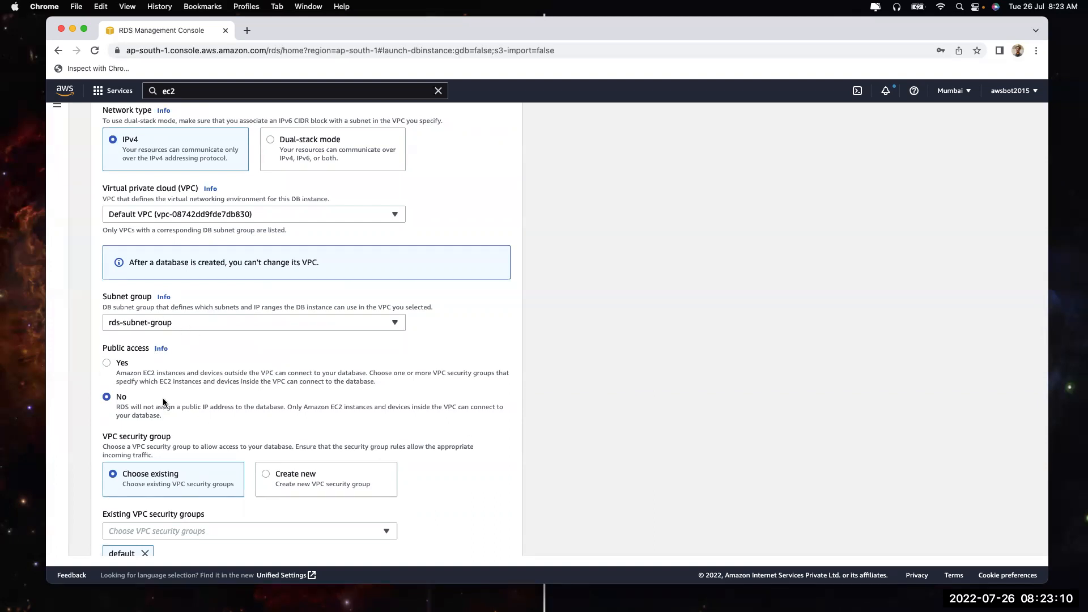
scroll(163, 402, down, 10)
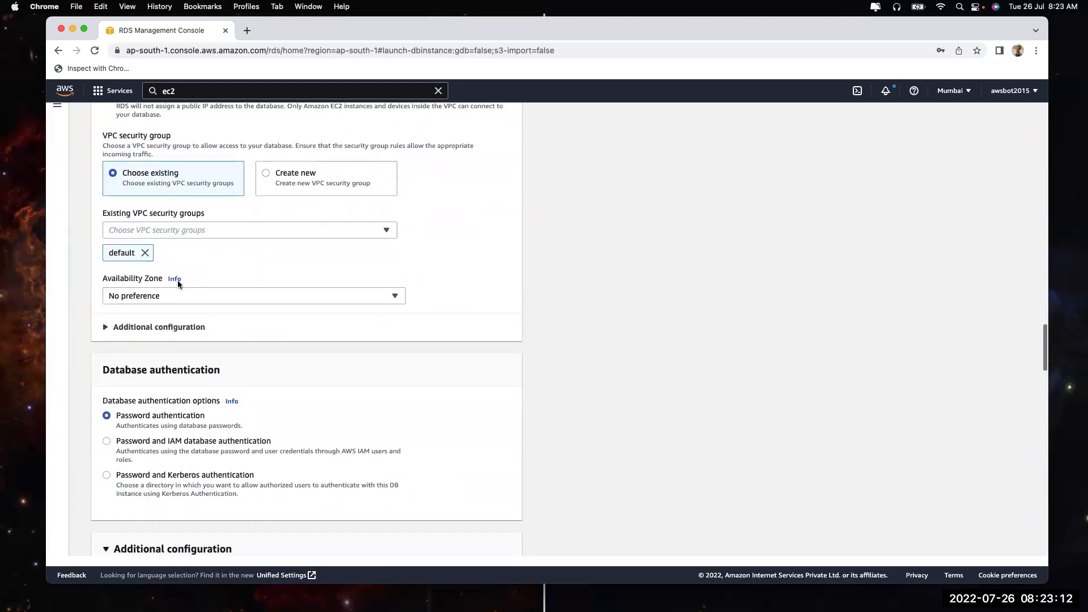
click(175, 295)
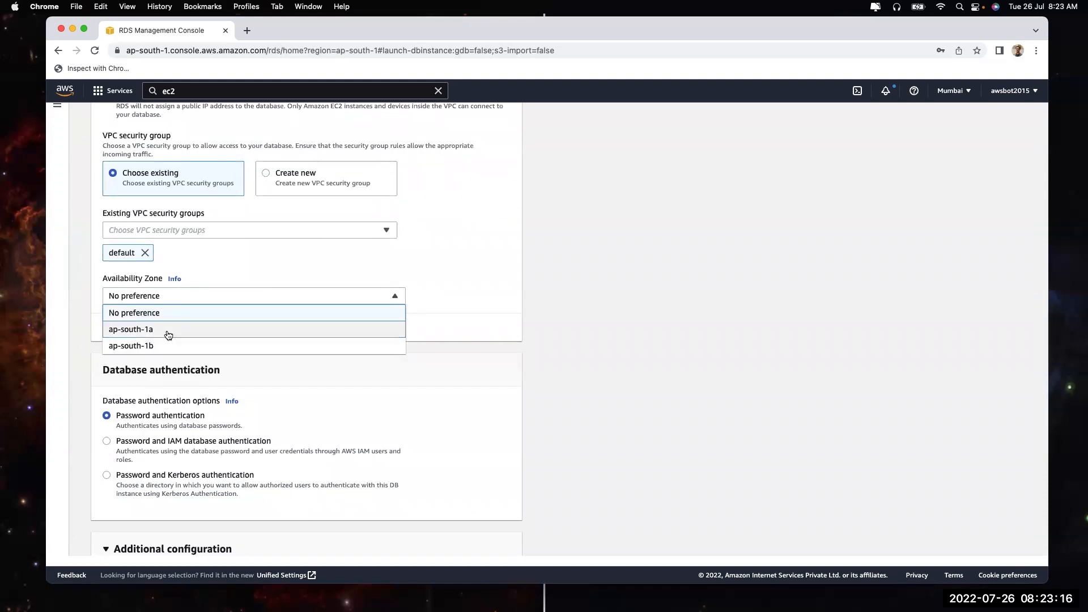
scroll(170, 340, down, 1)
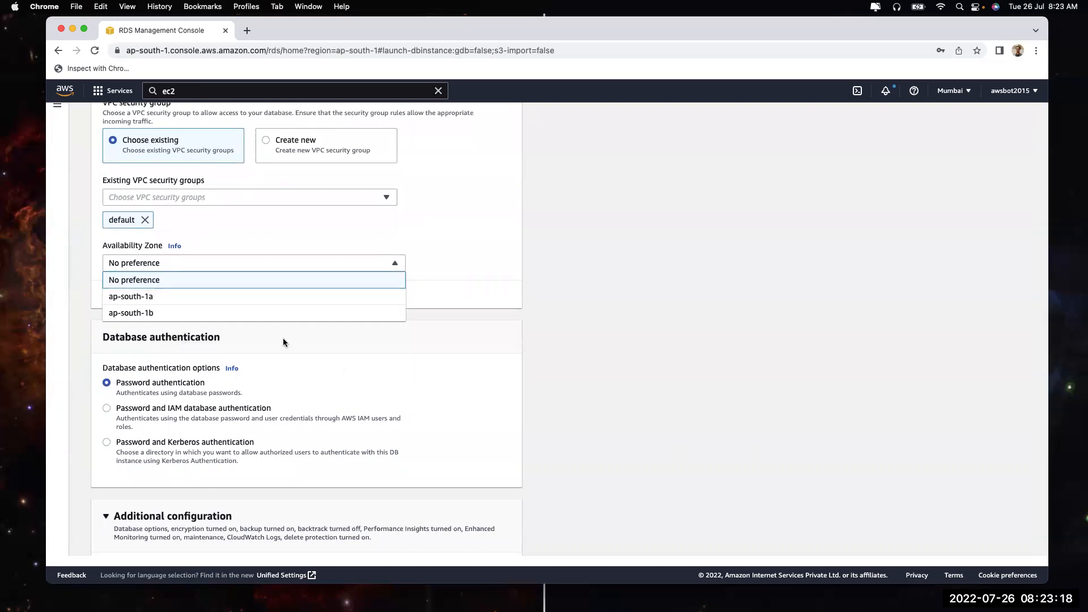
click(555, 254)
scroll(555, 258, up, 4)
scroll(554, 259, up, 5)
Check the subnet group list, then open Subnet groups from the navigation panel in a new tab
click(193, 301)
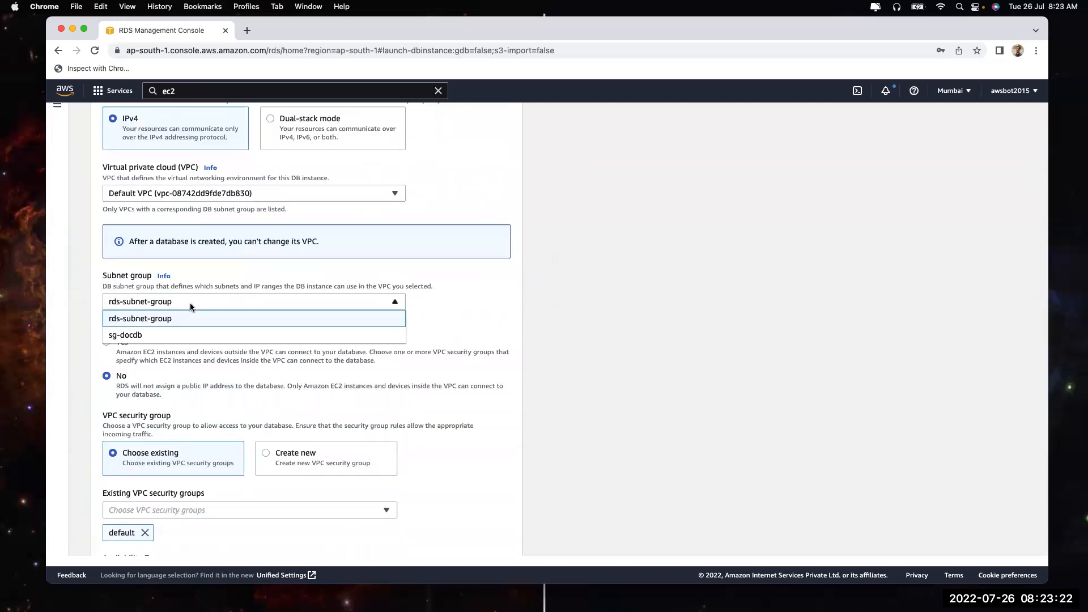
click(55, 107)
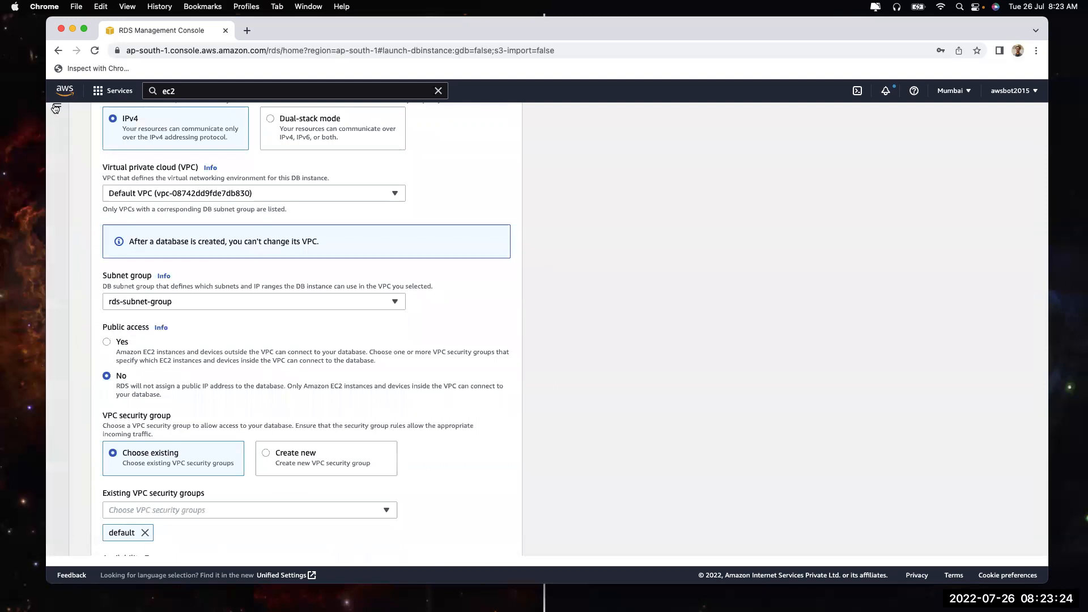
click(55, 108)
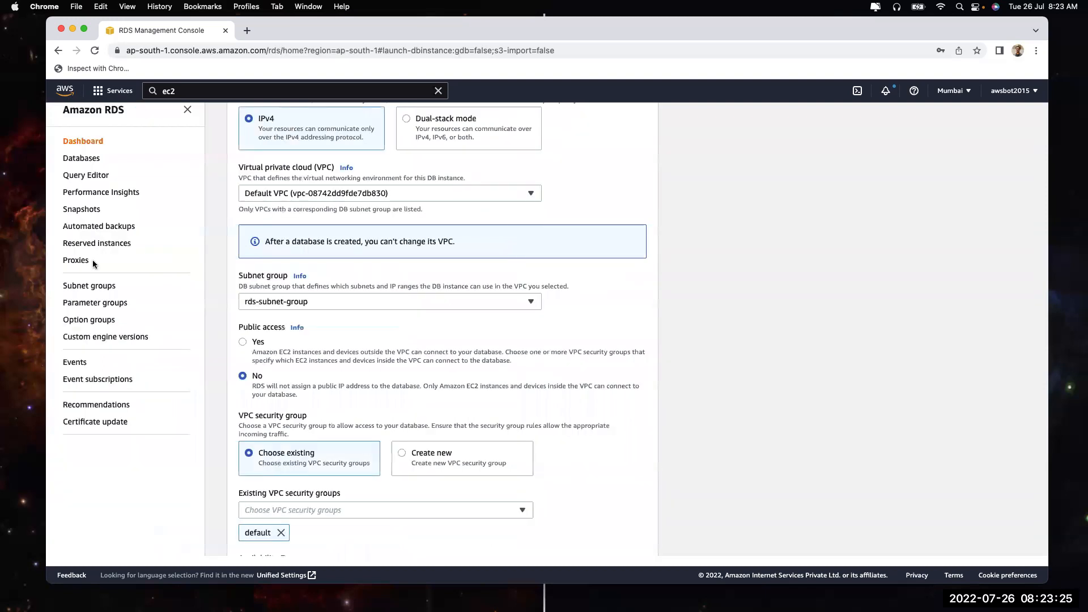
right_click(79, 286)
click(93, 294)
Compare rds-subnet-group's covered zones with the Availability Zones offered on the Create database form
click(287, 28)
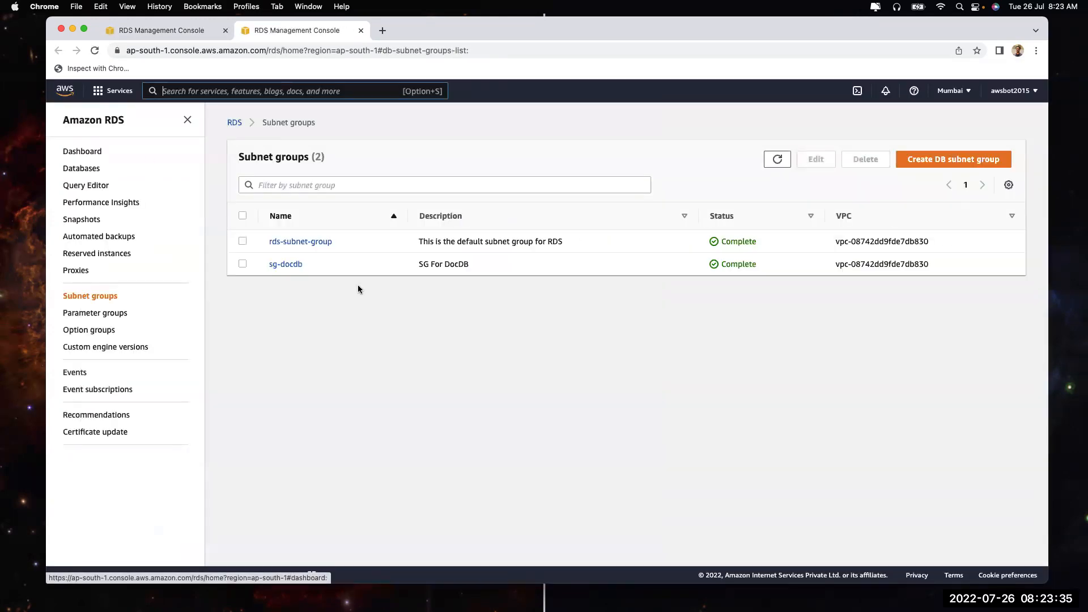
click(294, 241)
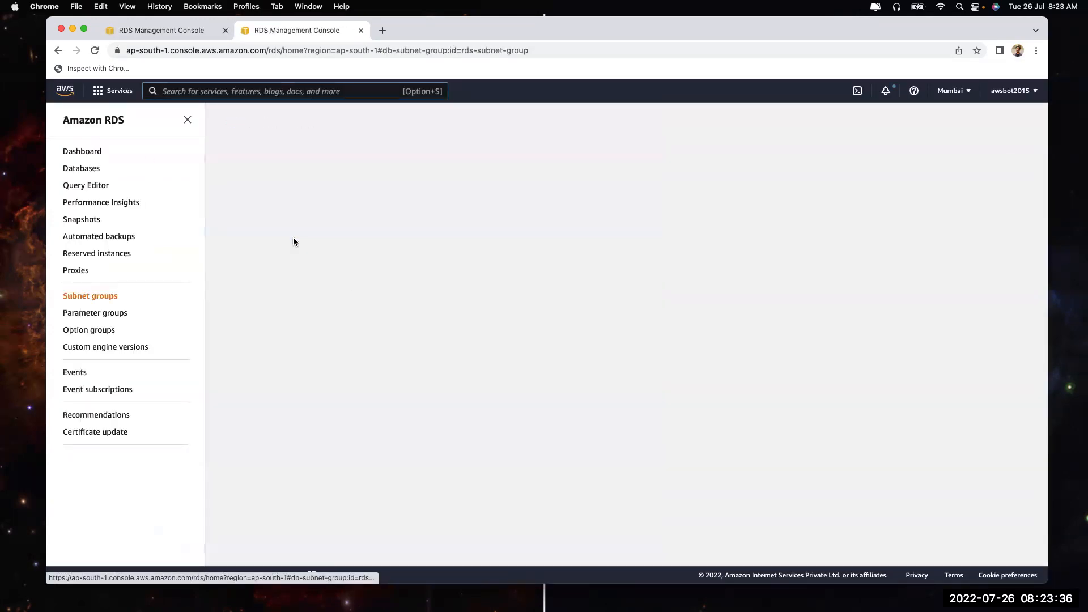
scroll(465, 369, down, 3)
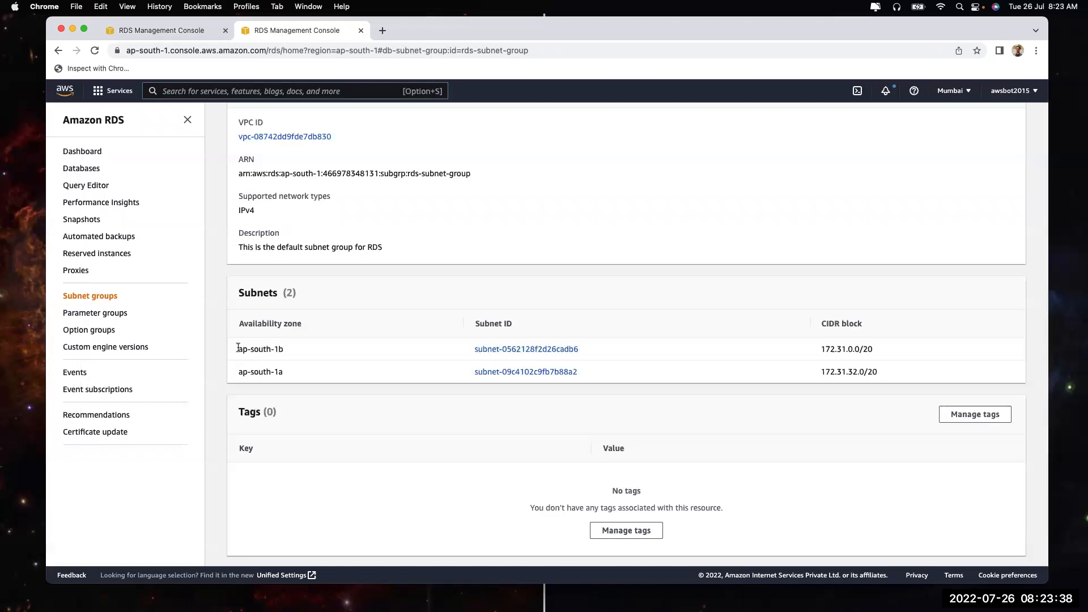
drag(238, 349, 278, 376)
click(178, 31)
scroll(297, 473, down, 5)
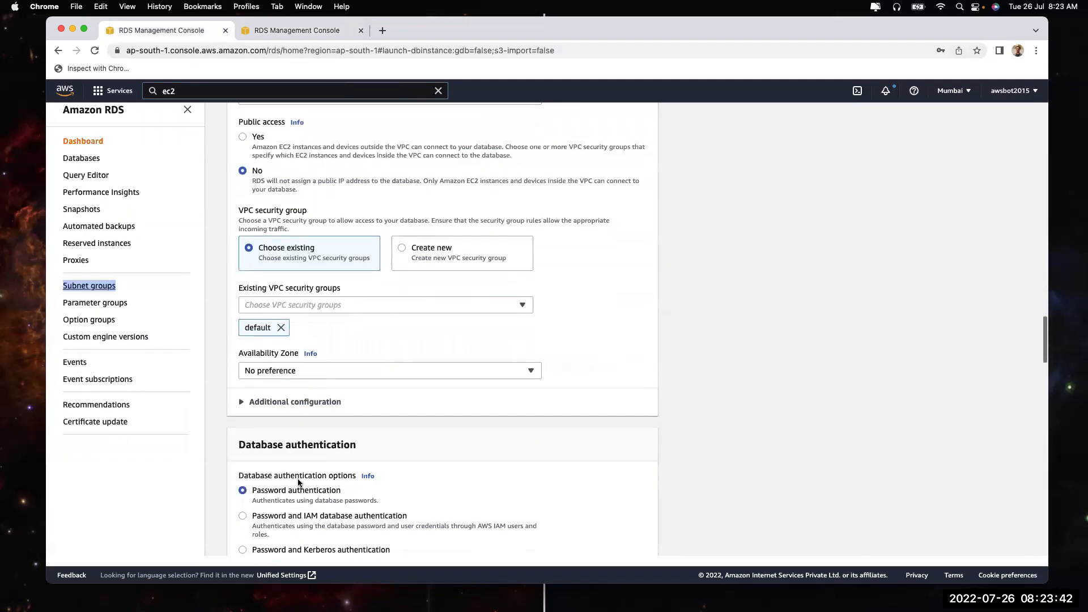
click(322, 285)
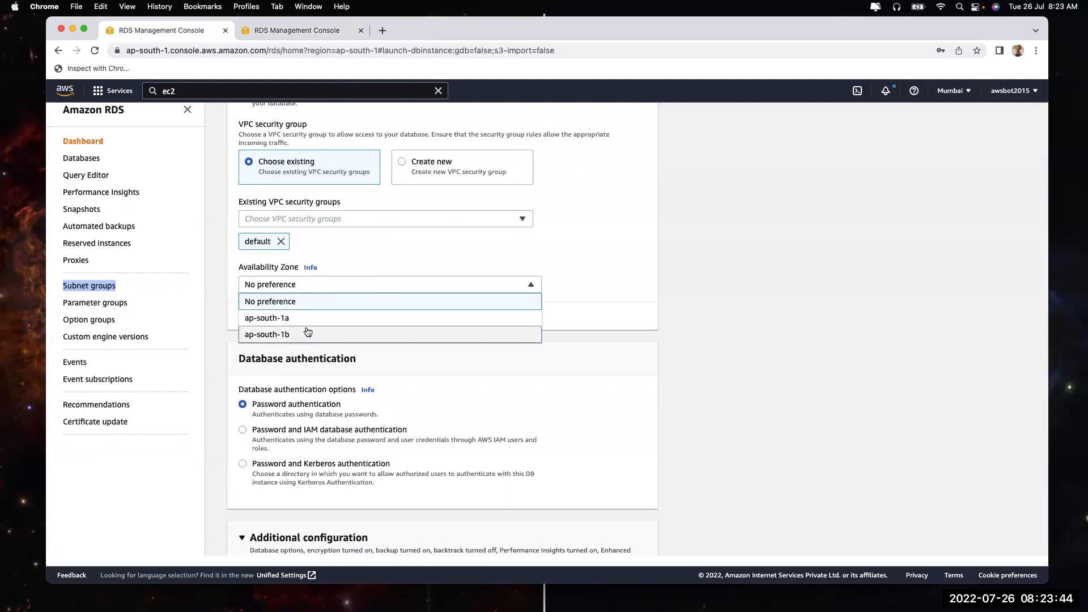
click(302, 32)
scroll(782, 213, up, 2)
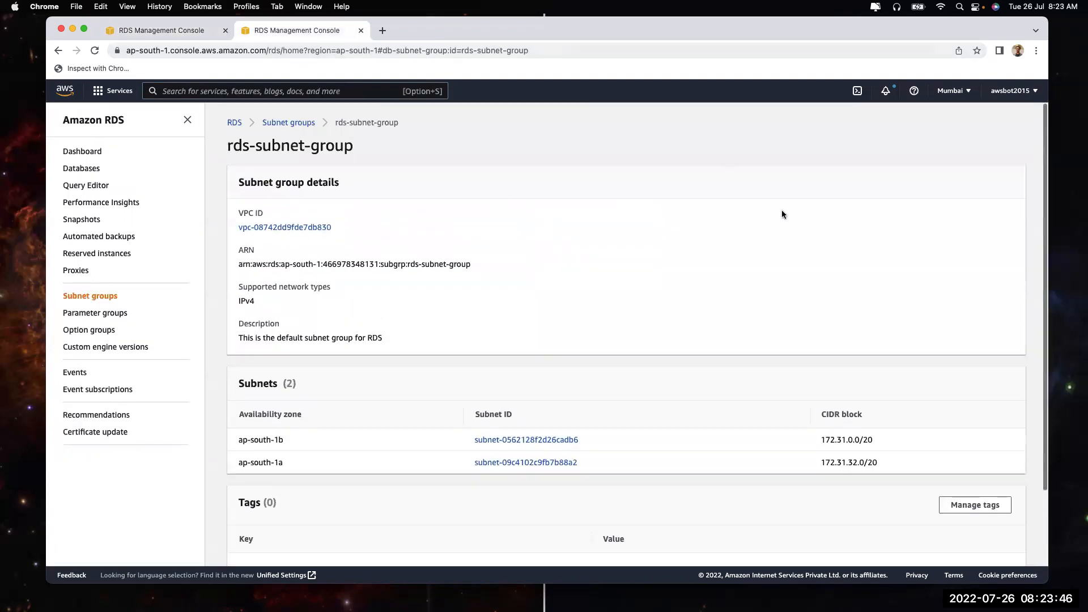
Add Availability Zone ap-south-1c and its subnet to rds-subnet-group, then save the group
click(74, 301)
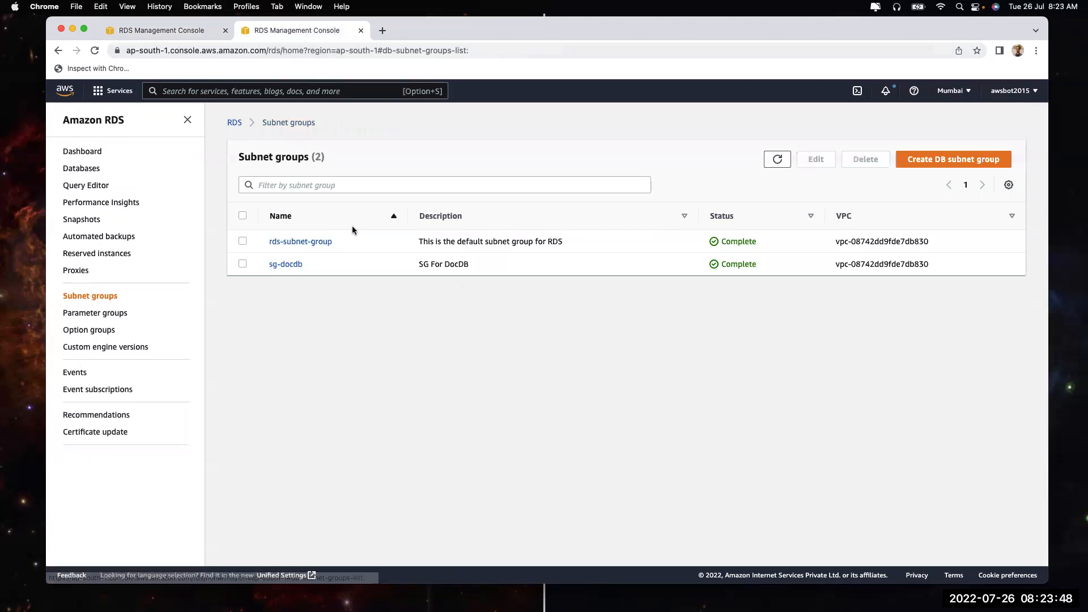
click(244, 242)
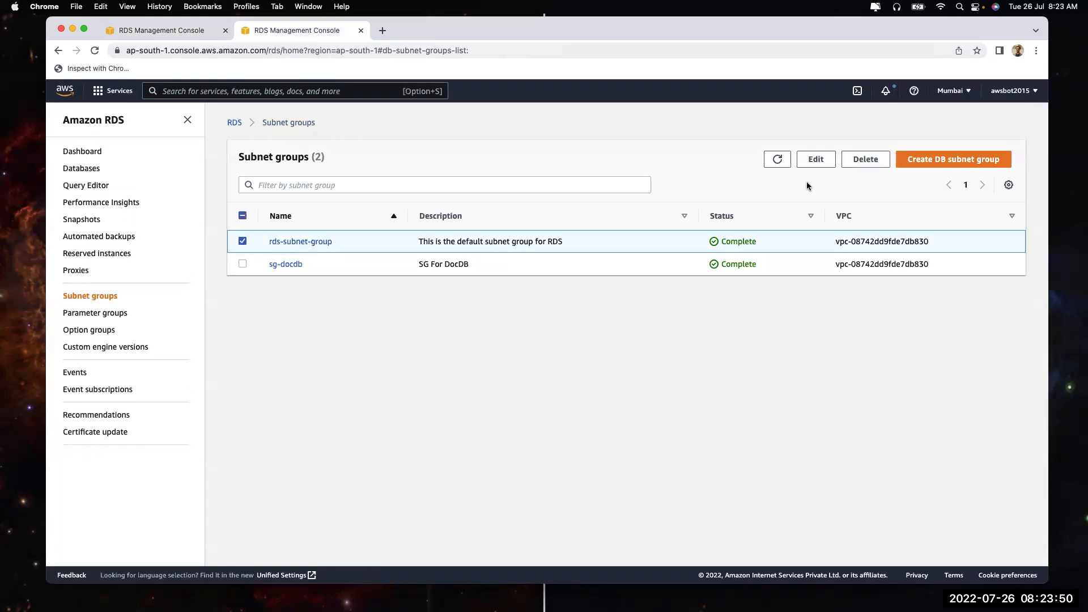
click(815, 159)
scroll(320, 431, down, 3)
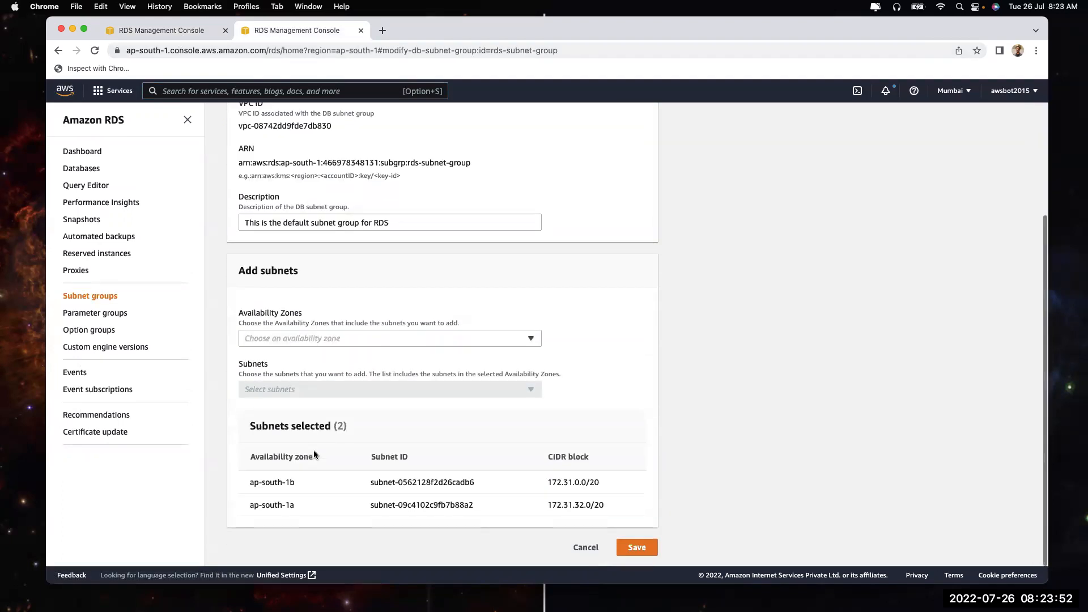
click(340, 336)
click(332, 388)
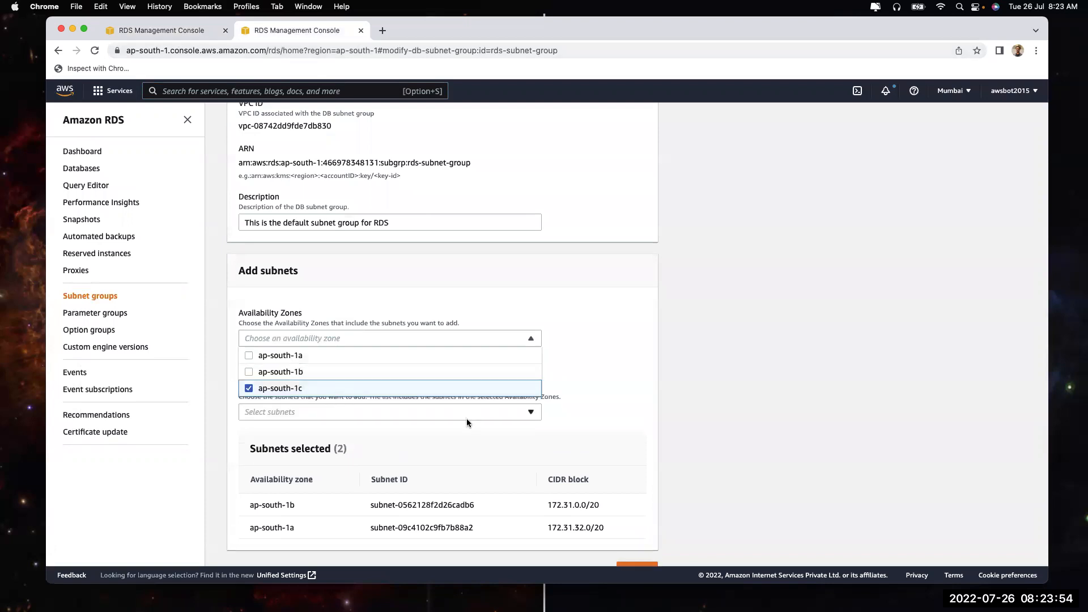
click(462, 418)
click(458, 425)
click(459, 419)
click(456, 451)
click(665, 466)
scroll(646, 510, down, 3)
click(634, 547)
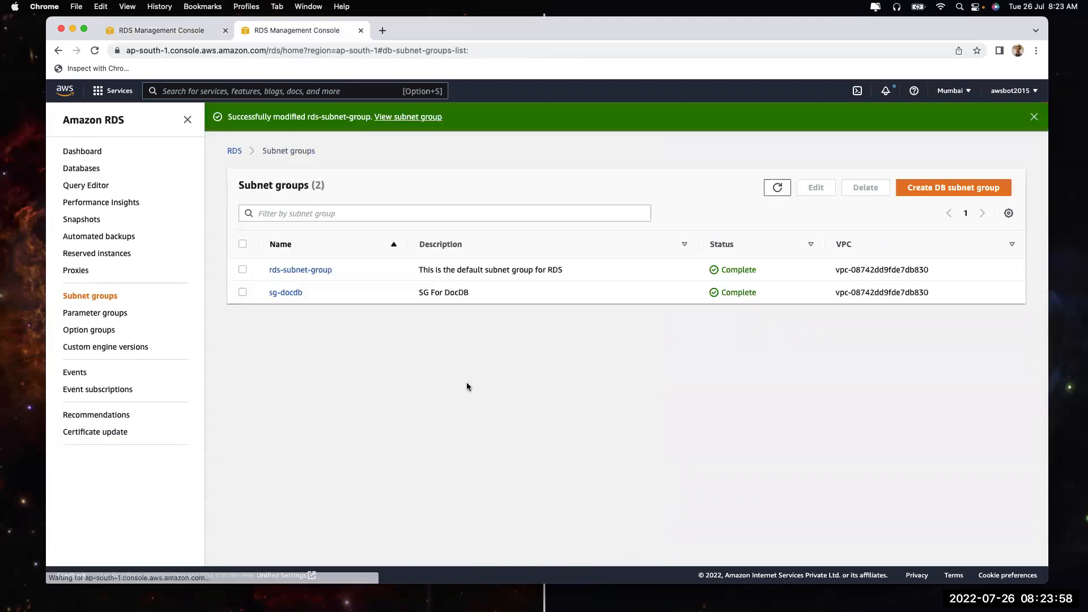
Return to the Create database form and close the Availability Zone list
click(134, 34)
click(627, 351)
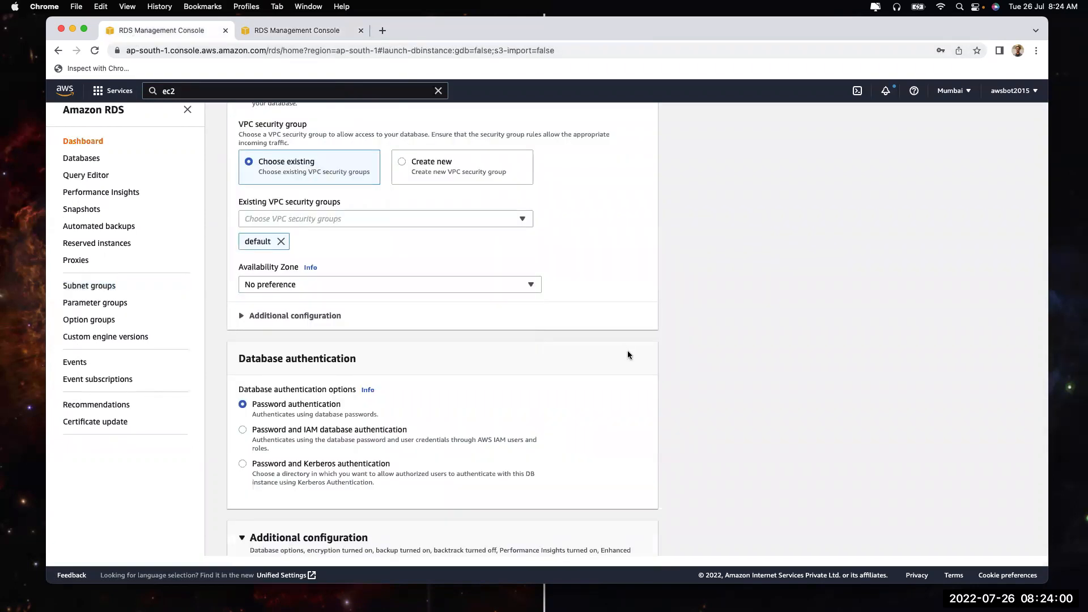
scroll(566, 201, up, 4)
scroll(565, 200, up, 2)
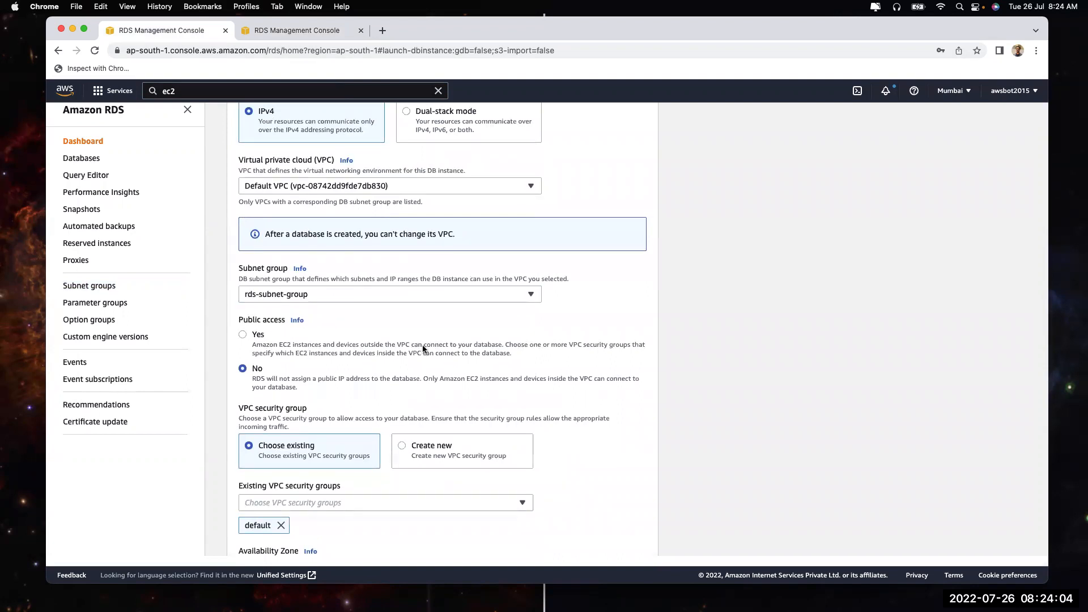
scroll(423, 344, up, 5)
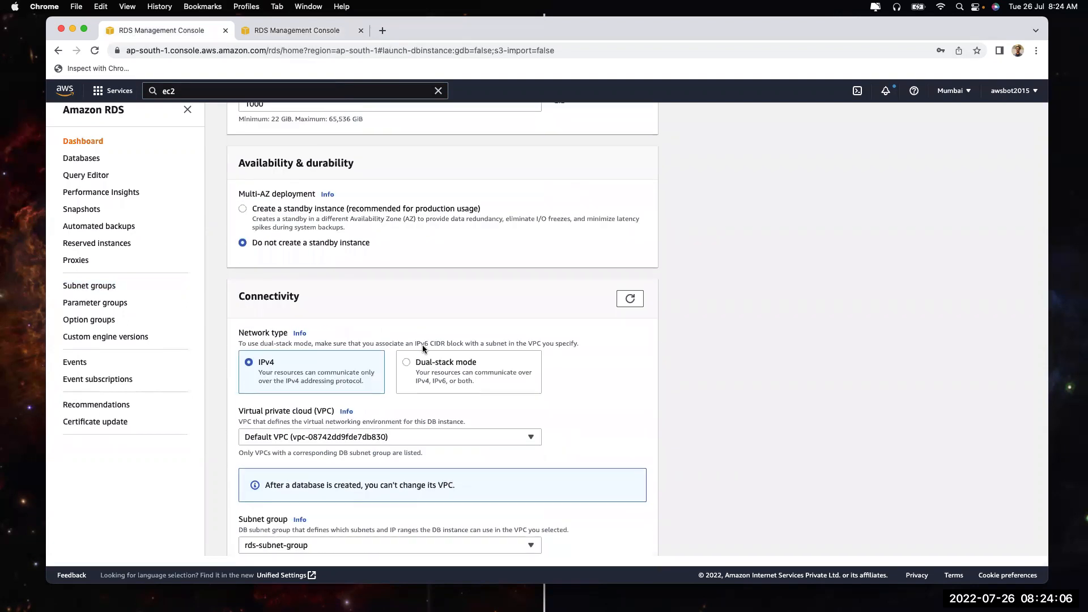
Recheck the Availability Zone options, then reload the Create database page
scroll(422, 345, down, 5)
scroll(355, 449, down, 1)
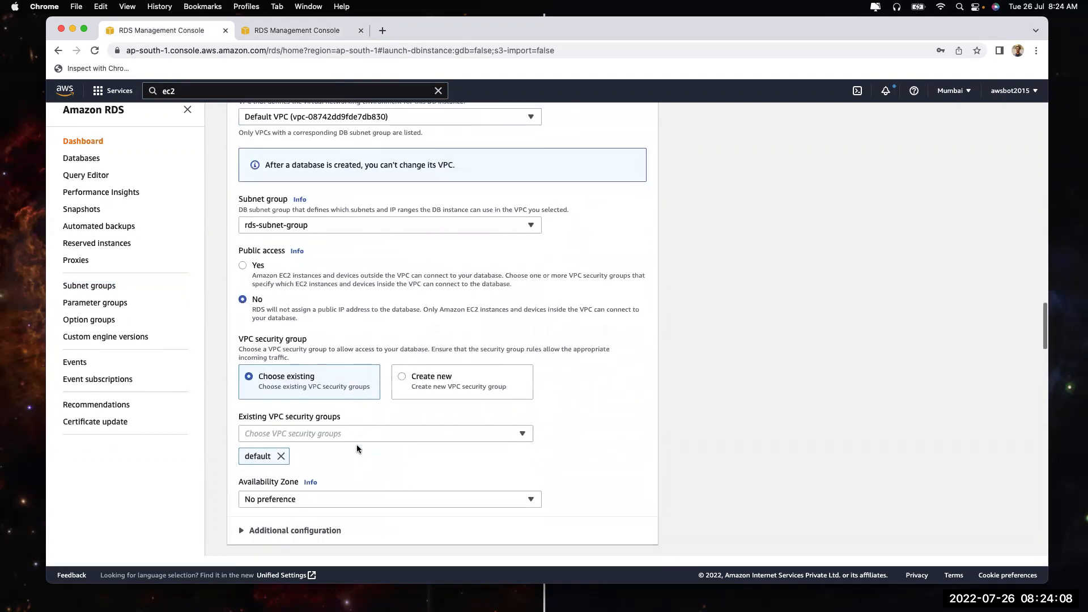
click(343, 495)
click(628, 482)
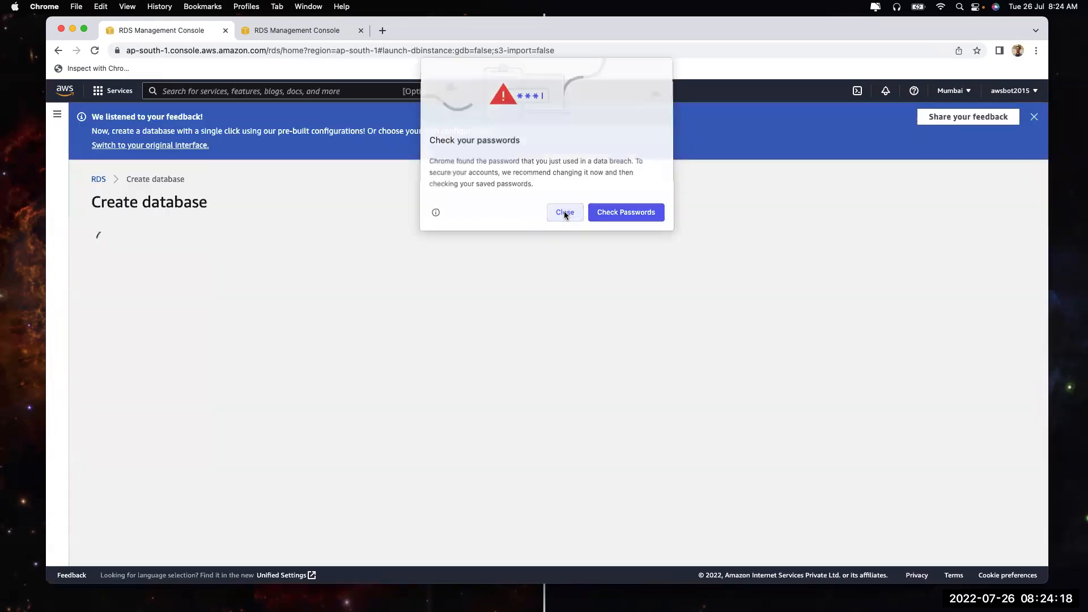
Dismiss the warning and banner, then choose the MySQL engine at version 5.7.33
click(564, 212)
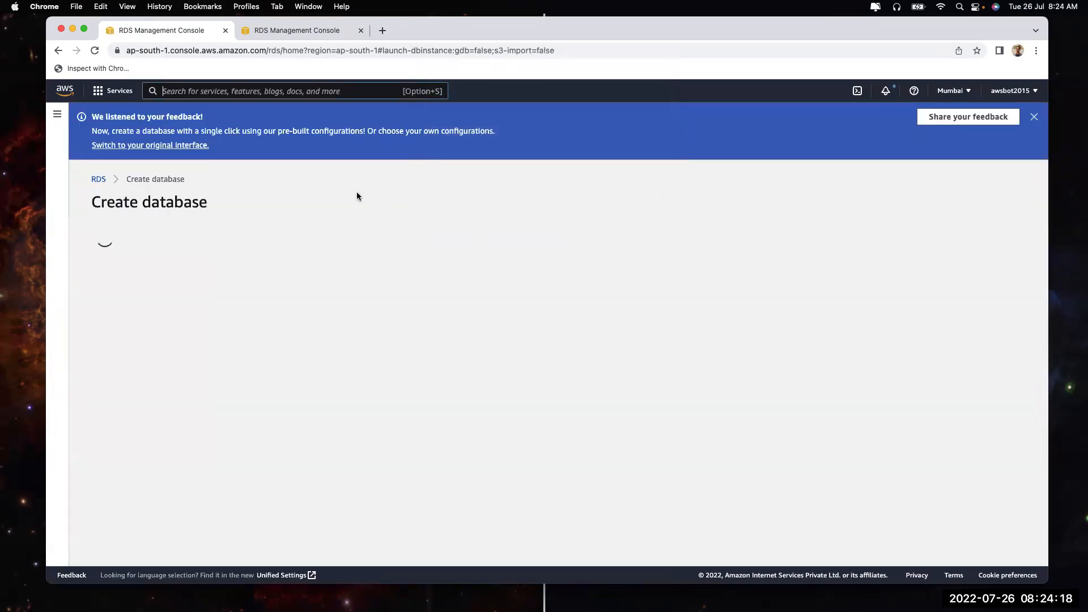
click(1033, 117)
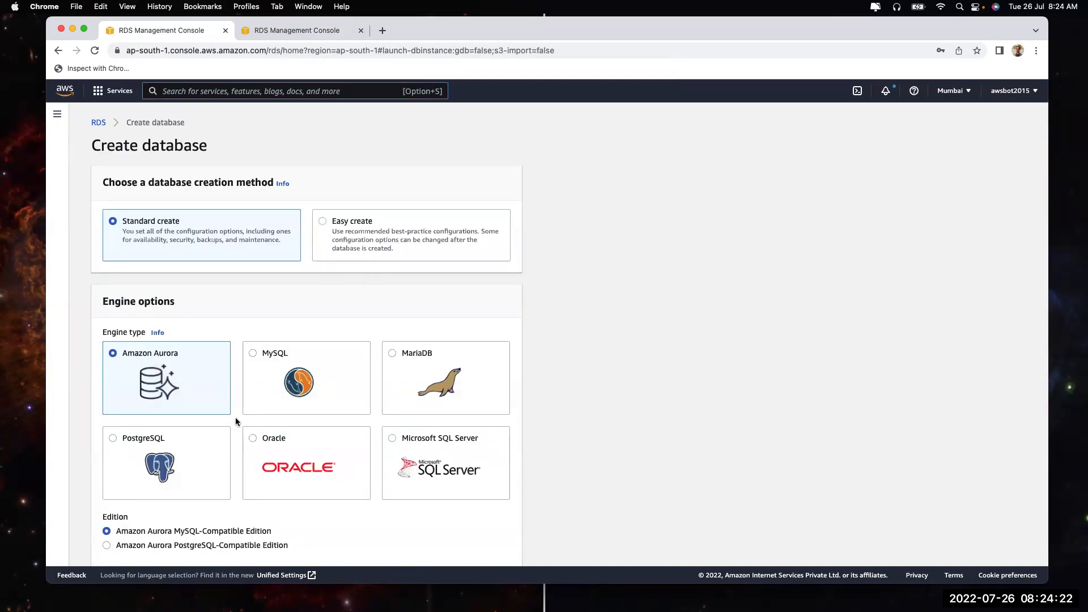
scroll(238, 422, down, 3)
click(293, 285)
scroll(294, 285, down, 5)
click(240, 291)
scroll(193, 383, up, 2)
scroll(193, 382, up, 2)
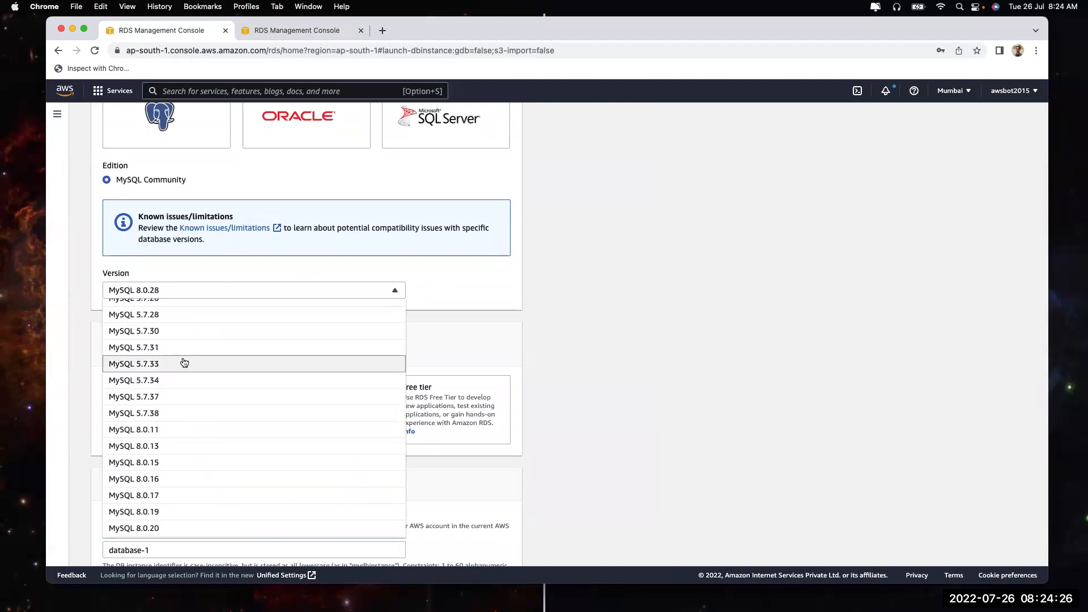
click(219, 362)
Set the DB instance identifier to 'dev'
scroll(610, 433, down, 6)
scroll(610, 432, down, 3)
click(173, 242)
key(super+a)
text(dev-database)
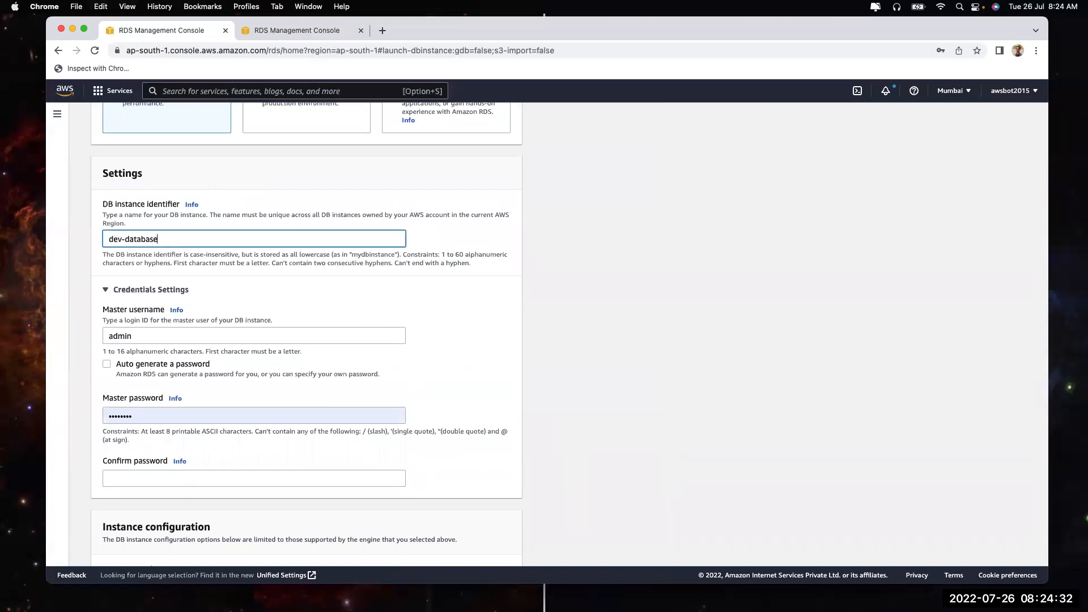
key(super+a)
key(BackSpace)
text(dev)
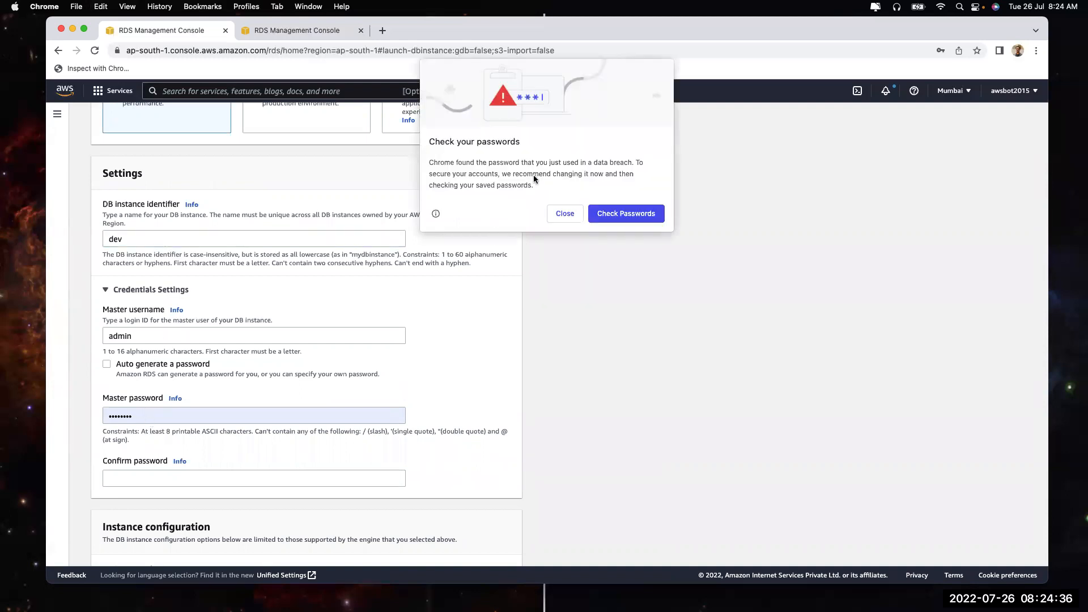
Enter the master password and type it again in the confirmation field
click(565, 220)
double_click(148, 417)
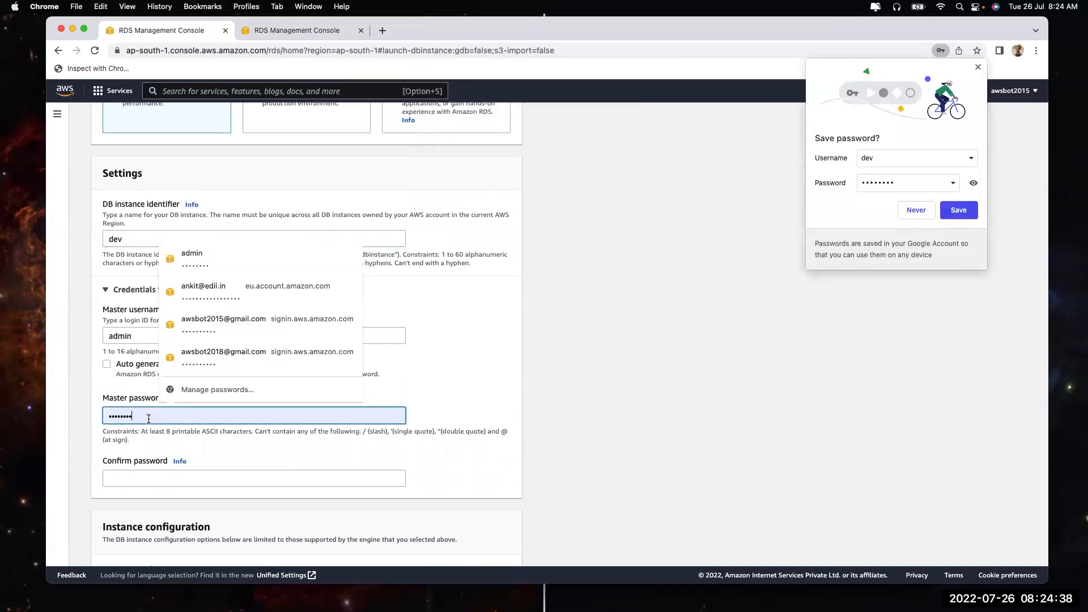
text(password)
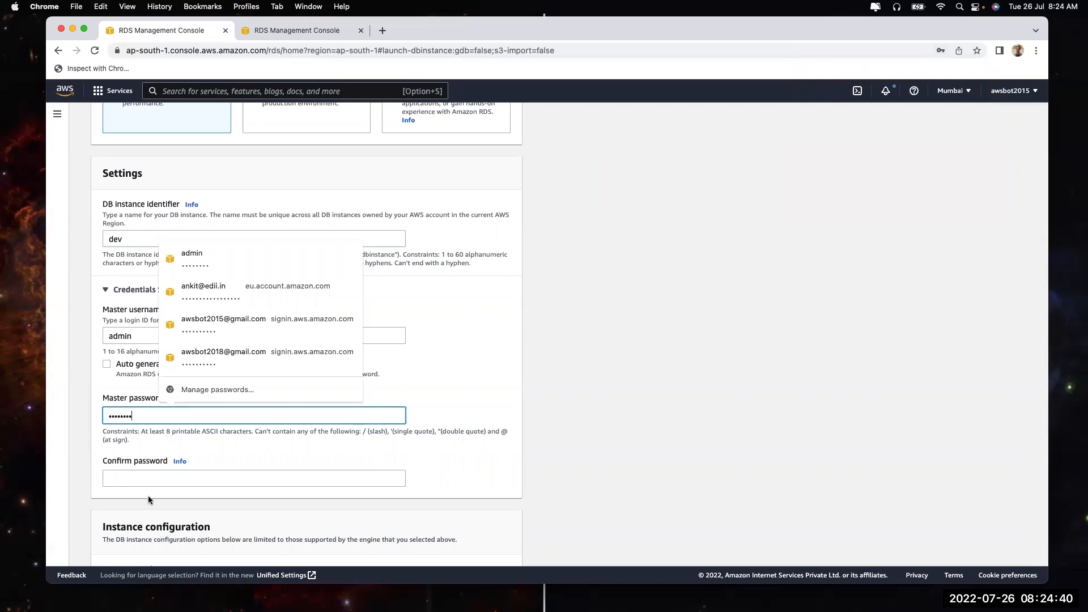
click(149, 474)
text(password)
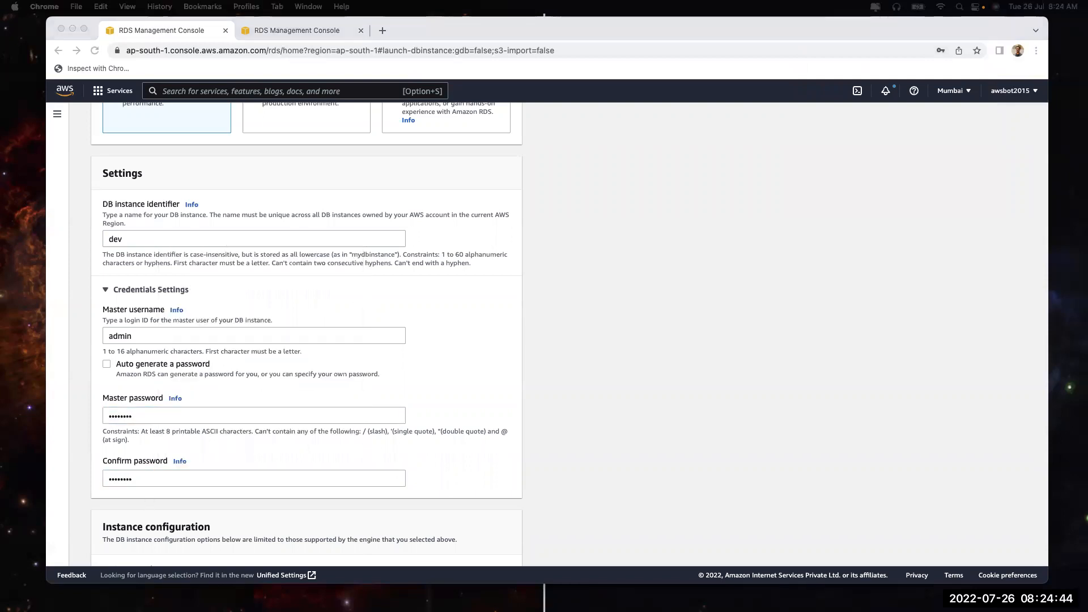
click(668, 408)
Choose the burstable db.t3.large instance class with General Purpose SSD (gp2) storage
scroll(668, 407, down, 5)
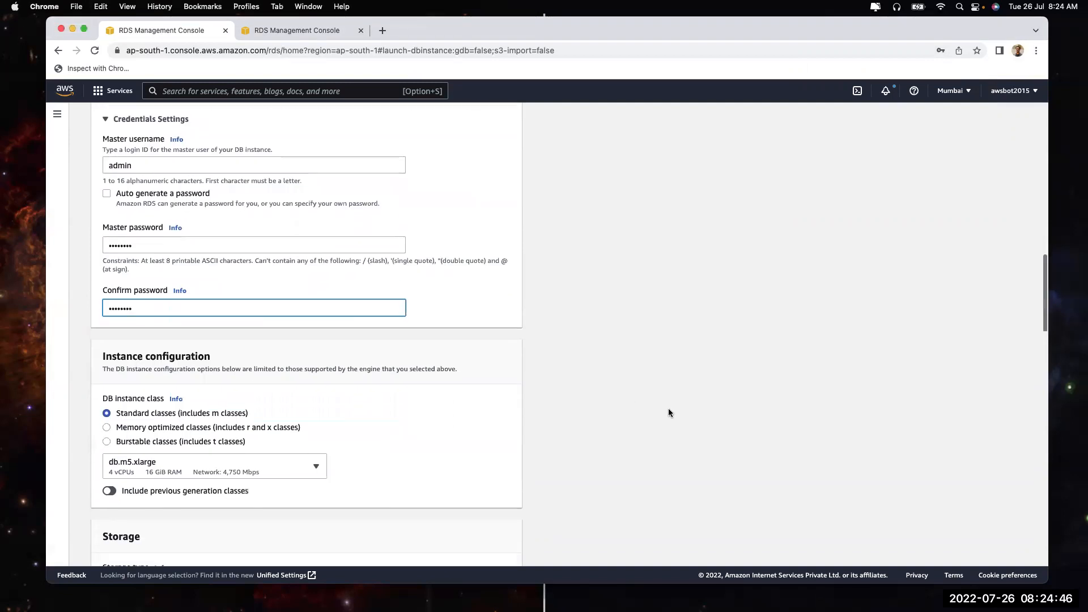
click(226, 289)
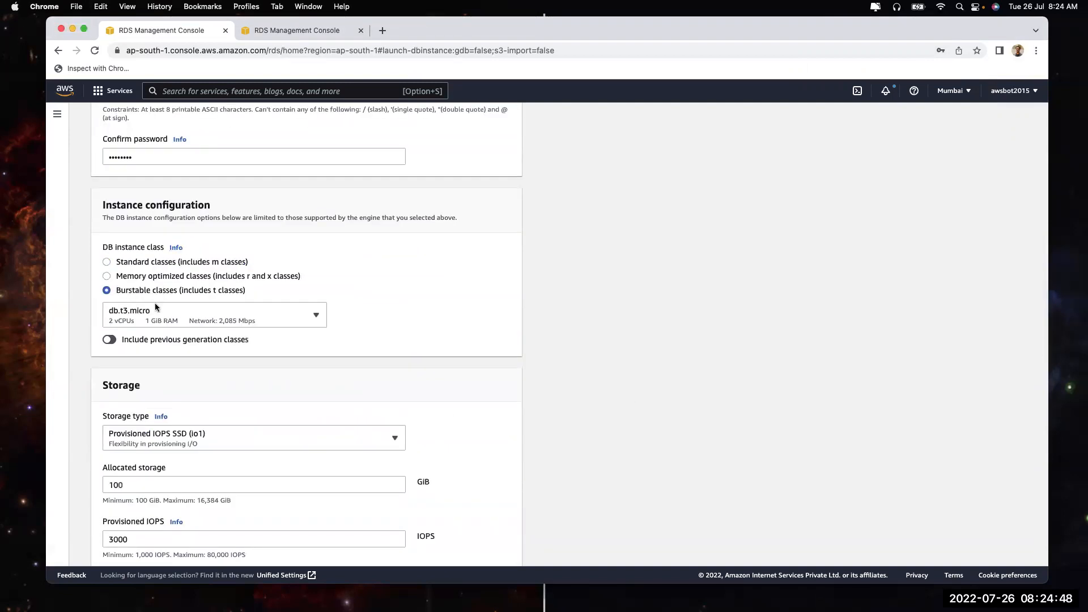
click(156, 315)
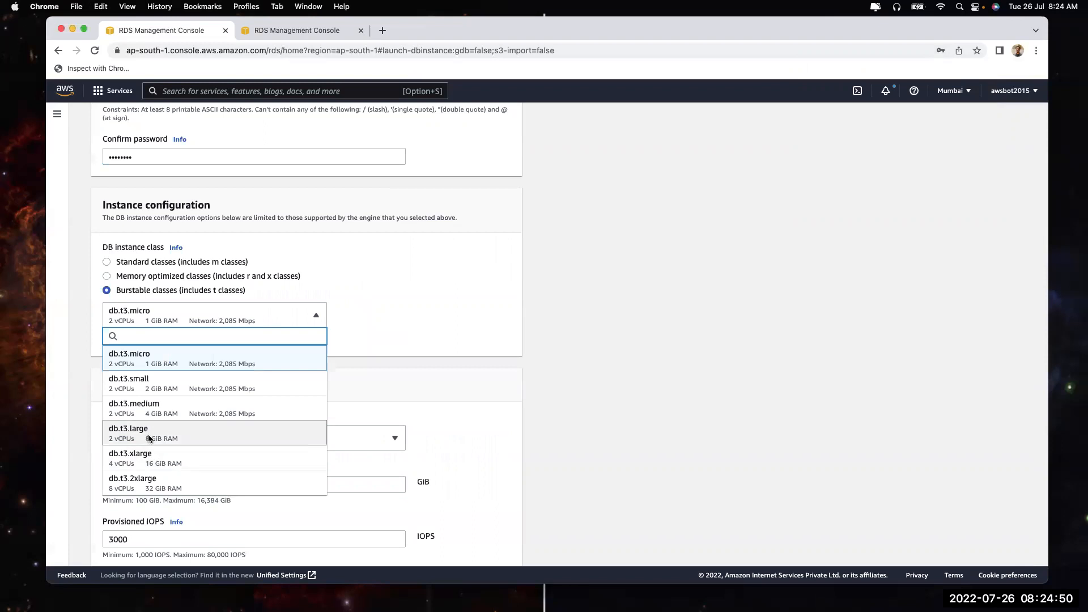
click(147, 436)
scroll(312, 368, down, 3)
click(299, 293)
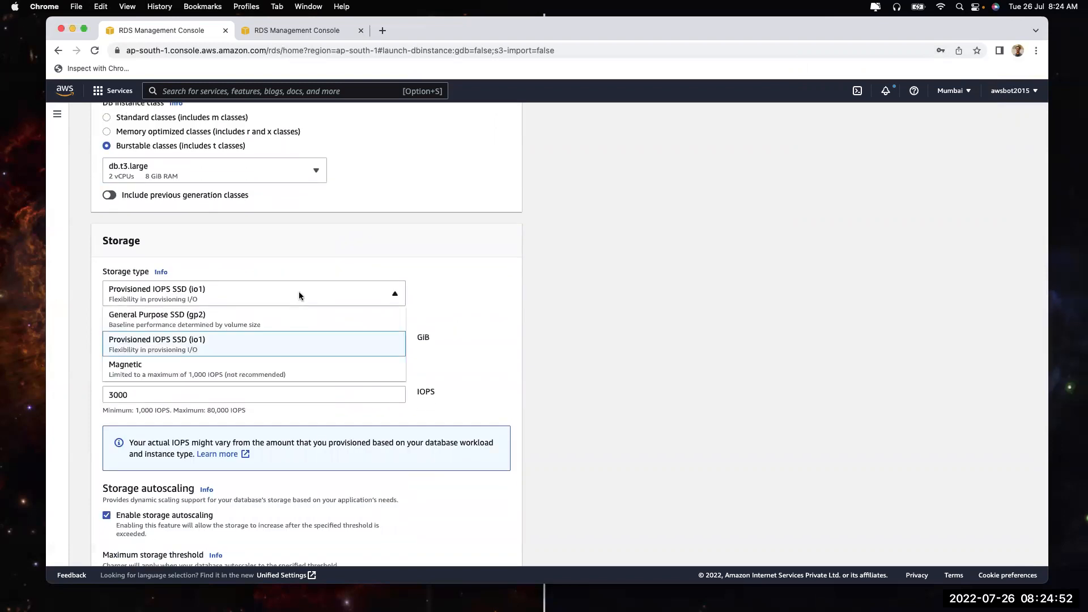
click(298, 322)
Select no standby instance and place the database in ap-south-1a
scroll(321, 403, down, 3)
scroll(320, 403, down, 2)
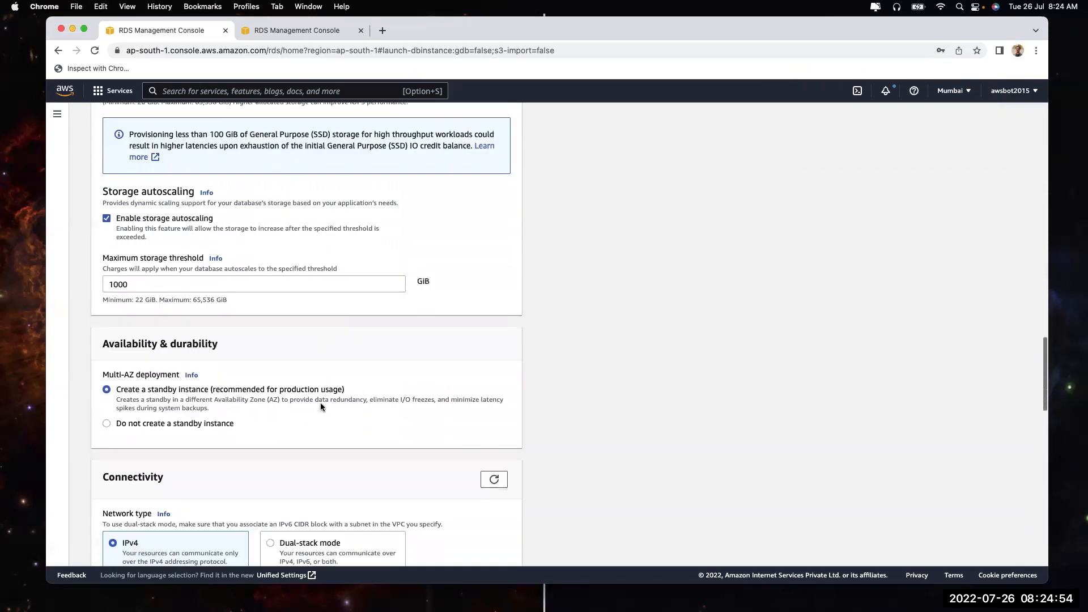
click(164, 429)
scroll(165, 428, down, 4)
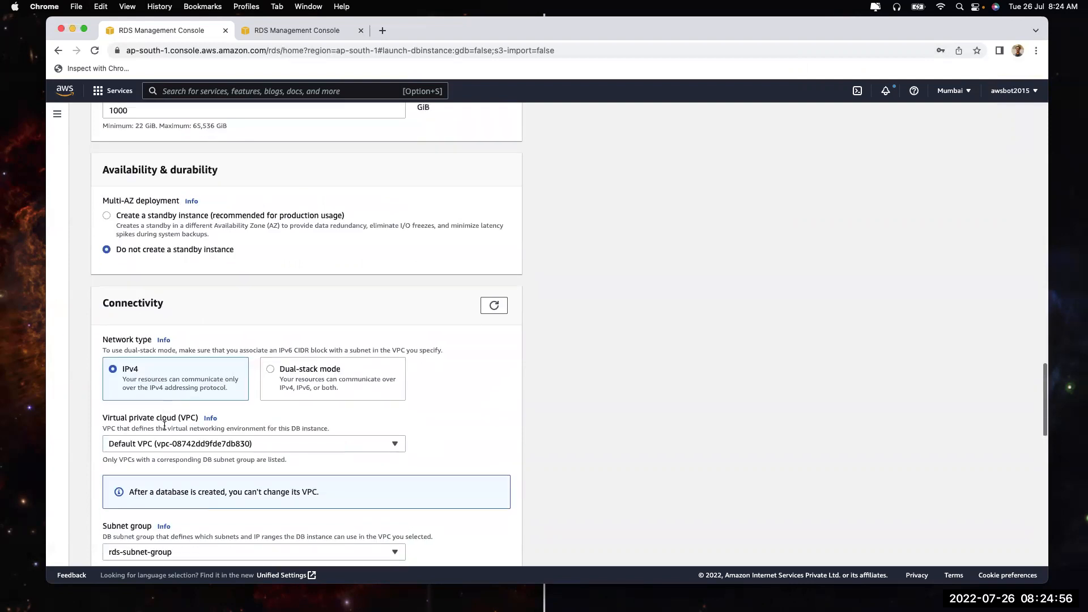
scroll(143, 420, down, 3)
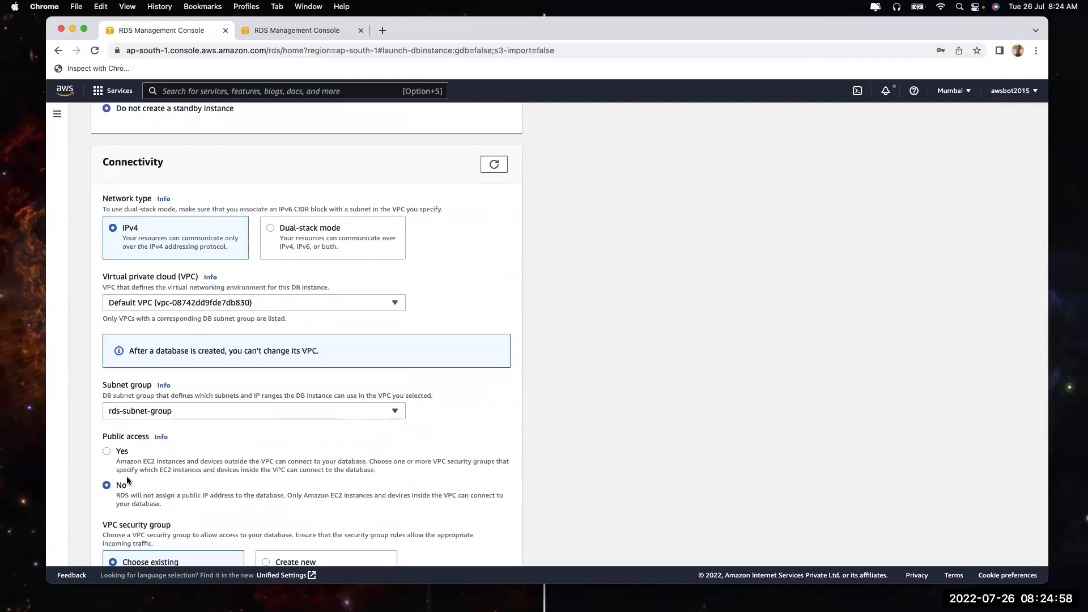
scroll(127, 476, down, 4)
scroll(127, 480, down, 1)
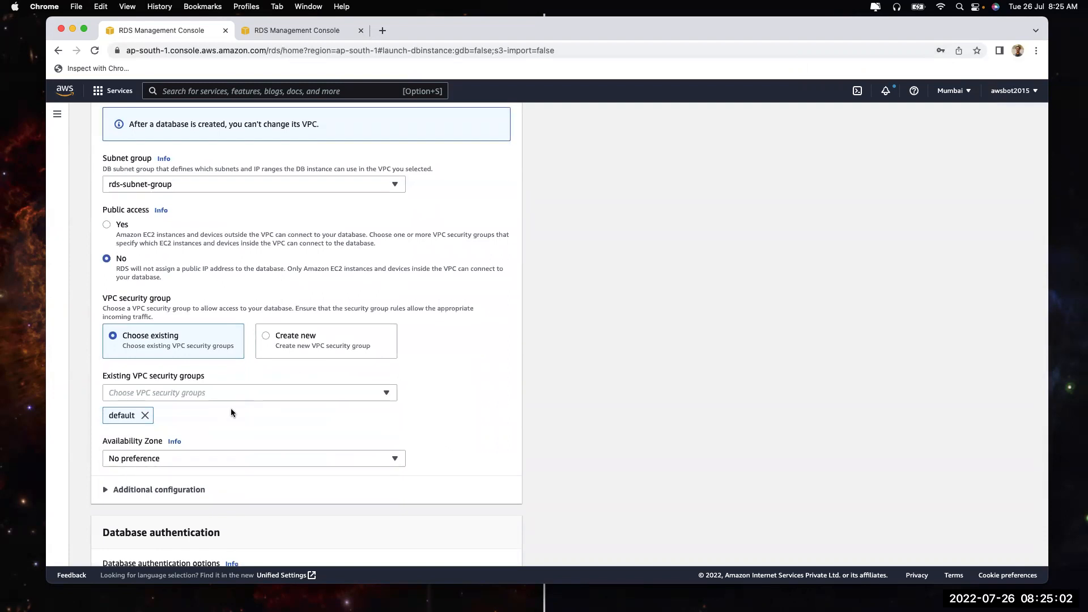
scroll(230, 408, down, 3)
click(145, 326)
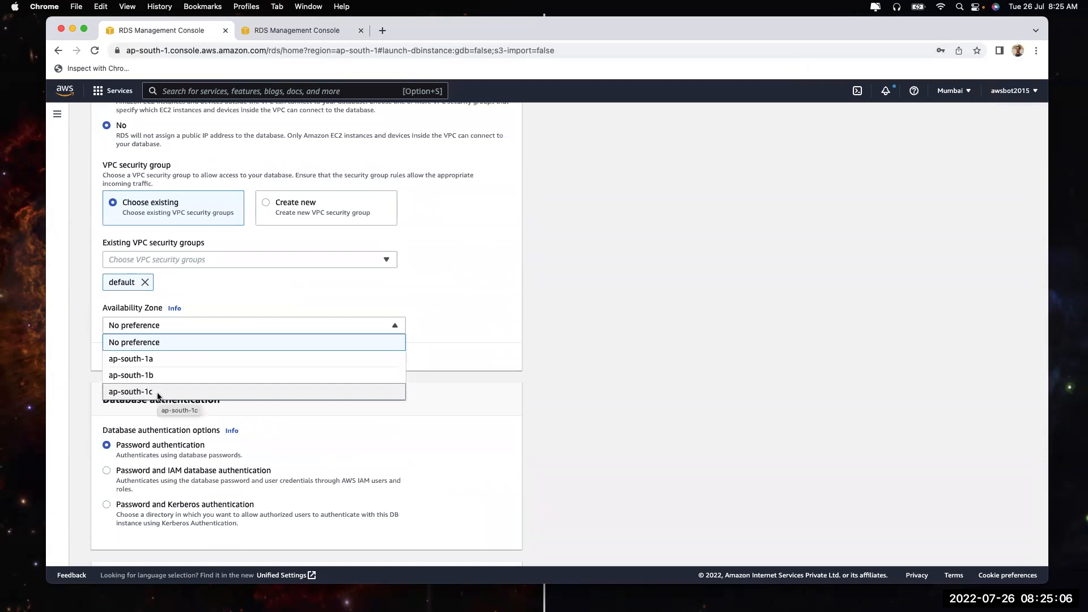
click(162, 359)
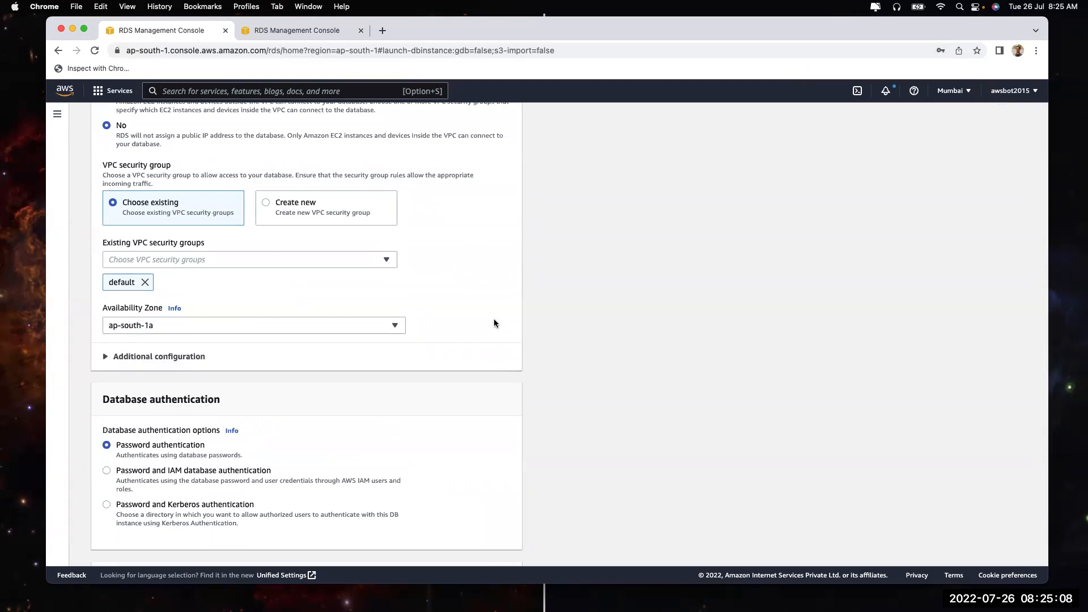
Briefly try a standby instance and expand the extra connectivity settings, then revert to no standby
scroll(379, 241, up, 5)
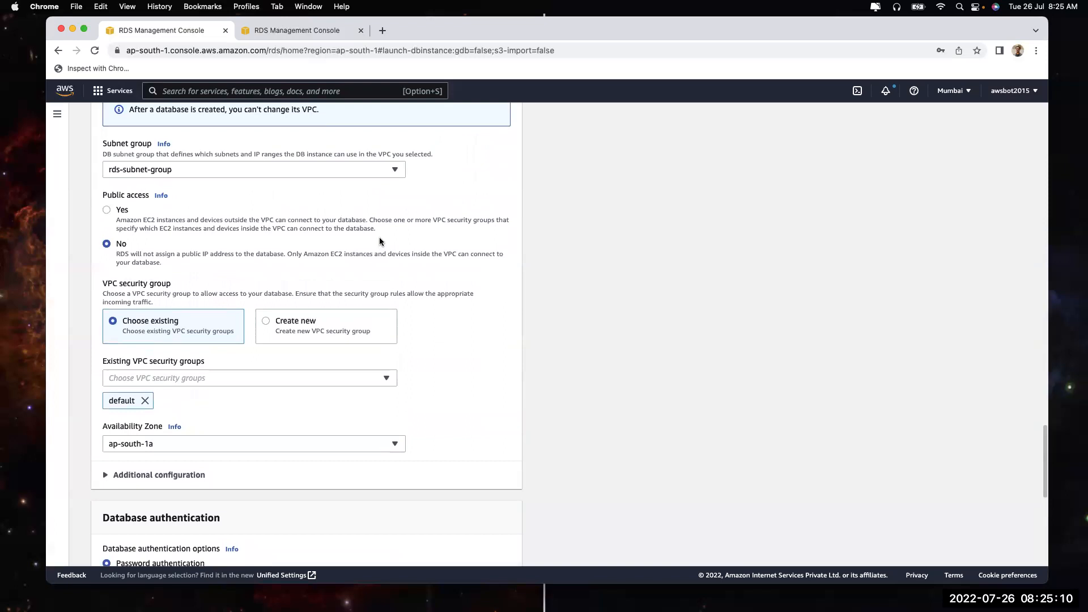
scroll(379, 238, up, 10)
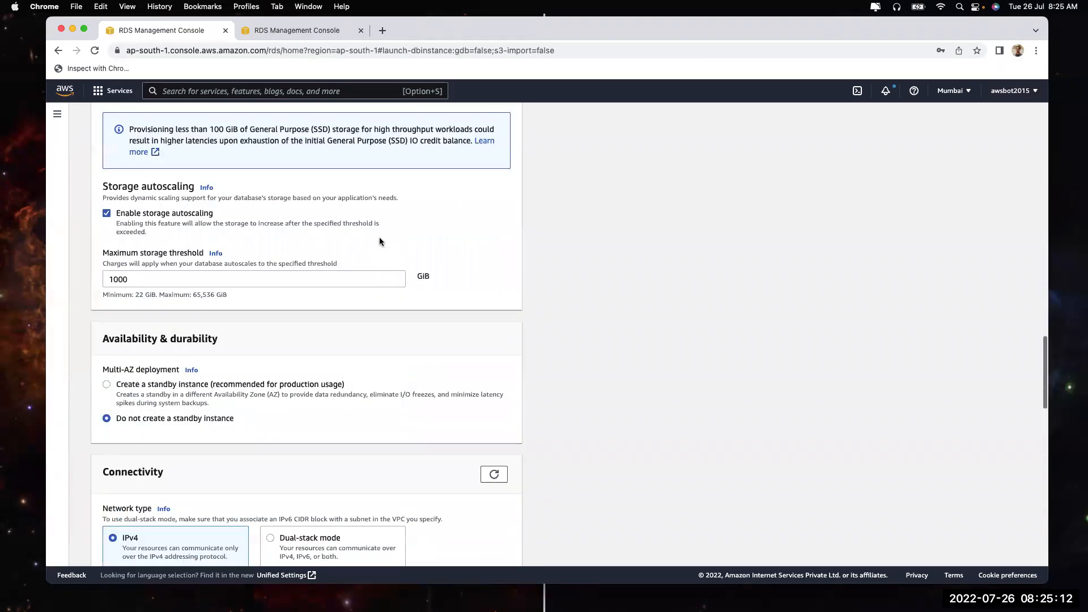
click(148, 387)
scroll(148, 387, down, 10)
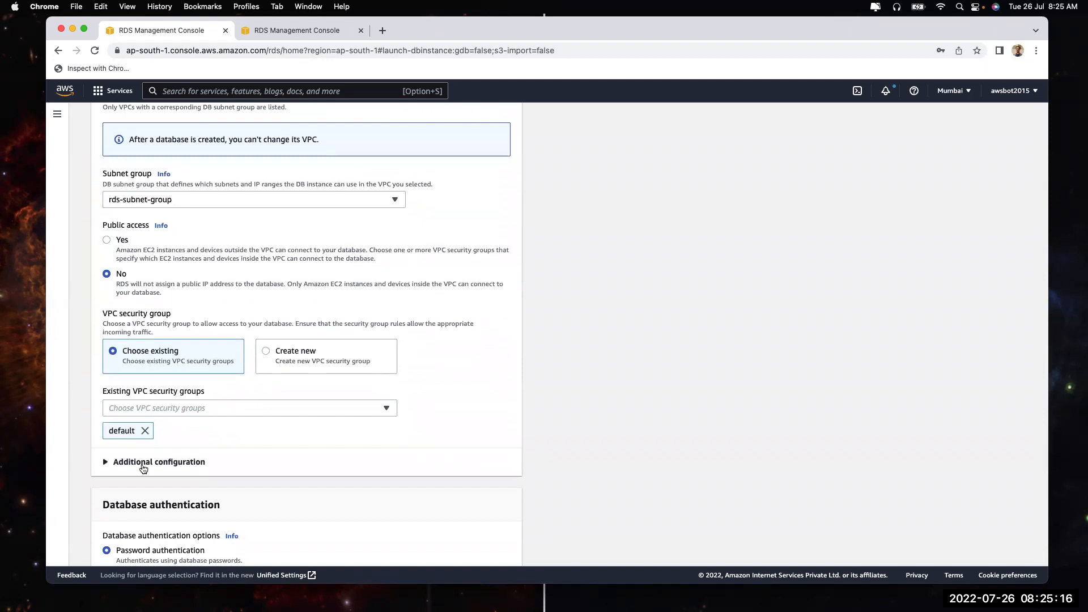
click(142, 463)
scroll(142, 468, up, 10)
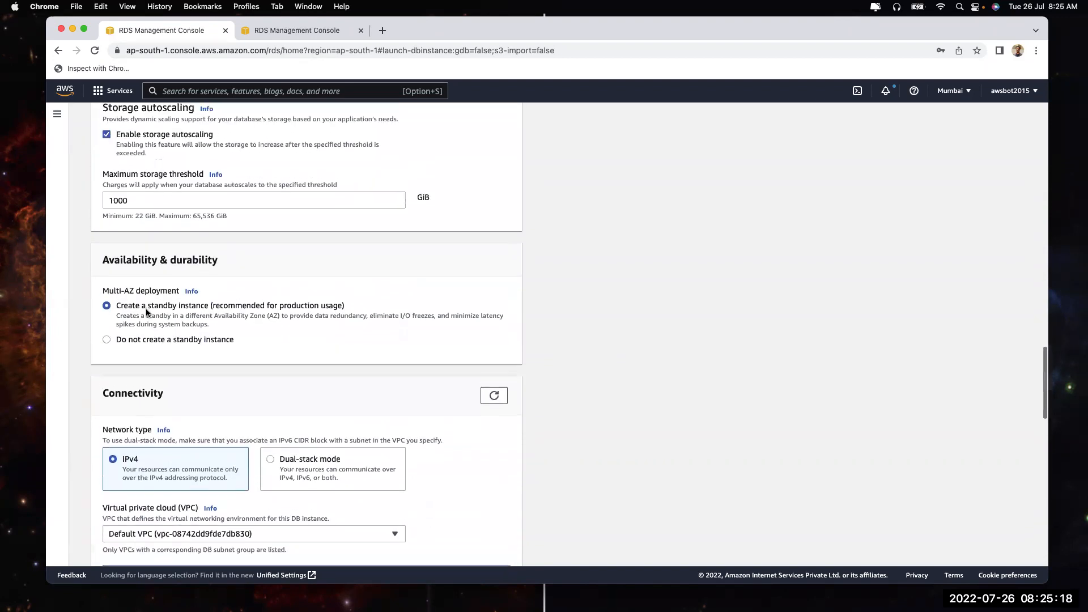
click(141, 338)
scroll(377, 409, down, 15)
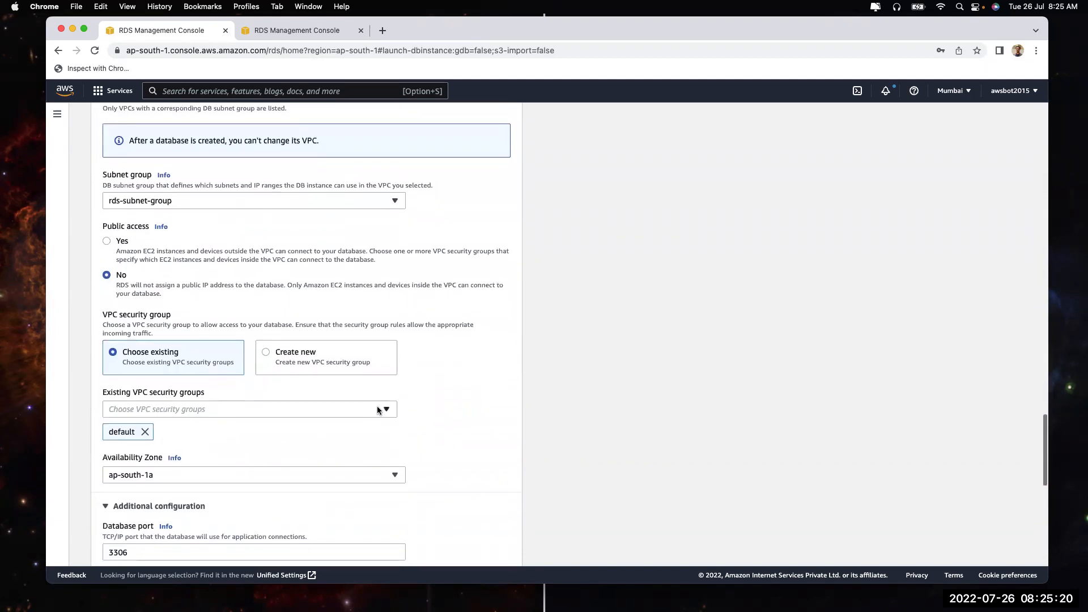
scroll(377, 409, down, 4)
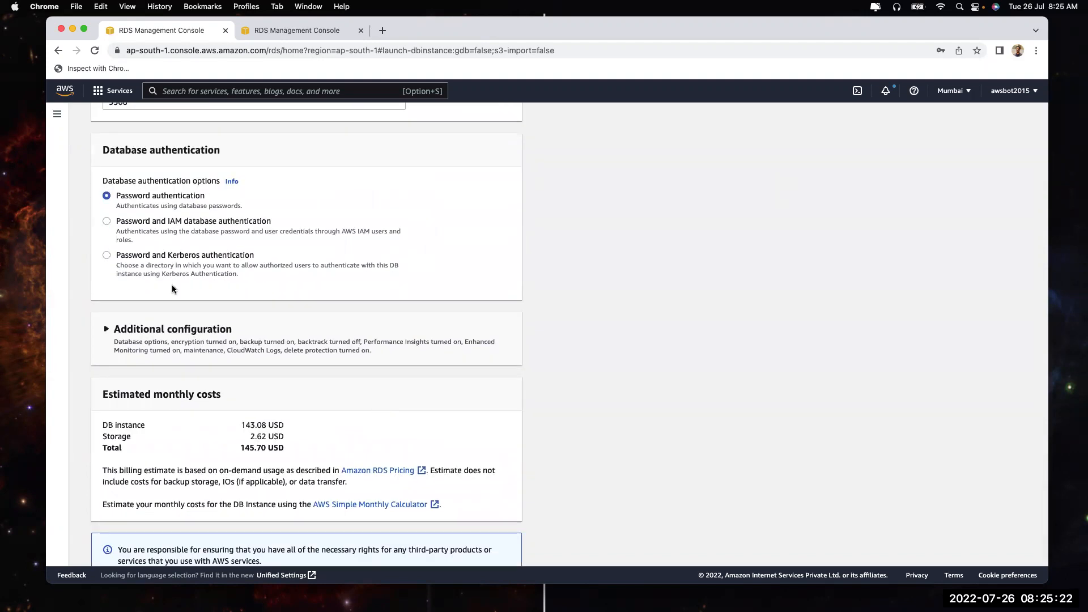
click(137, 257)
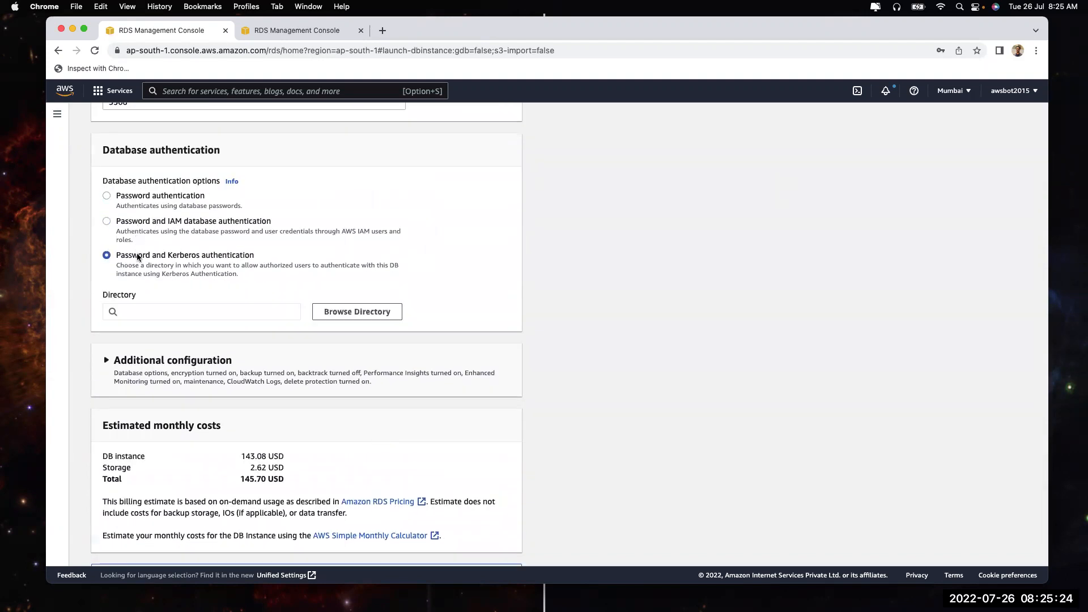
click(139, 223)
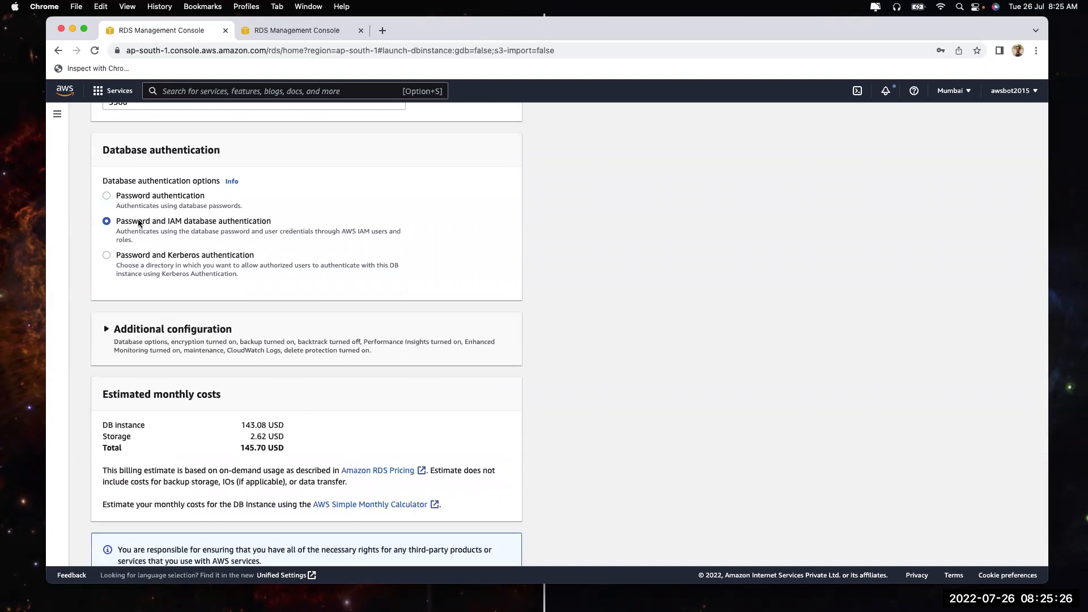
click(137, 199)
click(136, 264)
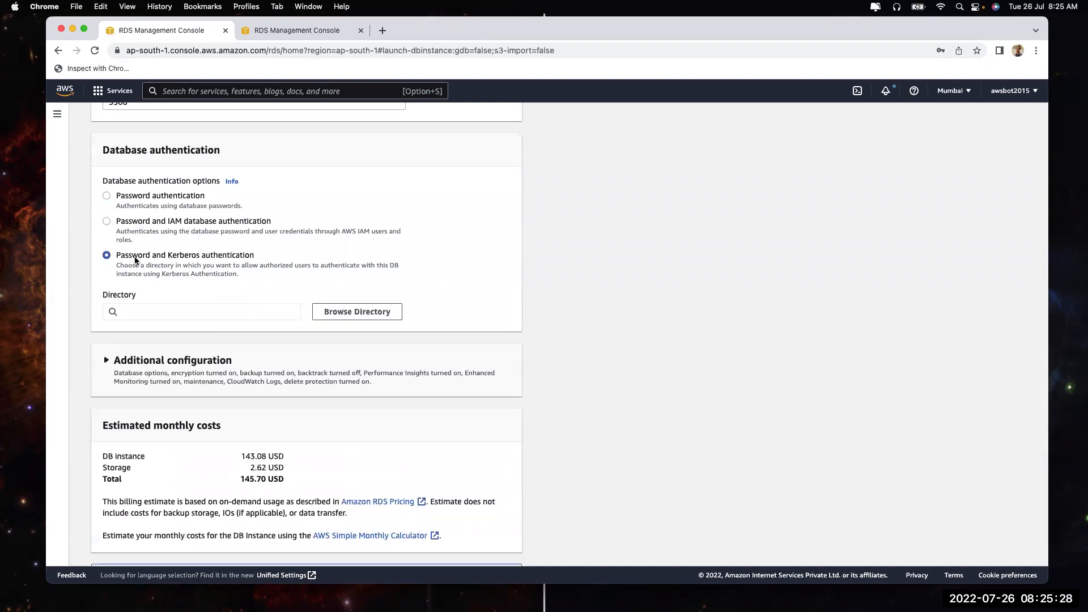
click(150, 197)
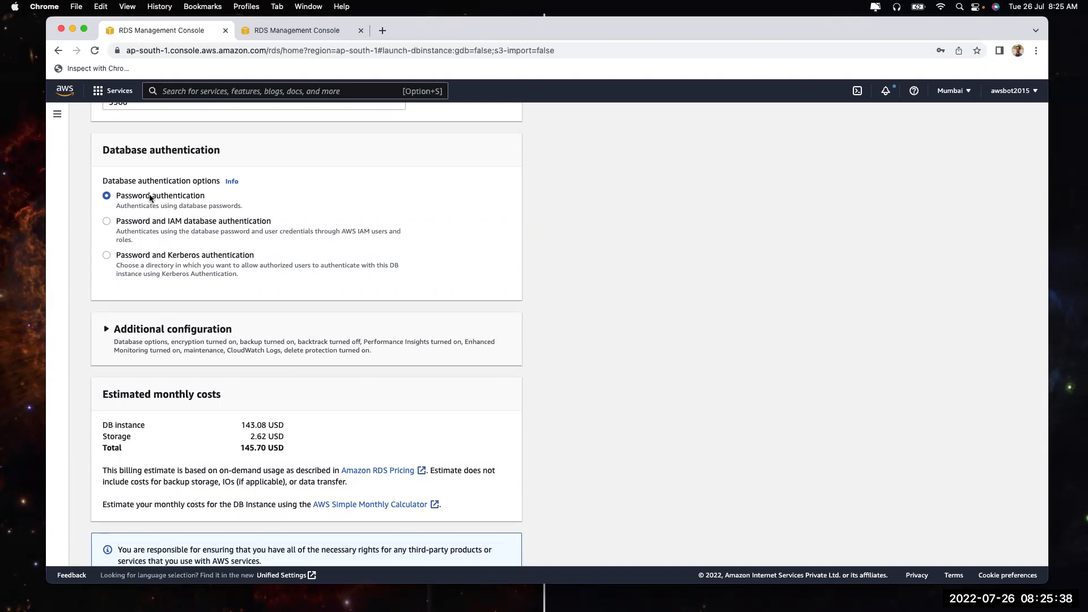
click(161, 221)
click(172, 264)
click(151, 313)
click(323, 313)
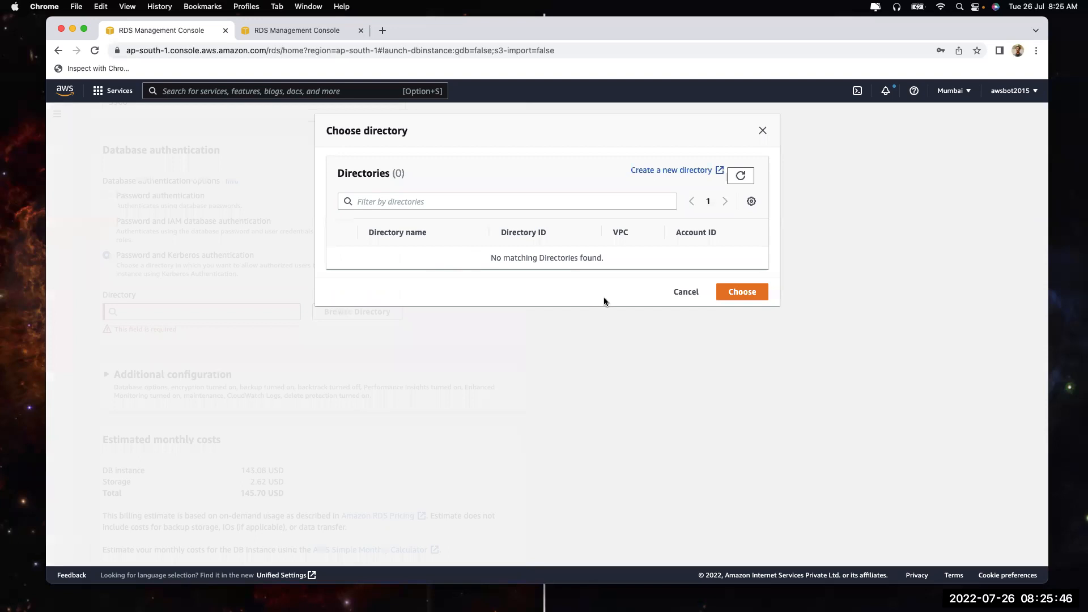
click(685, 292)
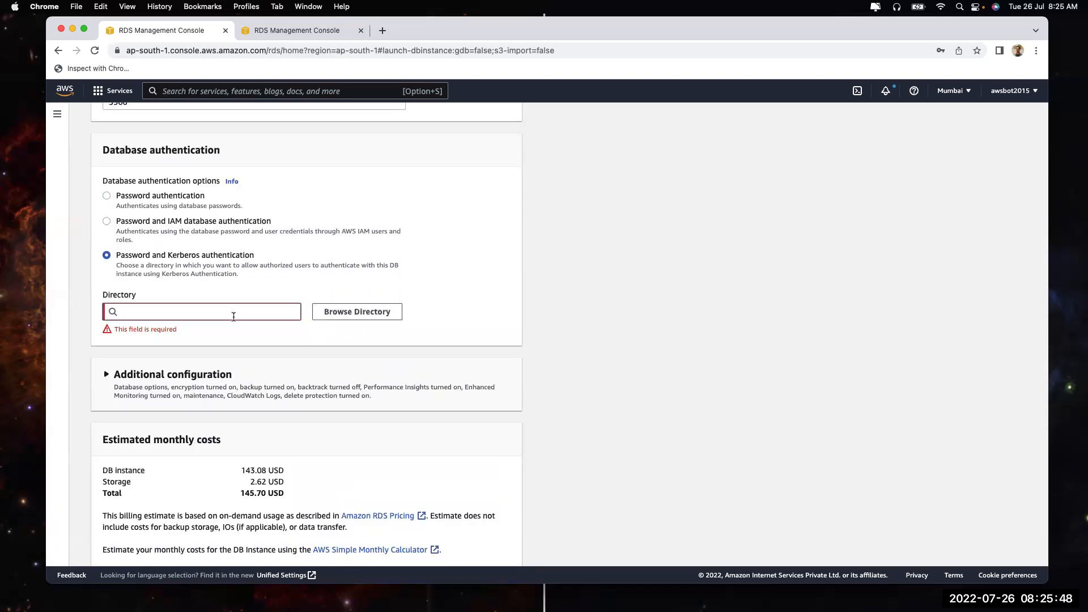
click(234, 92)
text(direc)
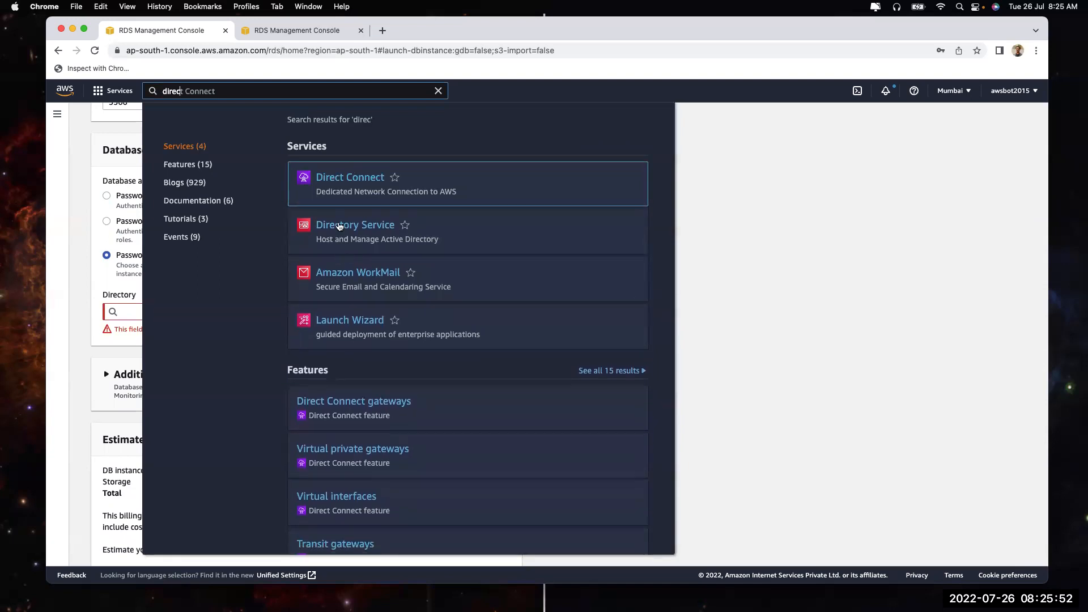
key(Escape)
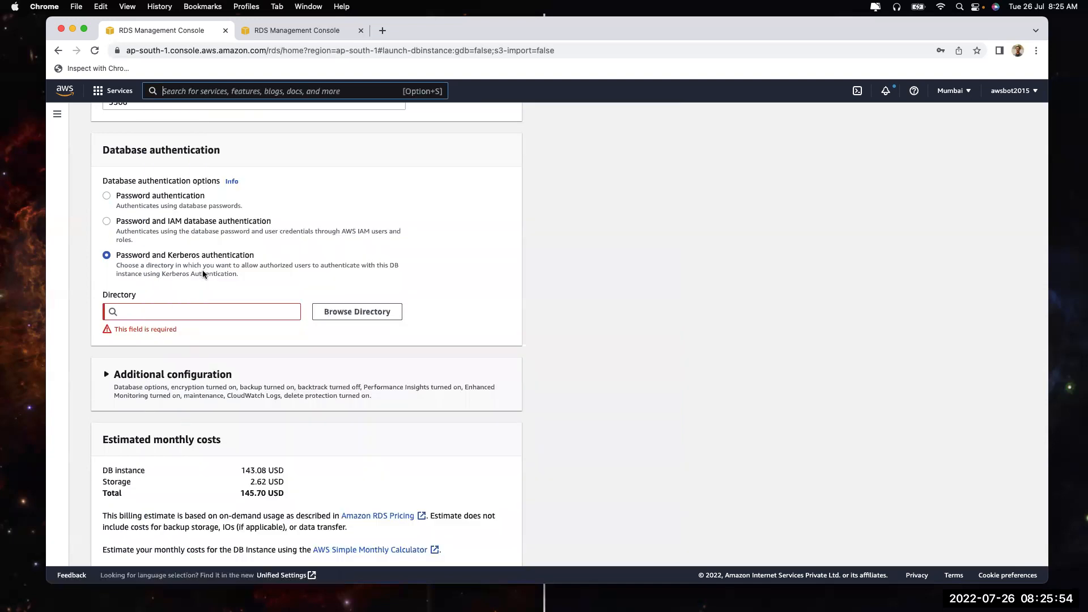
click(167, 199)
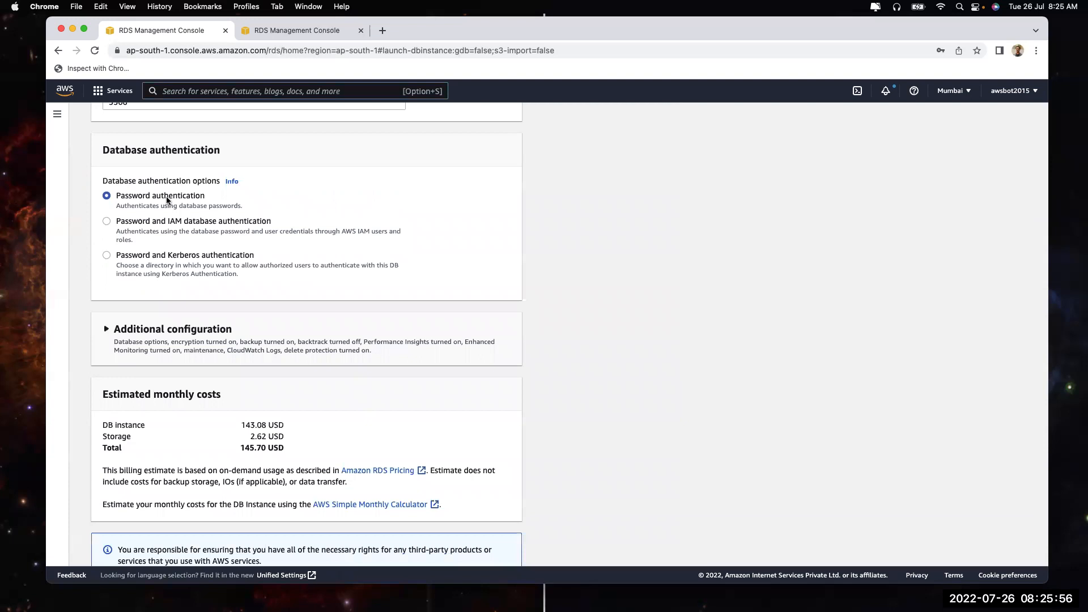
Keep plain password authentication and set the initial database name to 'test'
click(178, 225)
click(160, 196)
click(247, 333)
scroll(247, 333, down, 5)
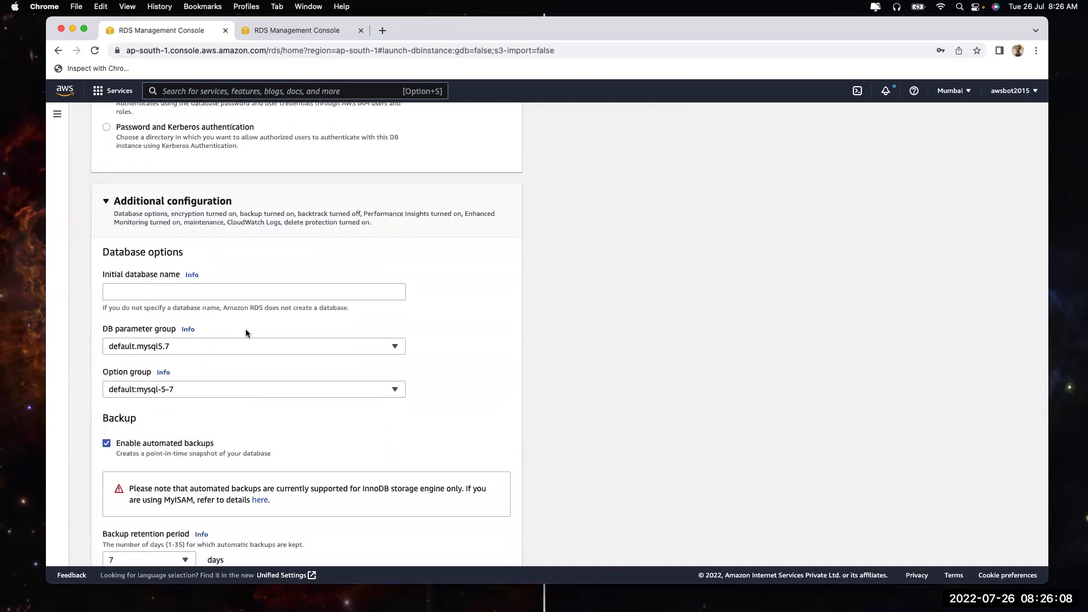
click(212, 271)
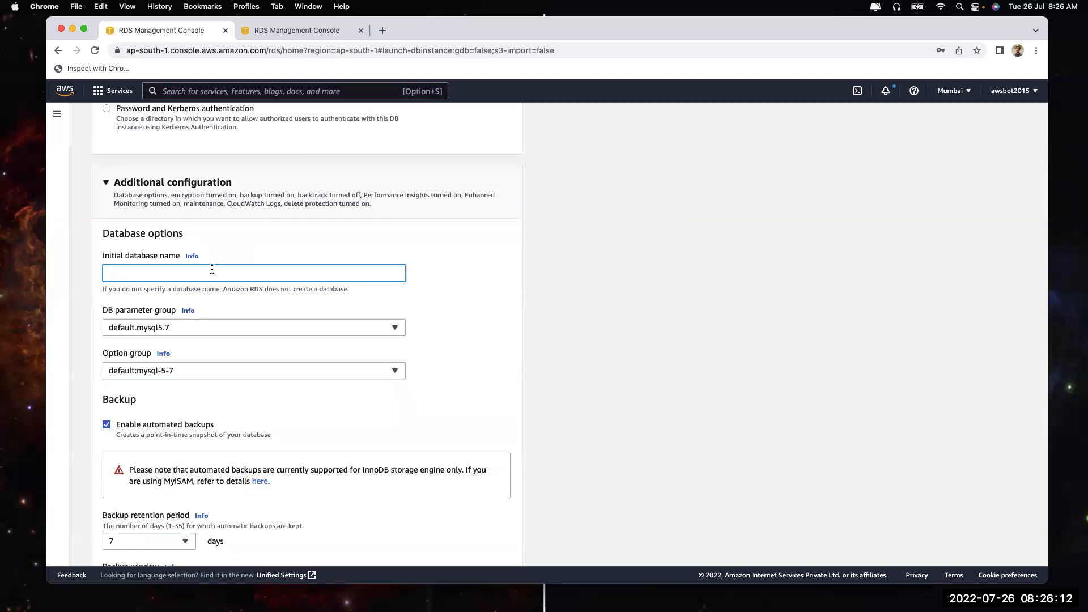
text(test)
click(464, 288)
Keep automated backups with 7-day retention and the backup window at No preference
scroll(134, 317, down, 3)
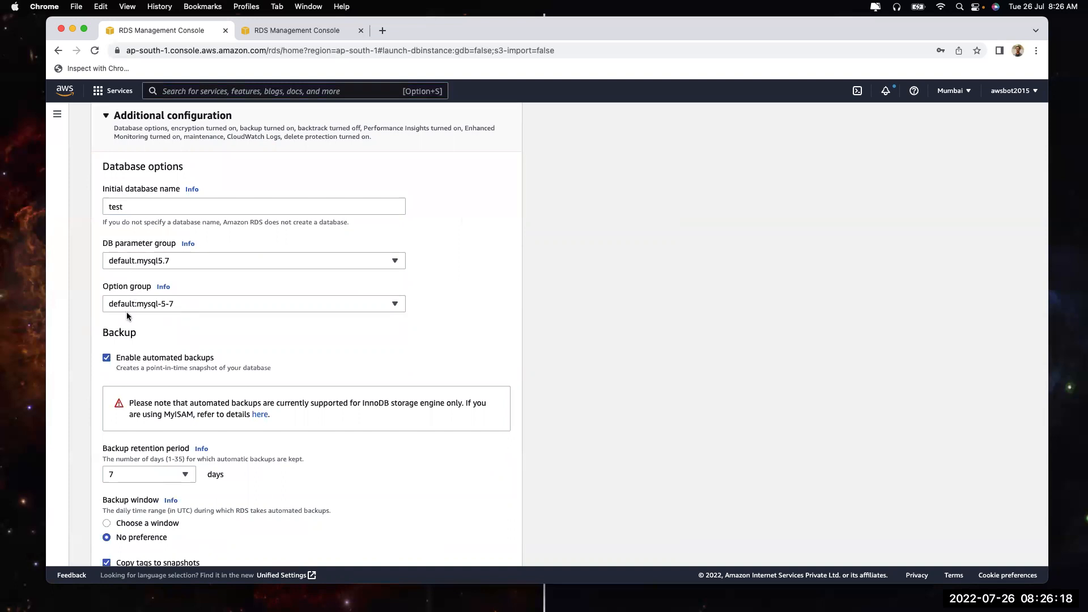
scroll(126, 315, down, 2)
drag(118, 305, 240, 306)
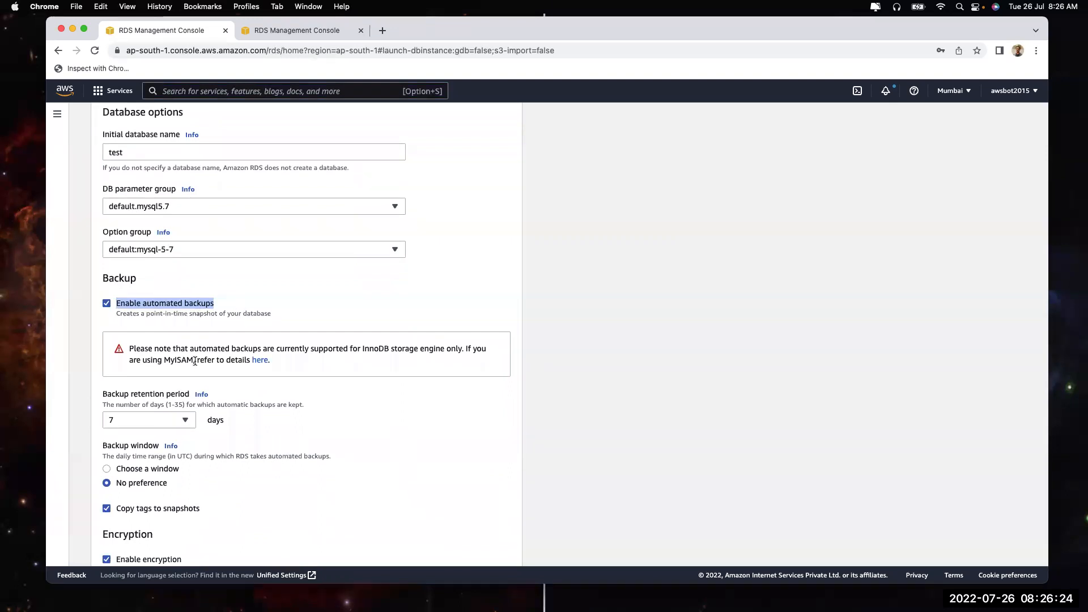
click(179, 419)
scroll(173, 385, down, 5)
scroll(172, 381, down, 2)
click(714, 461)
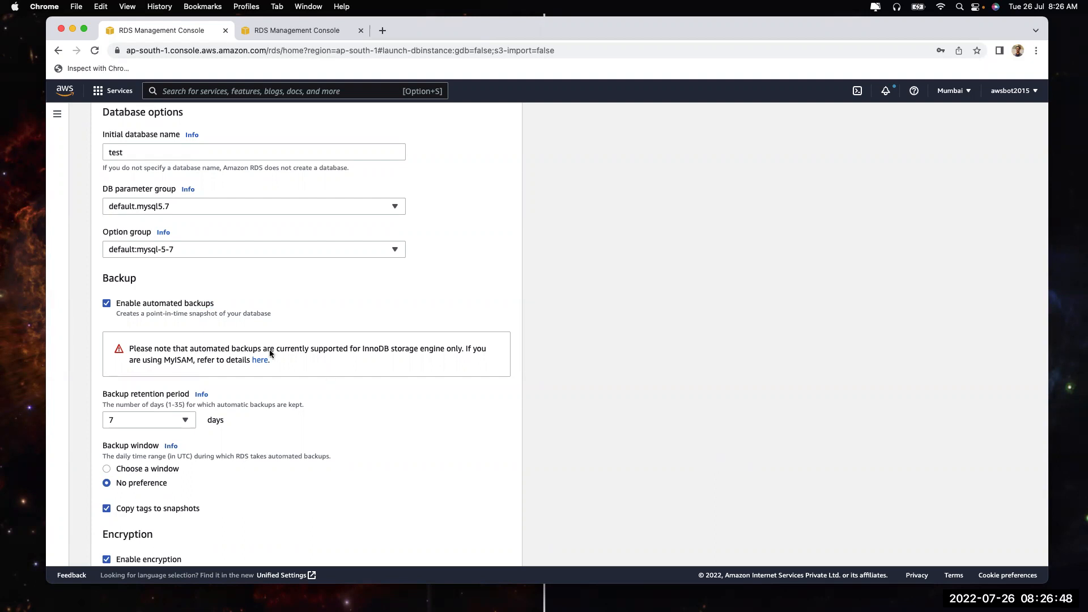
scroll(269, 349, down, 5)
click(134, 313)
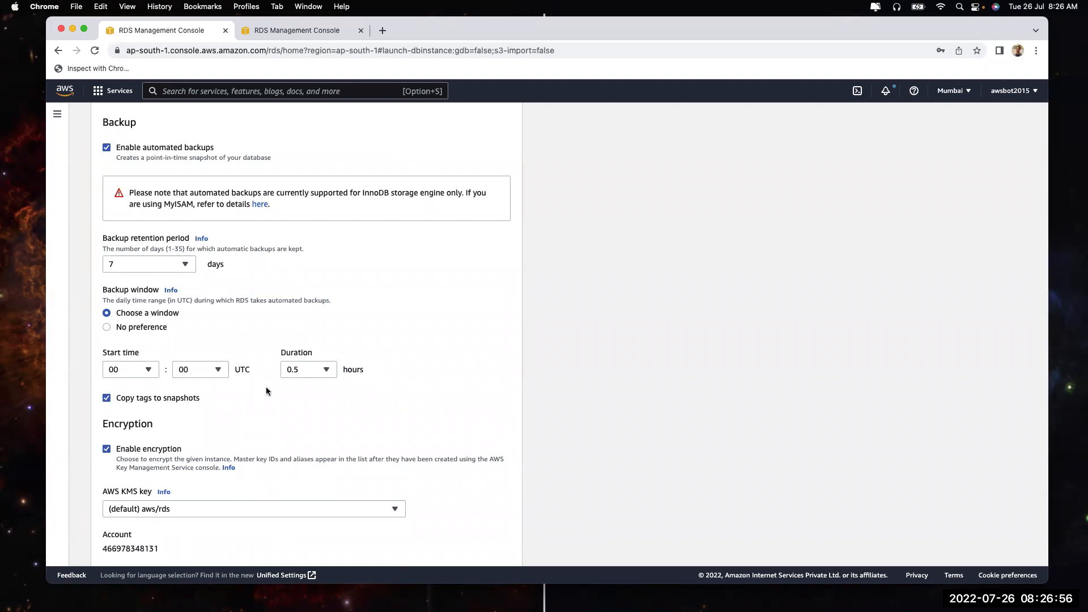
click(118, 327)
scroll(117, 328, down, 3)
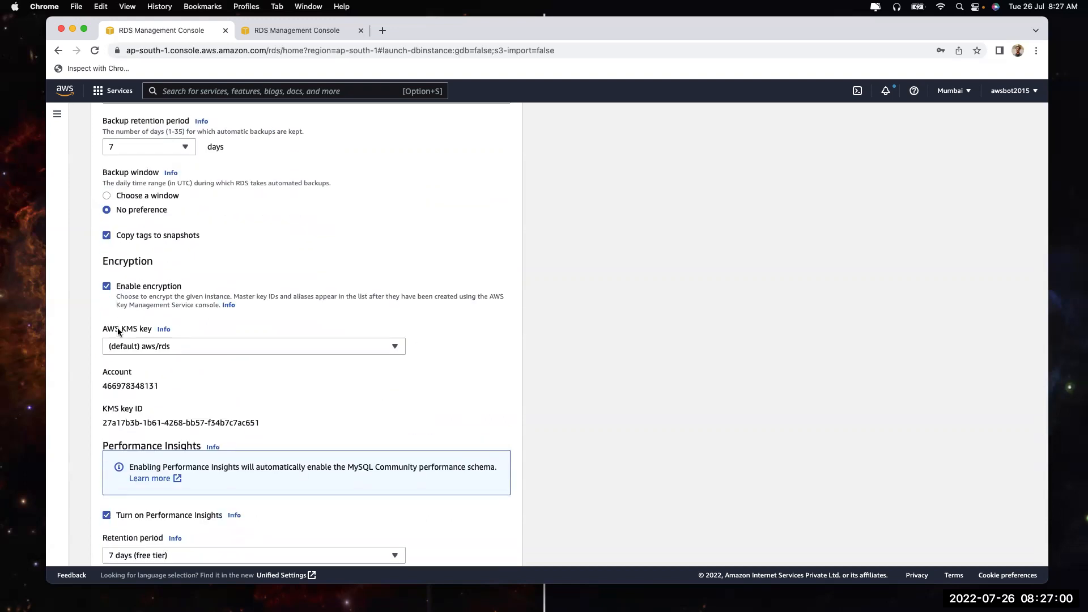
scroll(168, 300, down, 7)
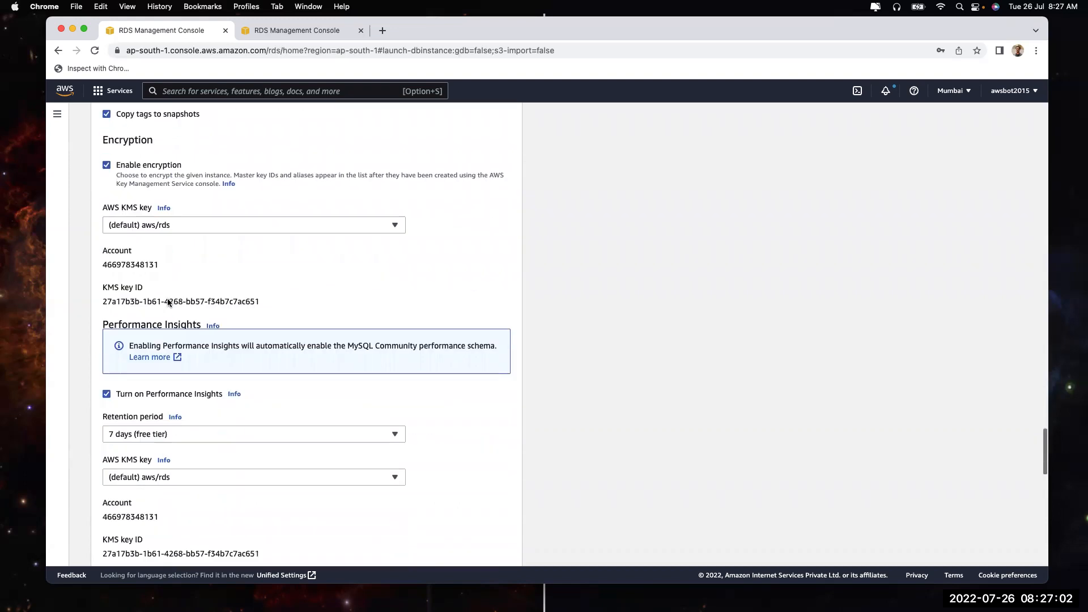
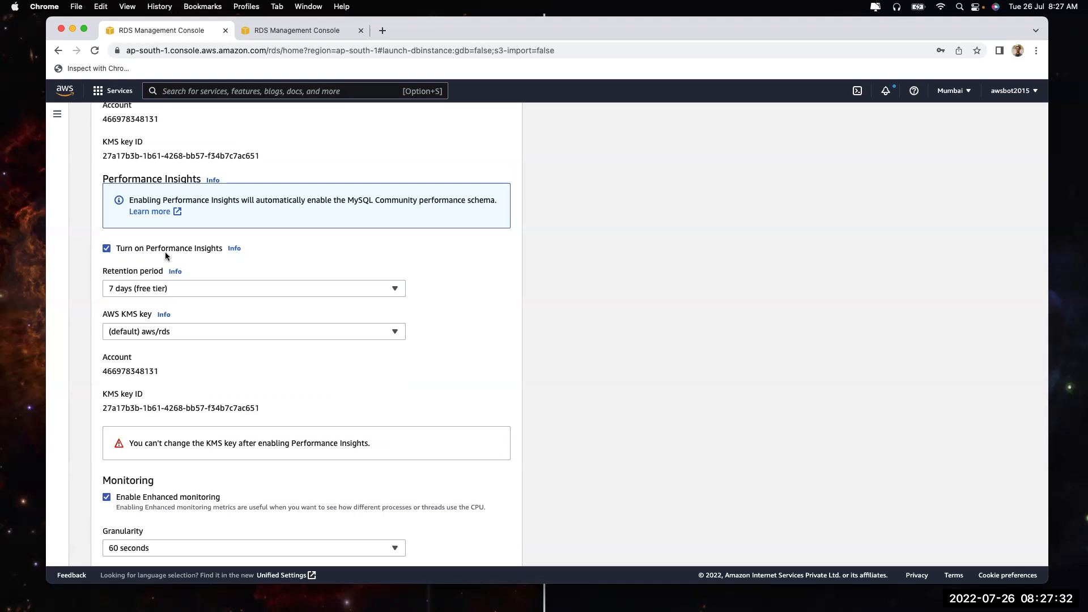
Keep Performance Insights enabled with its 7-day retention period
click(163, 251)
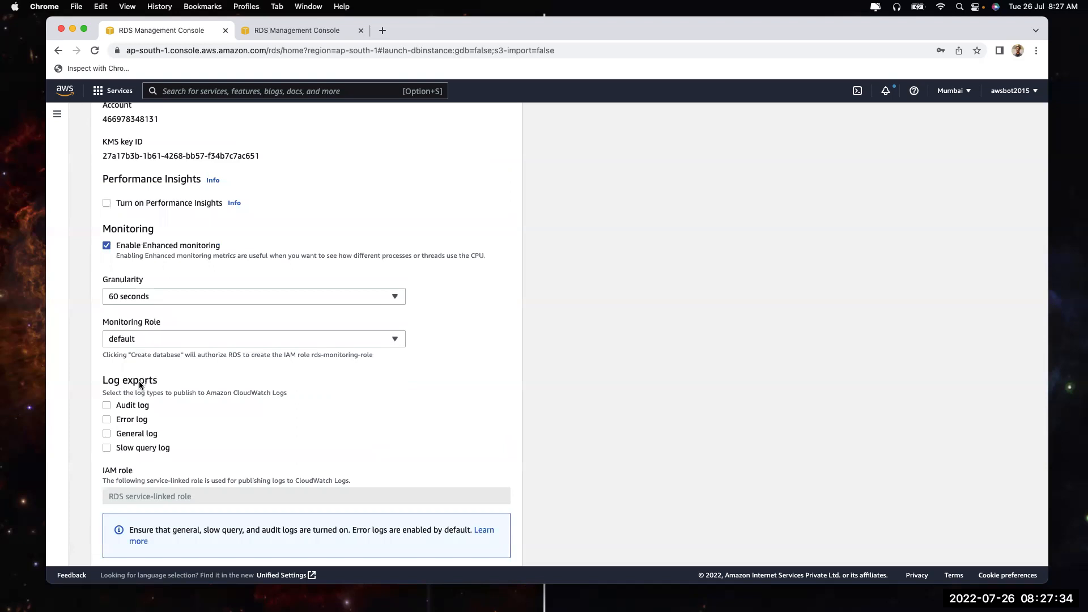
click(151, 203)
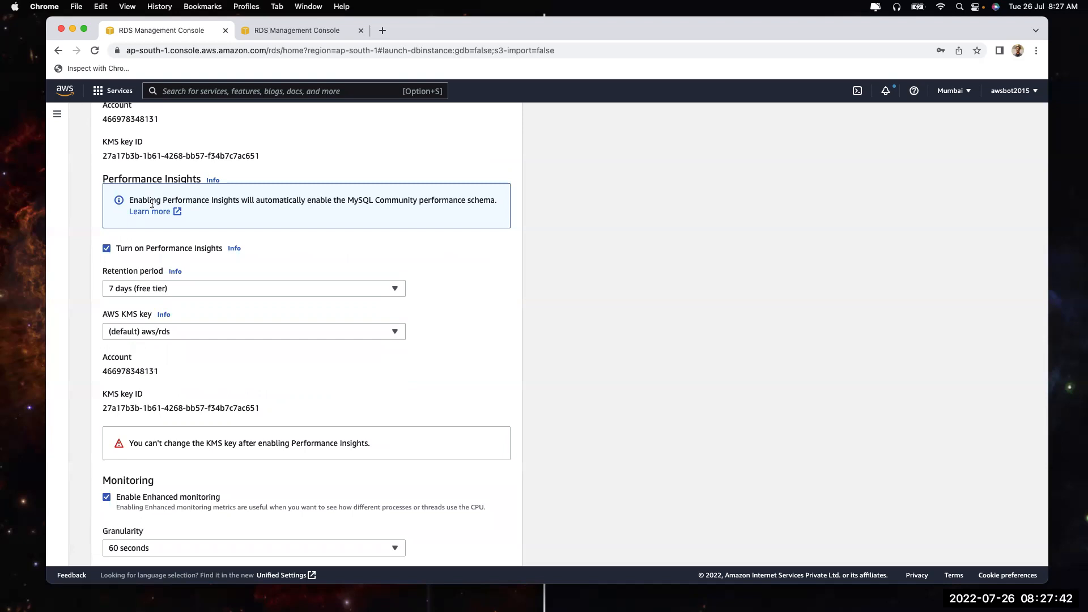
click(144, 289)
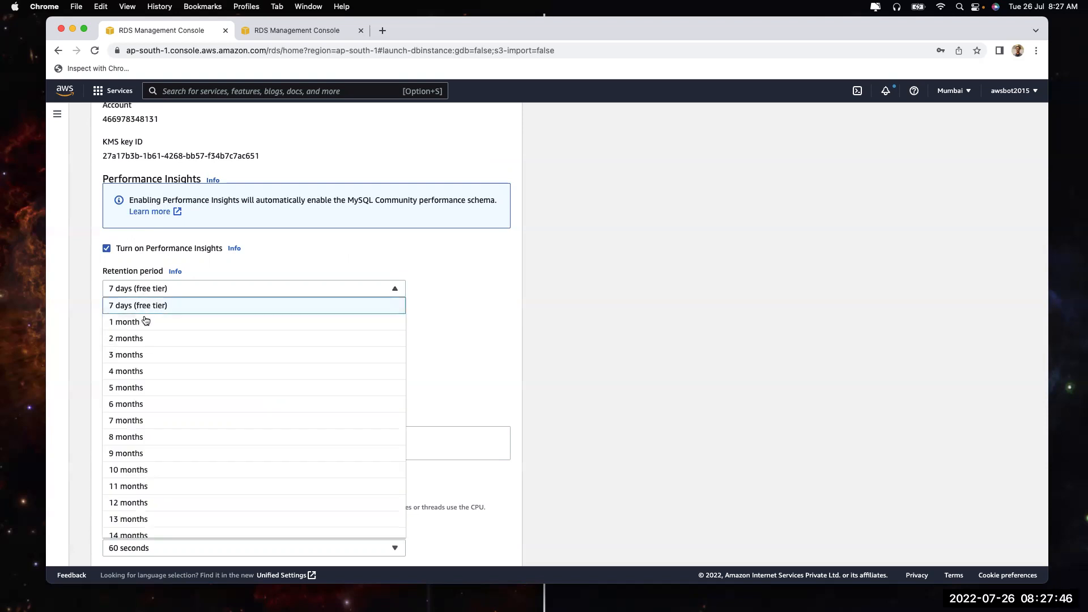
scroll(148, 351, down, 5)
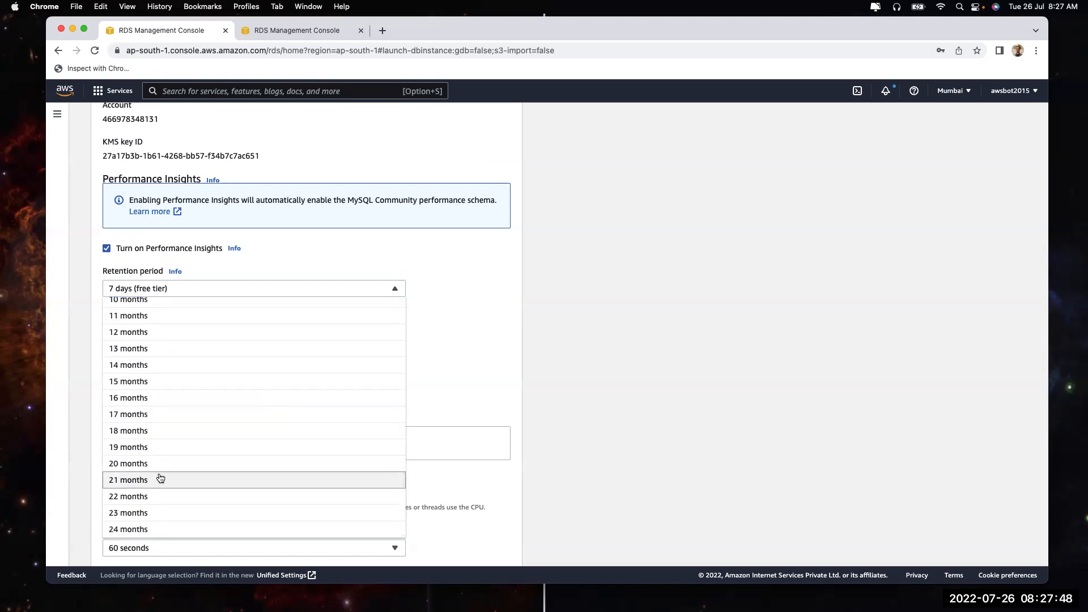
click(538, 294)
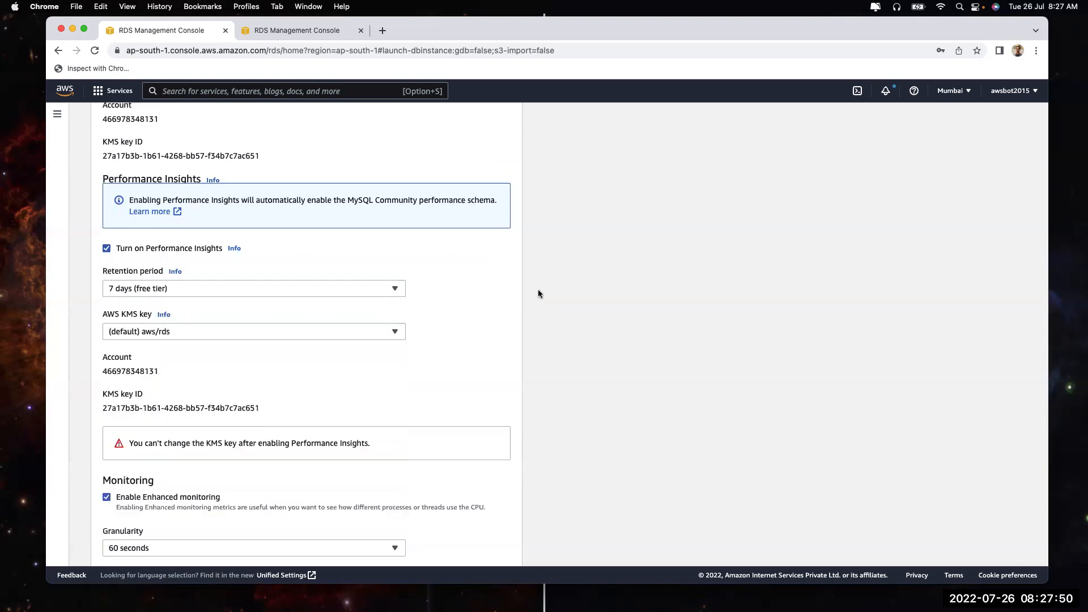
click(229, 290)
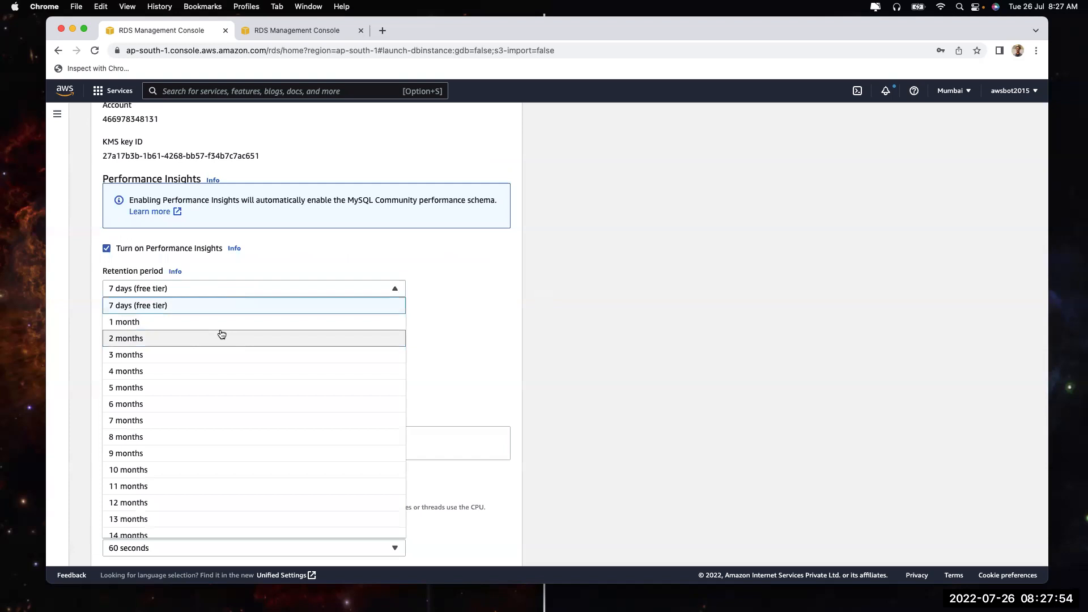
scroll(214, 410, down, 5)
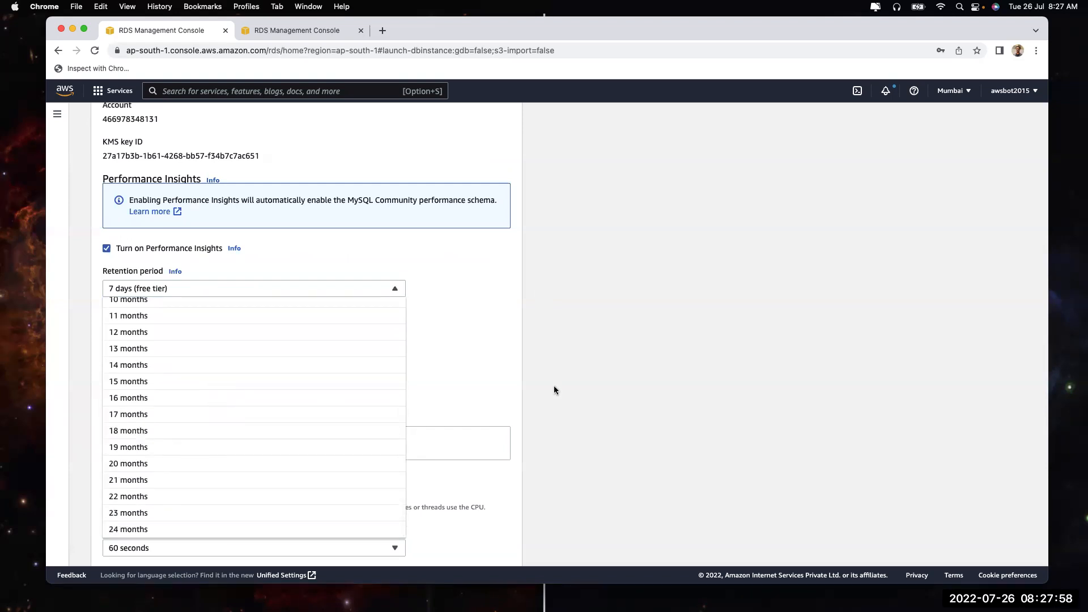
scroll(337, 395, up, 5)
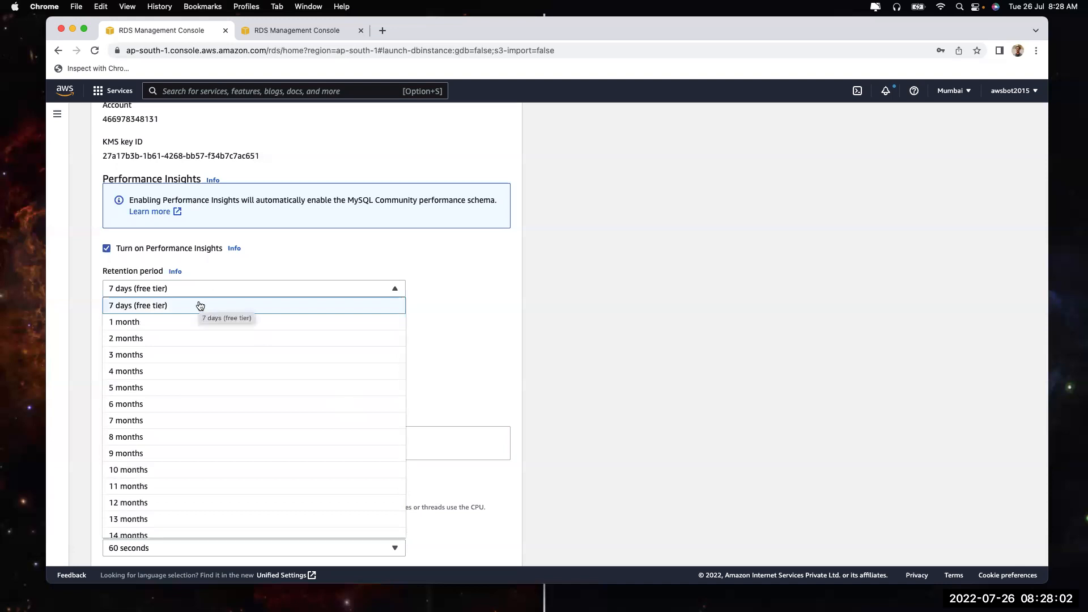
scroll(203, 361, down, 5)
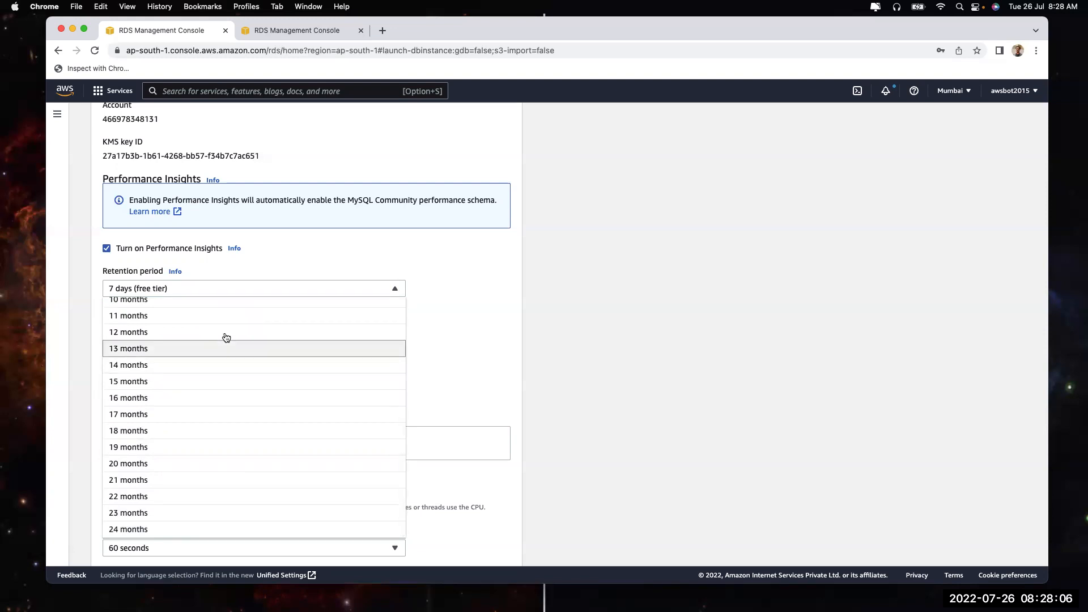
click(614, 395)
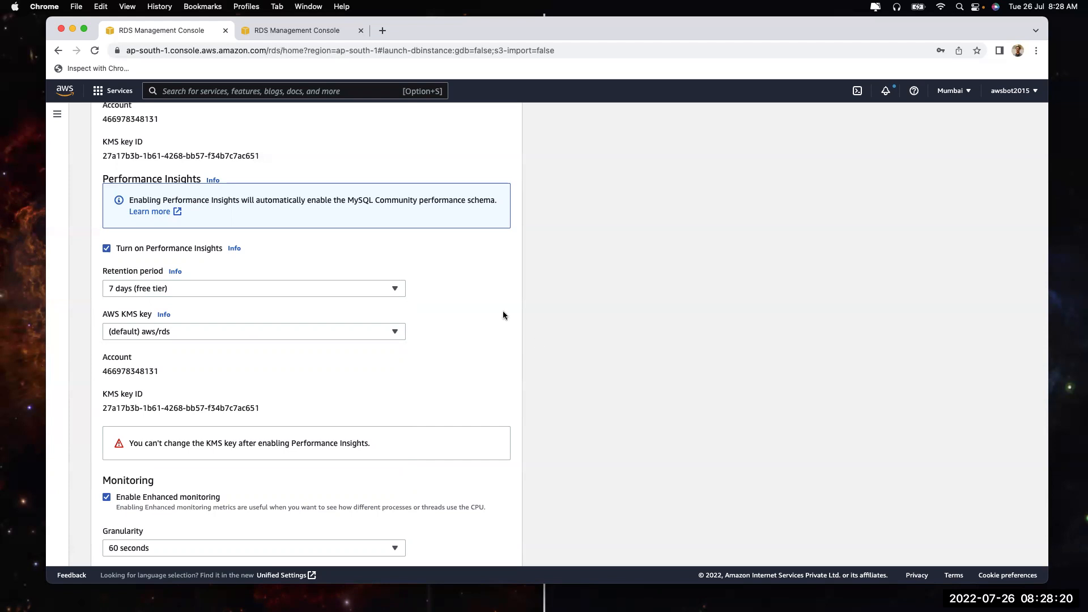
click(368, 291)
click(592, 318)
Keep Enhanced Monitoring granularity at 60 seconds after briefly trying 1 second
scroll(361, 373, down, 4)
scroll(361, 374, down, 2)
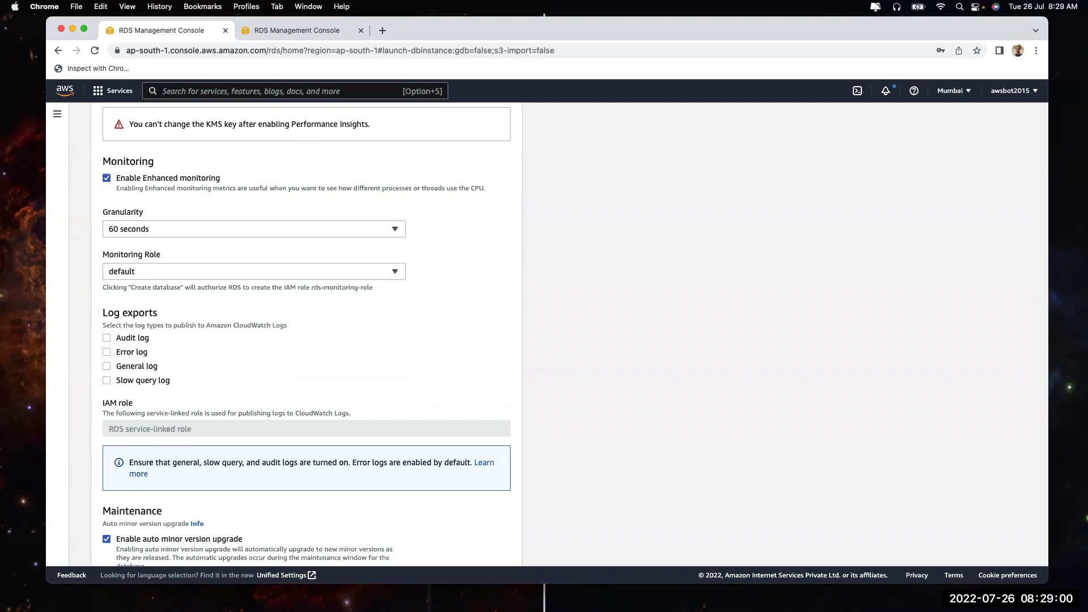
click(240, 230)
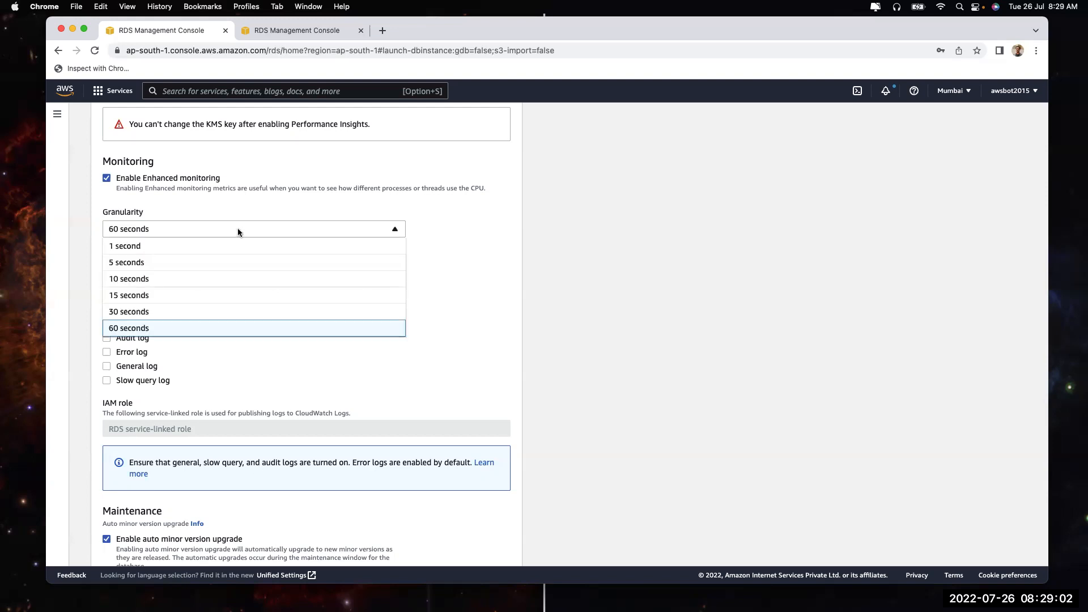
click(232, 248)
click(235, 228)
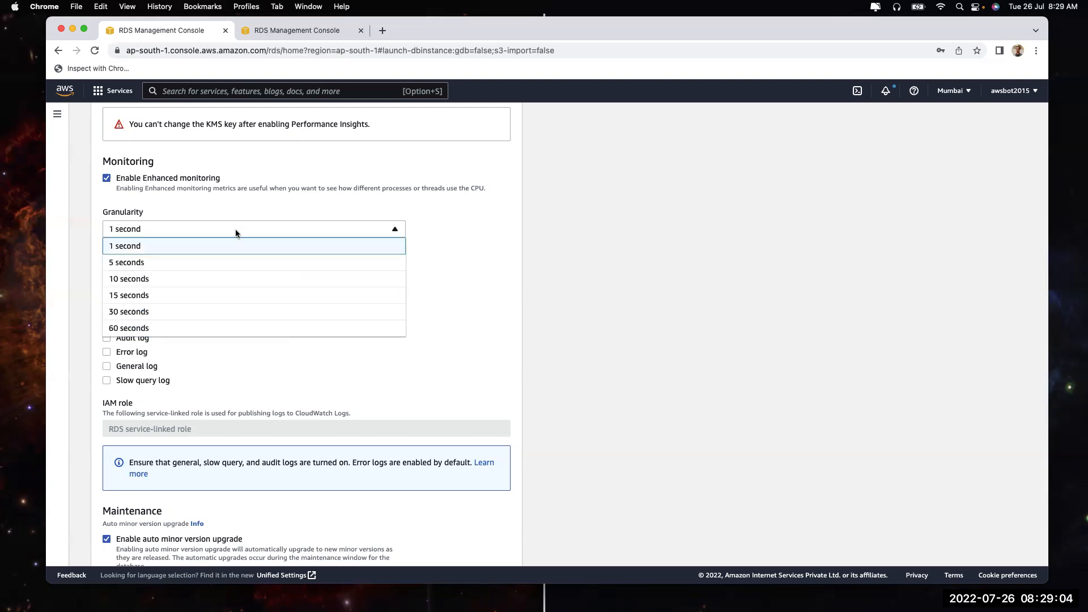
click(215, 327)
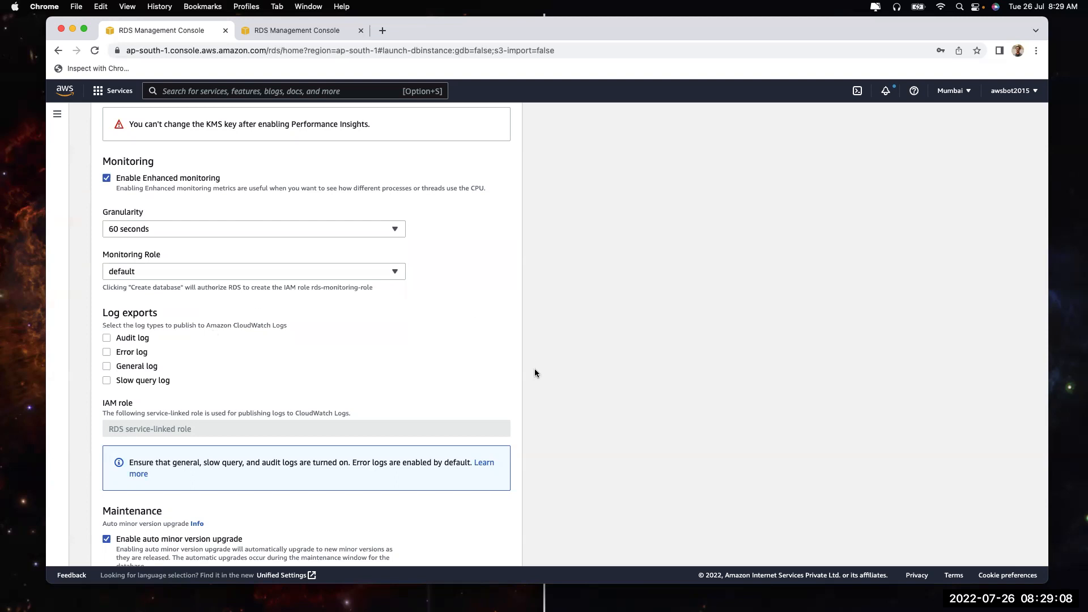
scroll(212, 425, down, 3)
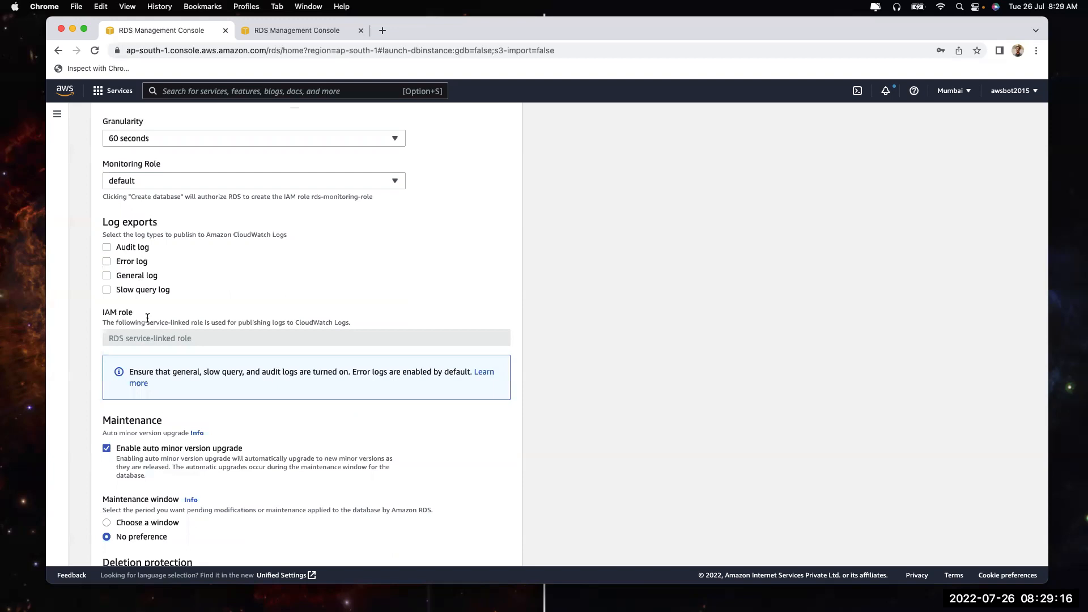
Briefly toggle audit log export and point out the Audit, Slow query and Error log options
click(127, 246)
click(126, 246)
drag(116, 247, 140, 247)
drag(117, 289, 179, 289)
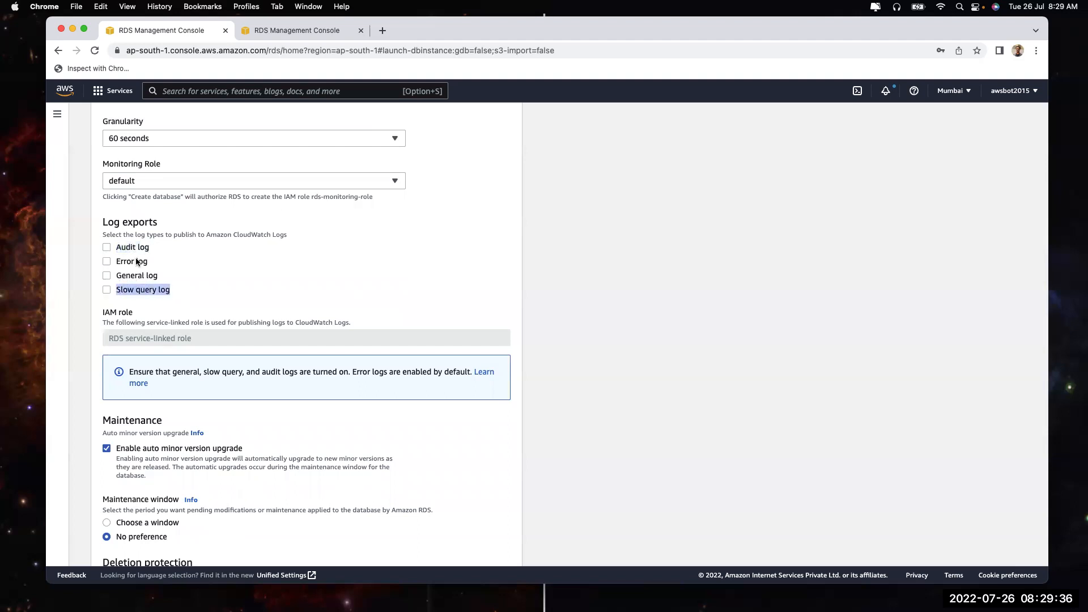
drag(117, 260, 164, 261)
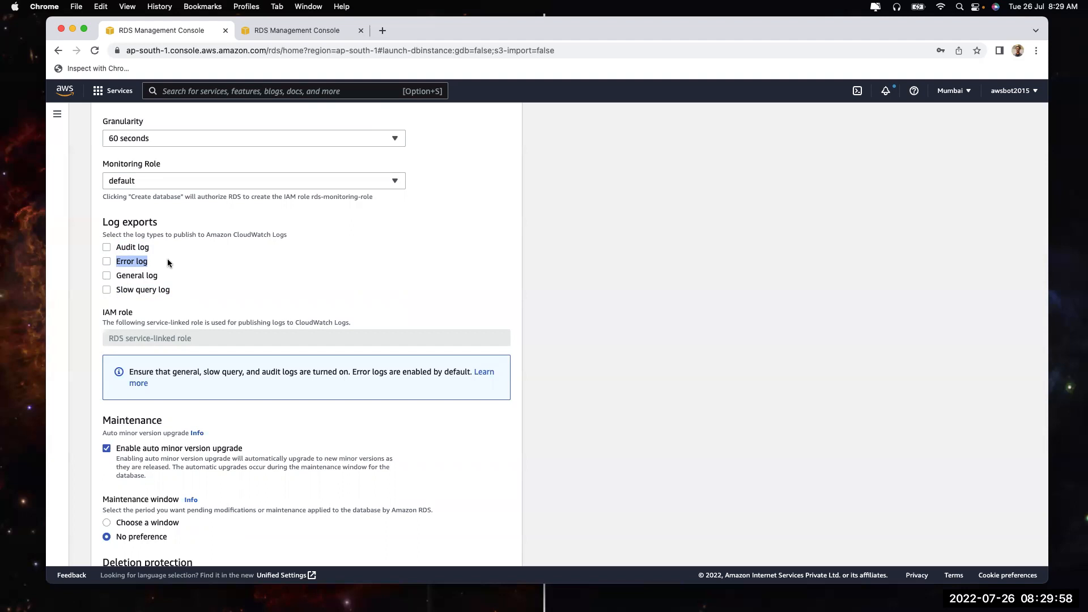
Try error and slow query log exports, leaving only the general log export enabled
click(132, 260)
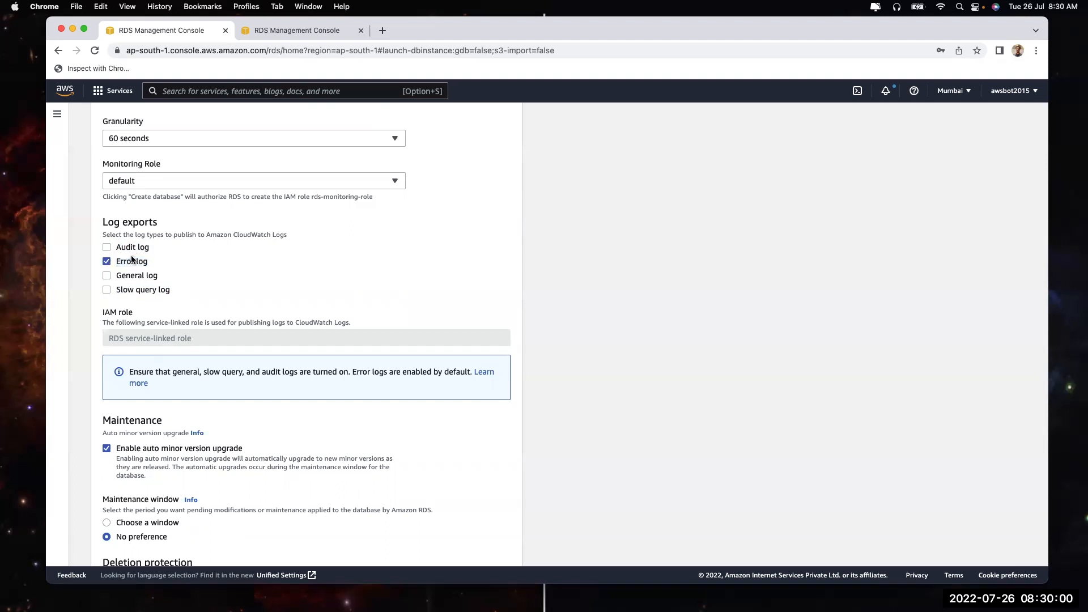
drag(115, 261, 162, 261)
click(119, 261)
click(126, 292)
click(125, 291)
click(125, 291)
click(125, 292)
click(125, 278)
Keep auto minor version upgrade on and choose a Monday 00:00 UTC, 0.5-hour maintenance window
scroll(124, 276, down, 3)
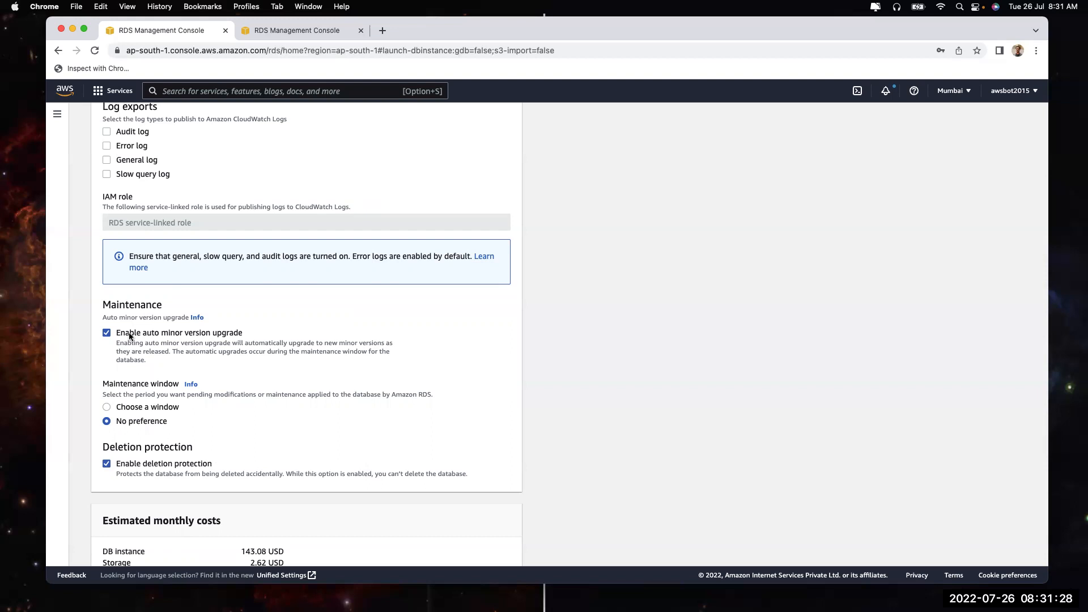
click(129, 336)
click(129, 336)
click(129, 336)
click(129, 335)
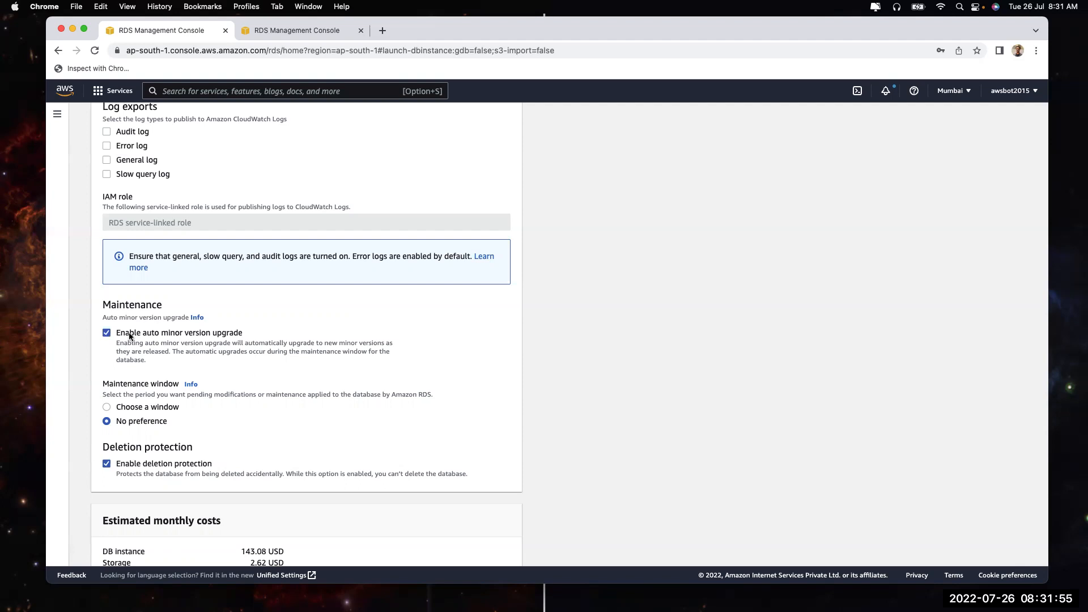
scroll(131, 362, down, 2)
click(130, 363)
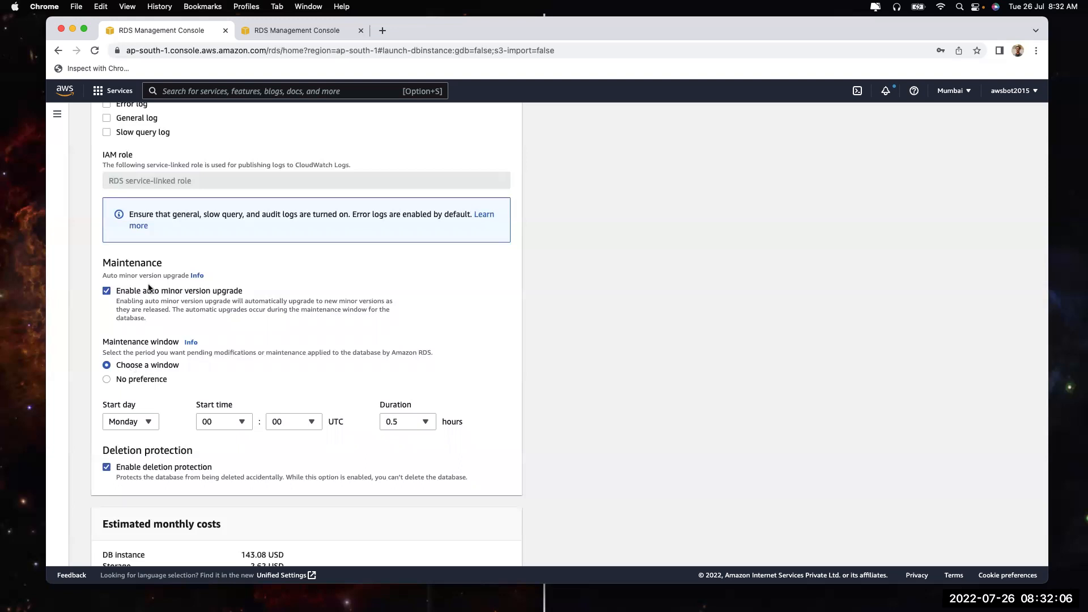
Review the form and set the maintenance window back to No preference
scroll(148, 288, up, 15)
scroll(148, 288, up, 15)
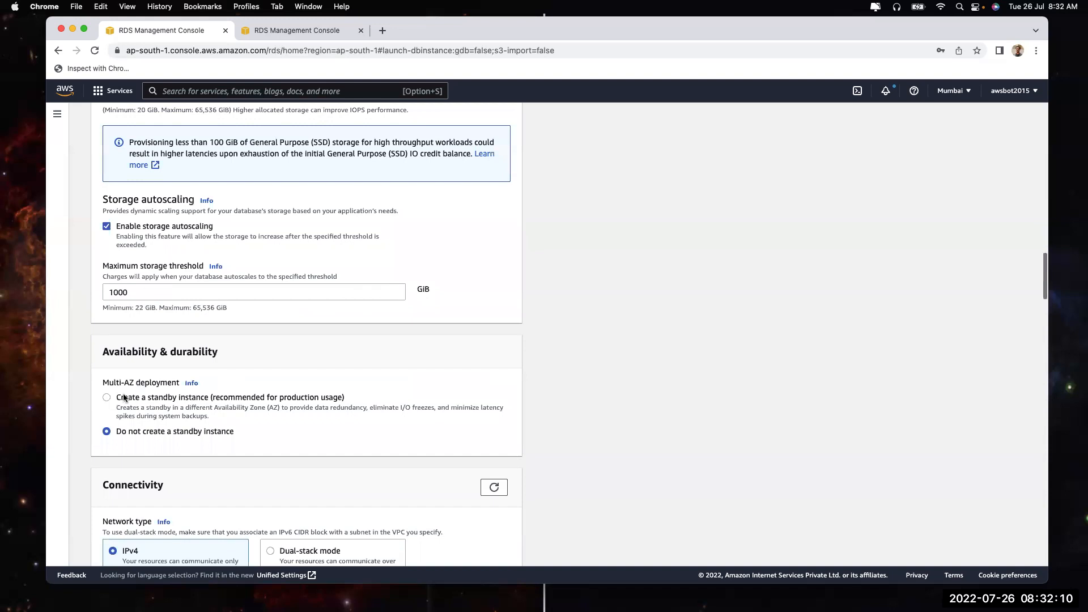
scroll(205, 454, down, 20)
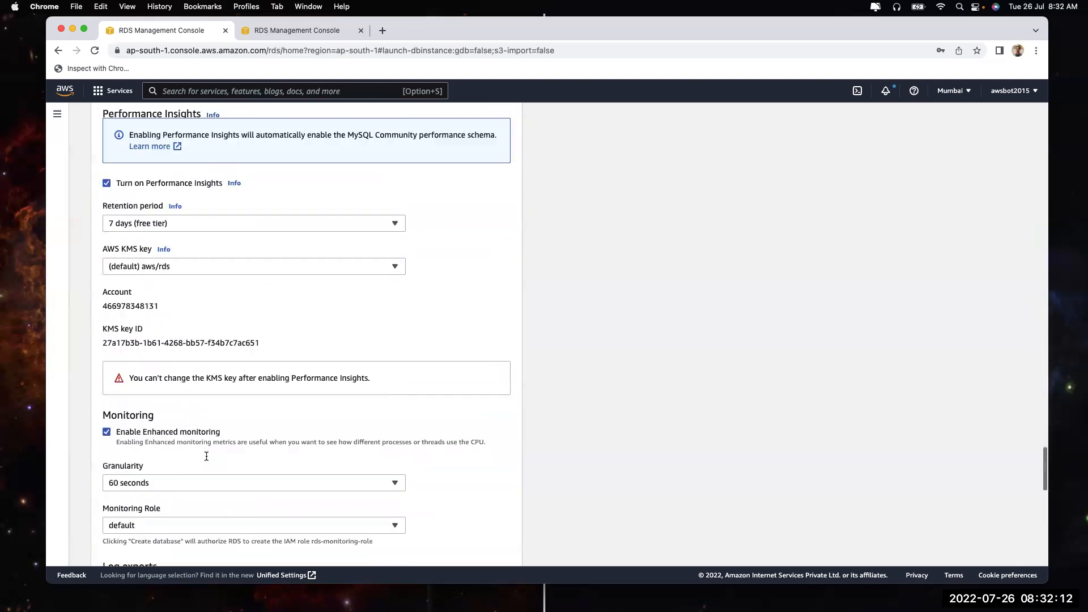
scroll(206, 456, up, 3)
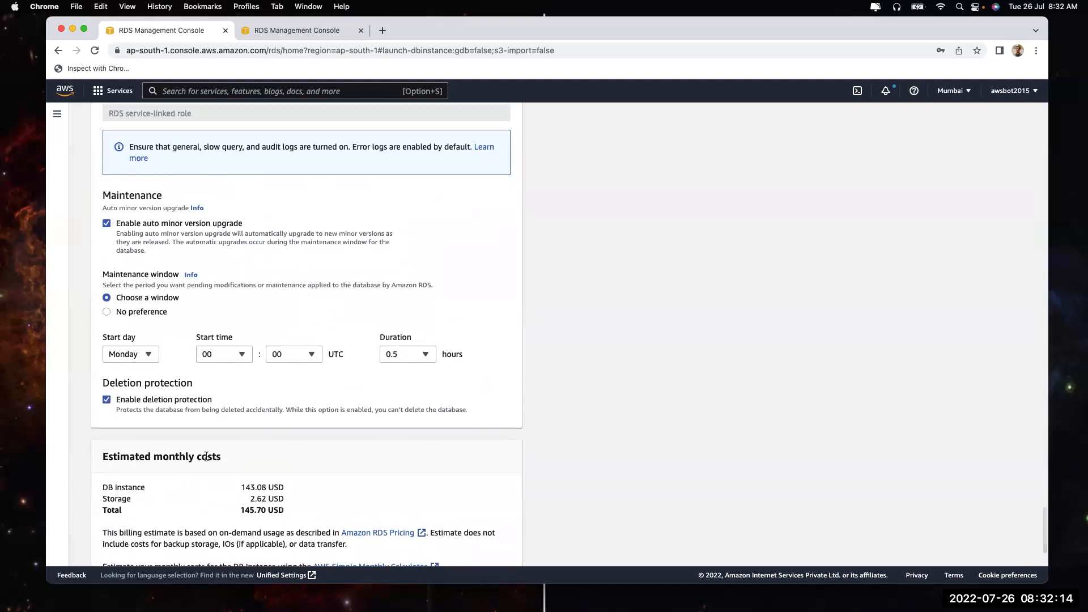
scroll(206, 456, up, 1)
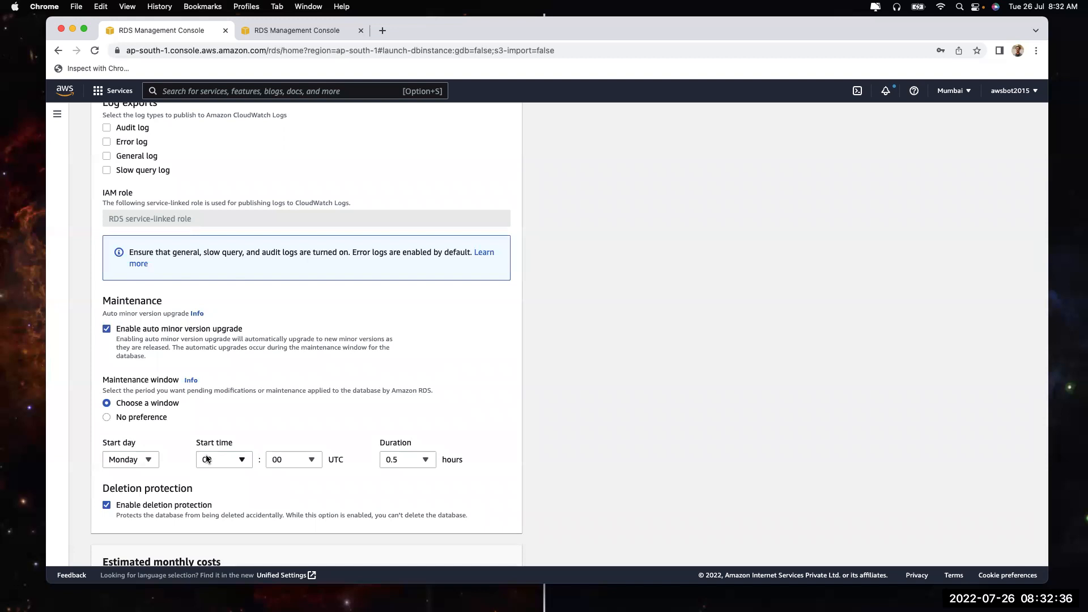
click(146, 420)
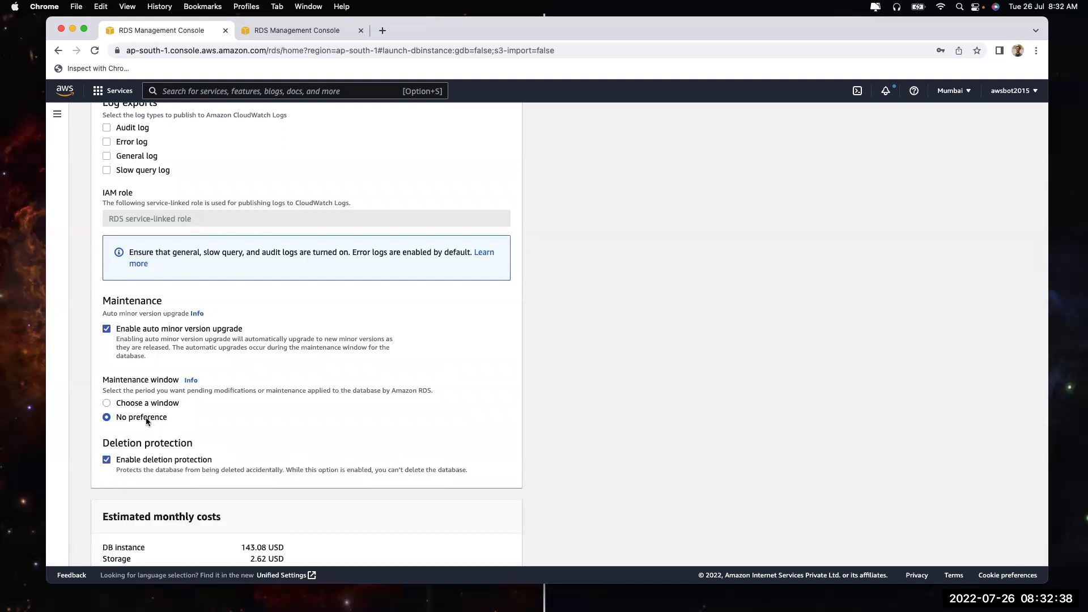
click(144, 406)
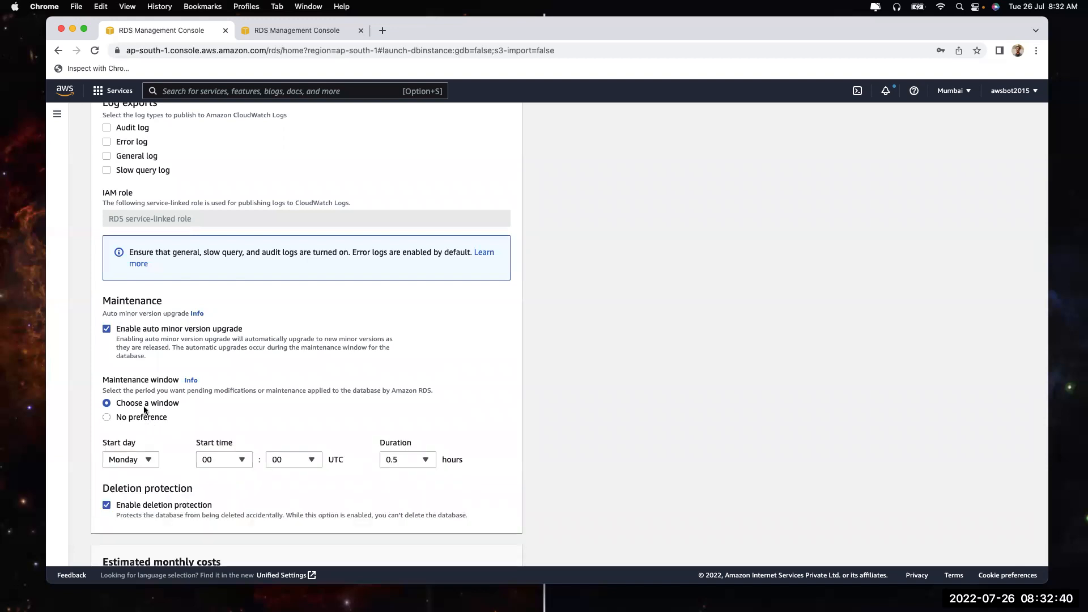
click(128, 421)
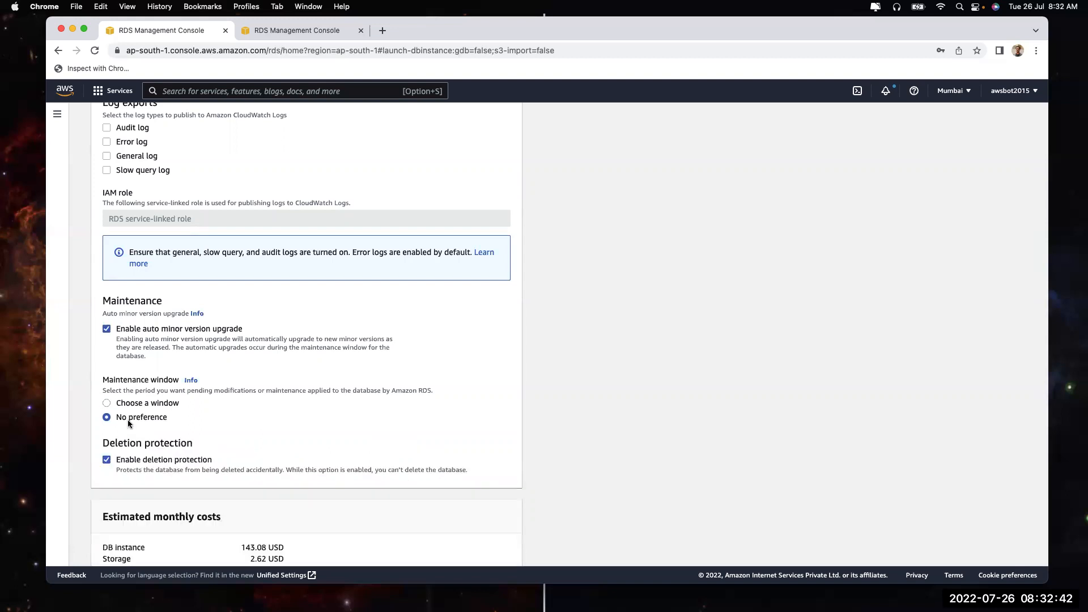
Turn off deletion protection and check the 145.70 USD estimated monthly cost
click(193, 460)
scroll(264, 487, down, 5)
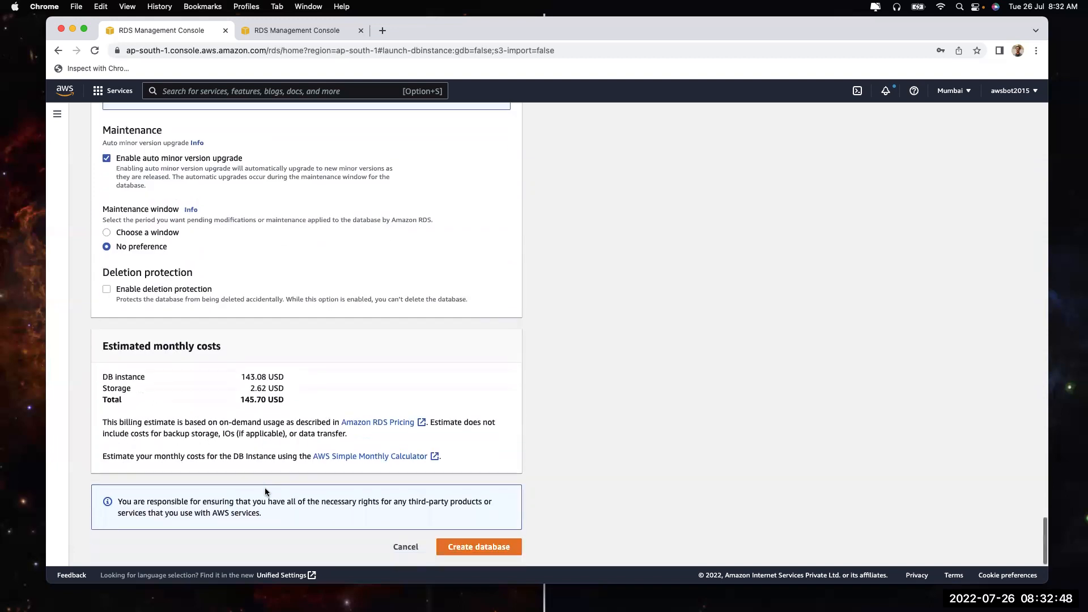
scroll(420, 400, up, 20)
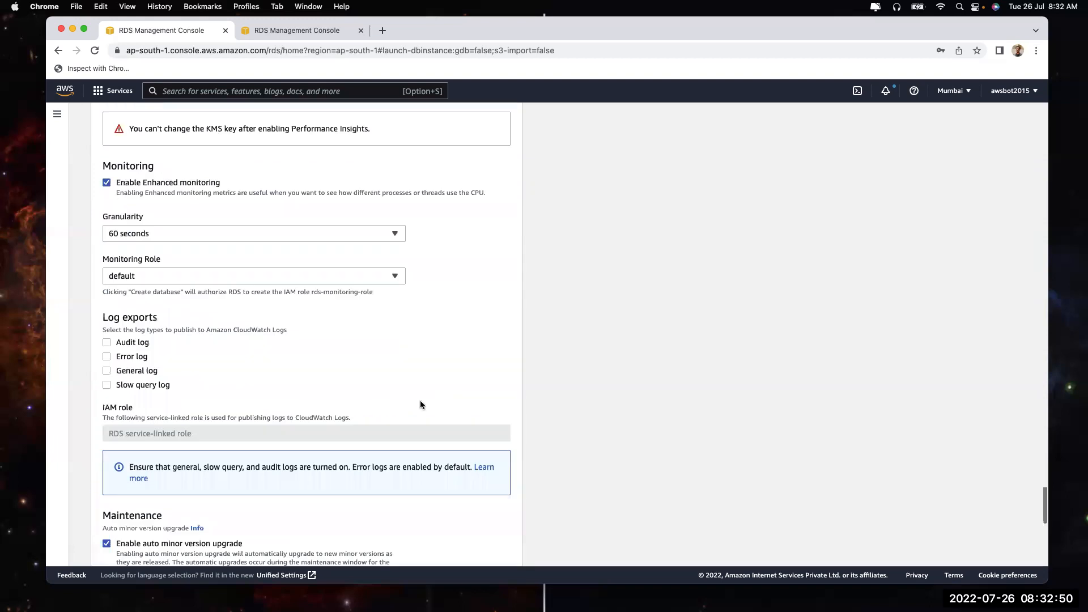
scroll(421, 400, down, 10)
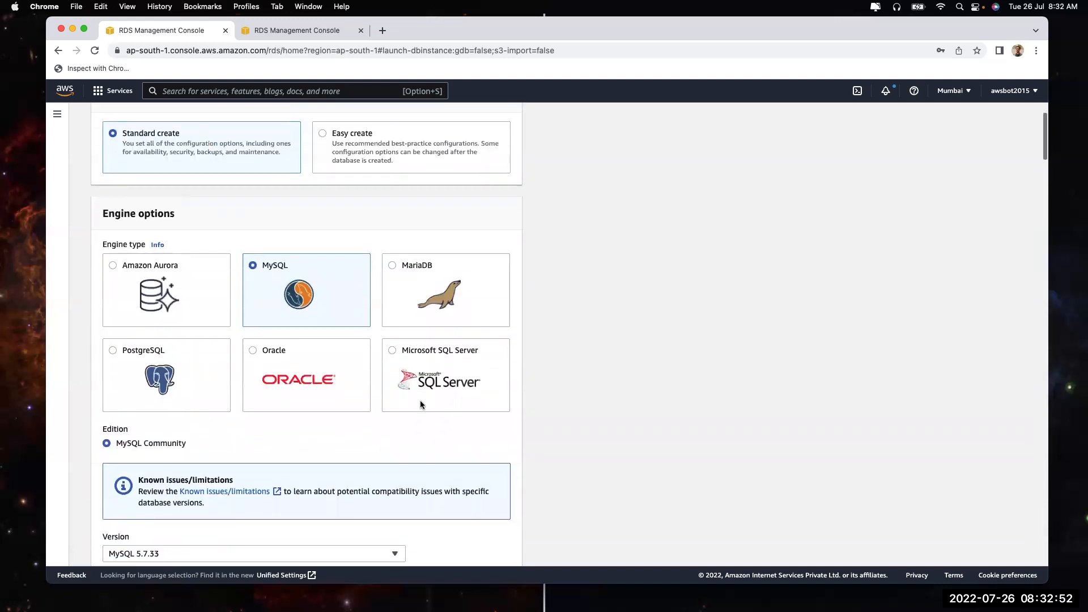
scroll(420, 400, down, 20)
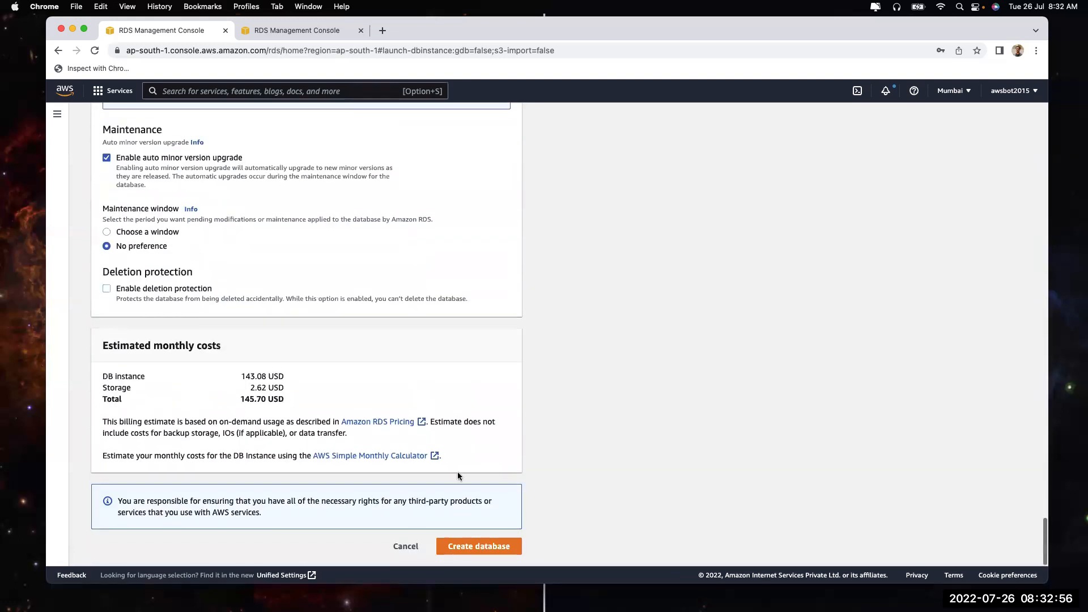
Submit the dev database and dismiss Chrome's password warning and save prompt
click(476, 545)
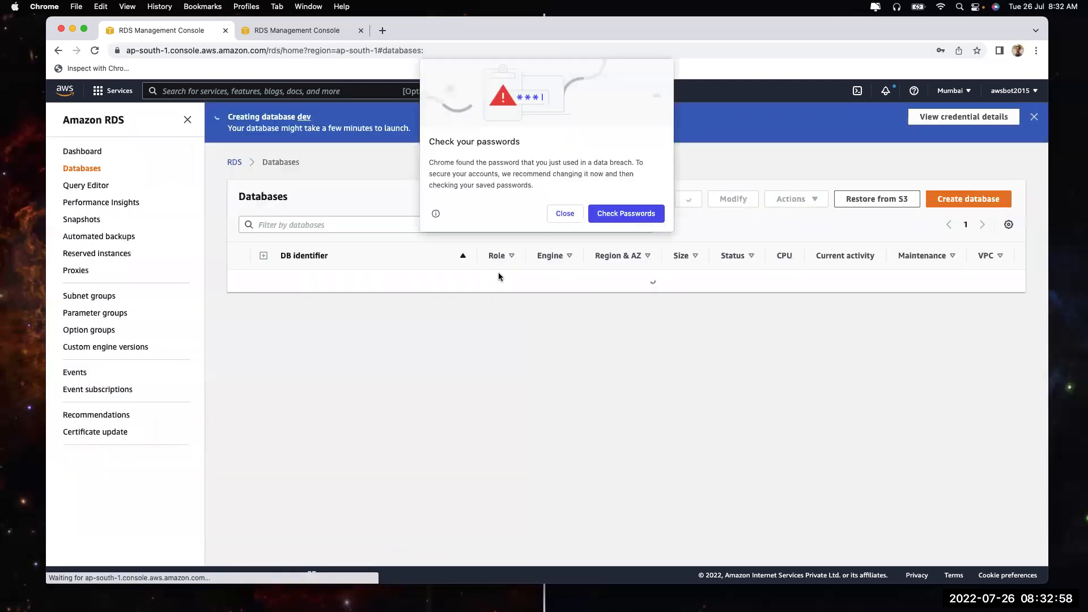
click(561, 214)
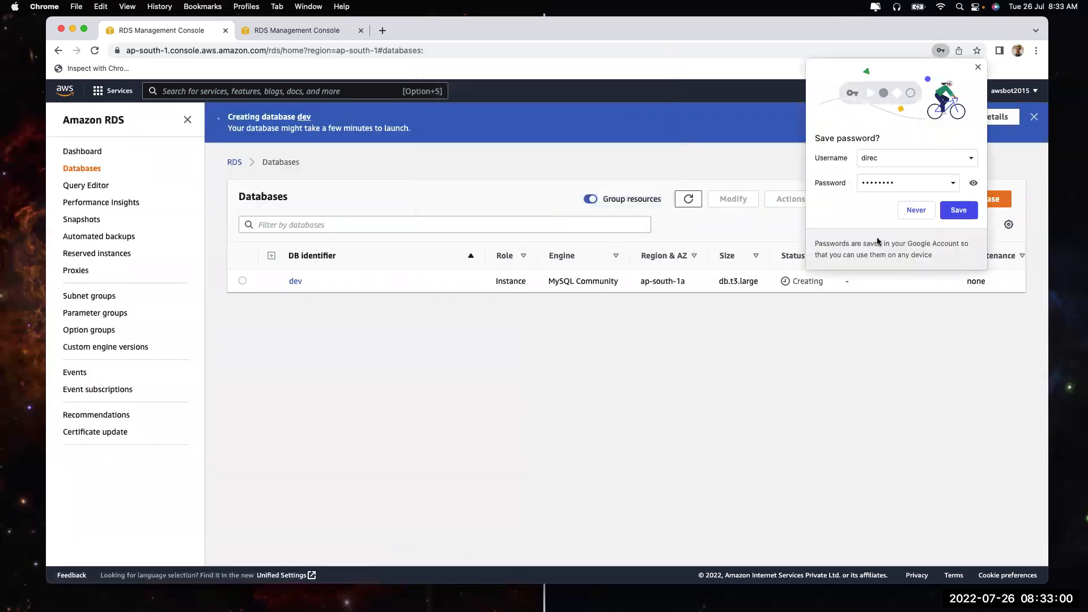
click(972, 184)
click(884, 157)
click(977, 67)
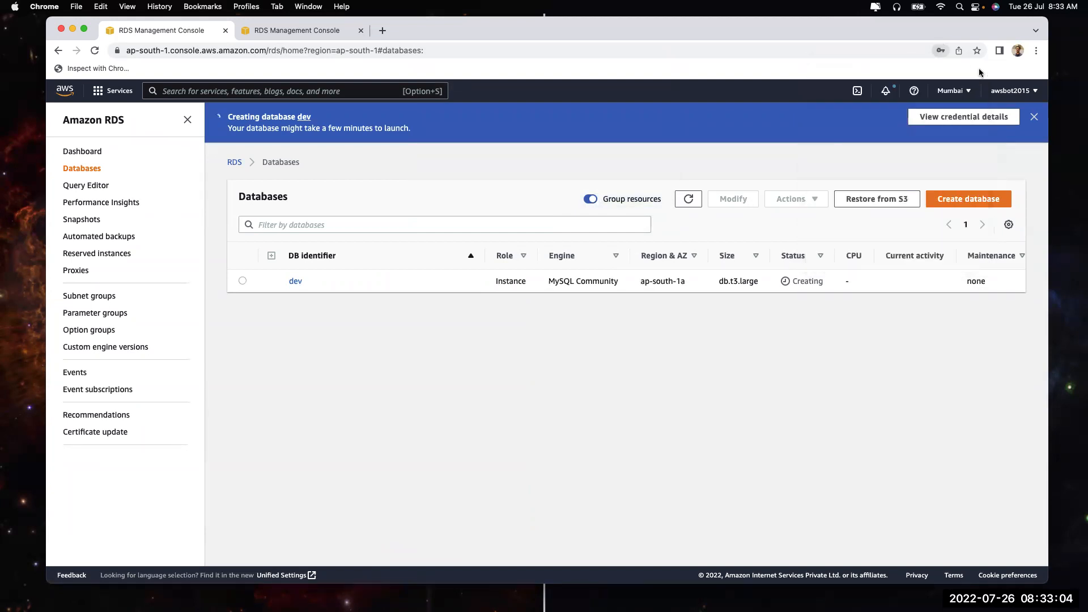
Open dev's Configuration details and select the master username value
click(297, 283)
scroll(377, 432, down, 5)
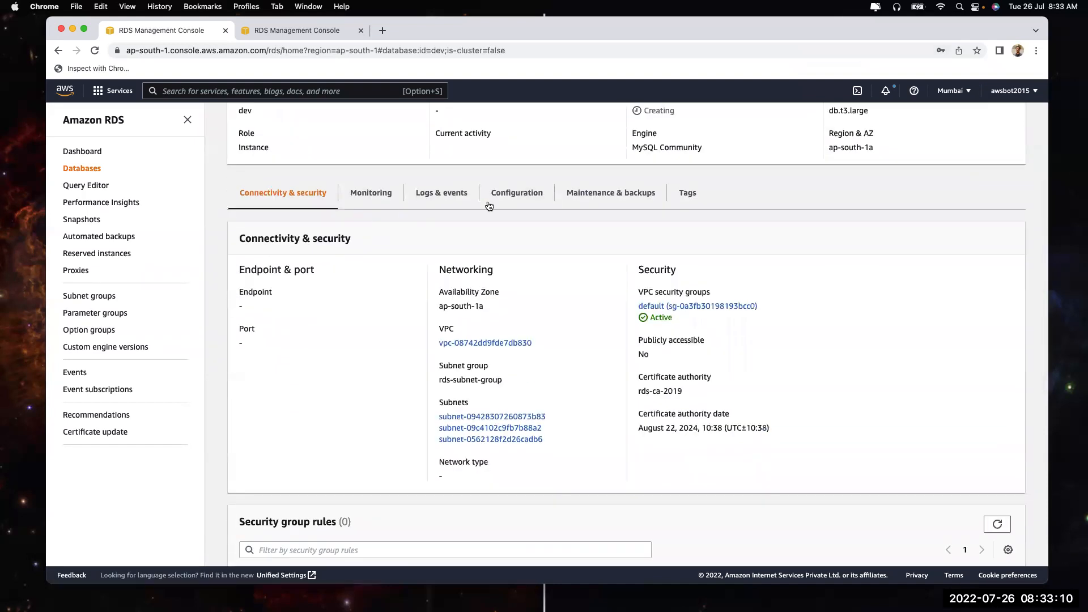
click(513, 202)
scroll(555, 430, down, 3)
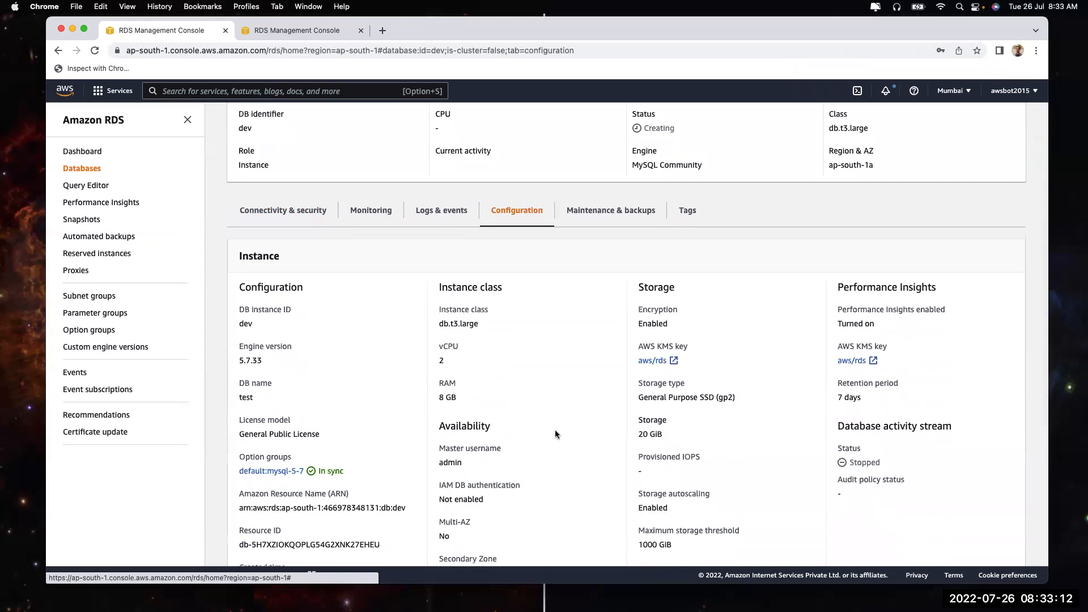
scroll(555, 429, down, 2)
drag(438, 402, 462, 401)
click(463, 403)
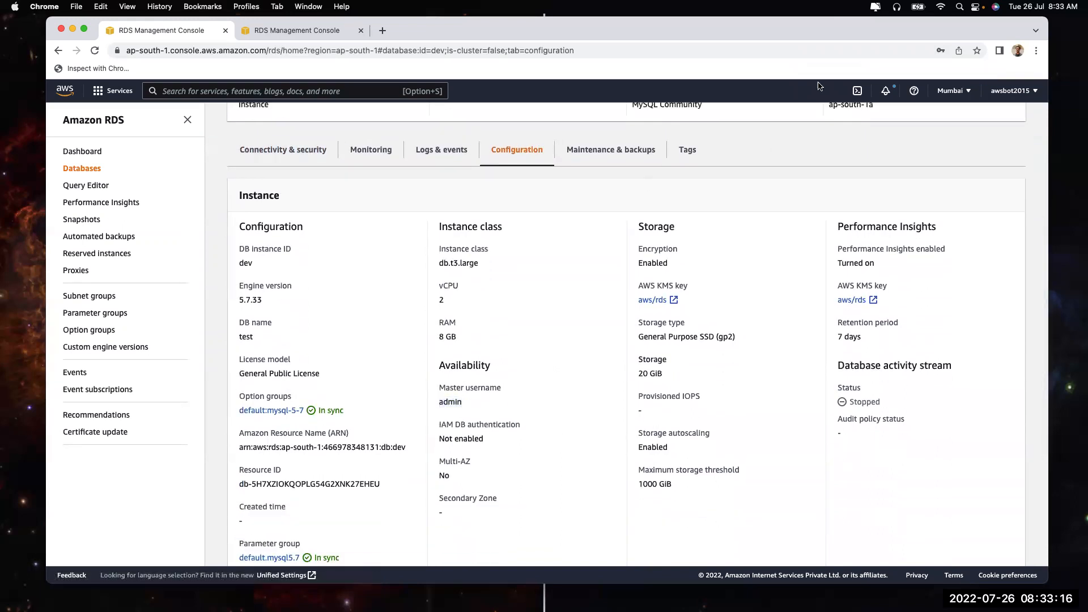
double_click(445, 403)
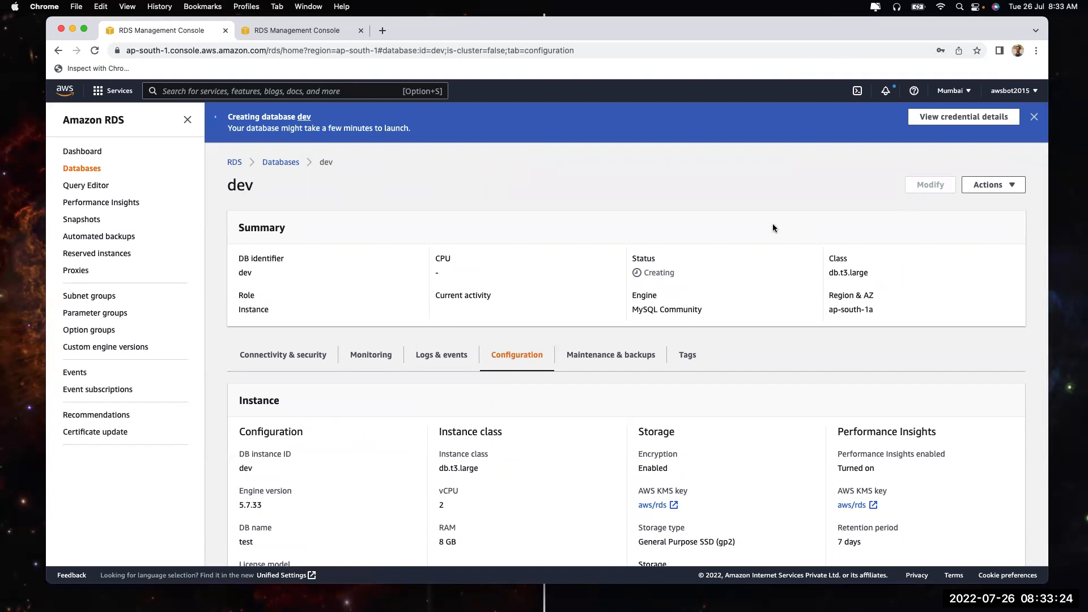
View dev's Connectivity & security details showing Creating status, then its Monitoring metrics
click(286, 355)
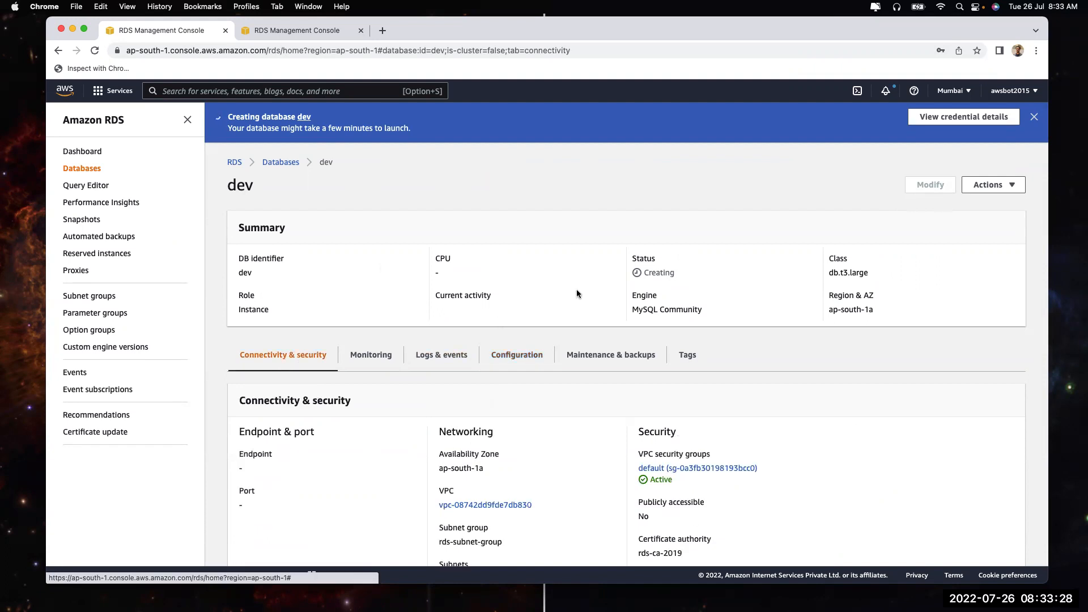
drag(644, 274, 679, 275)
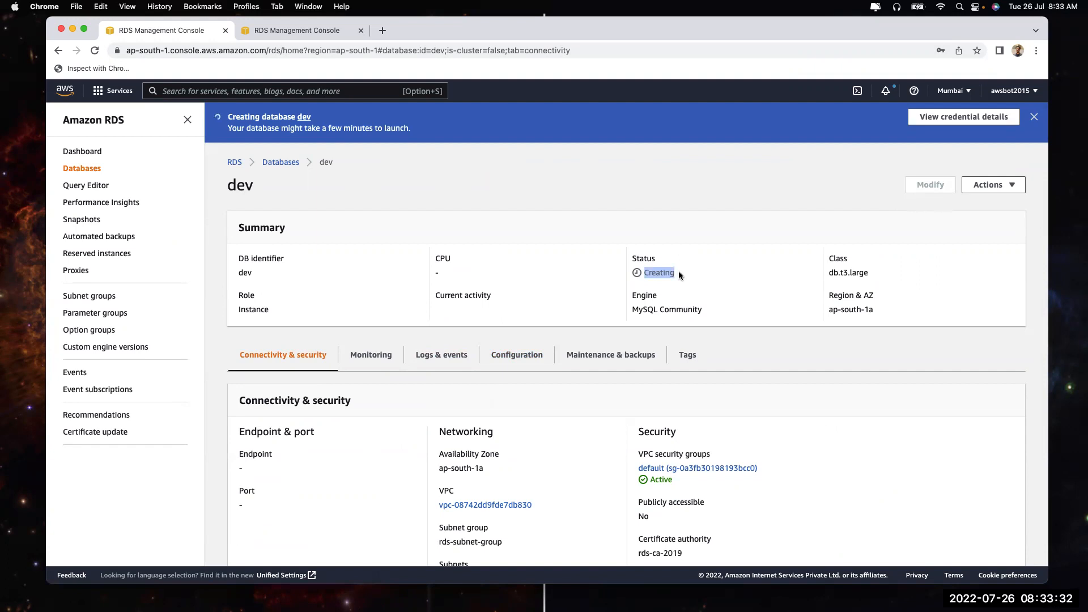
click(372, 357)
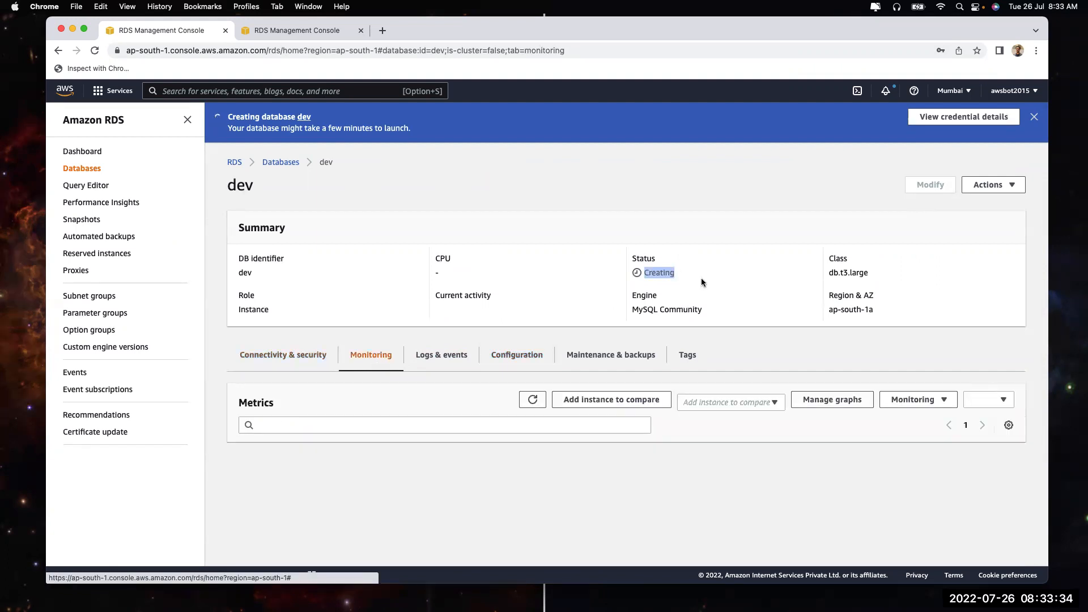
scroll(627, 385, down, 3)
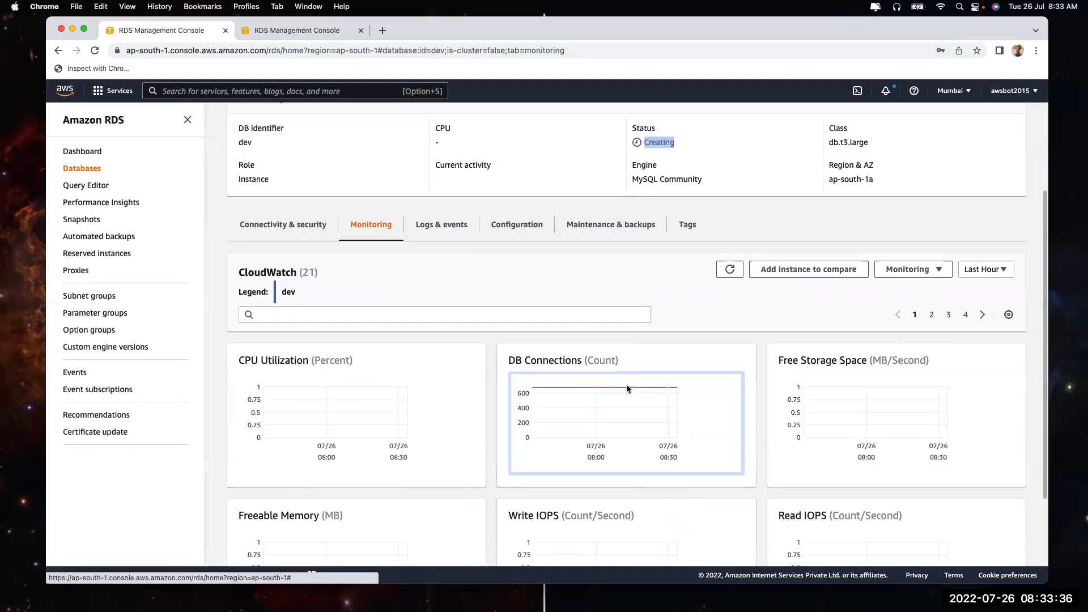
click(624, 406)
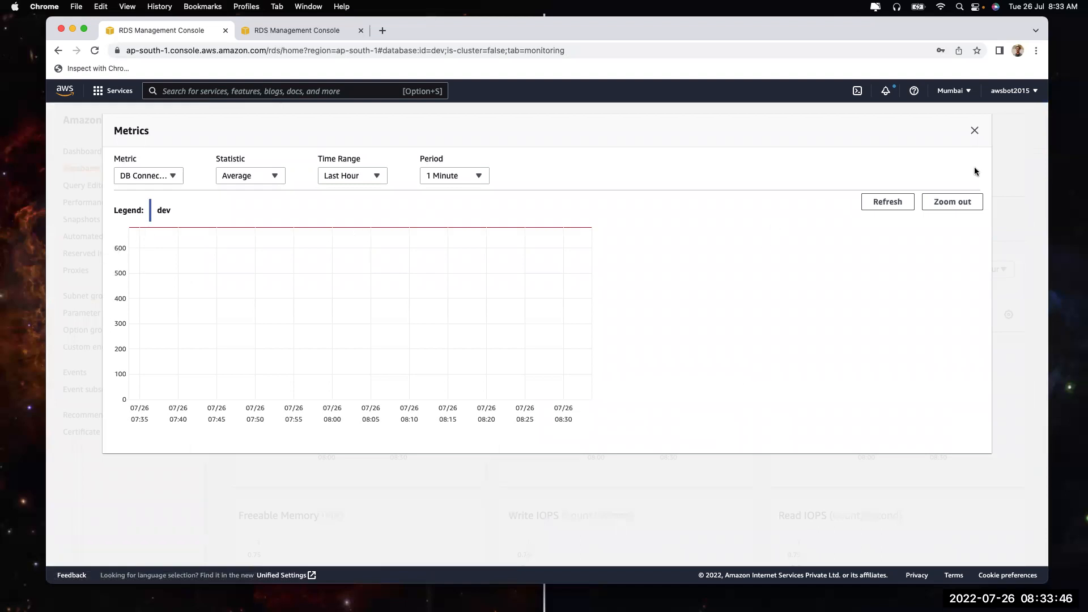
click(975, 129)
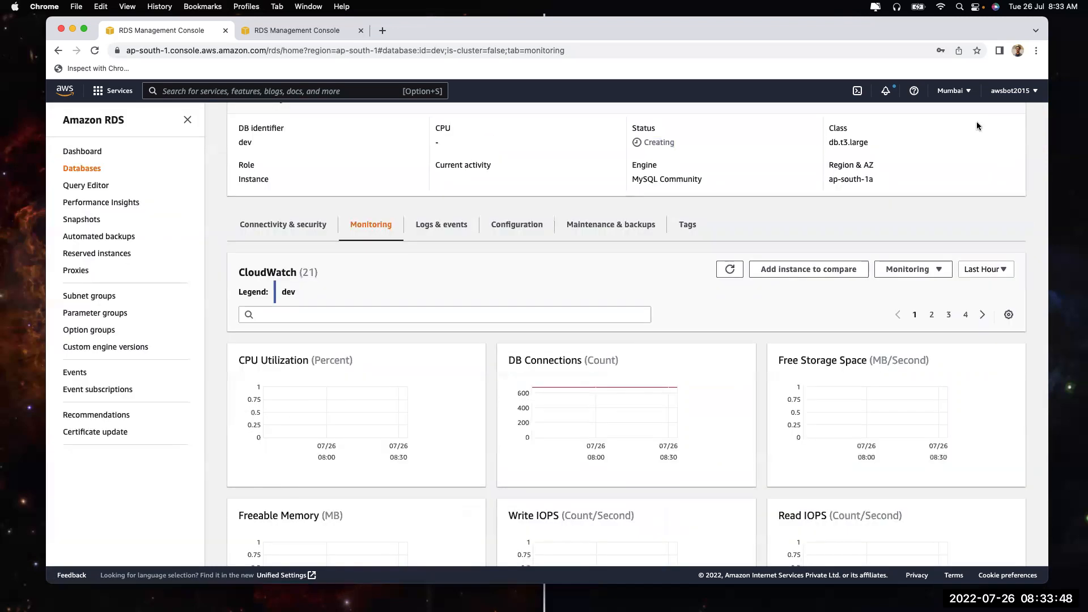
scroll(712, 293, down, 3)
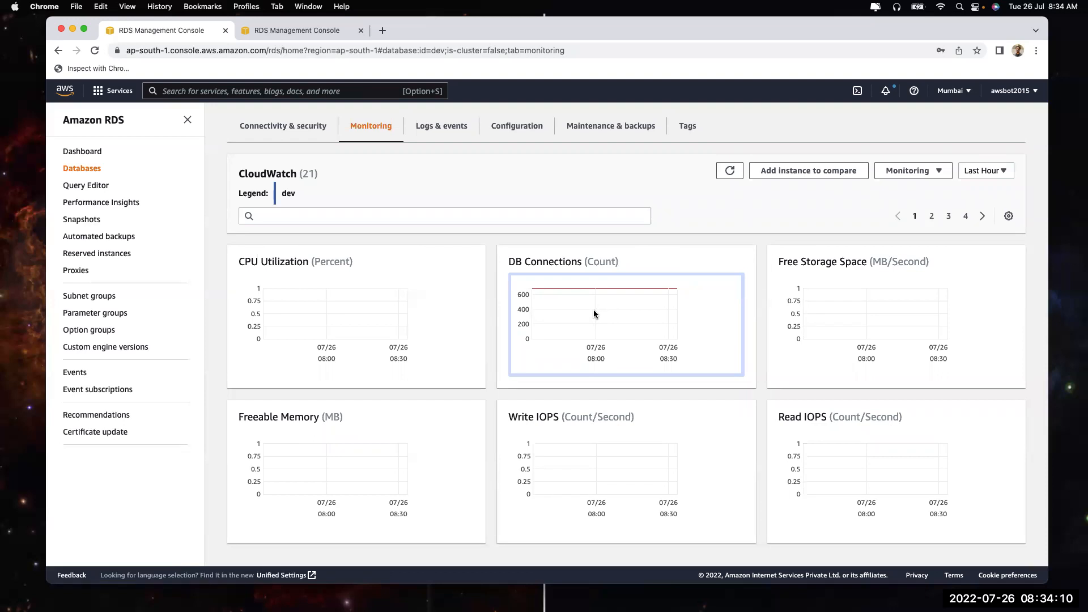
scroll(593, 309, up, 2)
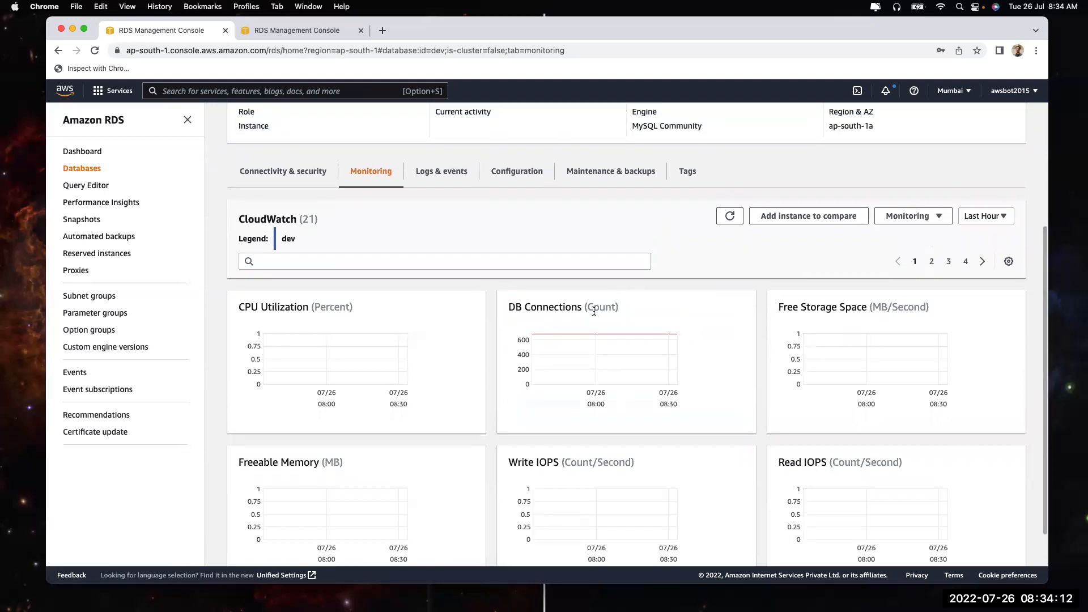
scroll(593, 310, down, 2)
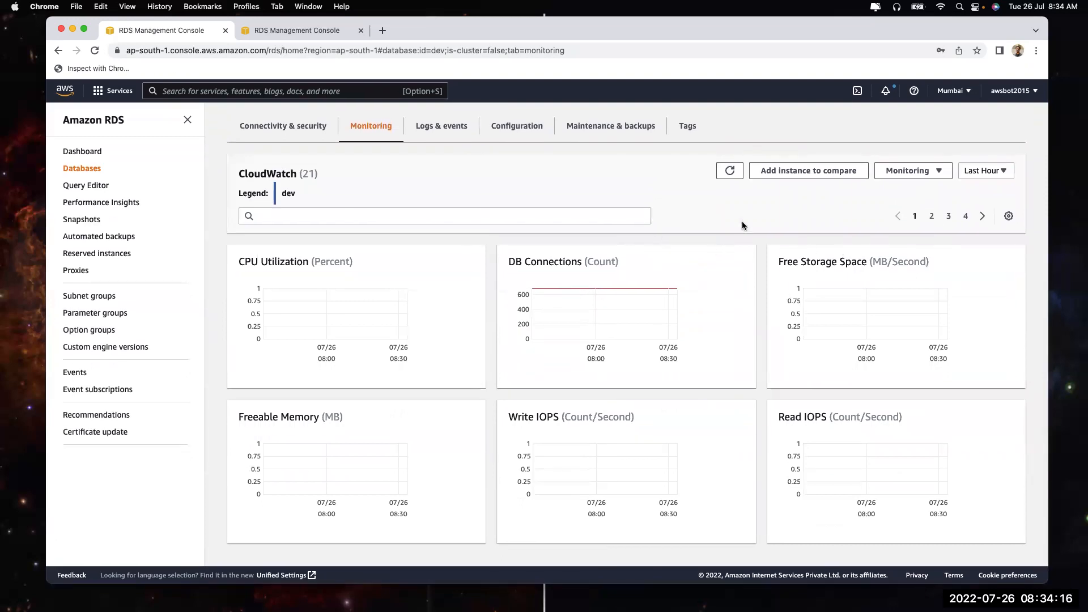
click(931, 216)
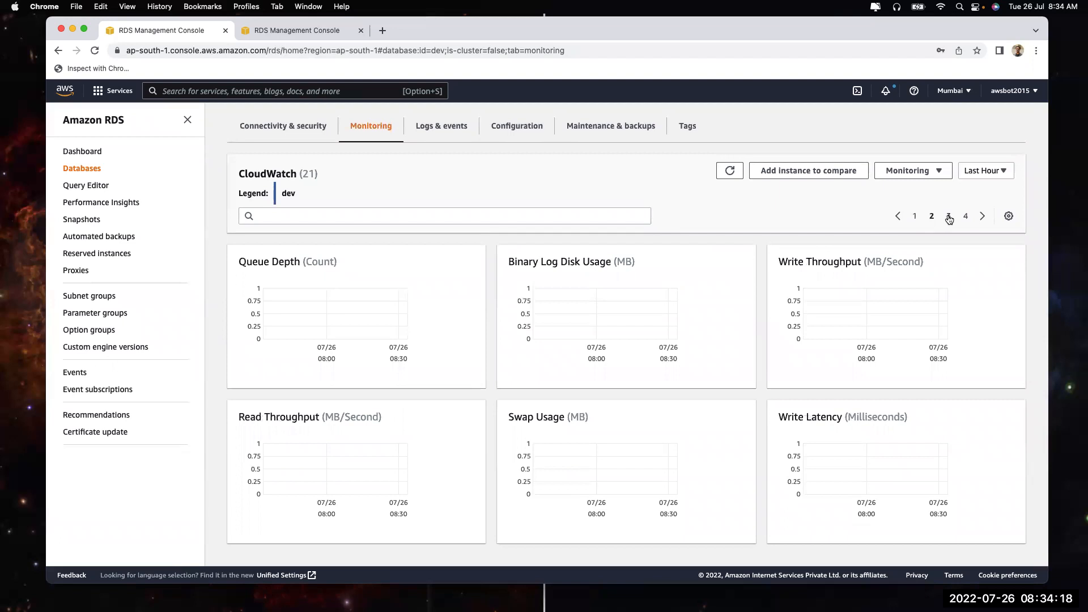
click(948, 216)
click(967, 216)
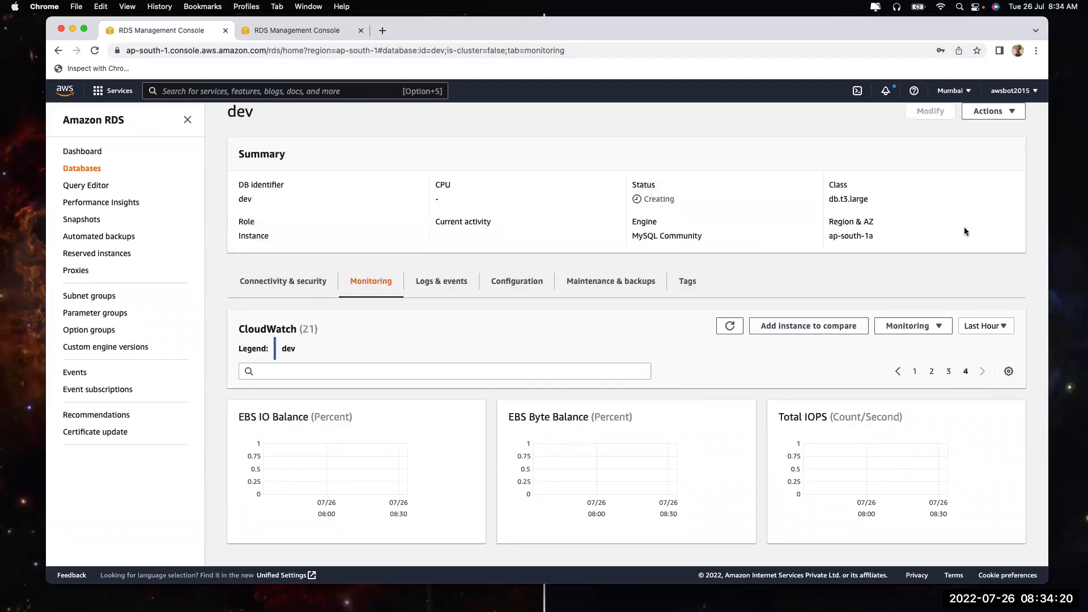
click(913, 371)
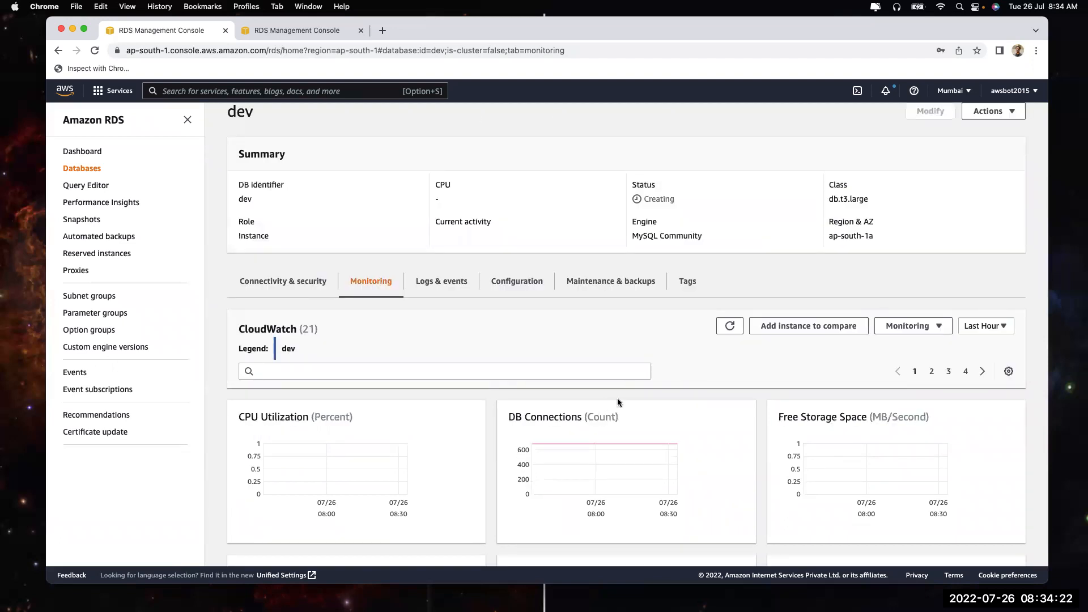
scroll(617, 402, down, 3)
scroll(617, 402, up, 5)
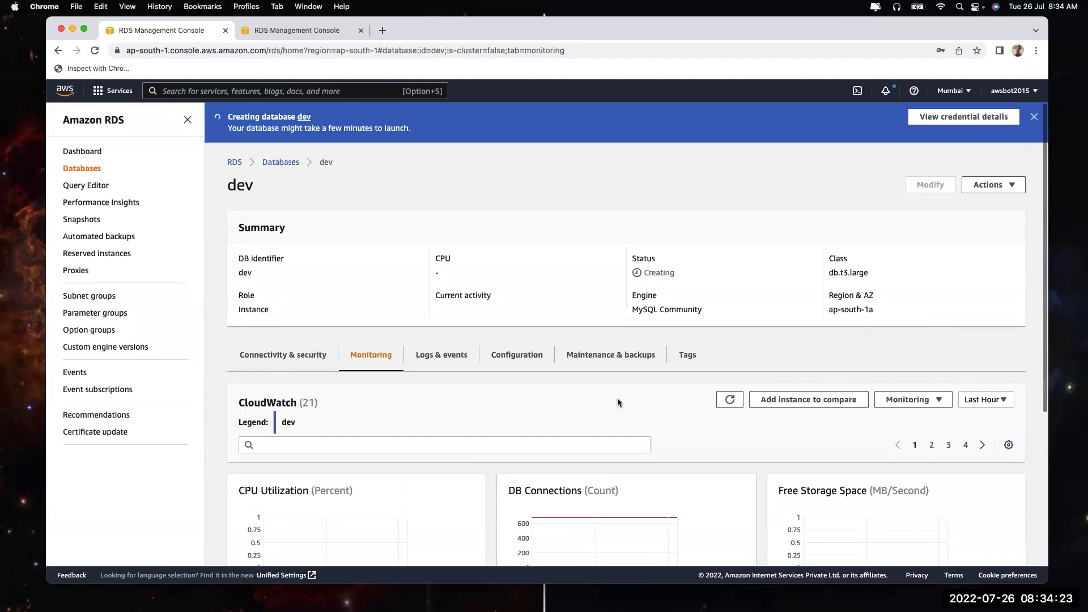
Look at the Query Editor and Performance Insights pages from the RDS navigation
click(80, 188)
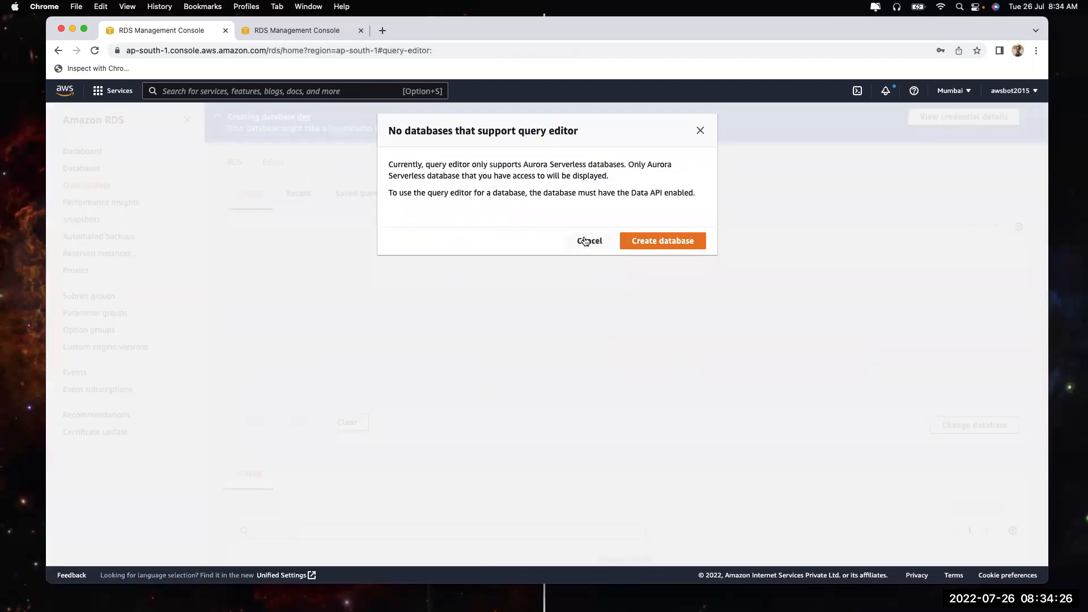
click(585, 241)
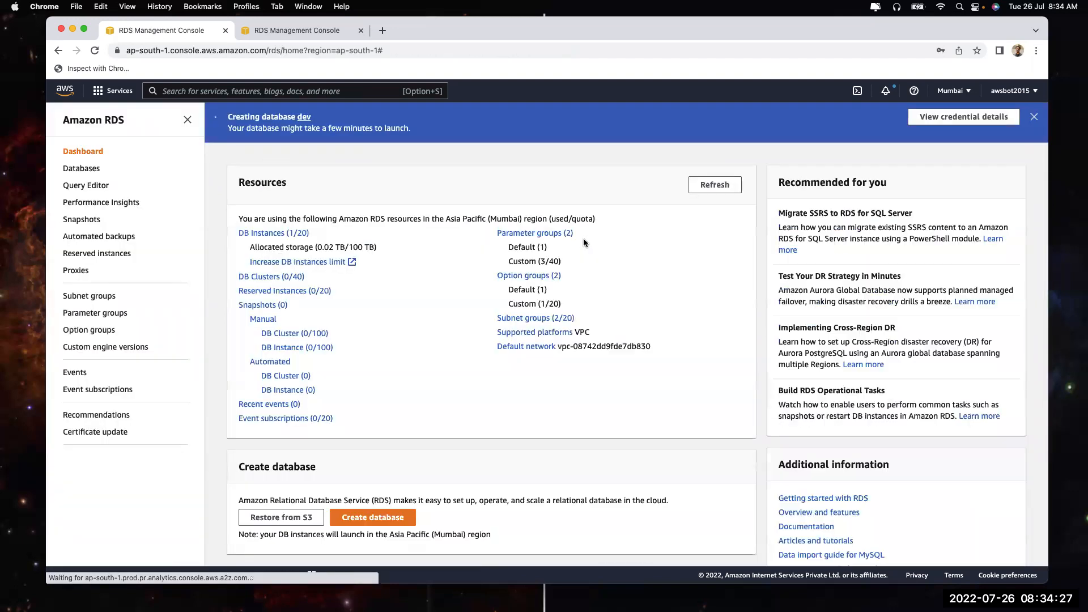
click(82, 170)
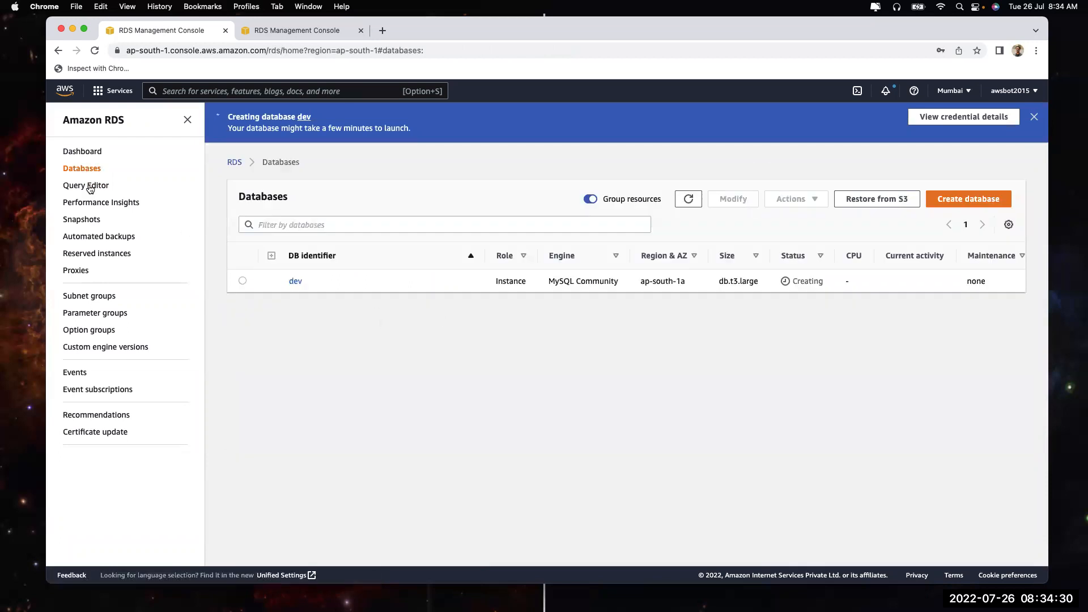
click(85, 187)
click(86, 203)
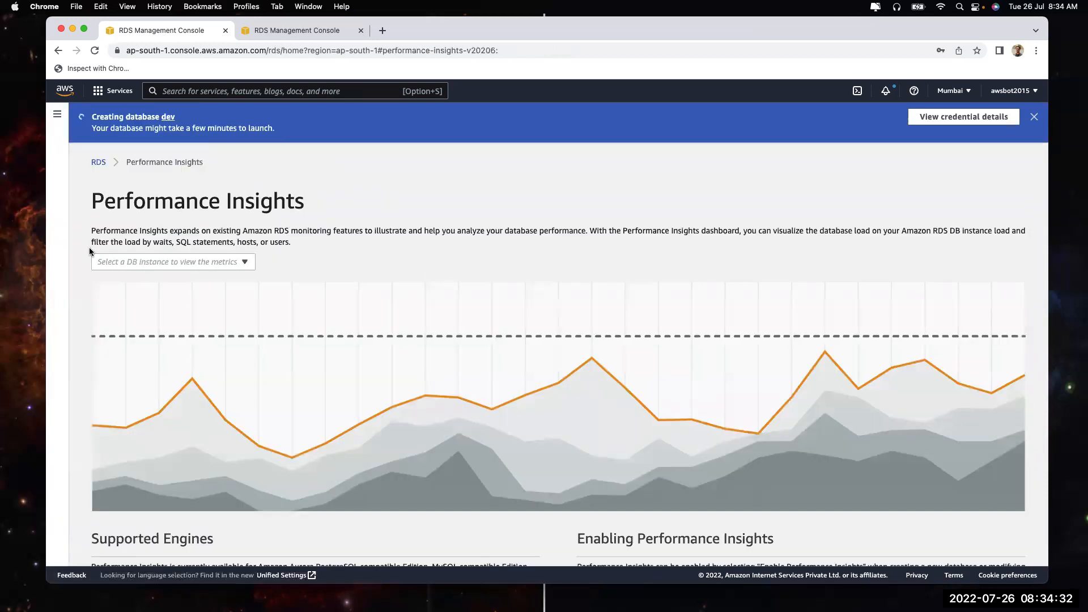
click(57, 114)
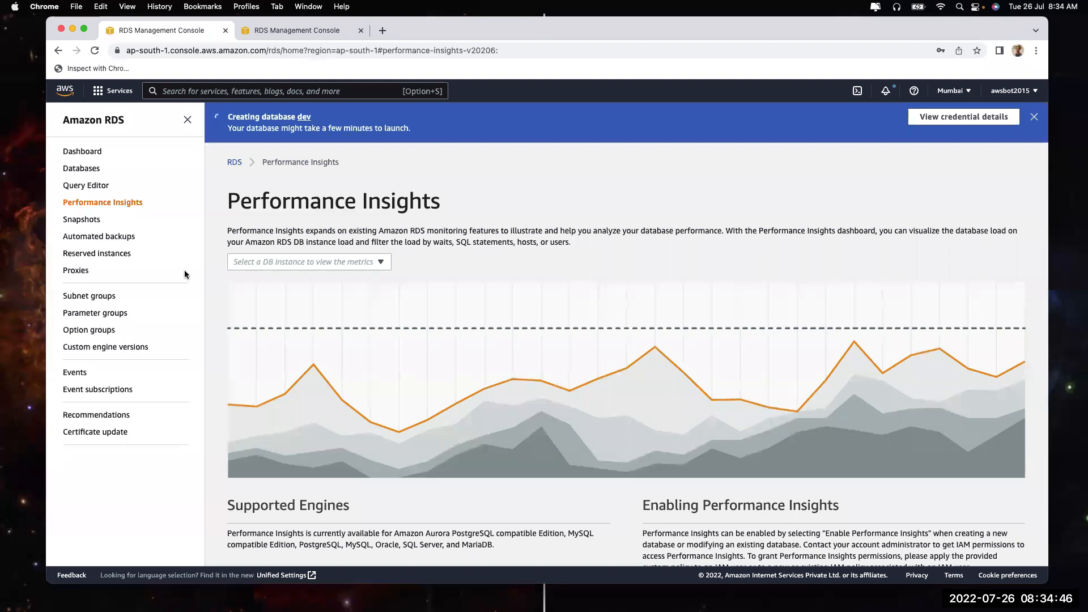
Start a new Create database form from the RDS dashboard
click(82, 153)
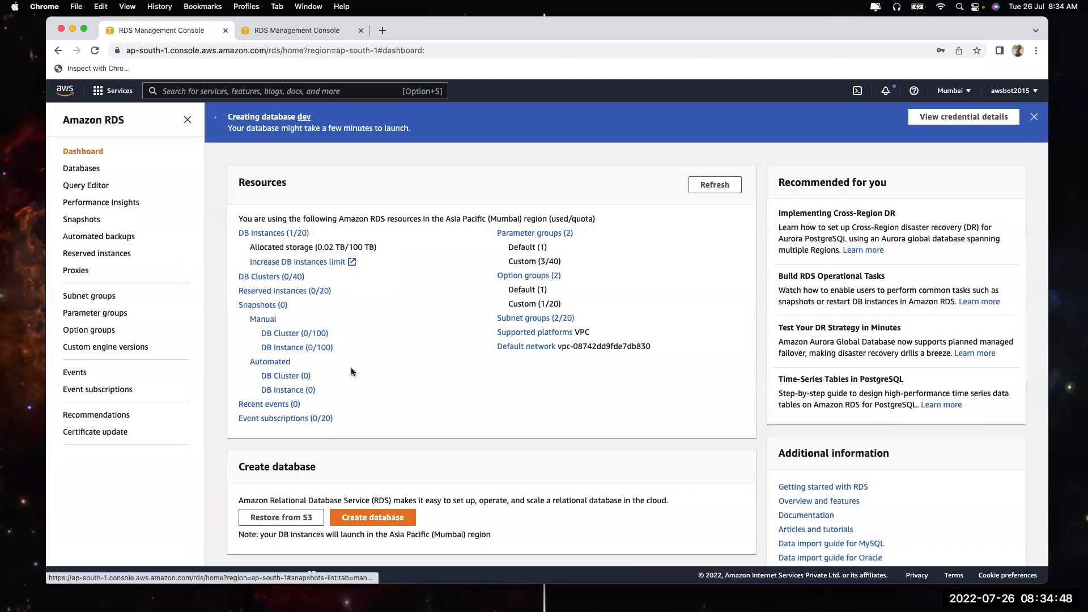
scroll(478, 367, down, 2)
click(404, 464)
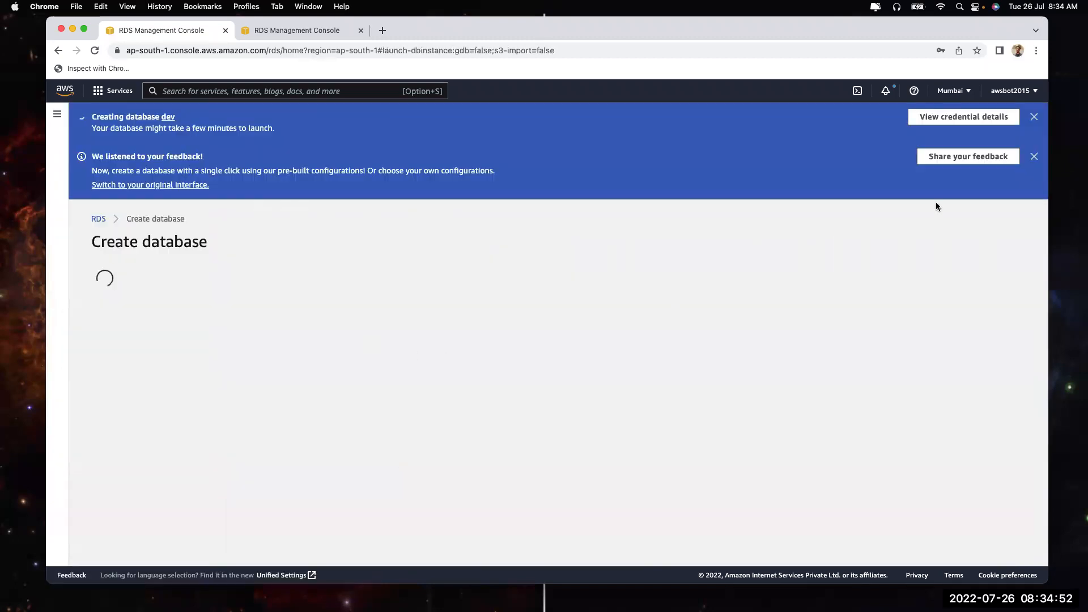
Dismiss both notices and choose MySQL as the engine after comparing PostgreSQL, Oracle and MariaDB
click(1033, 118)
click(1034, 118)
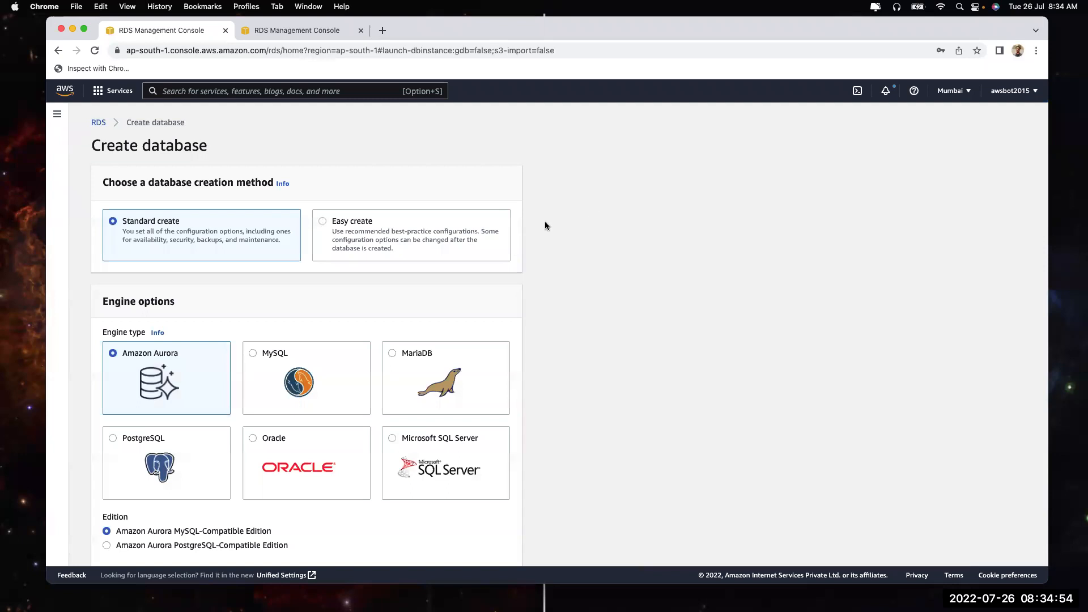
scroll(362, 378, down, 3)
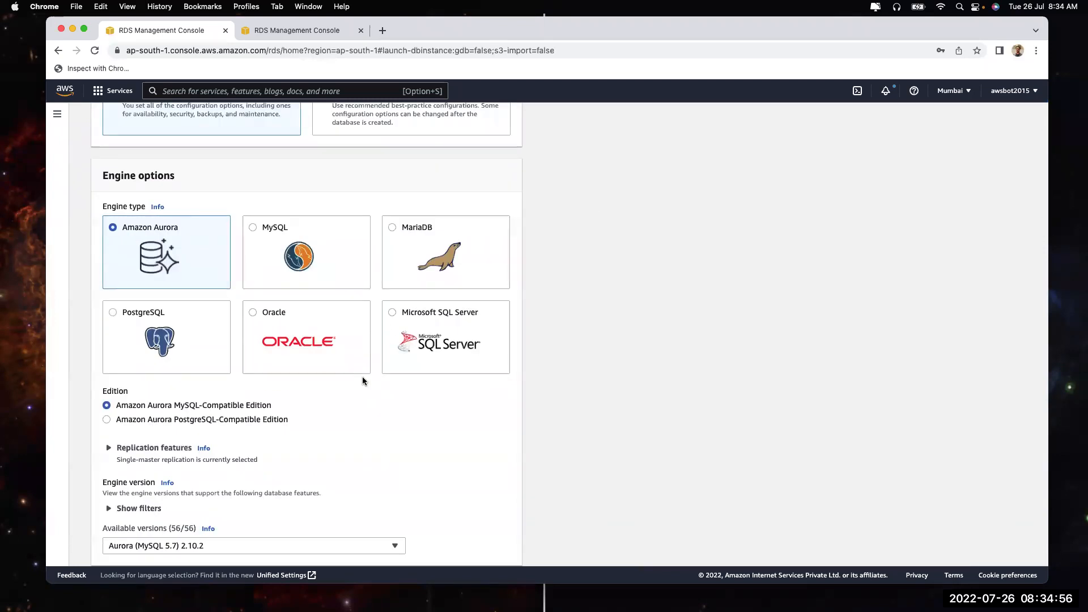
click(180, 339)
click(298, 266)
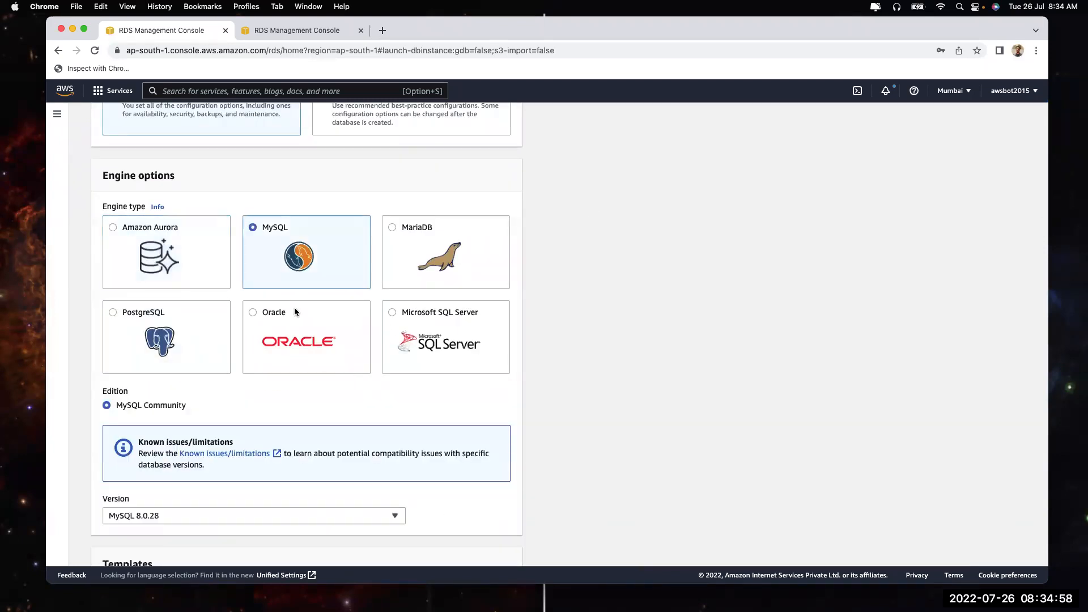
click(294, 307)
click(445, 261)
click(310, 345)
click(300, 261)
Check the available MySQL versions and close the duplicate console tab
scroll(283, 368, down, 5)
click(165, 357)
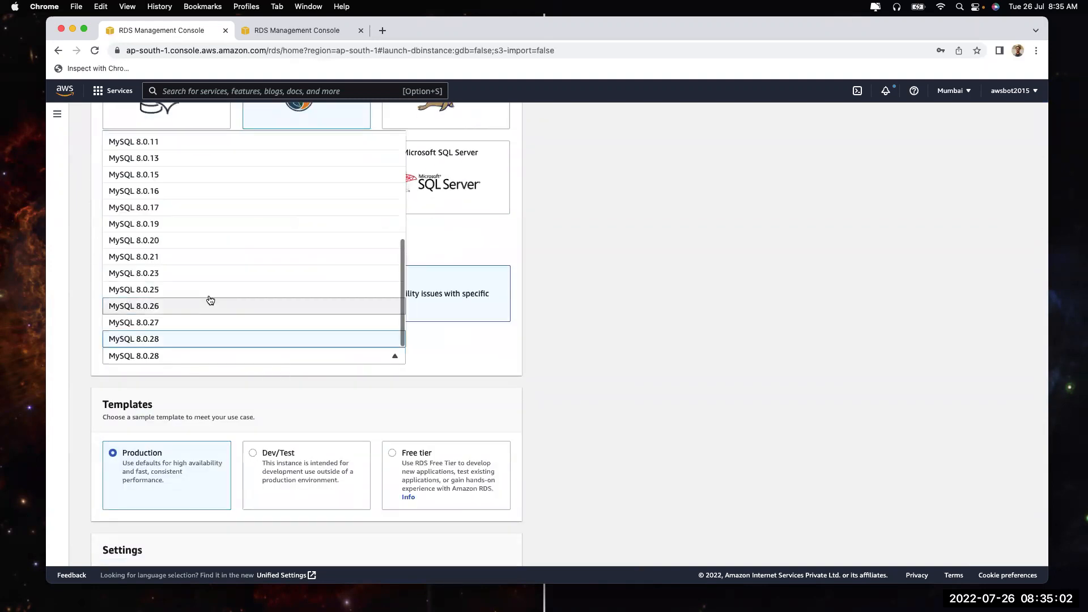
scroll(304, 315, down, 20)
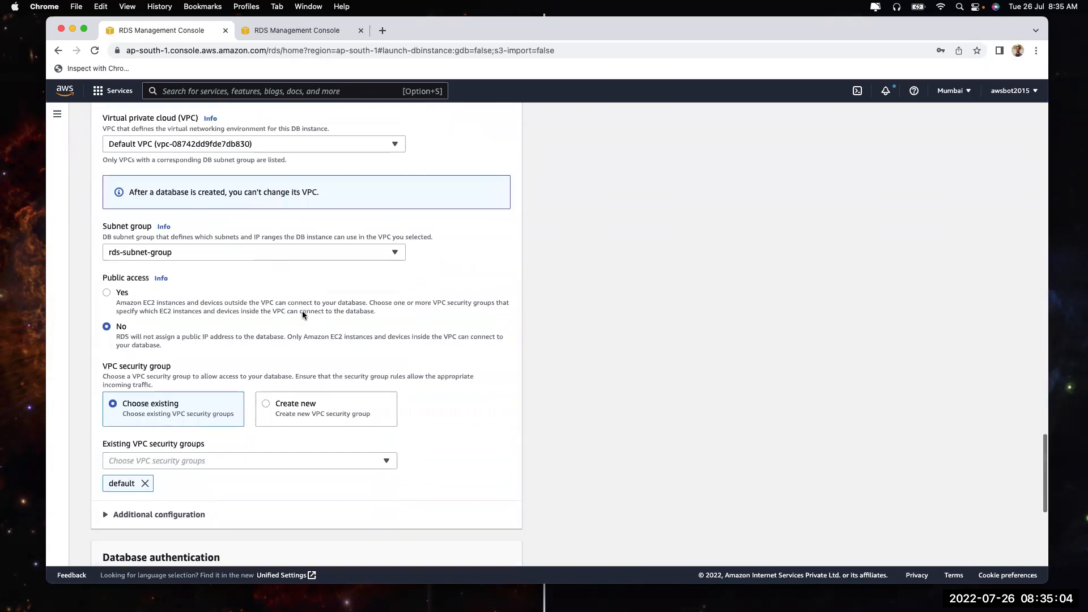
scroll(301, 315, down, 5)
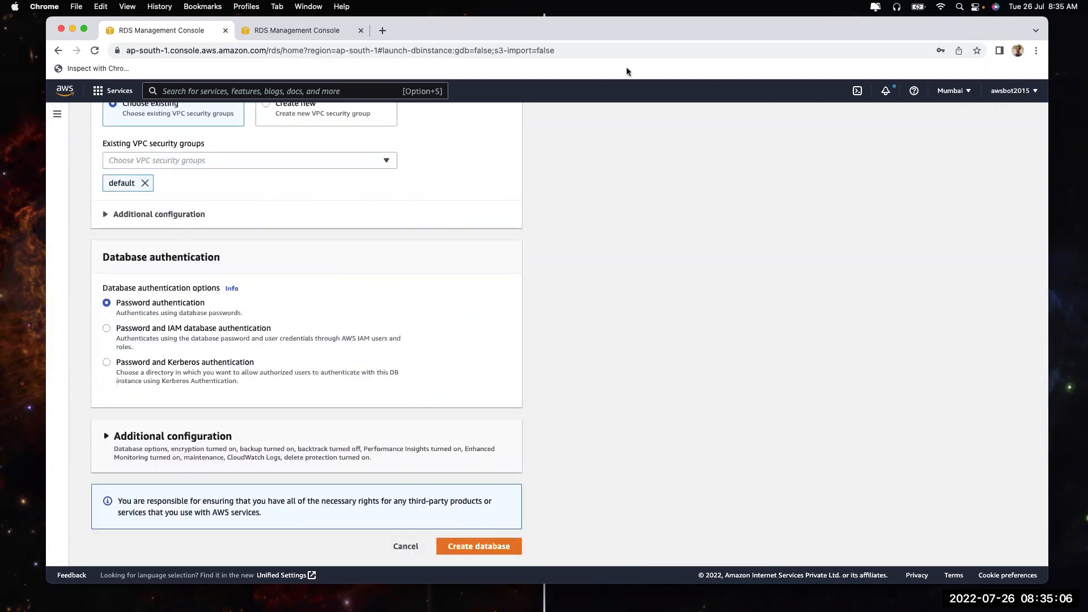
click(361, 31)
scroll(794, 213, up, 20)
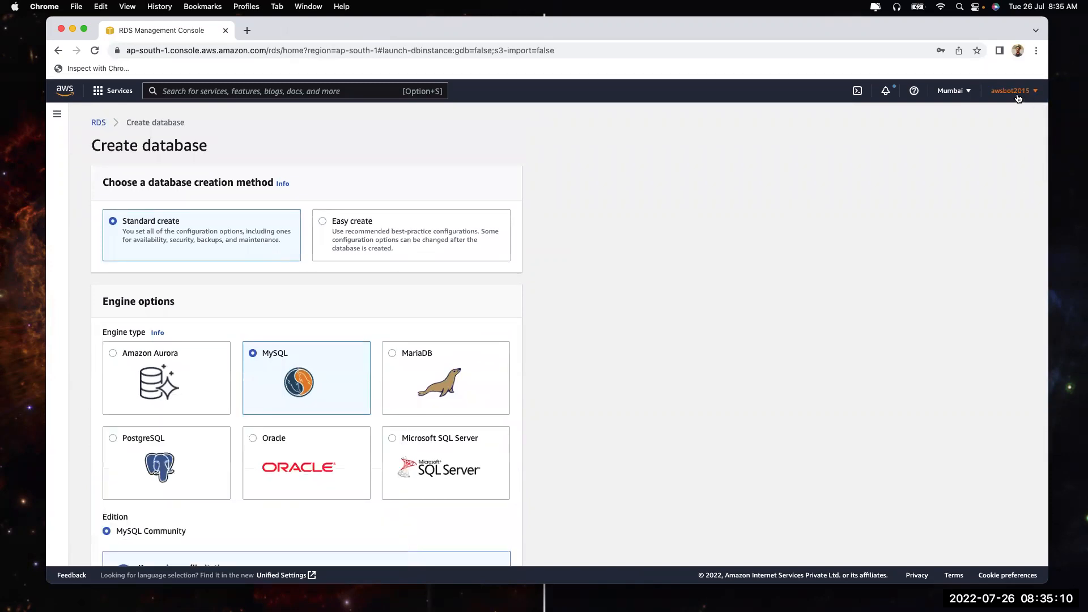
click(1018, 98)
Open Service Quotas in a new tab and find the Amazon RDS quotas by searching 'rds'
right_click(913, 202)
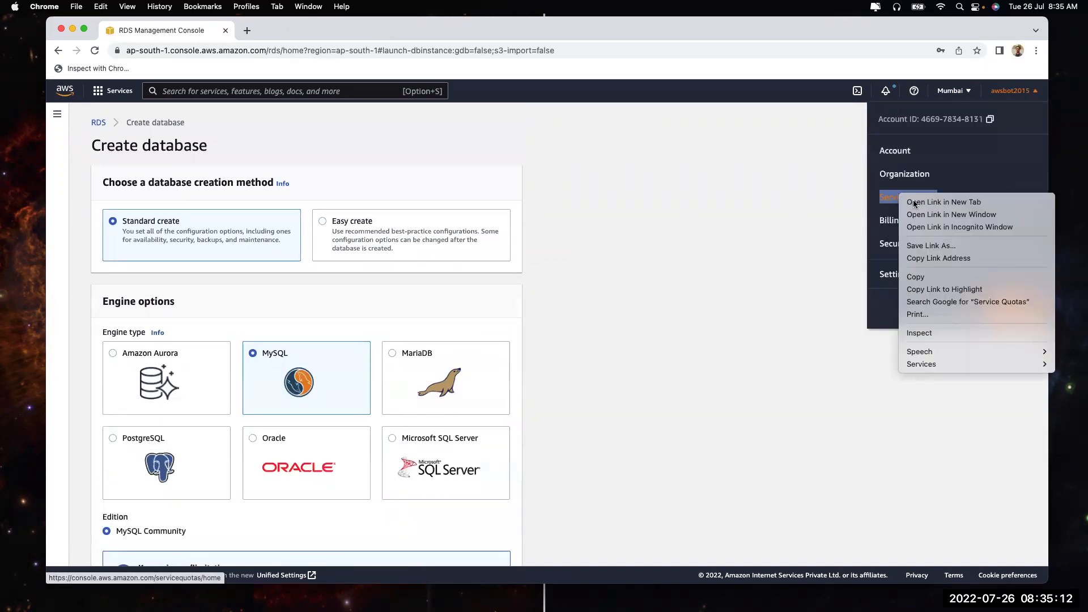
click(914, 202)
click(294, 34)
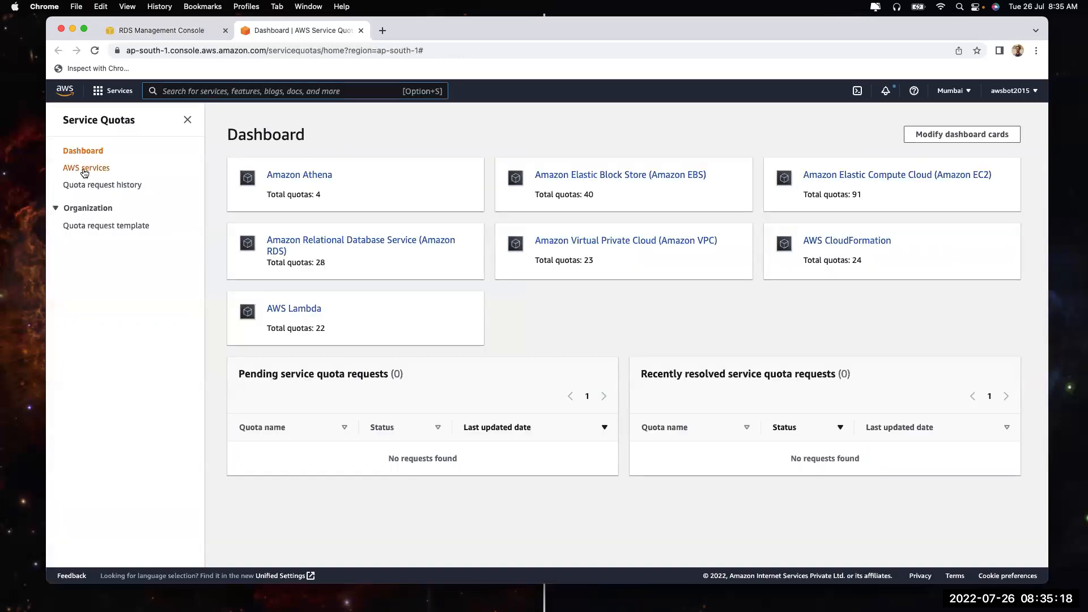
click(86, 168)
click(332, 170)
text(rds)
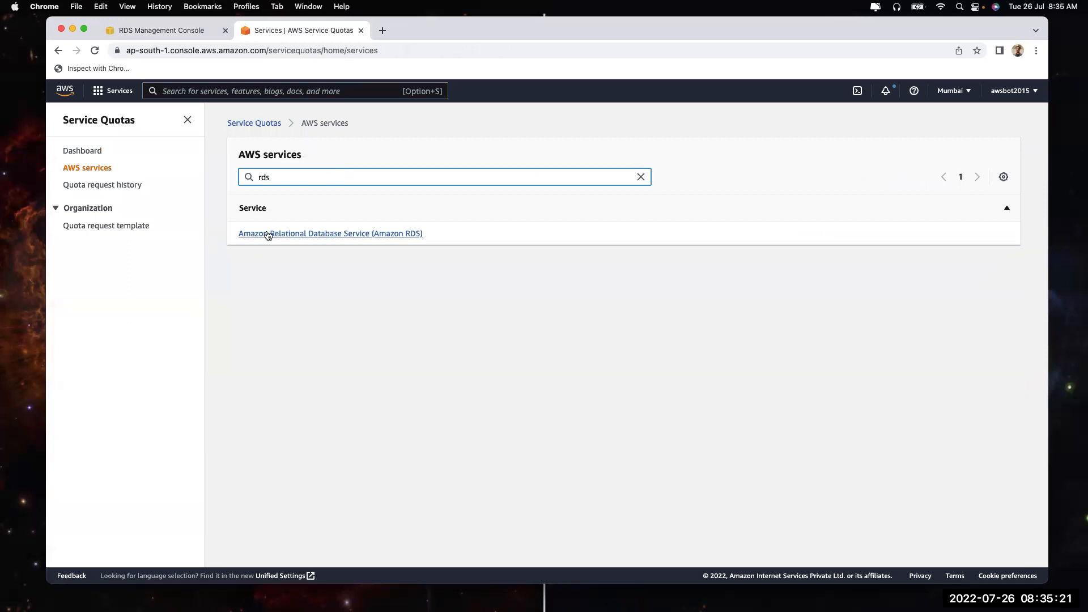
click(267, 234)
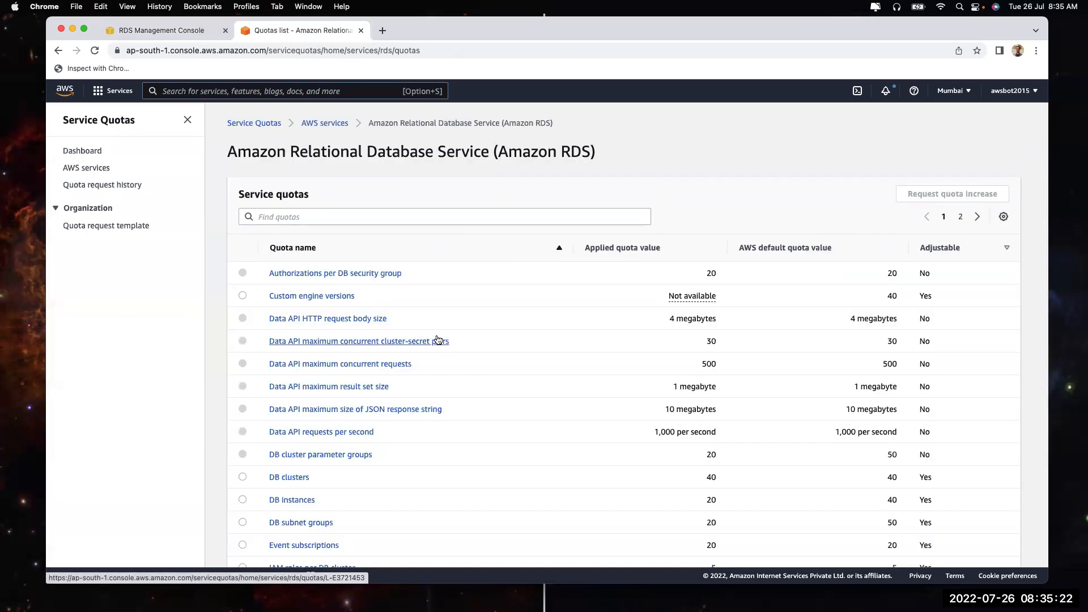
Open the DB clusters quota details showing an applied value of 40
scroll(413, 352, down, 3)
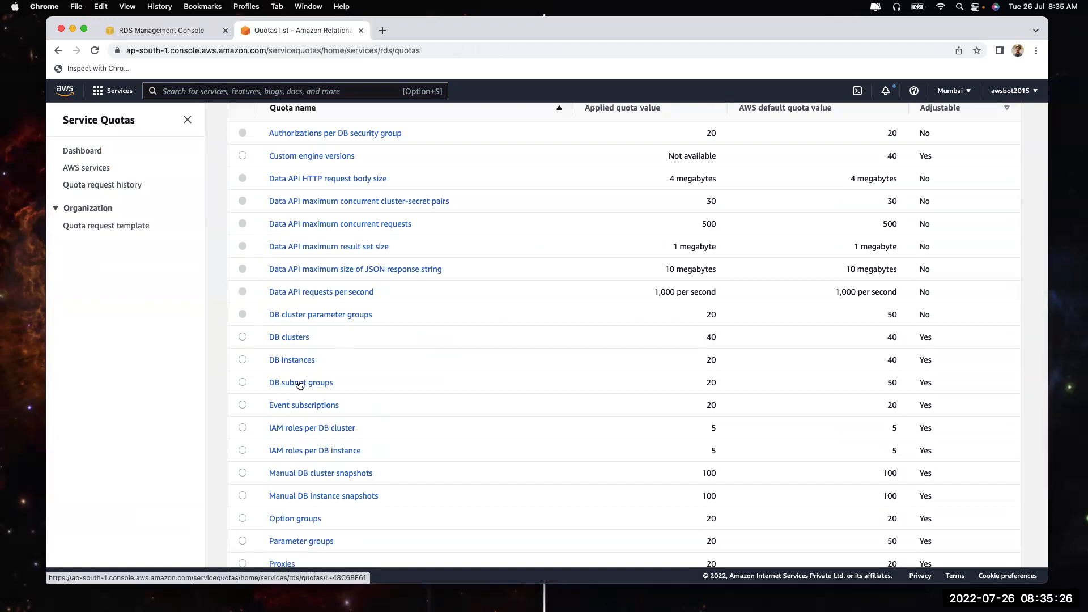
scroll(326, 386, down, 2)
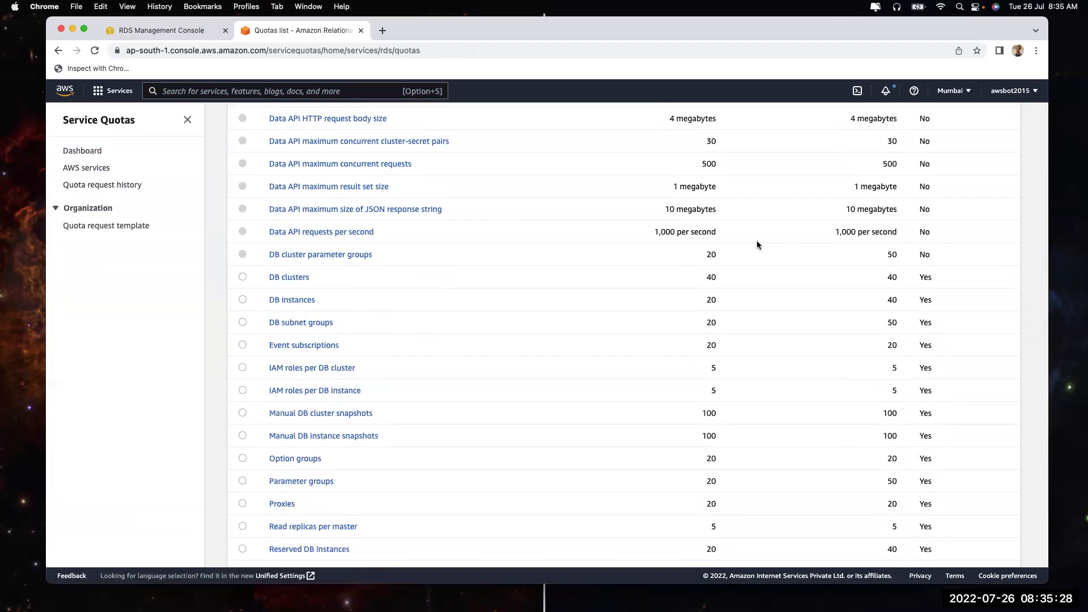
scroll(721, 351, down, 3)
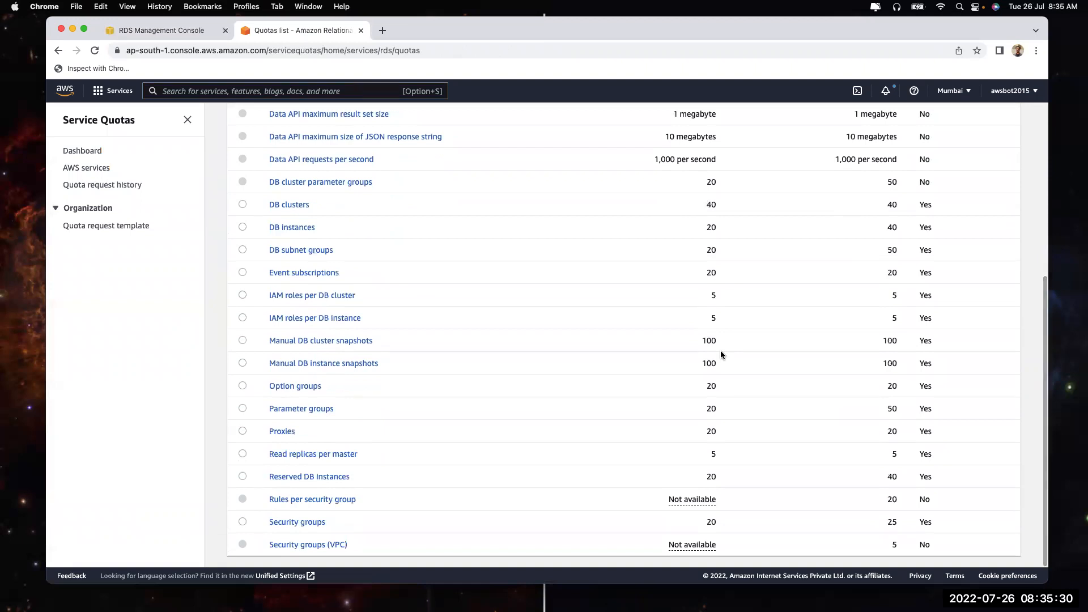
scroll(720, 354, up, 5)
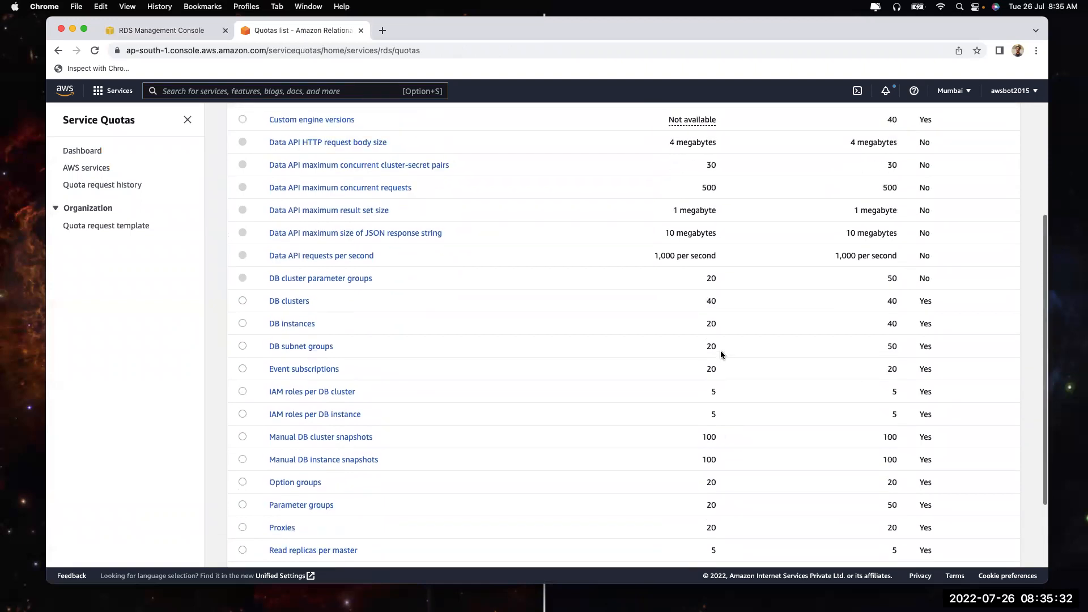
click(242, 324)
click(293, 325)
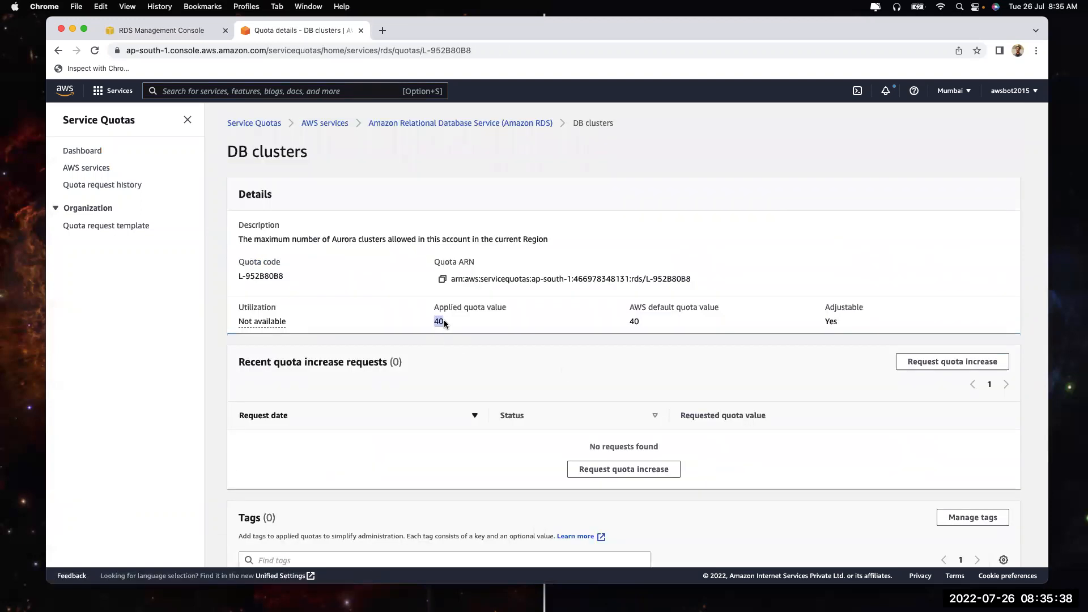
scroll(483, 339, down, 2)
scroll(484, 339, up, 2)
Start a quota increase request, cancel it, and close the Service Quotas tab
click(975, 357)
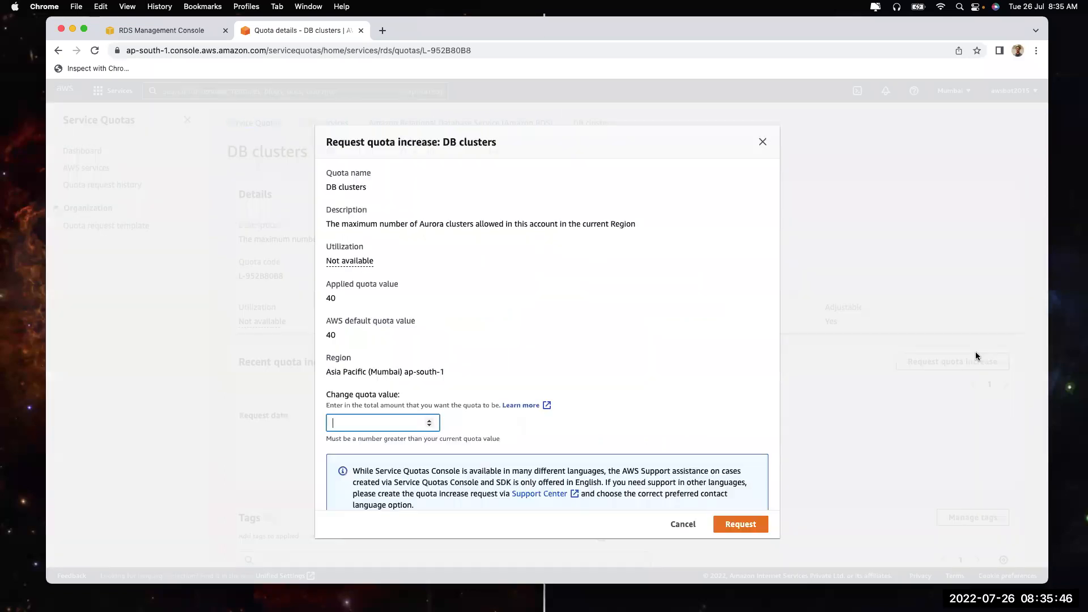
key(Escape)
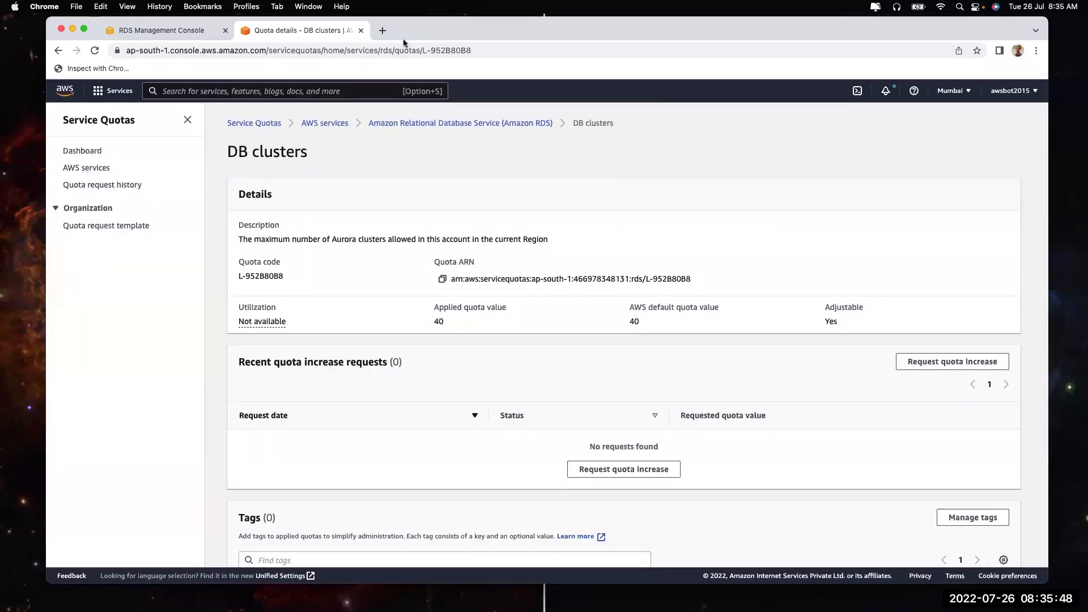
click(361, 30)
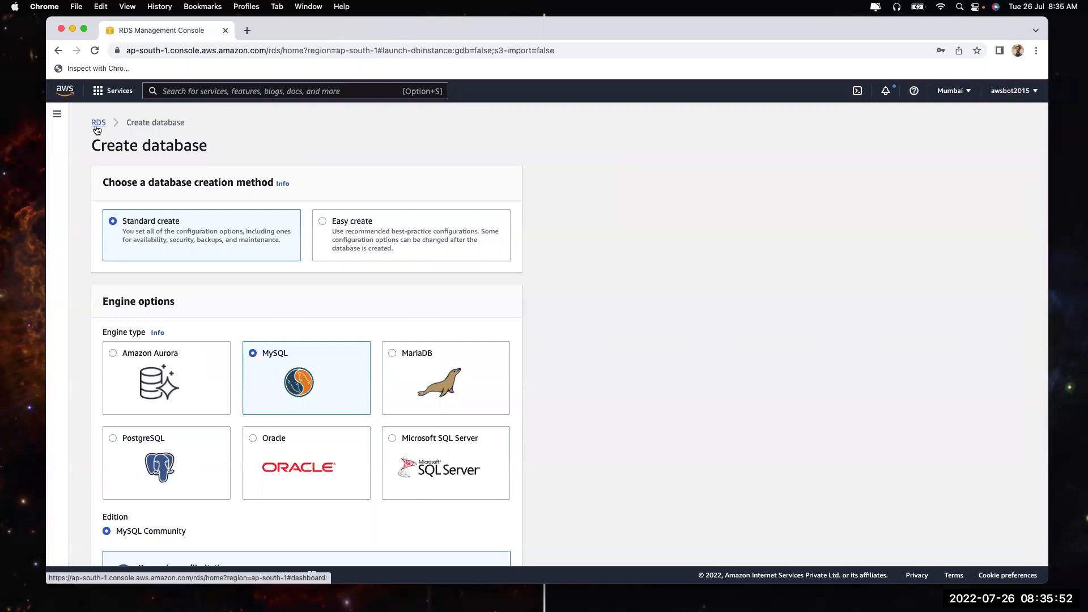
Try the RDS Query Editor and note that it requires Aurora Serverless
click(57, 115)
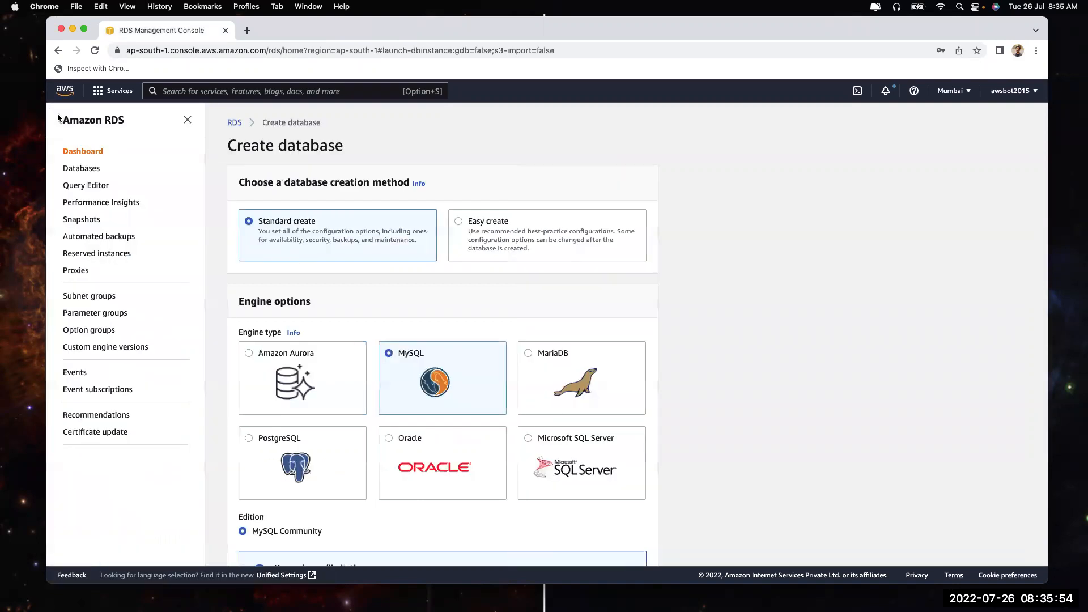
click(83, 169)
click(86, 188)
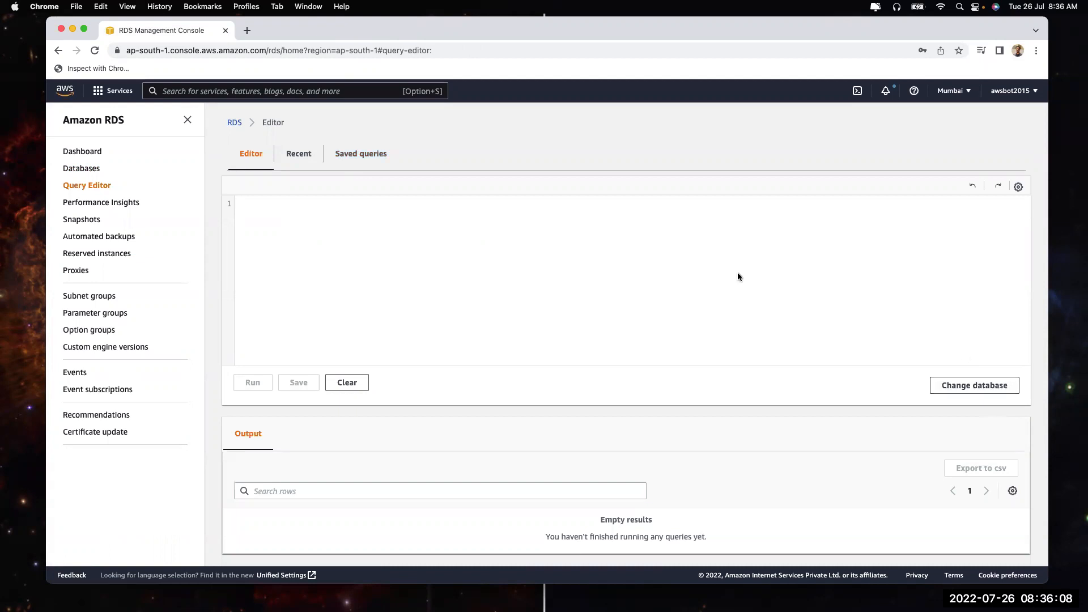
click(954, 388)
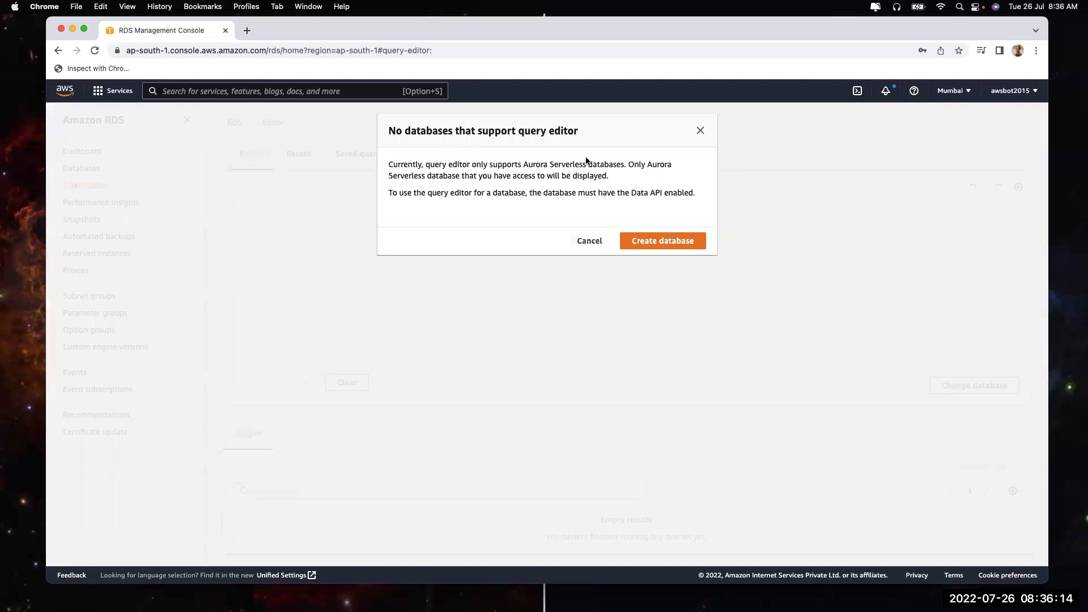
drag(522, 164, 625, 165)
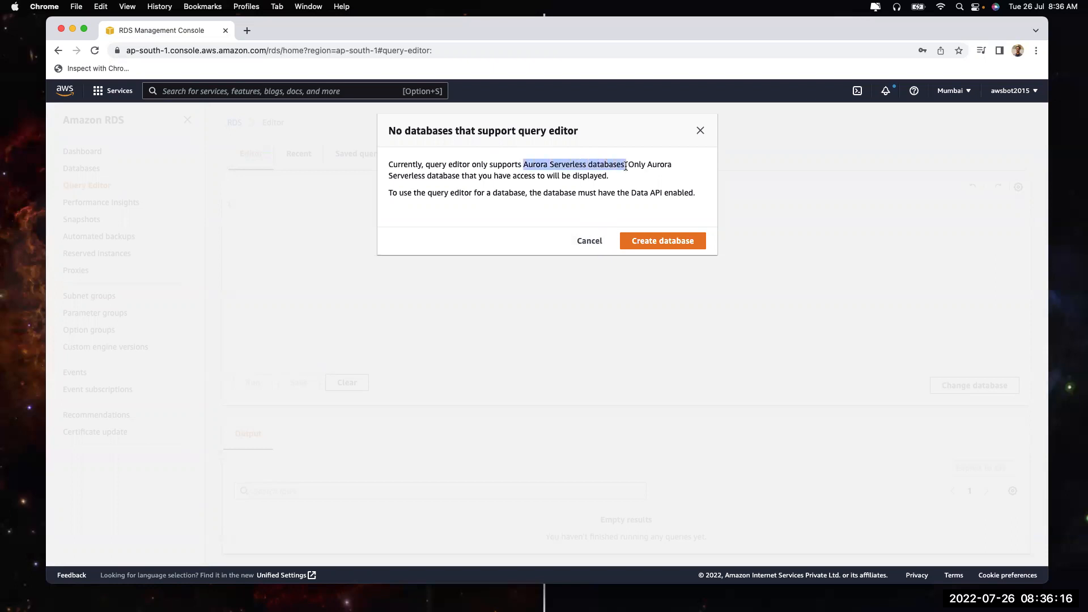
click(700, 131)
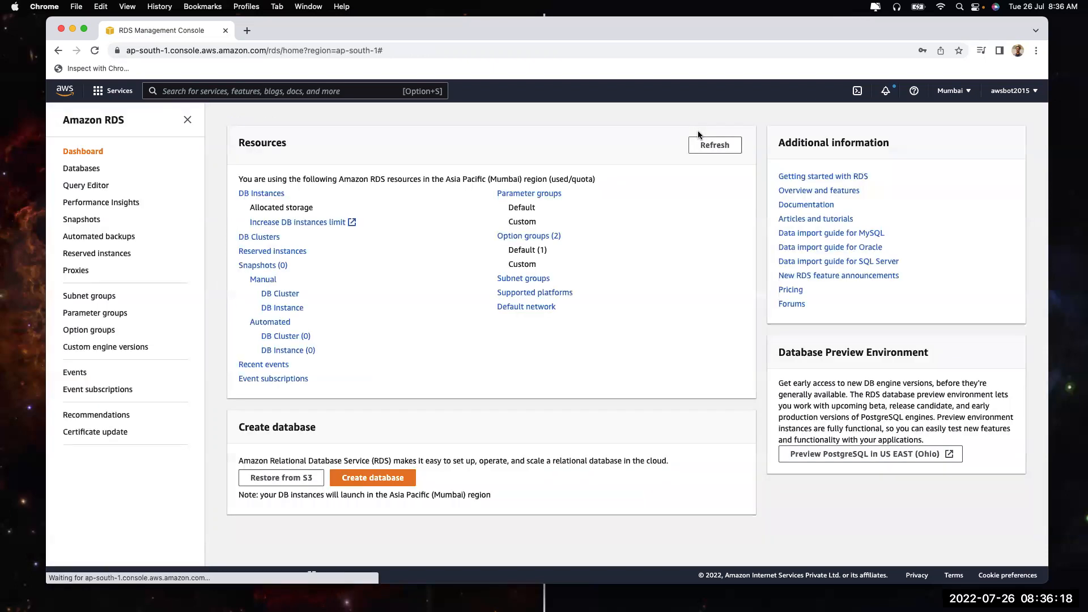
Open a fresh Create database form and run a Fast.com speed test in a new tab
click(79, 167)
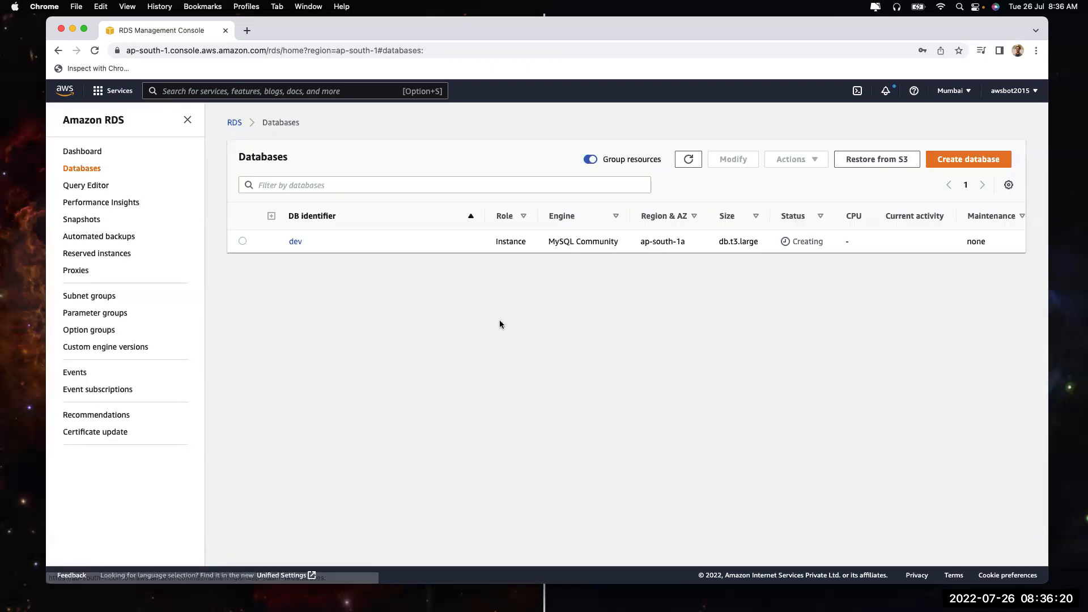
click(952, 161)
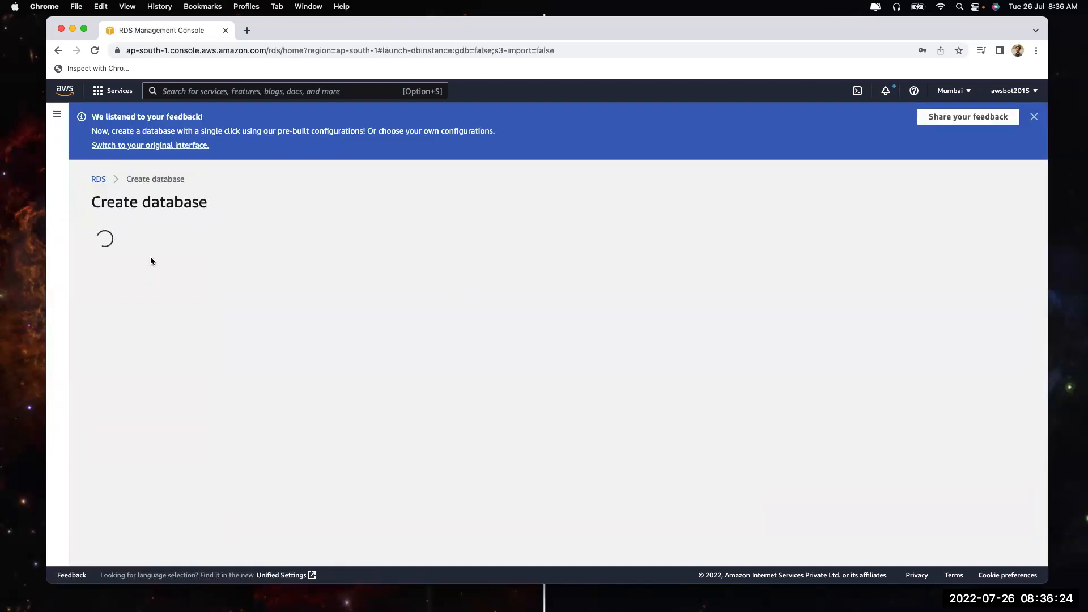
click(245, 30)
text(fa)
key(Return)
click(148, 30)
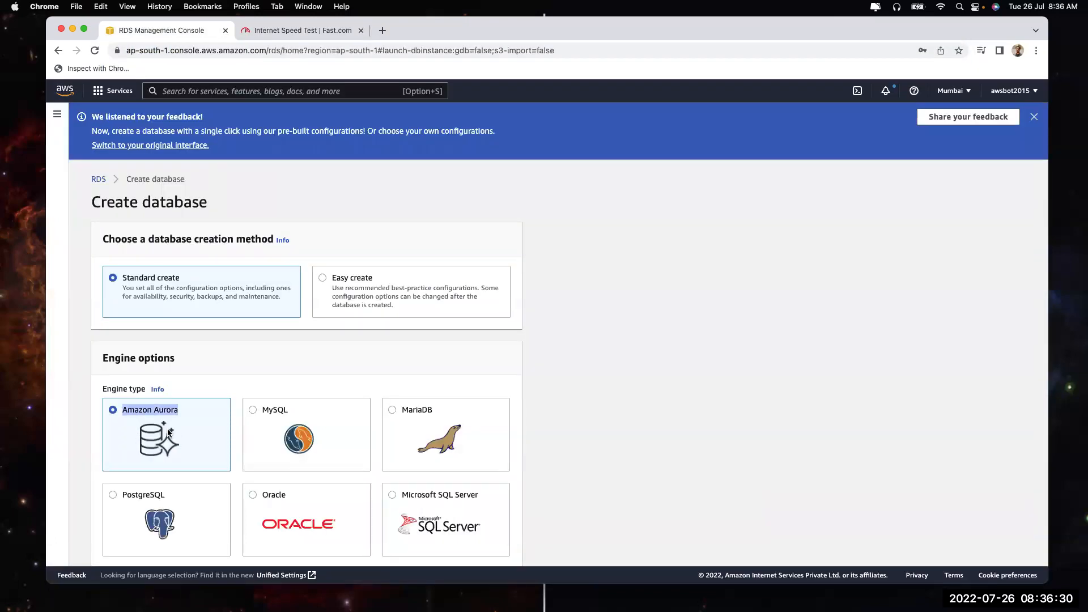
click(57, 114)
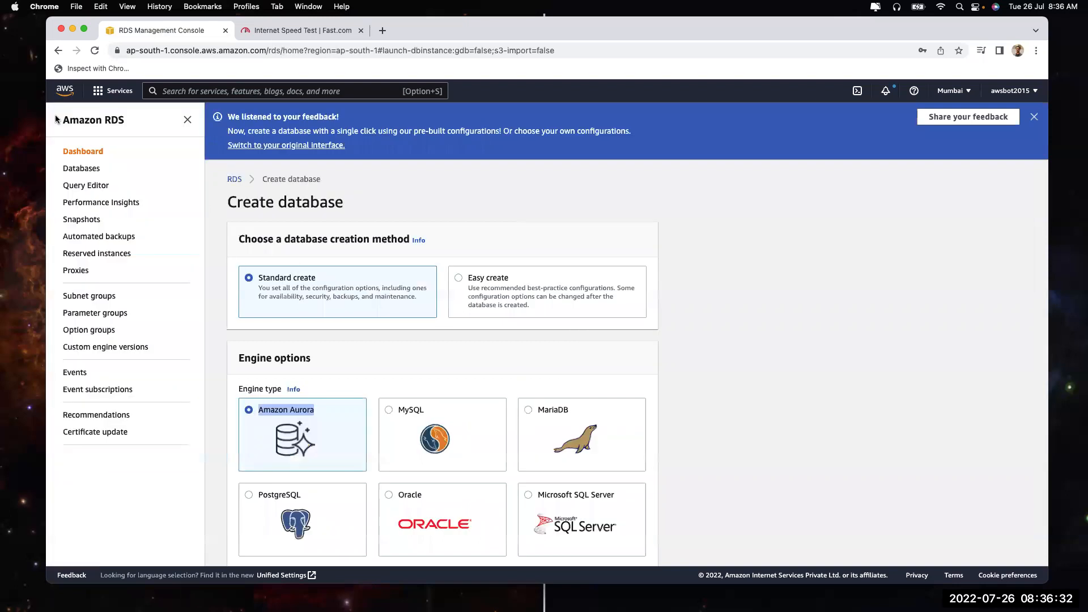
click(340, 31)
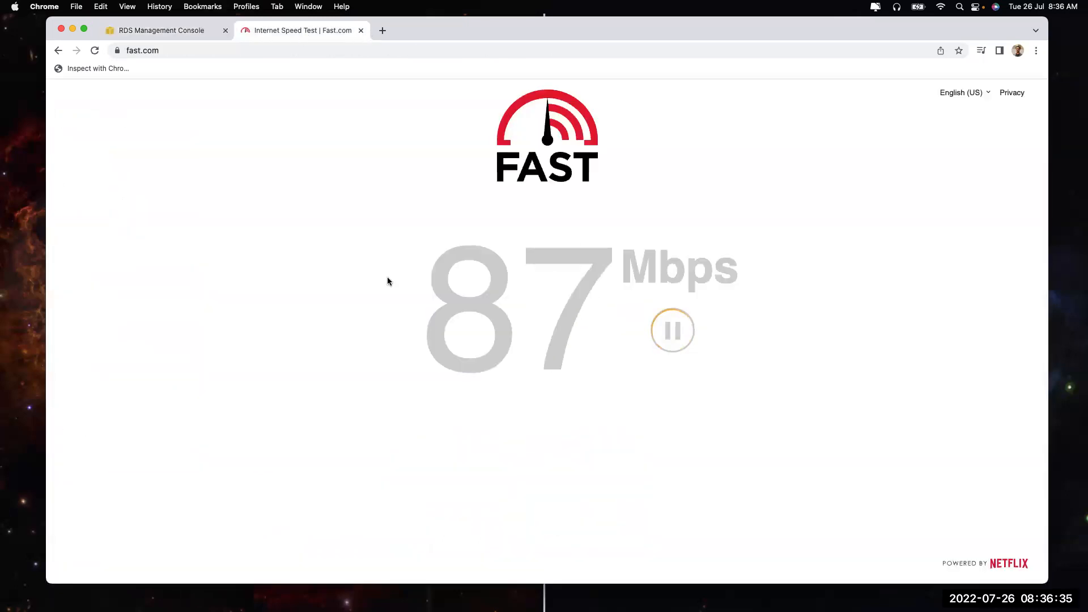
Return to the RDS Create database tab and close the Fast.com tab
click(201, 31)
click(360, 31)
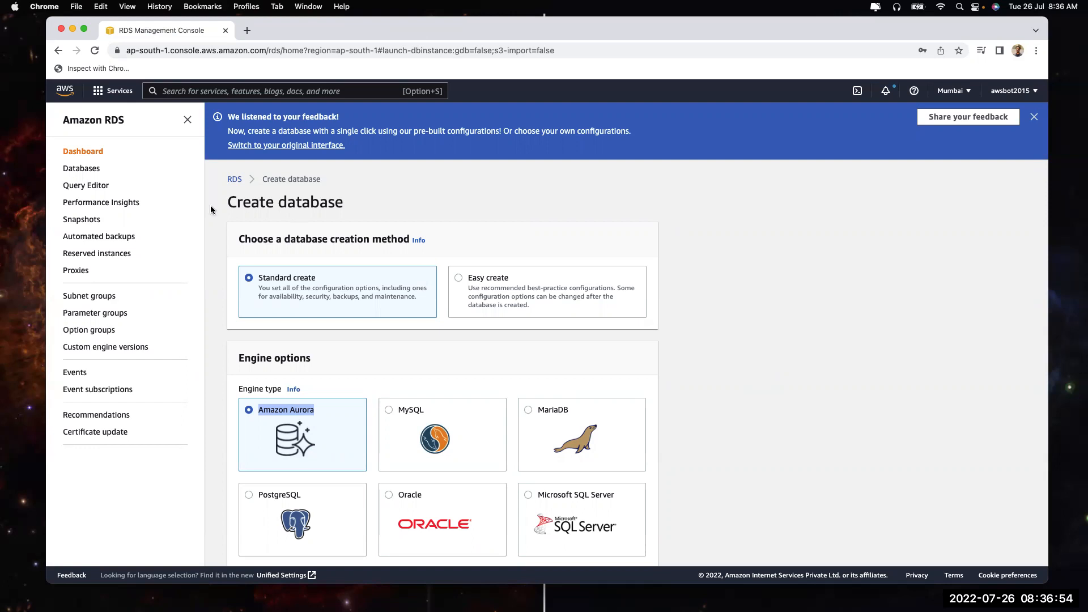
Look at Performance Insights and the Query Editor, then open Performance Insights' DB instance list
click(94, 202)
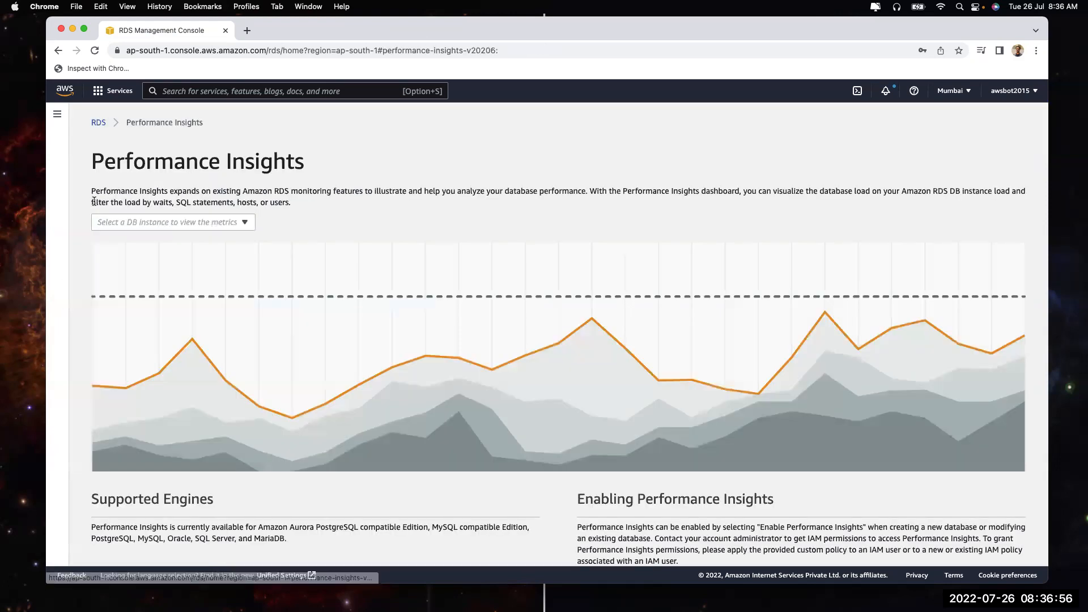
click(57, 115)
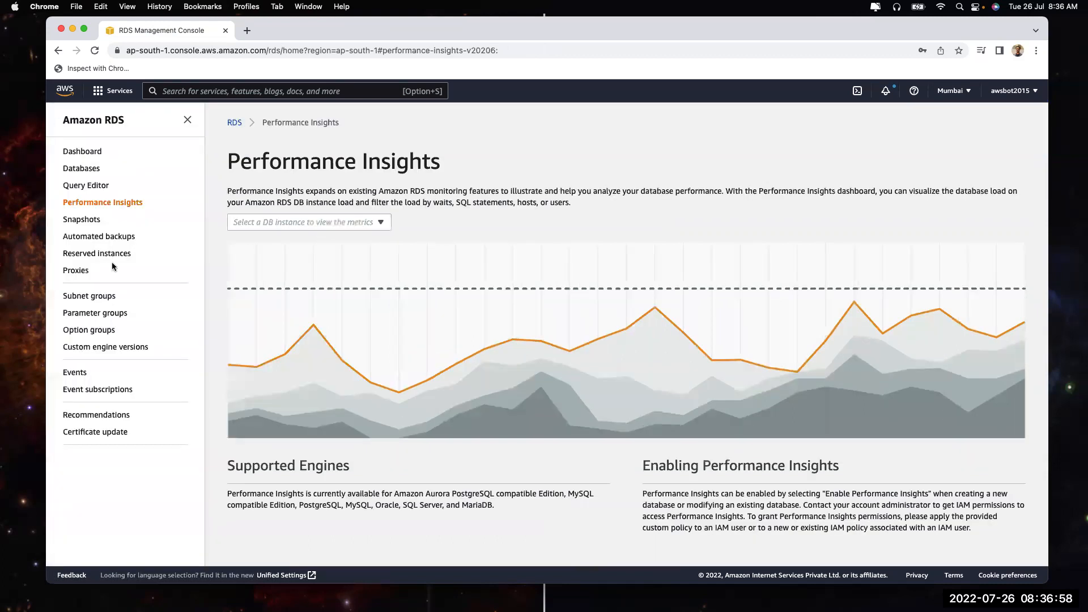
click(86, 185)
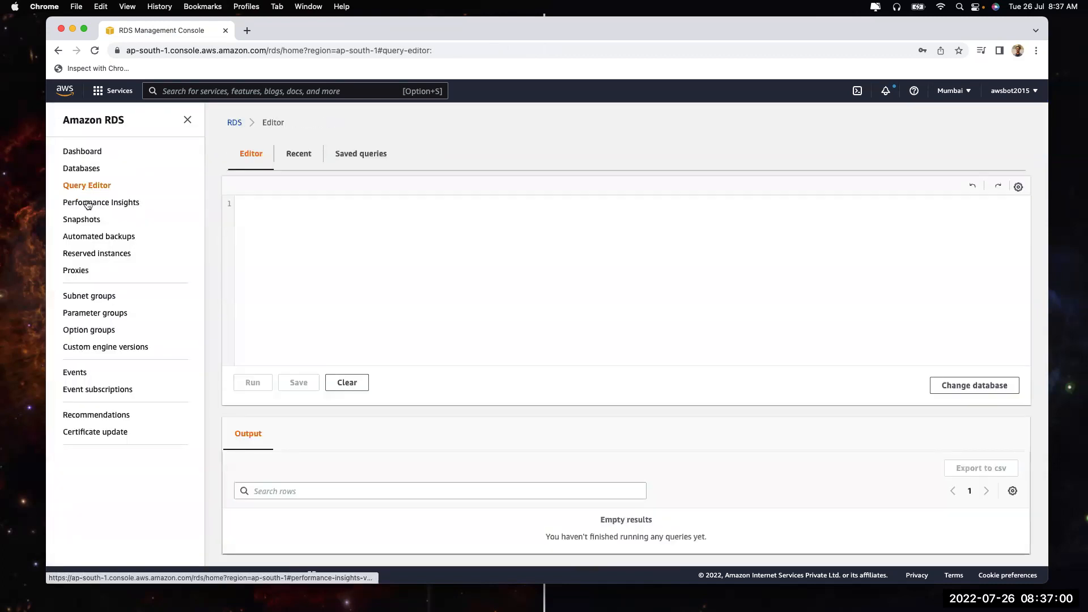
click(89, 202)
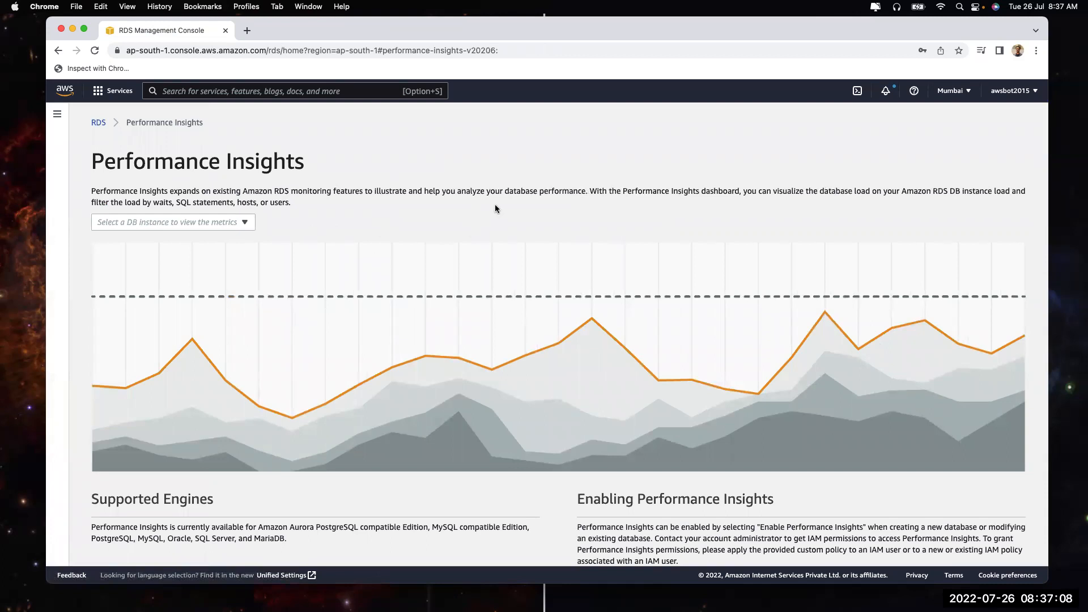
click(173, 225)
Revisit Performance Insights' DB instance list, then return to the RDS dashboard's resource summary
click(98, 123)
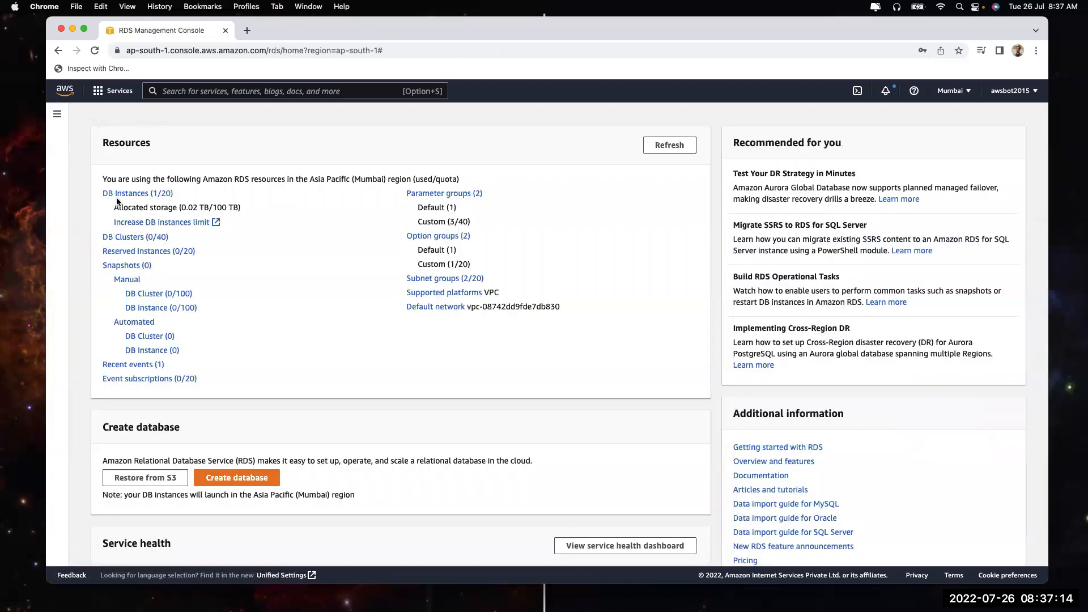
click(57, 115)
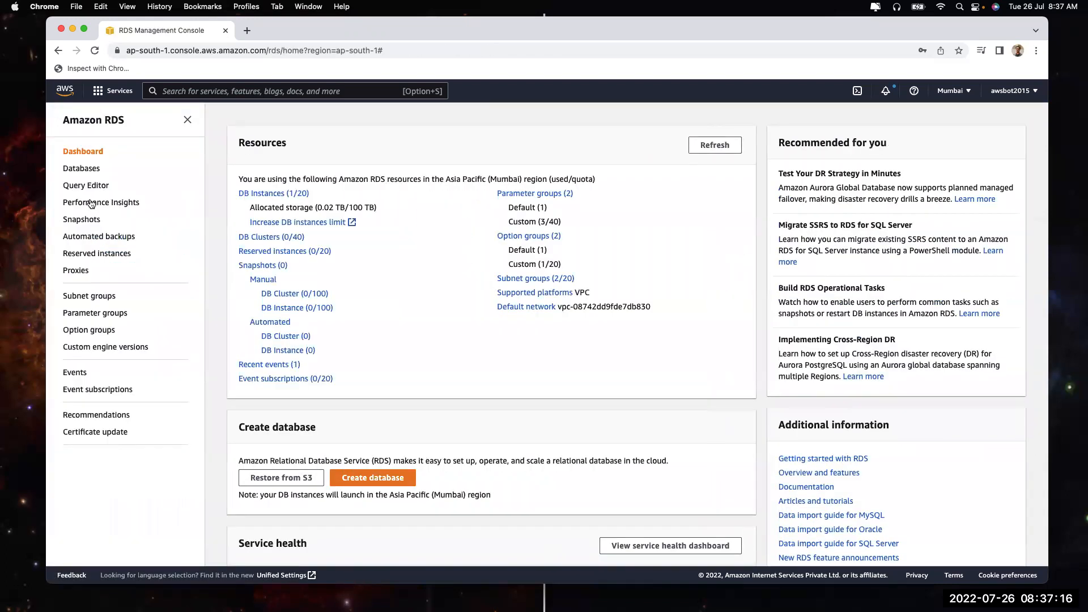
click(97, 193)
click(236, 220)
click(328, 211)
scroll(328, 211, down, 1)
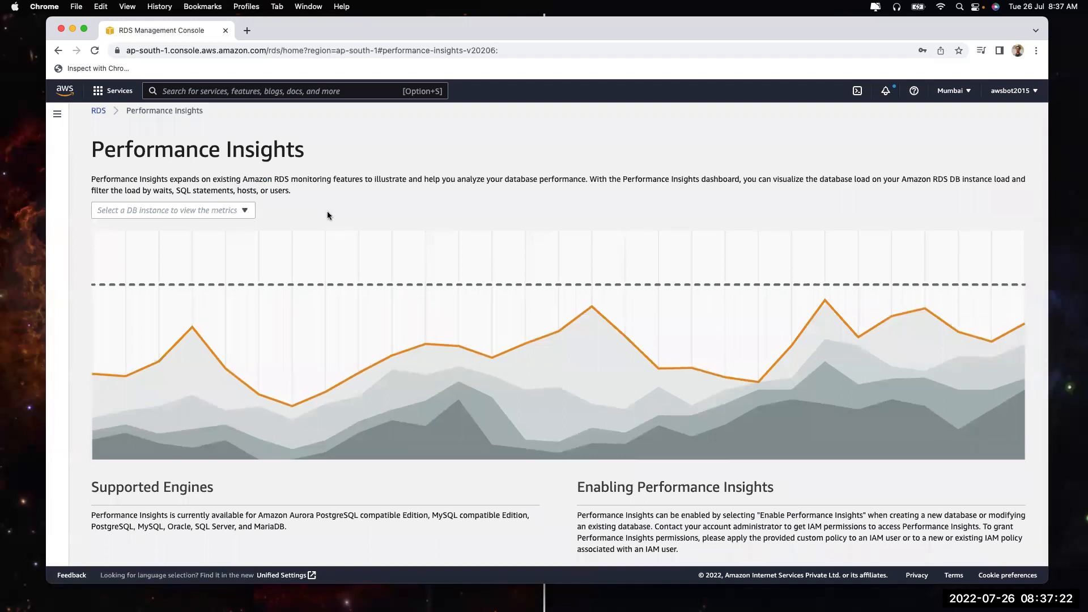
scroll(328, 211, up, 1)
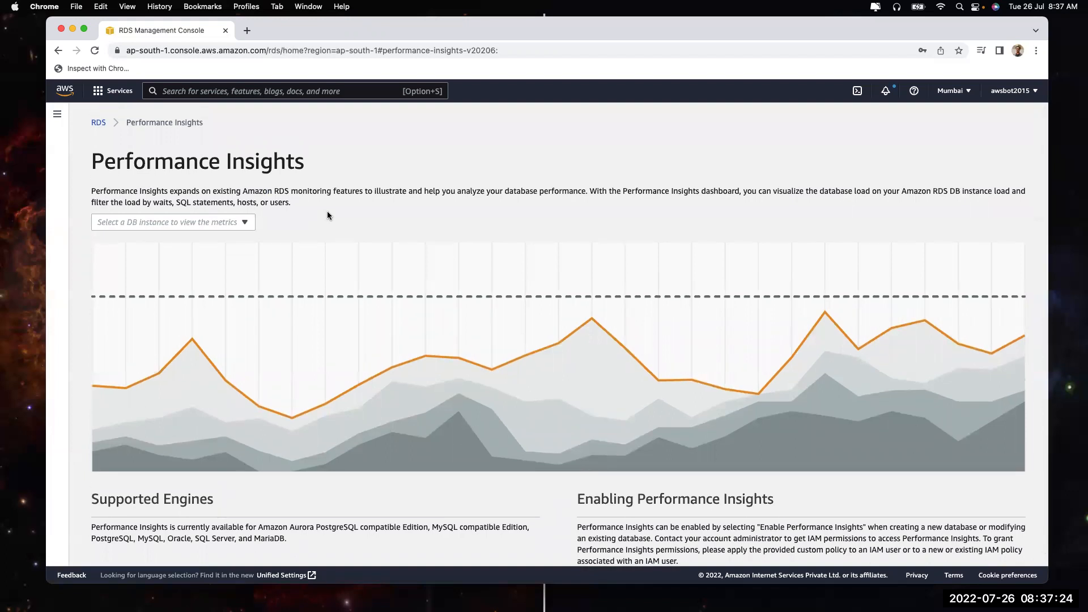
click(99, 124)
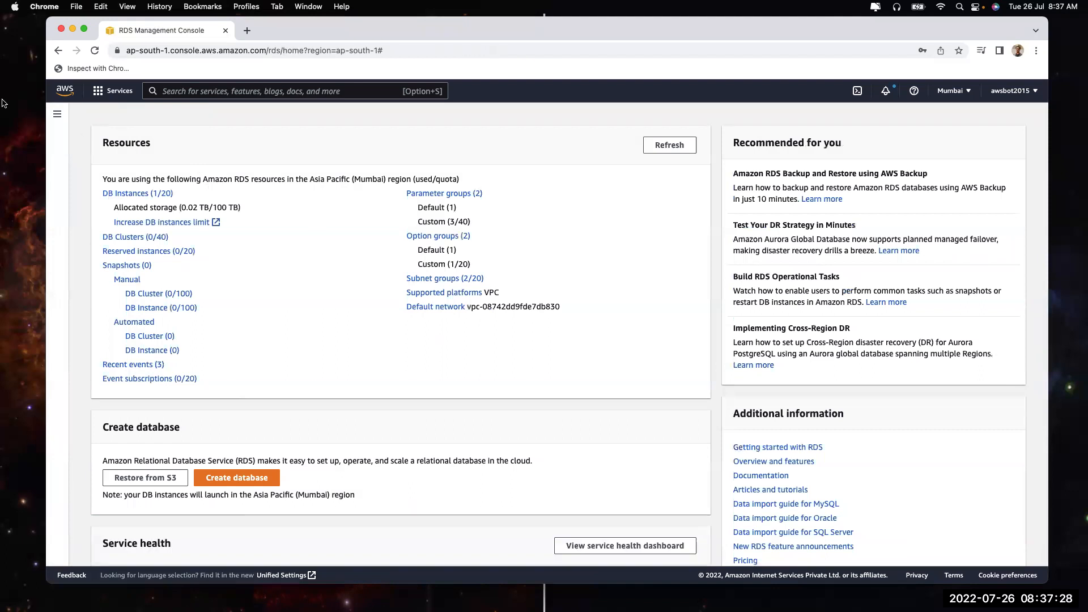
click(57, 115)
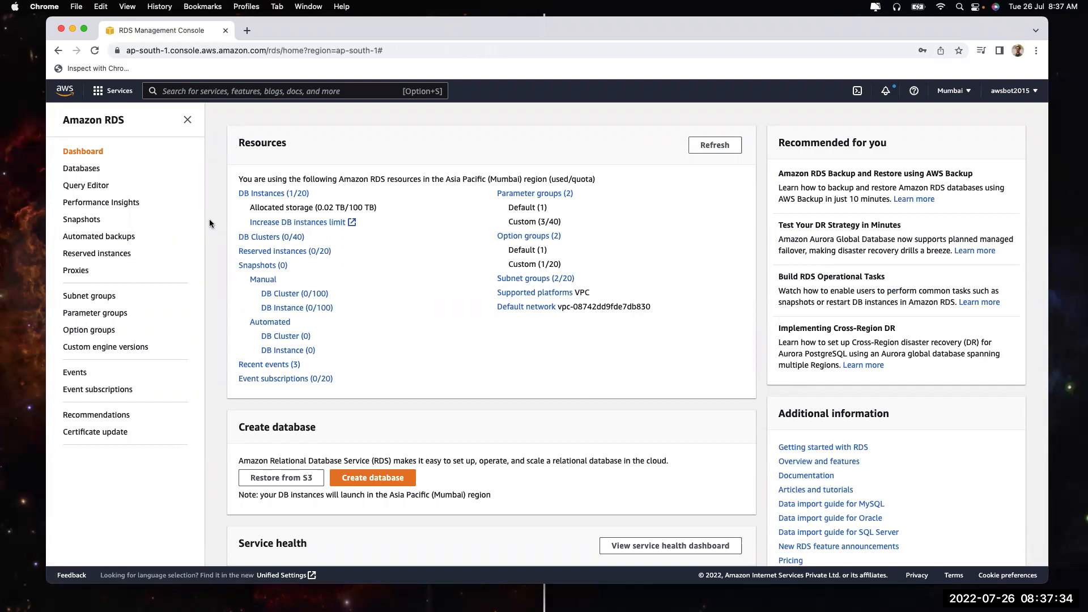
Try Take snapshot from the Snapshots page, then from dev's Actions menu in Databases
click(88, 226)
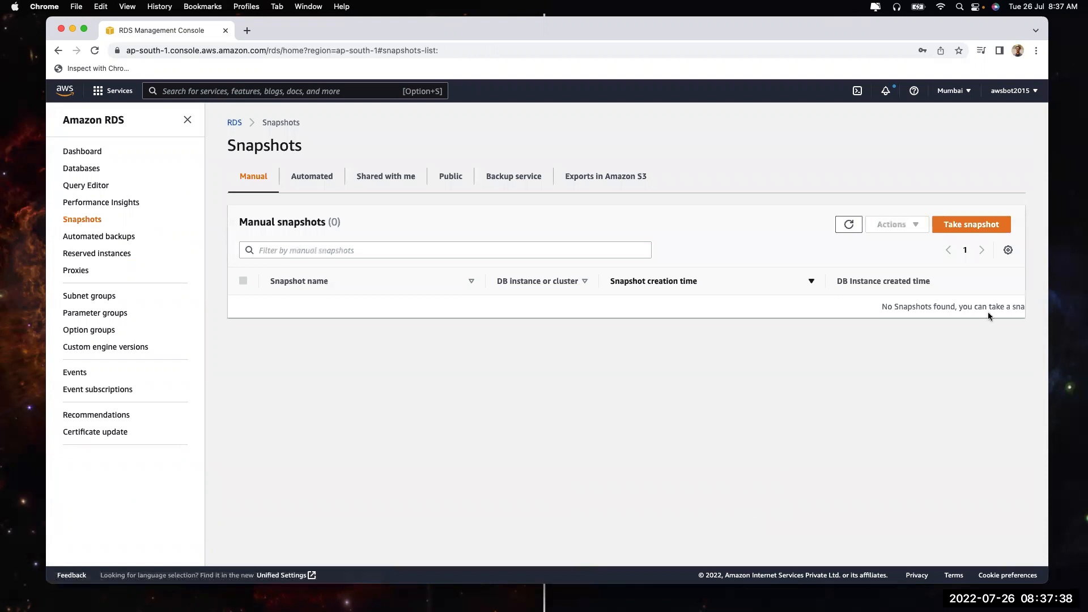
click(964, 227)
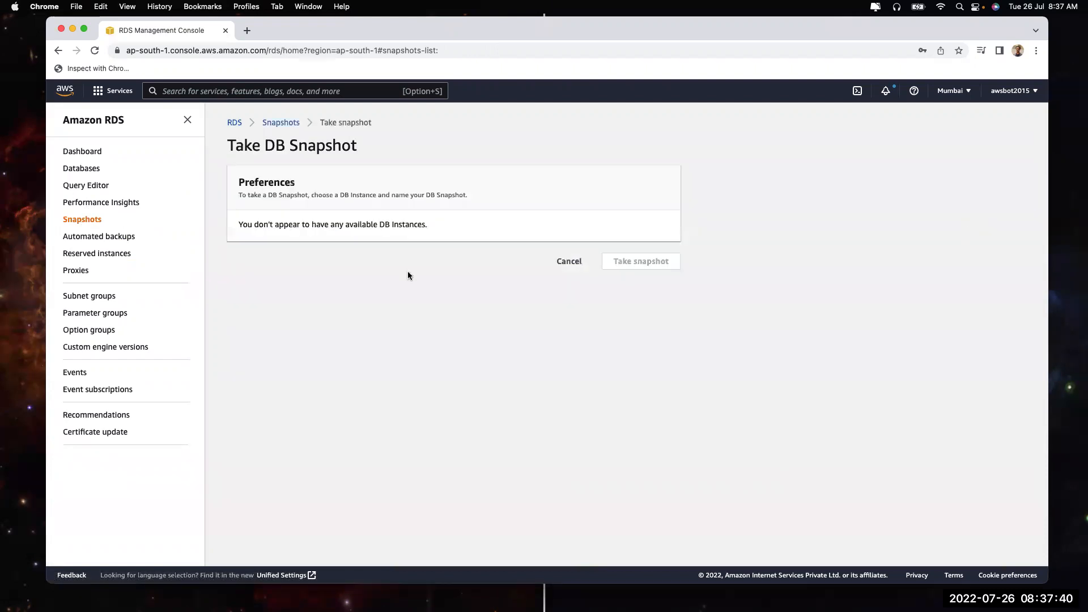
click(569, 261)
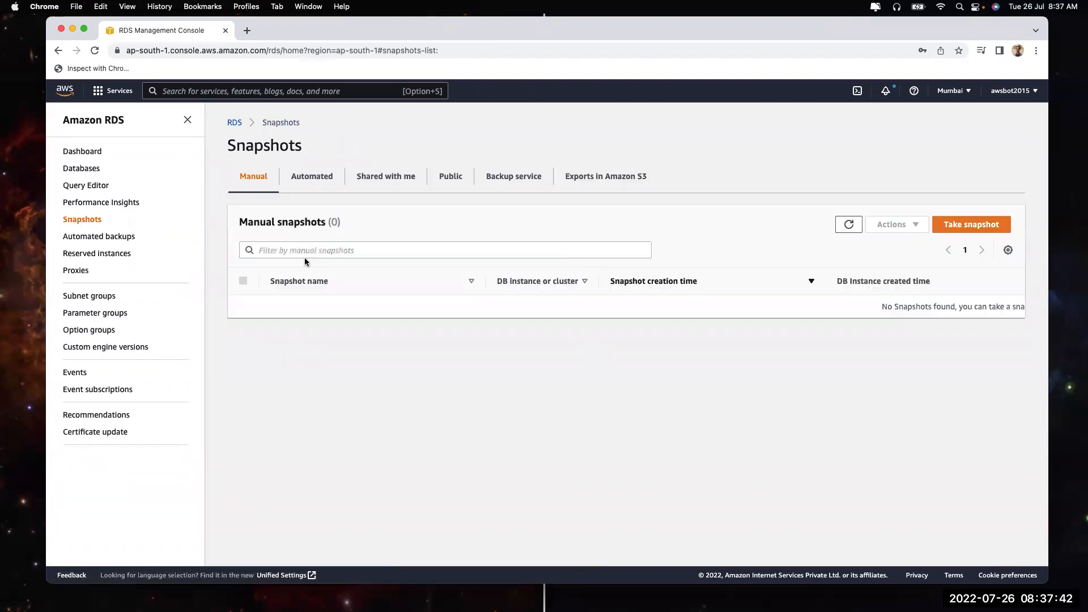
click(79, 171)
click(242, 241)
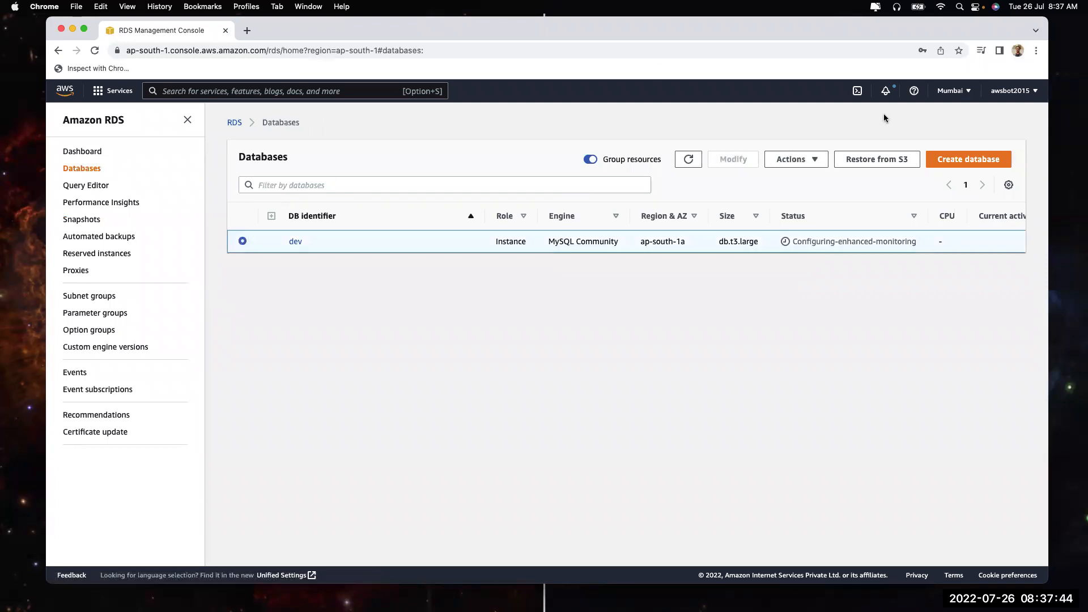
click(803, 160)
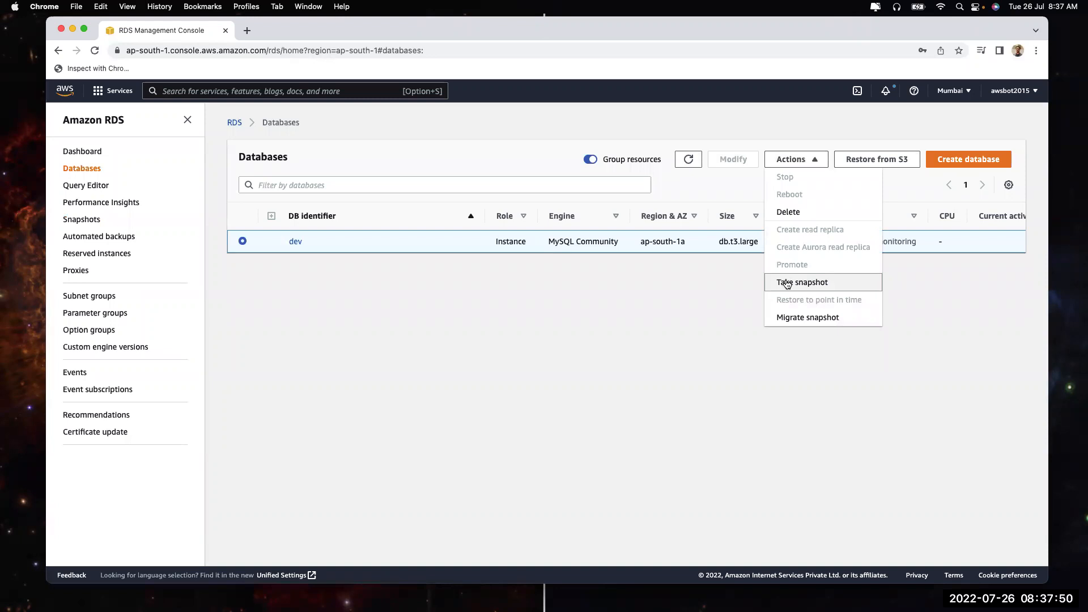
click(552, 366)
Open and cancel the Take snapshot form three more times, refreshing the Databases list in between
click(88, 222)
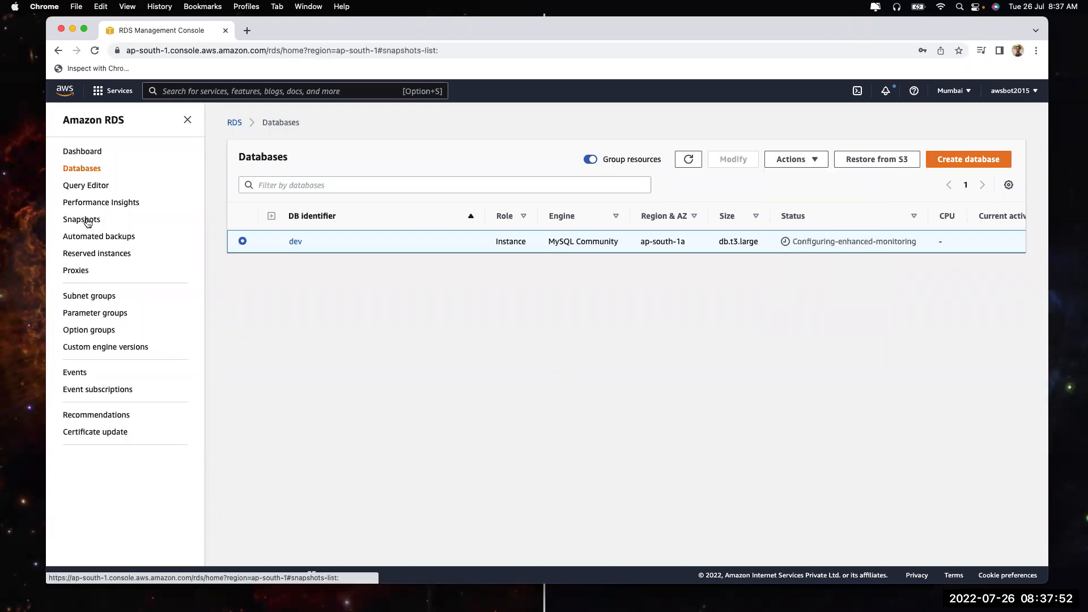
click(941, 226)
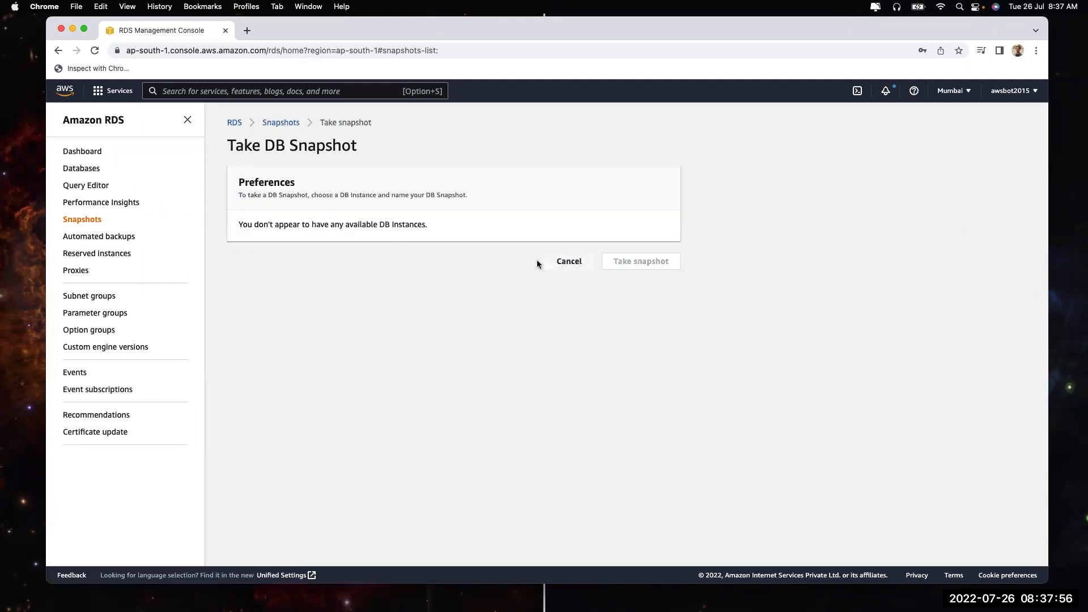
click(567, 261)
click(72, 172)
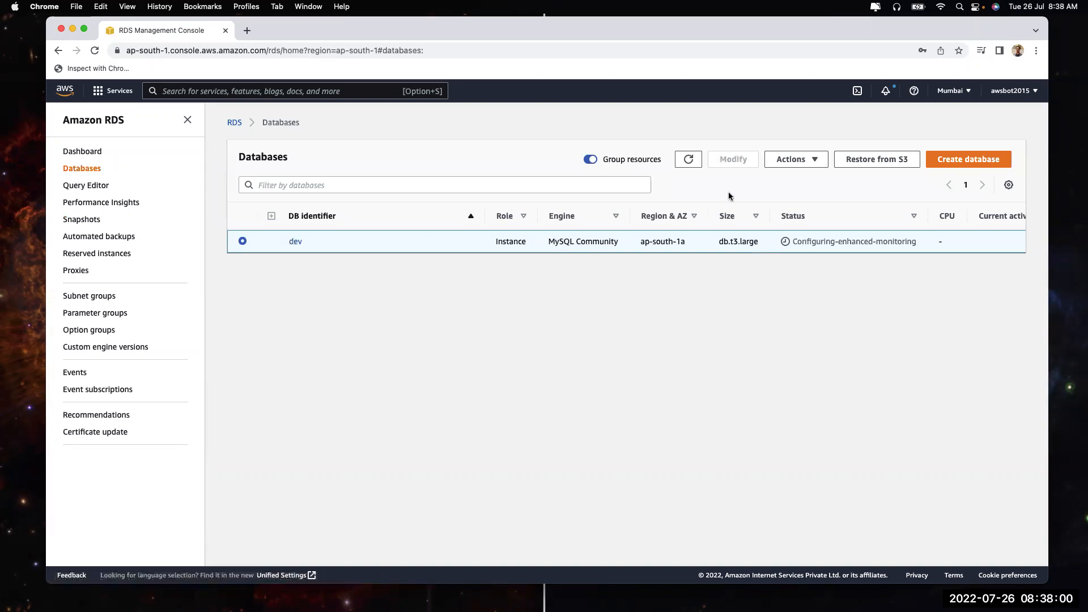
click(689, 157)
click(82, 219)
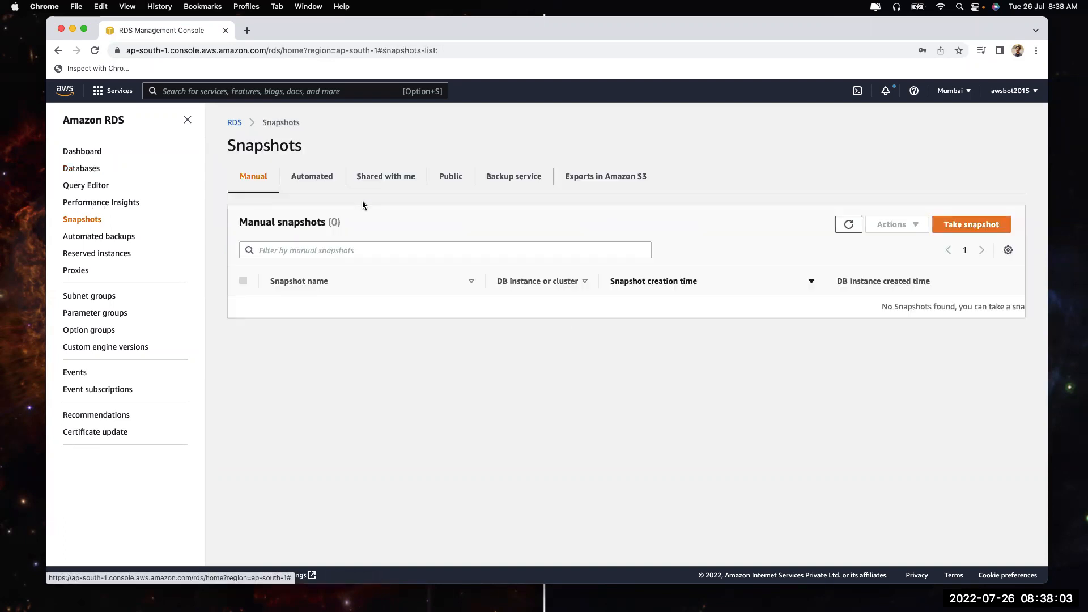
click(942, 224)
click(569, 261)
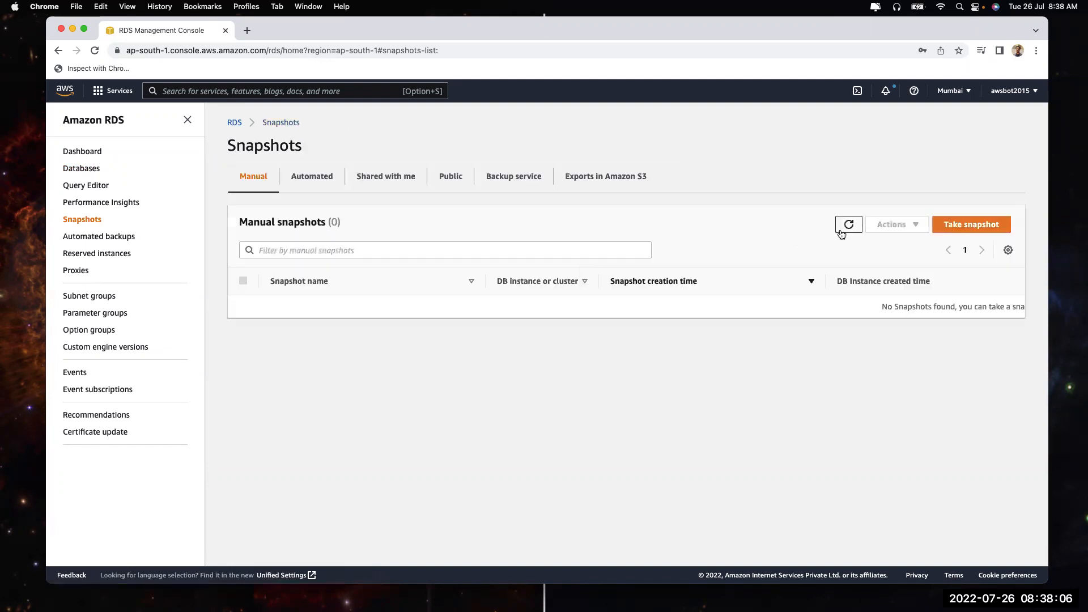
click(976, 229)
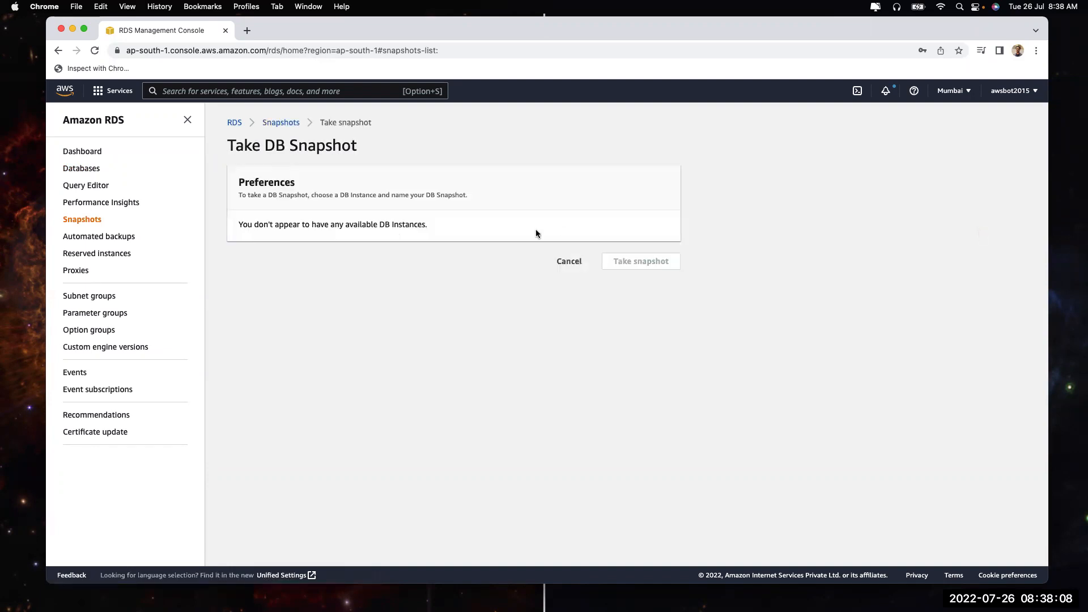
click(559, 256)
Browse the Exports in Amazon S3, Backup service, Shared with me and Automated snapshot tabs
click(574, 180)
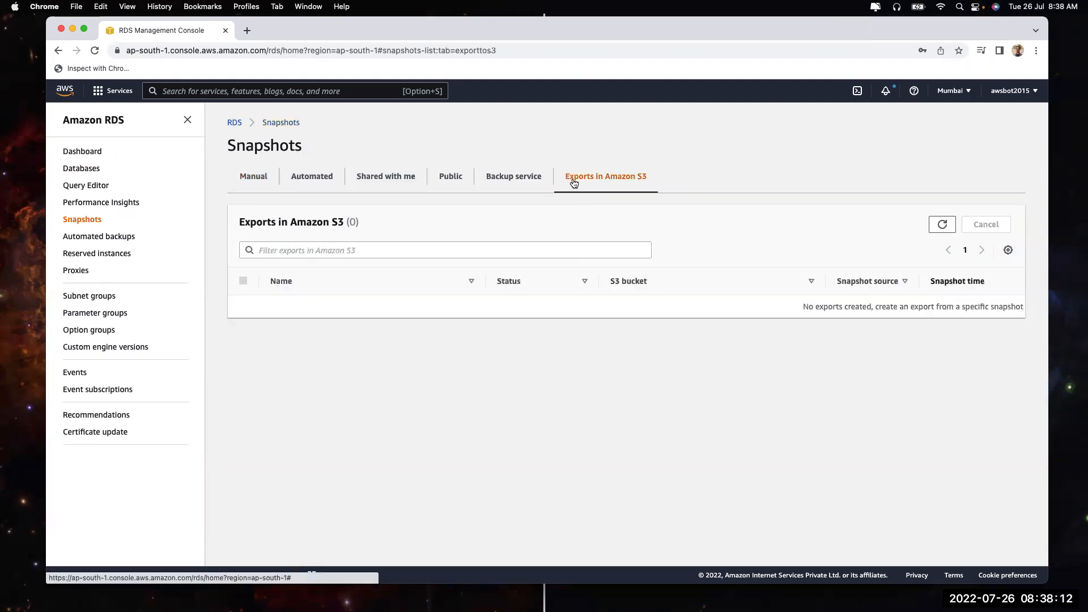
click(496, 175)
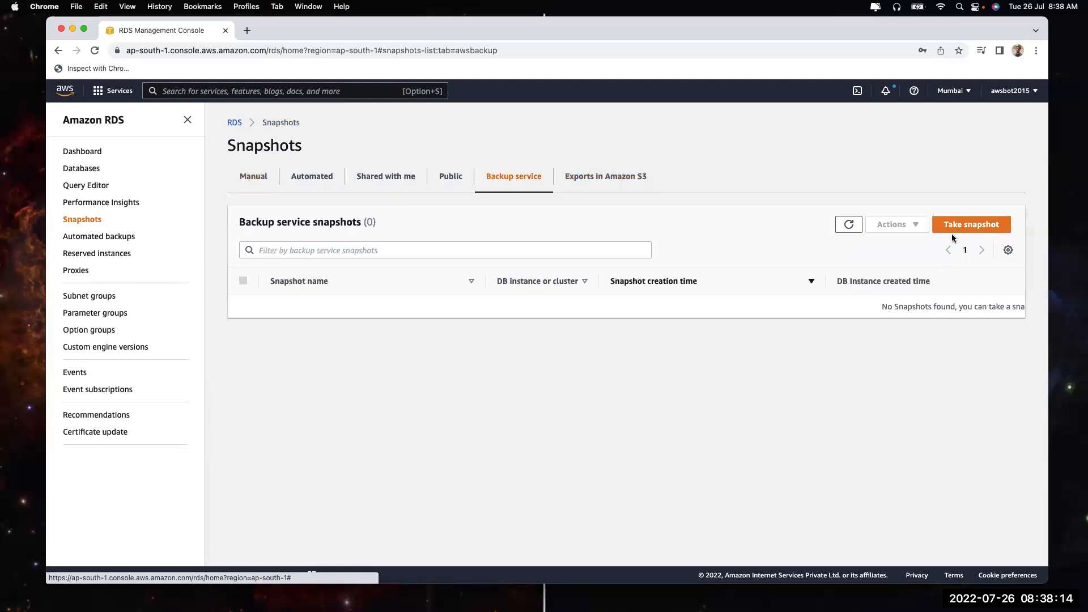
click(390, 176)
click(306, 177)
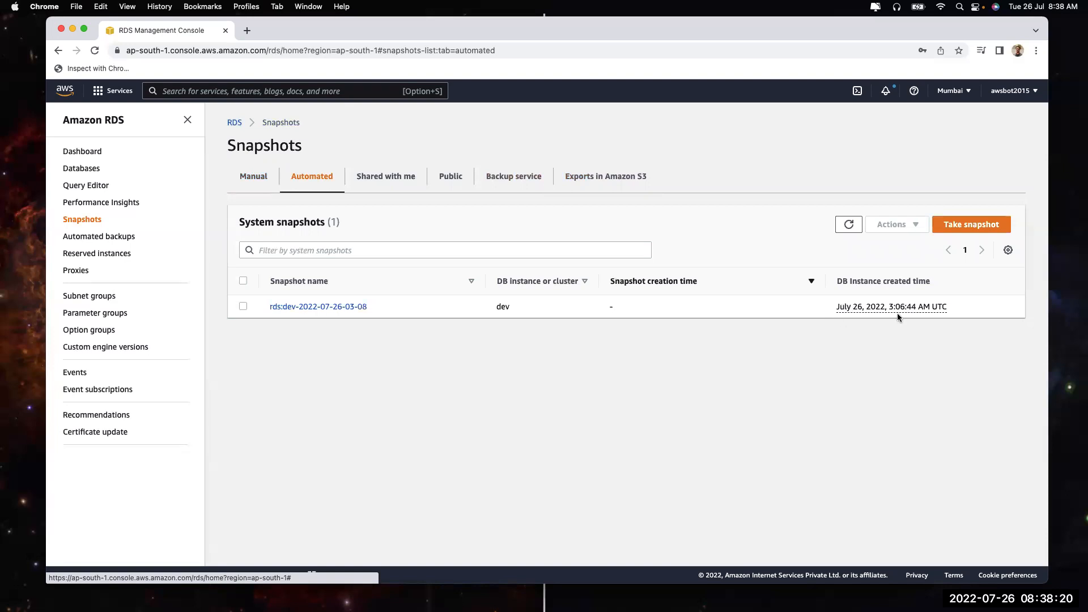
click(244, 34)
Search Google for 'time in utc' and confirm it reads 3:08 am
text(time in)
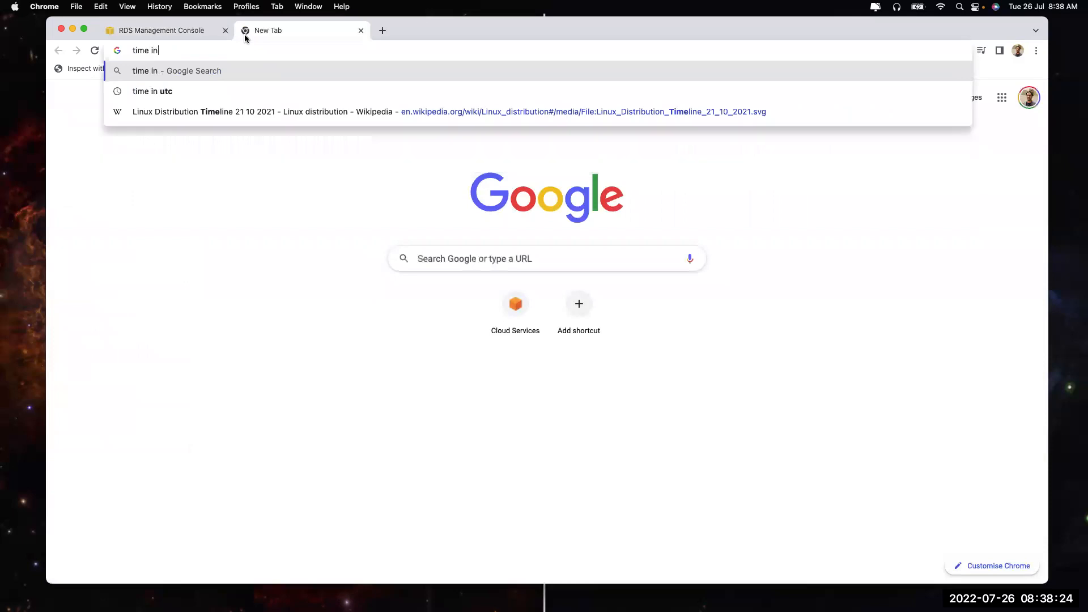
text( utc)
key(Return)
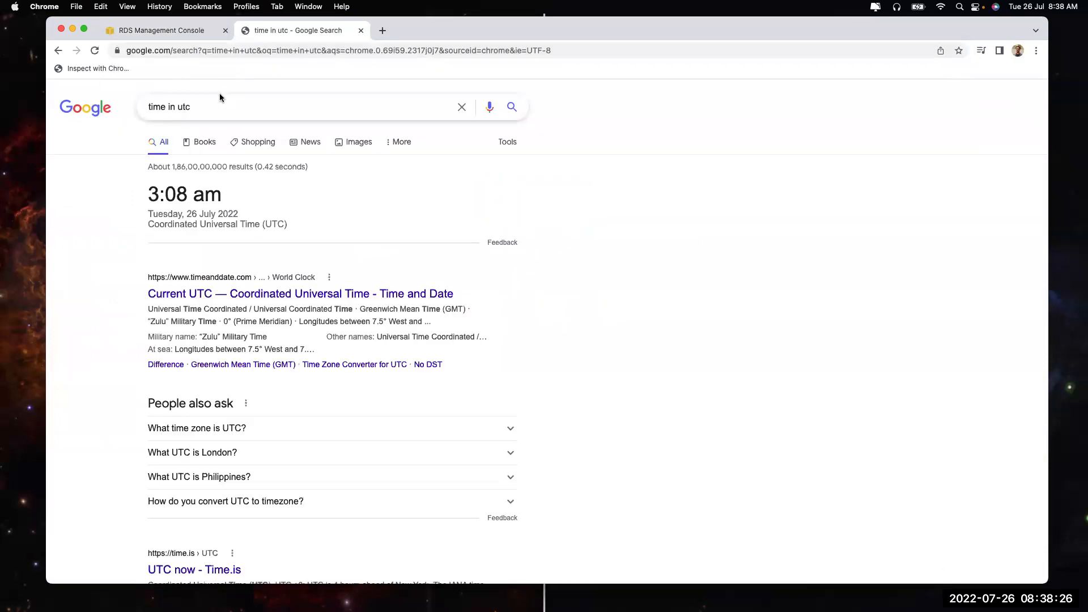
drag(149, 193, 247, 188)
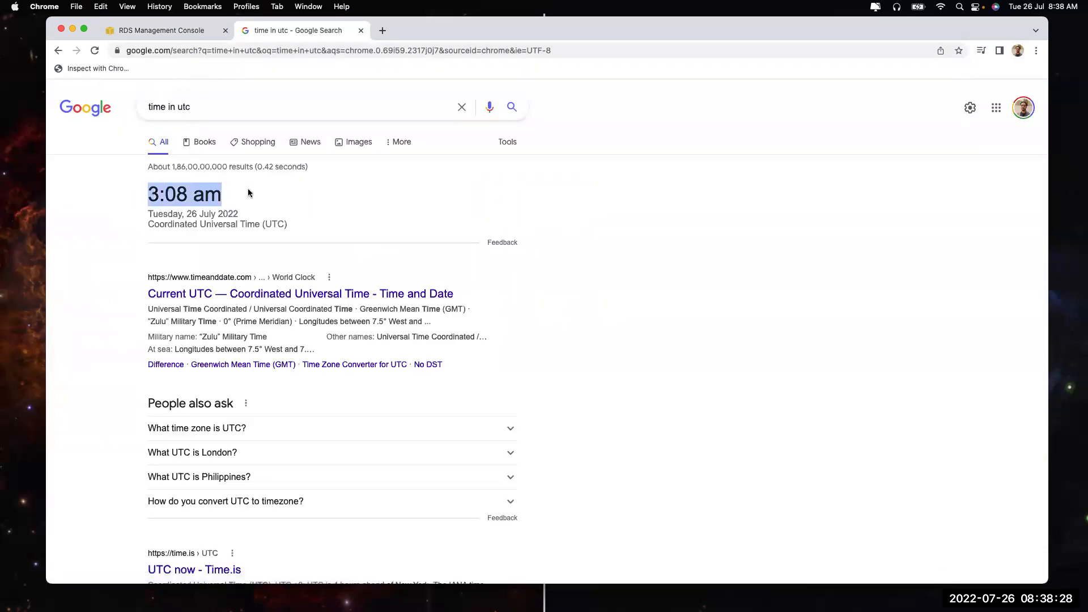
click(160, 30)
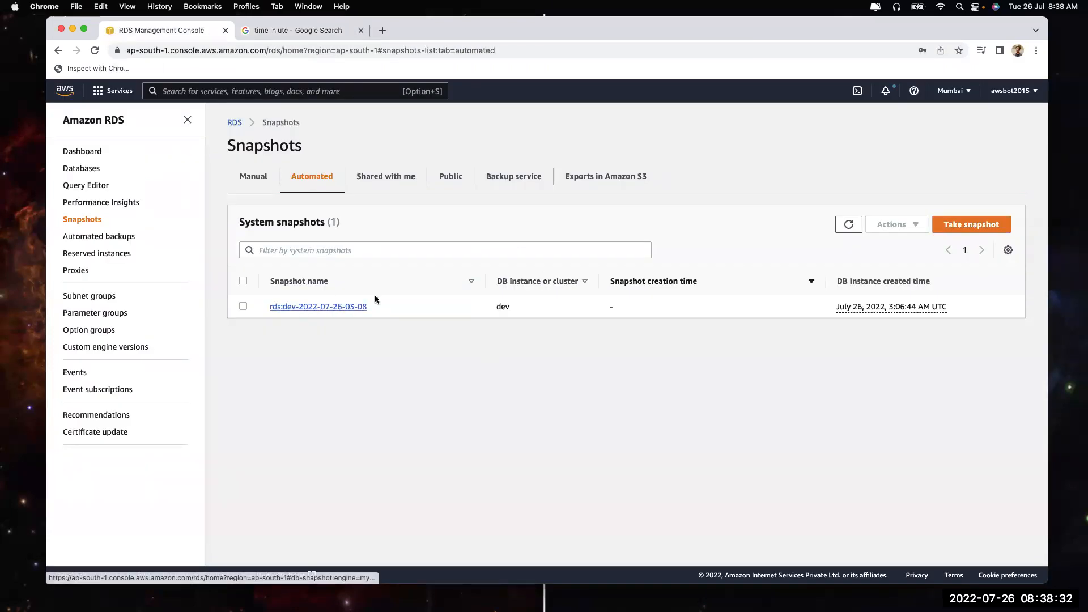
Check the snapshot time in other time zones and compare the Manual, Backup service and Automated tabs
click(914, 308)
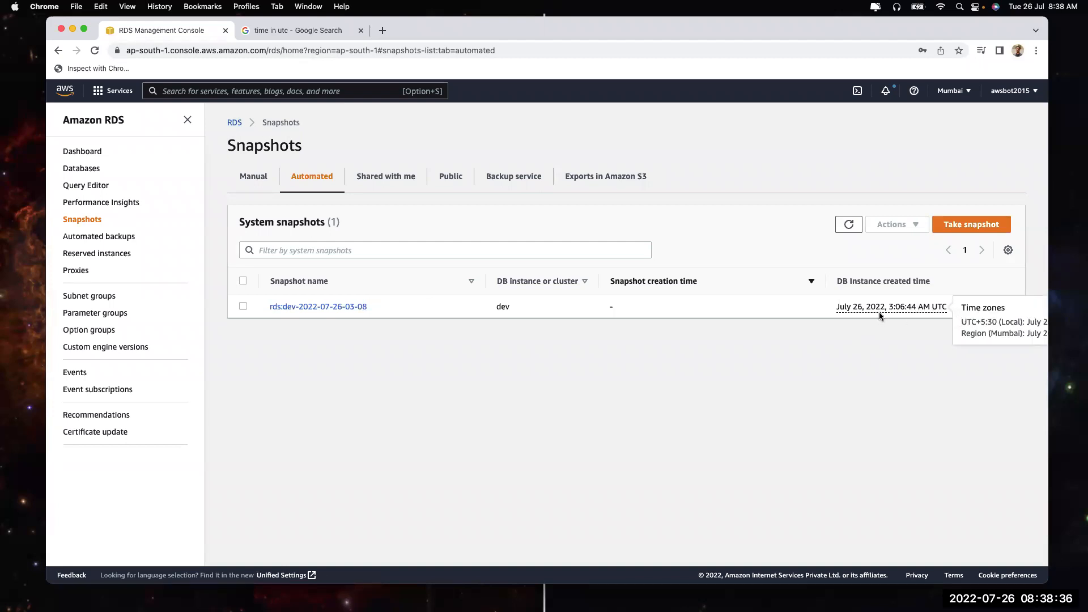
drag(961, 321, 1039, 320)
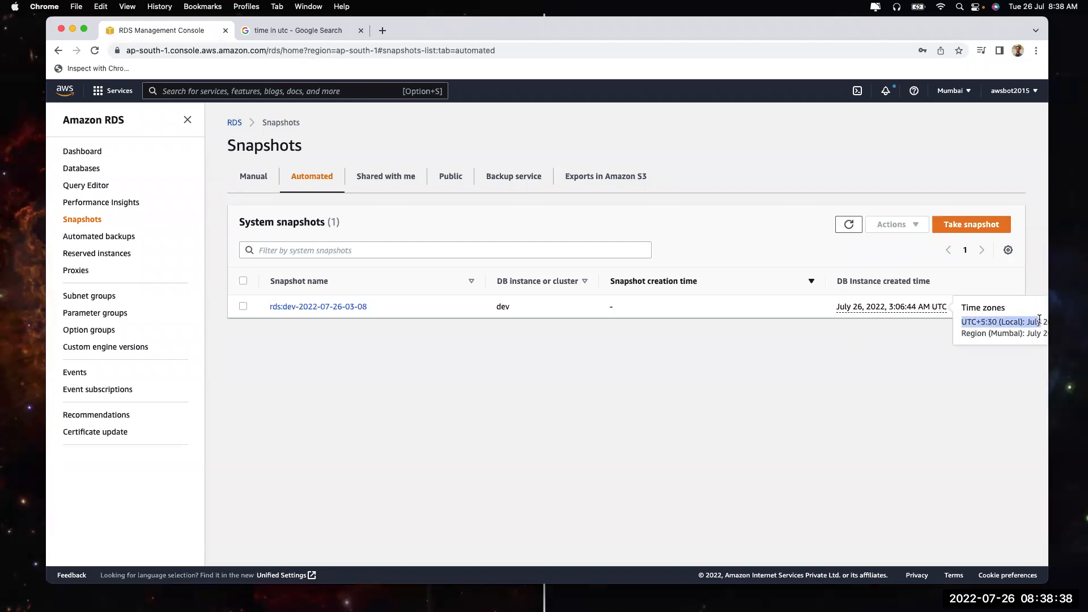
click(813, 387)
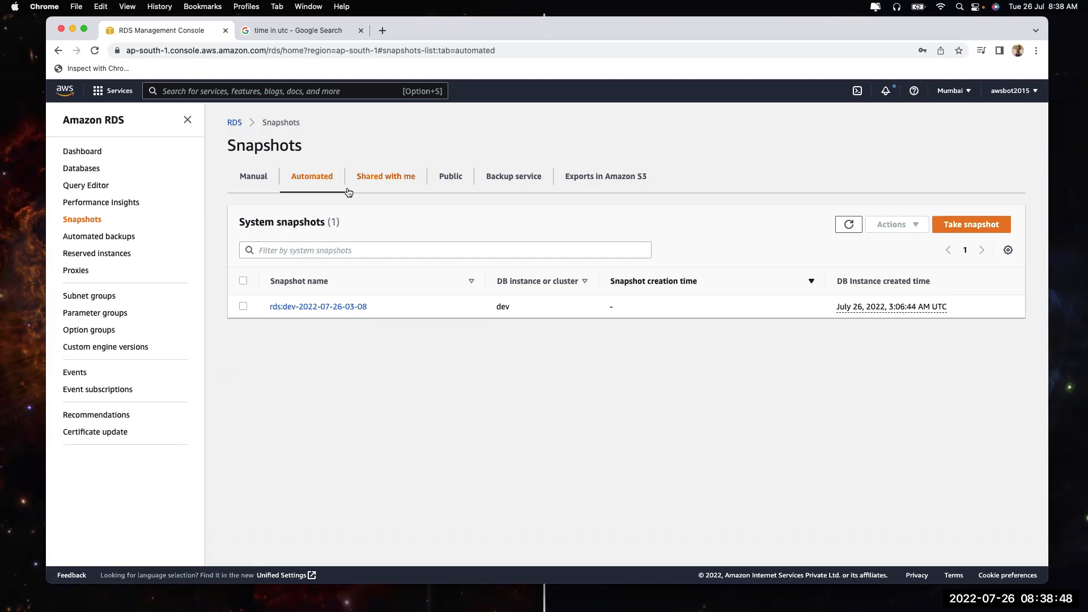
click(265, 177)
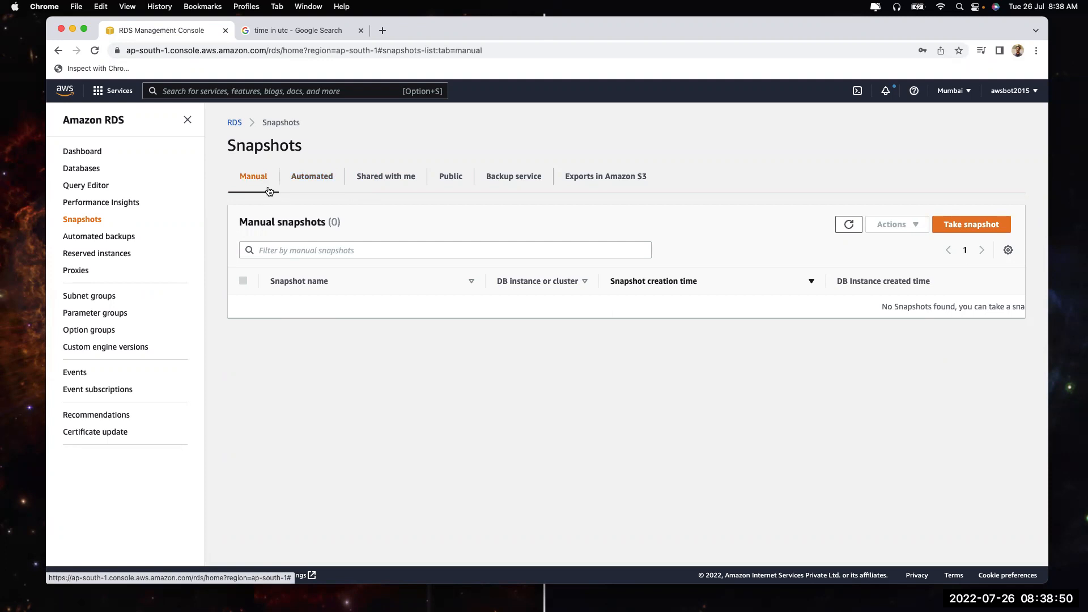
click(107, 238)
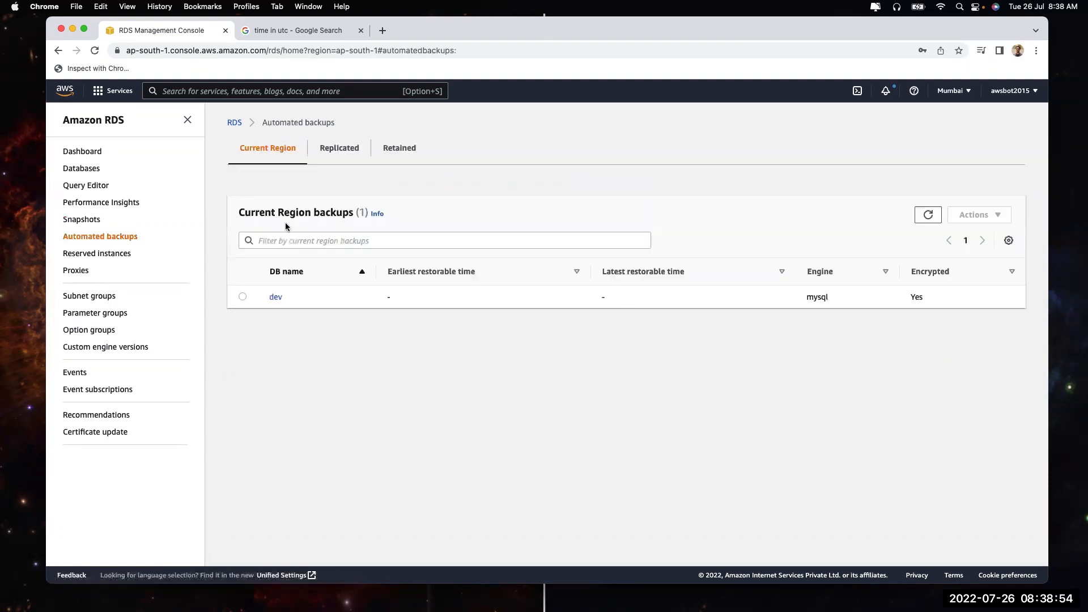
click(76, 220)
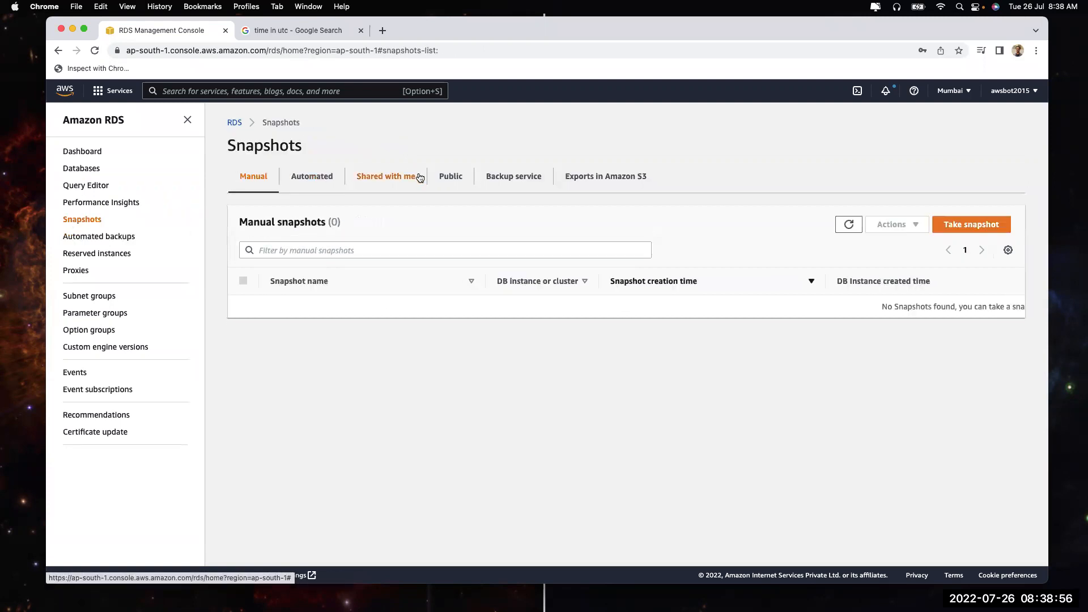
click(517, 180)
click(307, 180)
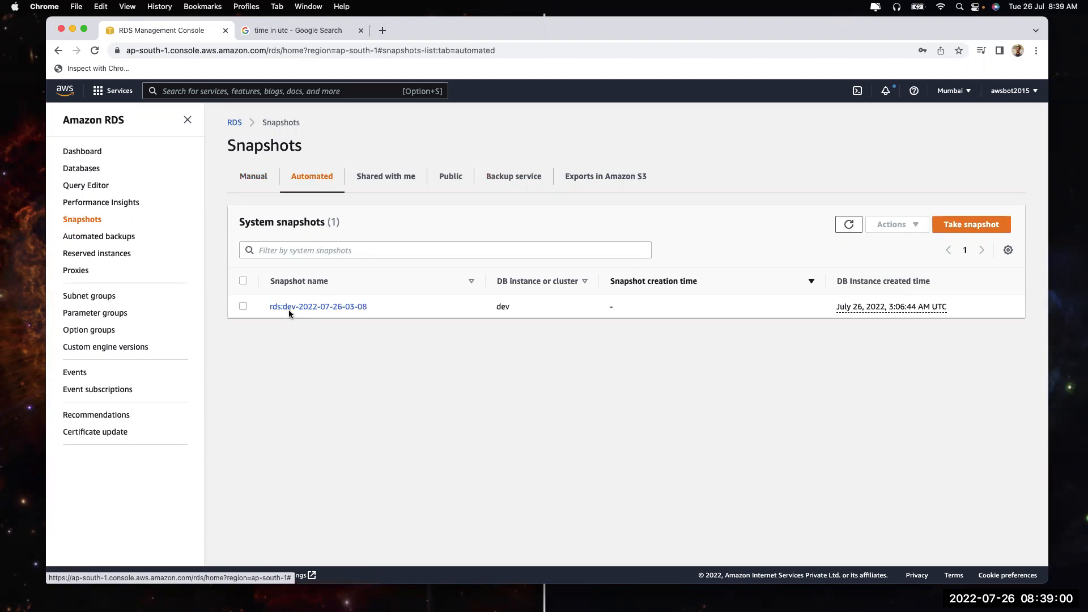
Inspect the dev automated backup's details and Actions, then return to the Automated backups list
click(86, 236)
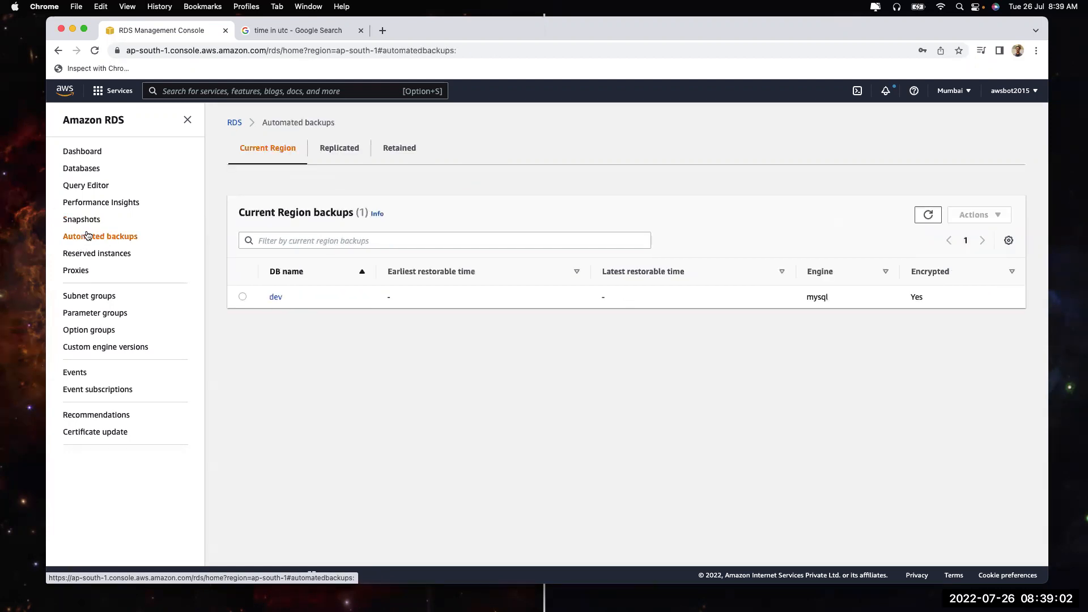
click(275, 297)
click(1005, 142)
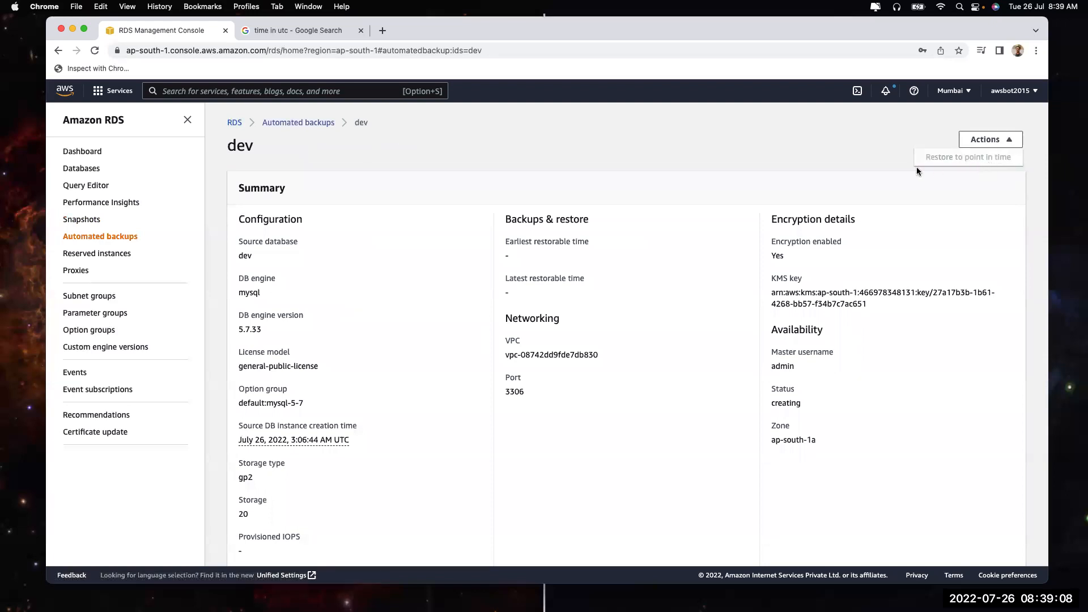
scroll(763, 375, down, 5)
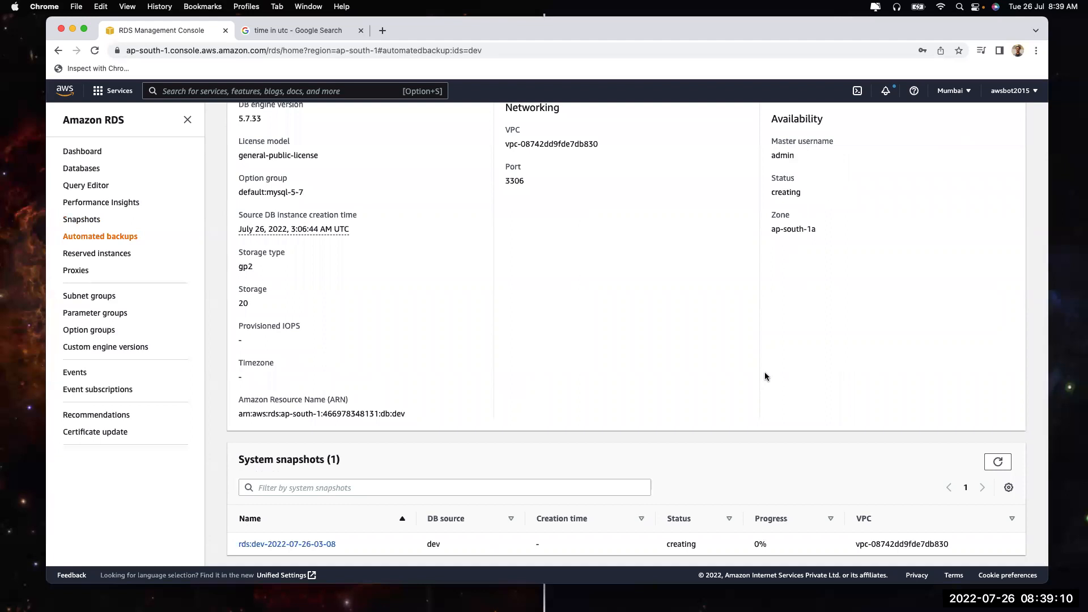
scroll(502, 255, up, 5)
click(90, 242)
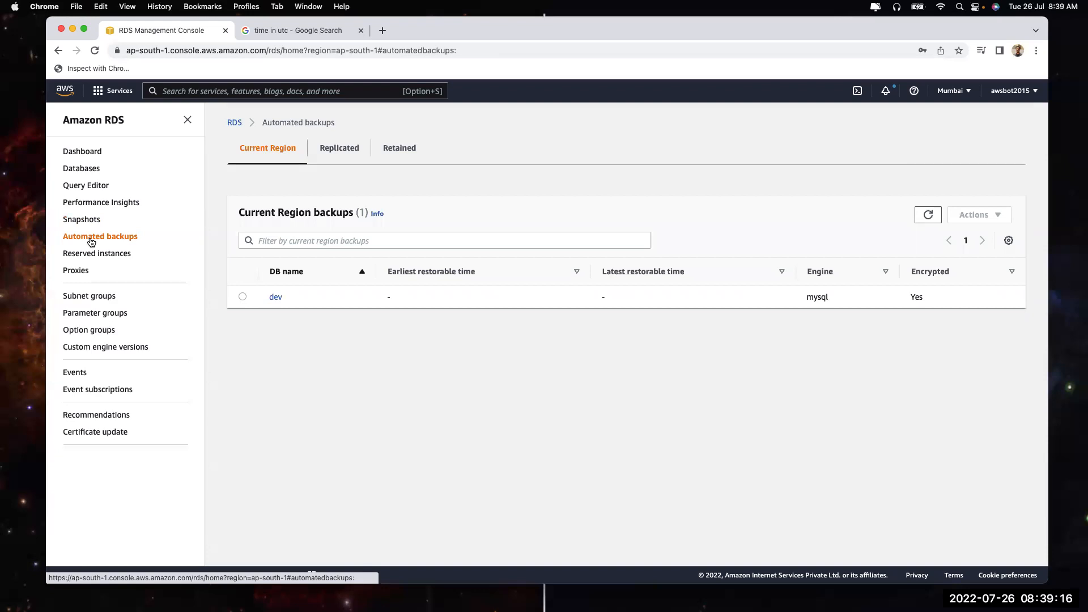
Refresh the Databases list and glance at the Take snapshot form
click(82, 169)
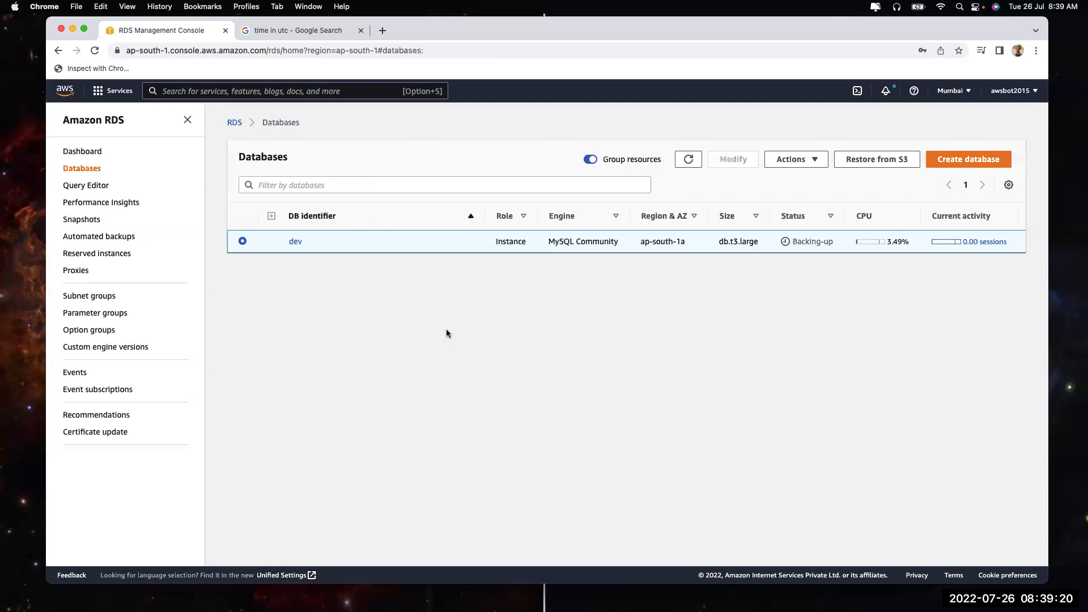
click(688, 159)
click(80, 222)
click(1008, 225)
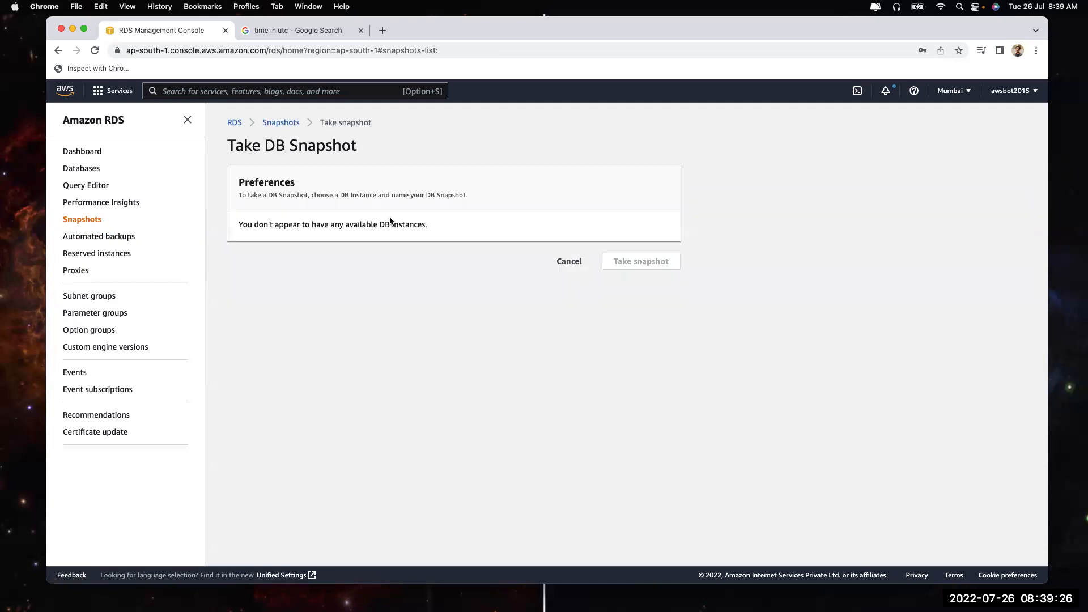
click(81, 168)
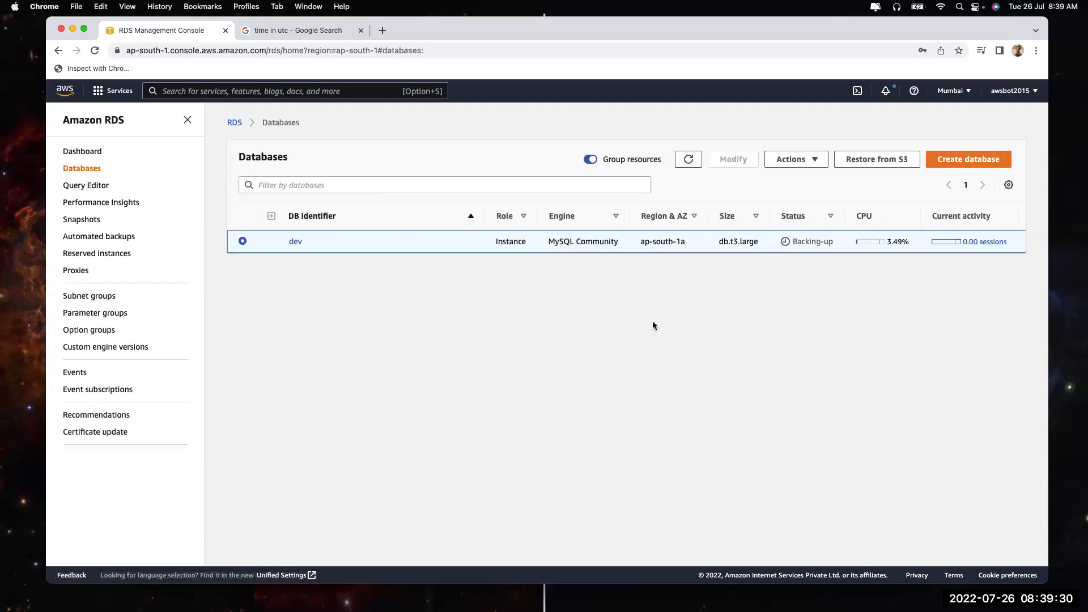
Look at the Purchase Reserved DB Instance form, then return to the Databases list
click(81, 255)
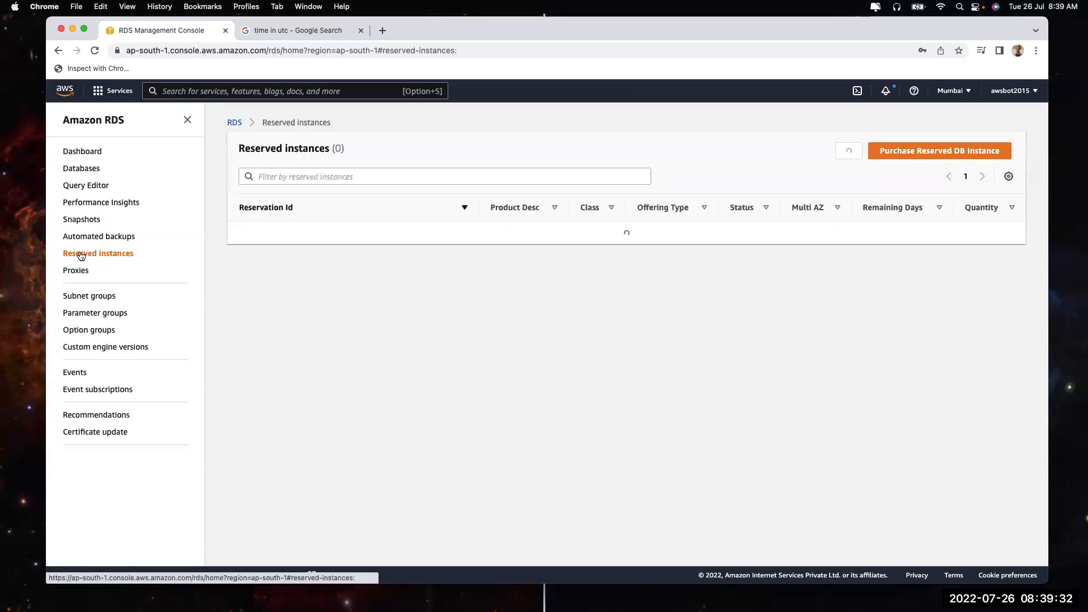
click(897, 153)
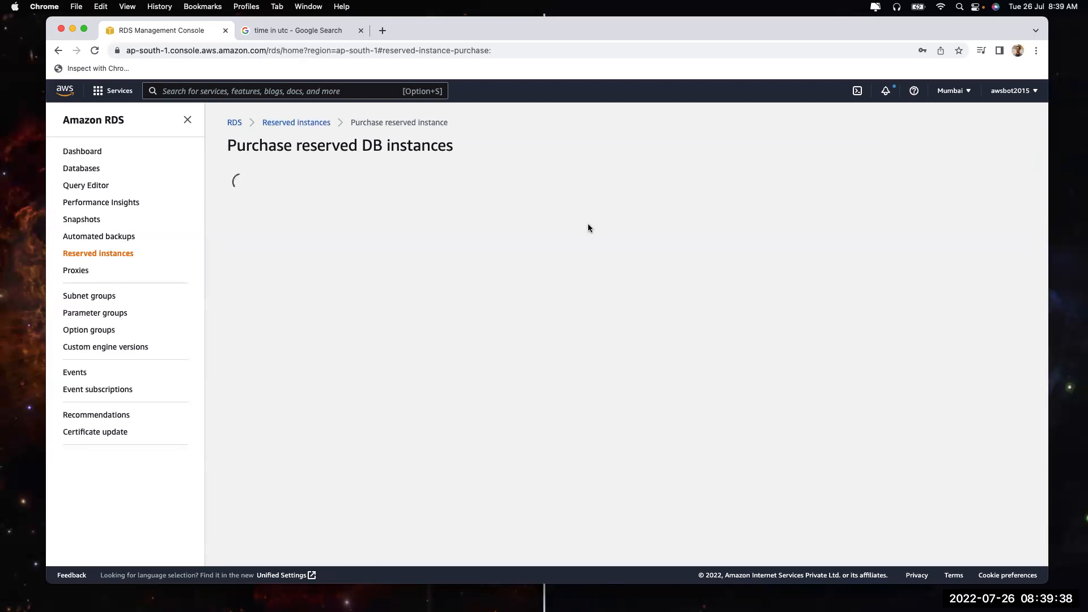
click(83, 169)
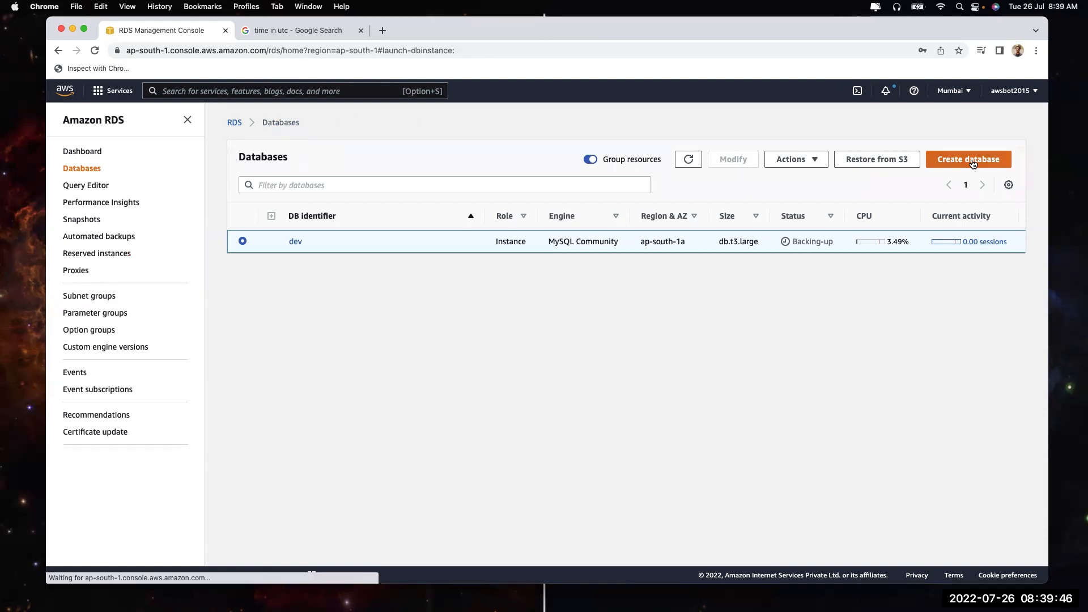
Start a new MySQL database with the memory optimized db.r5.large instance class
click(973, 161)
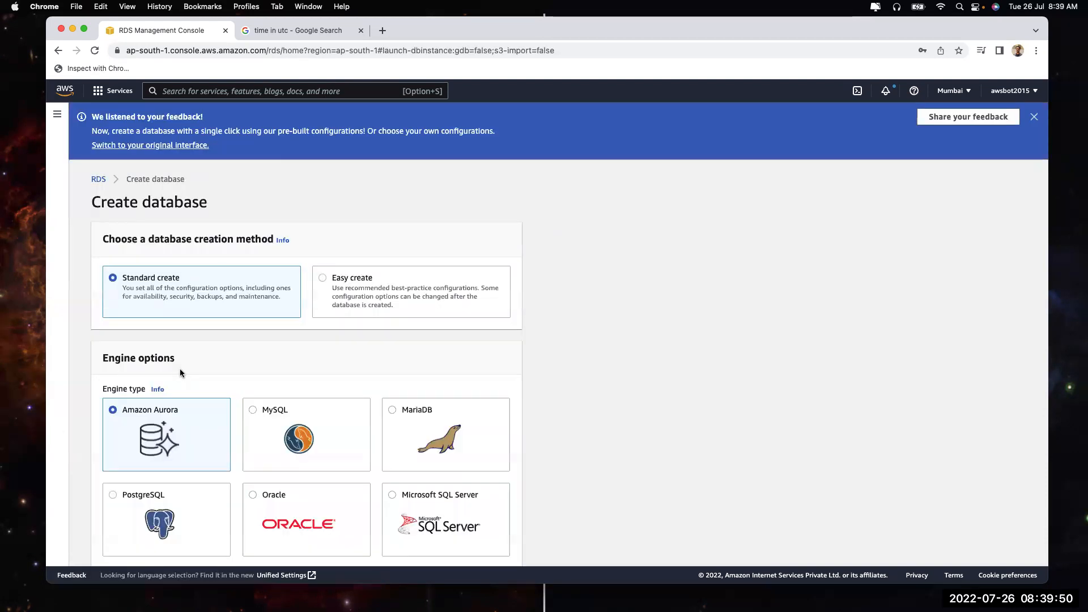
scroll(180, 373, down, 4)
click(285, 222)
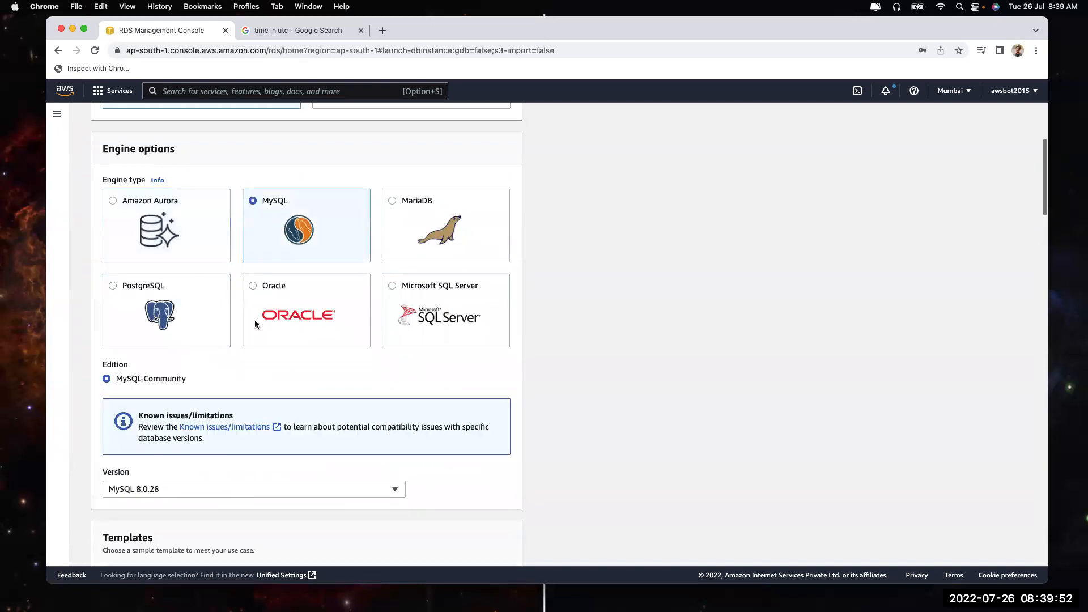
scroll(254, 320, down, 10)
scroll(254, 324, down, 3)
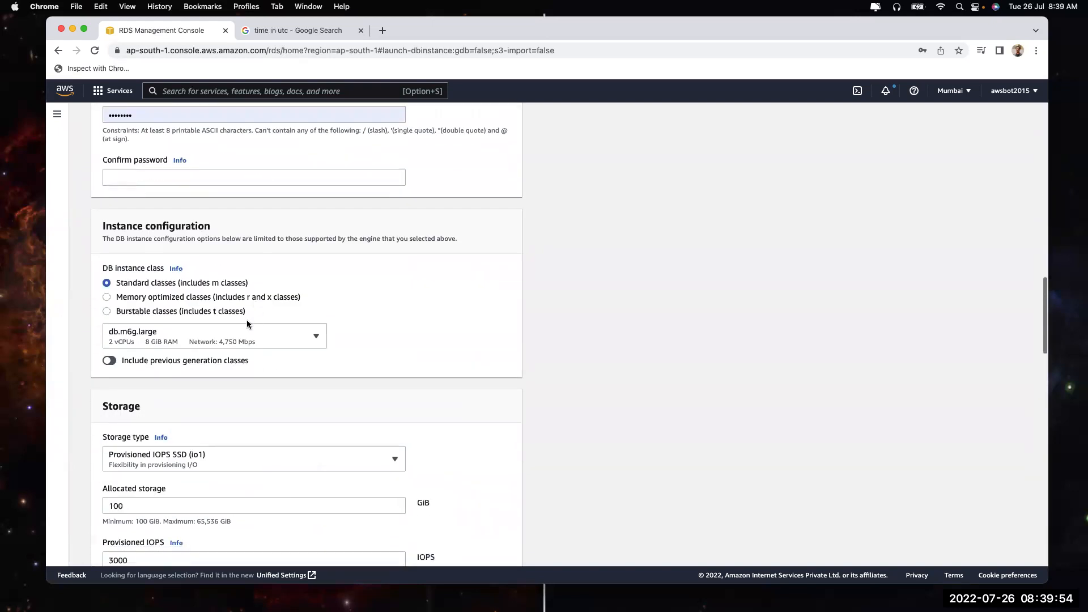
click(193, 313)
click(199, 298)
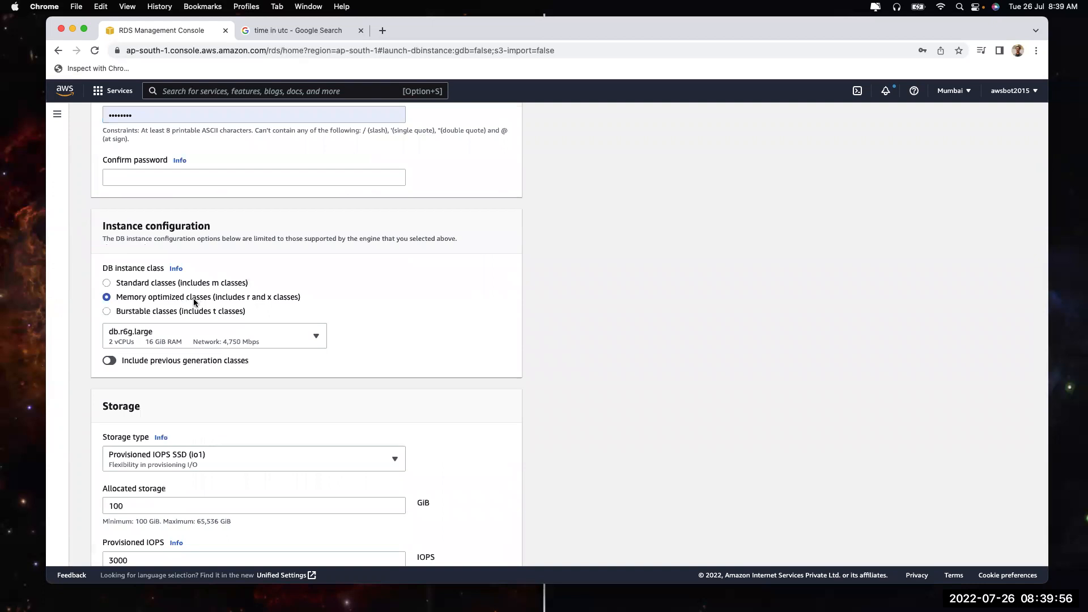
click(181, 340)
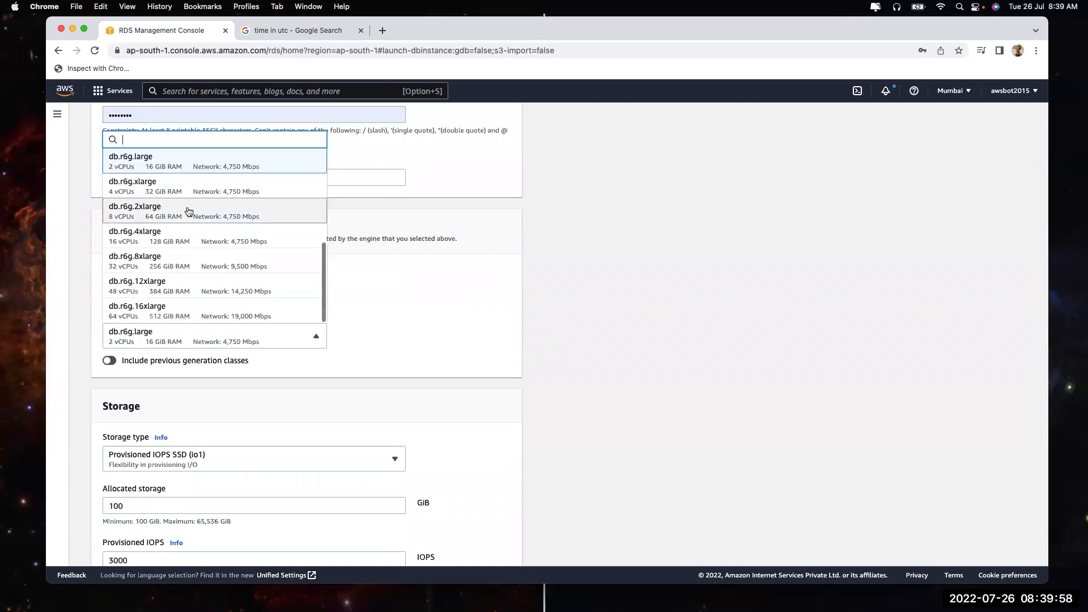
scroll(187, 250, up, 3)
scroll(186, 249, up, 3)
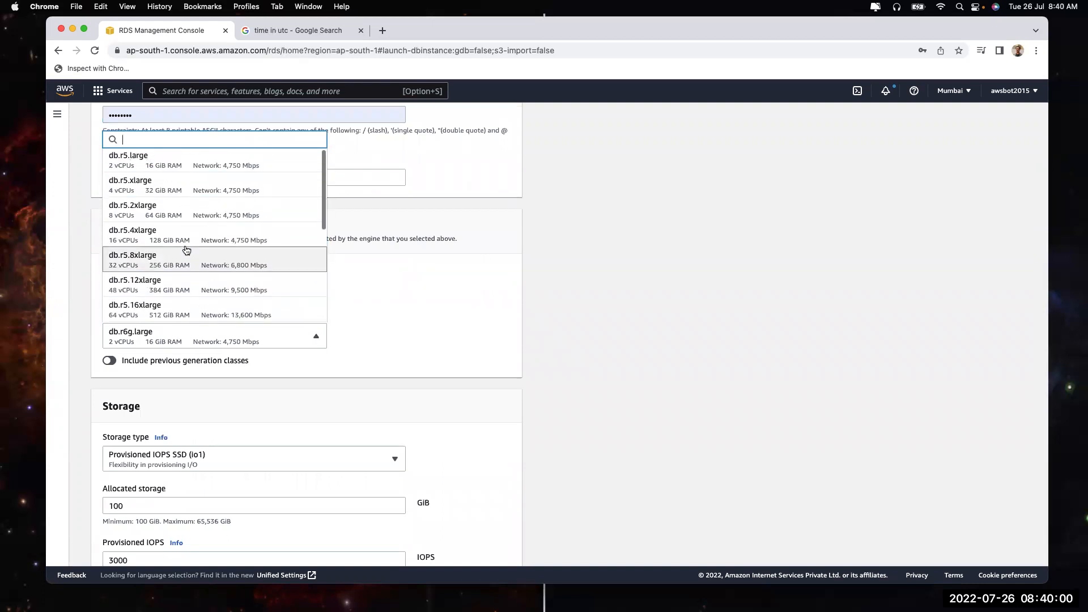
click(170, 164)
Set the engine version to MySQL 5.7.33 and scroll down to Database authentication
scroll(675, 387, down, 20)
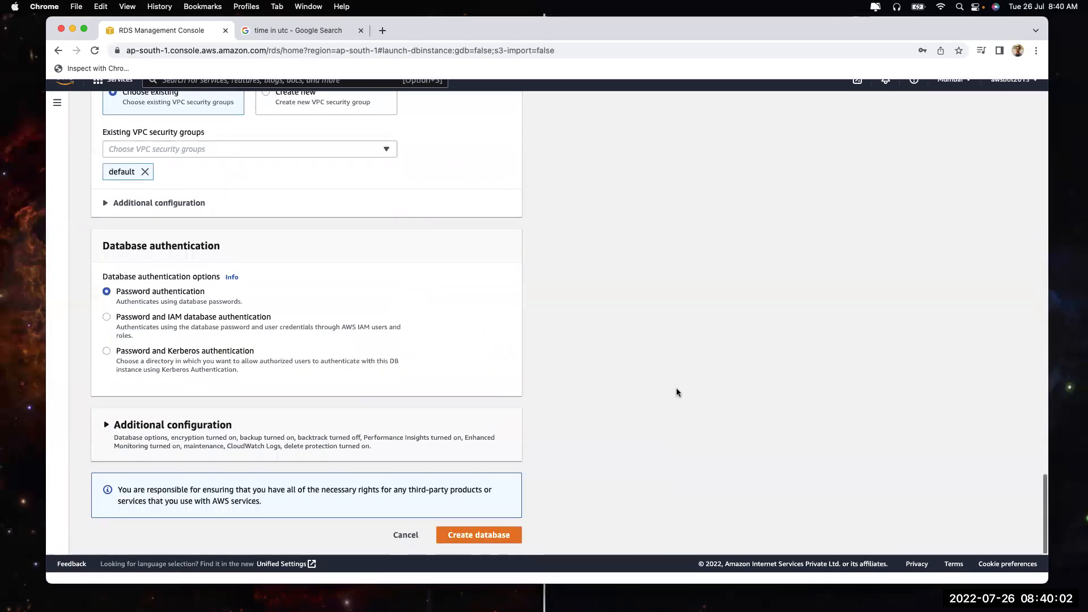
scroll(249, 403, up, 20)
scroll(249, 404, down, 5)
scroll(249, 406, down, 3)
click(216, 333)
scroll(189, 428, up, 3)
scroll(191, 427, up, 2)
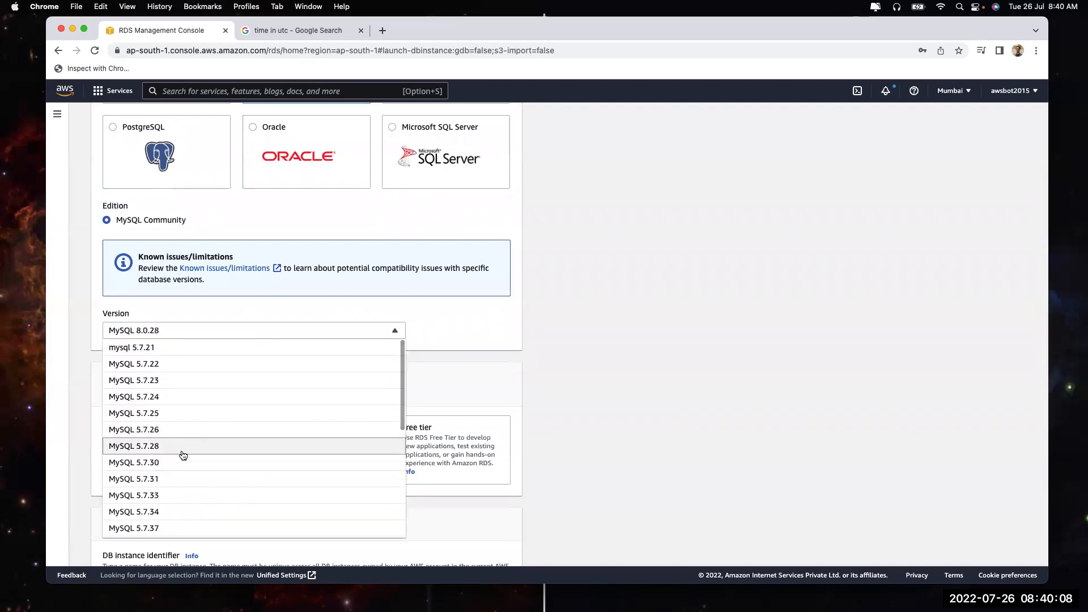
scroll(175, 486, down, 1)
click(165, 460)
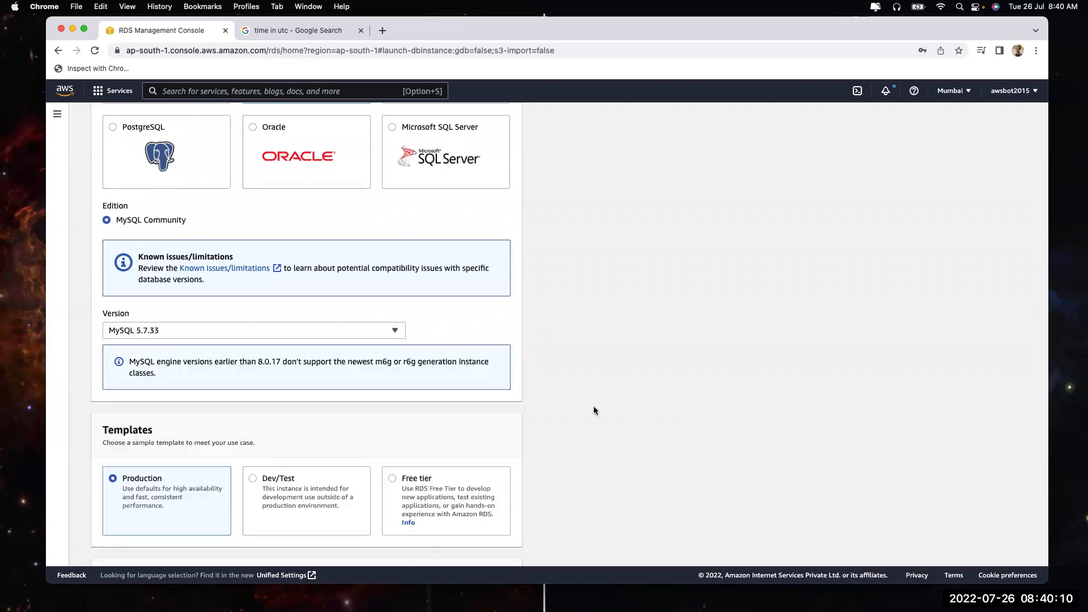
scroll(593, 406, down, 13)
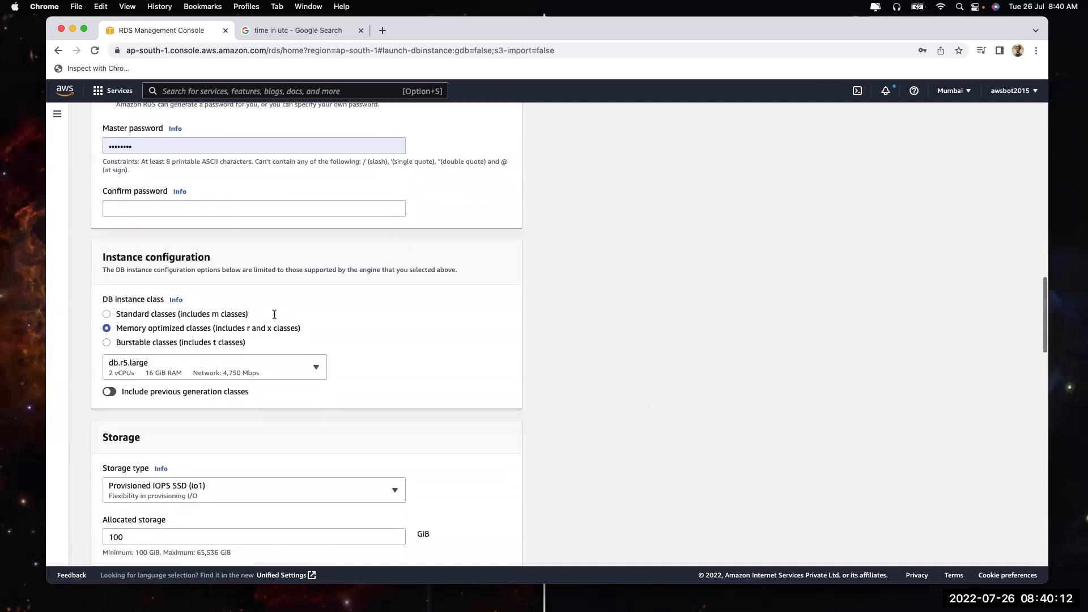
scroll(325, 419, down, 15)
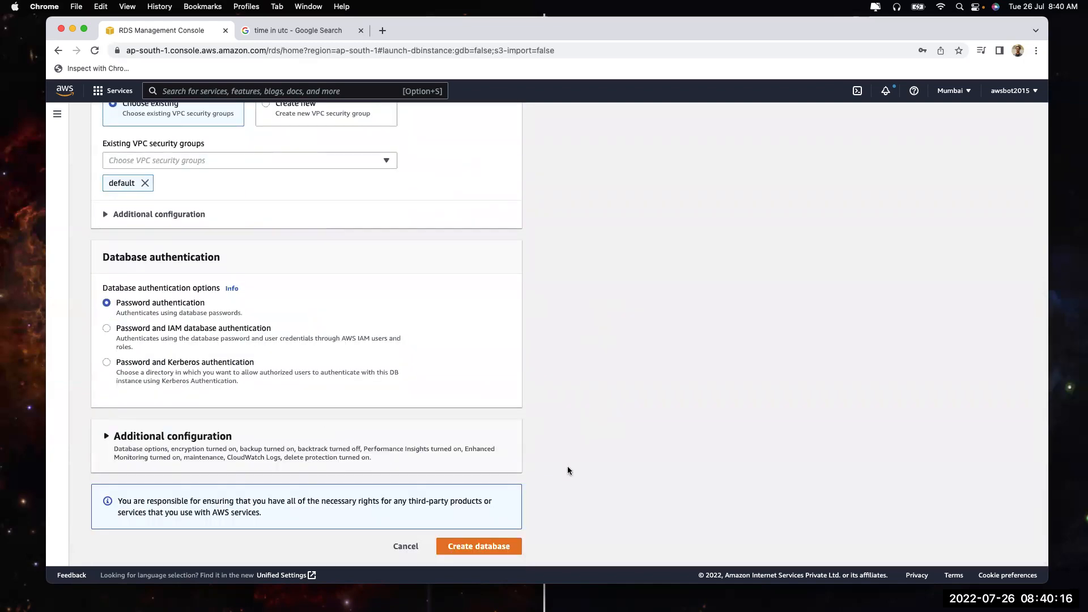
click(382, 31)
Search 'aws calculator' and open the Amazon RDS for MySQL setup in AWS Pricing Calculator
text(aws calculator)
key(Return)
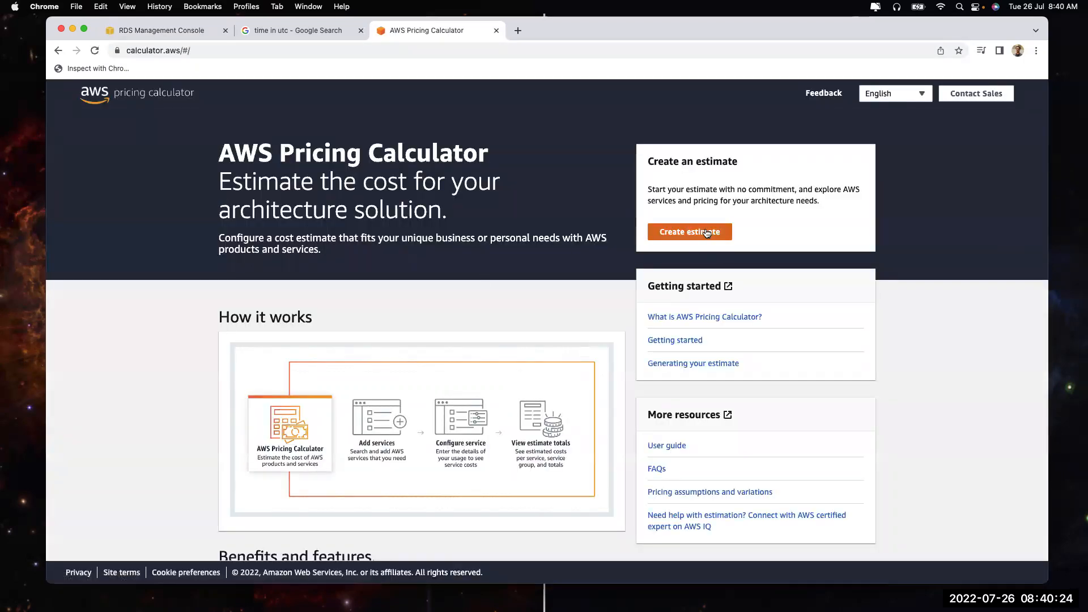
click(701, 231)
click(400, 212)
text(rds)
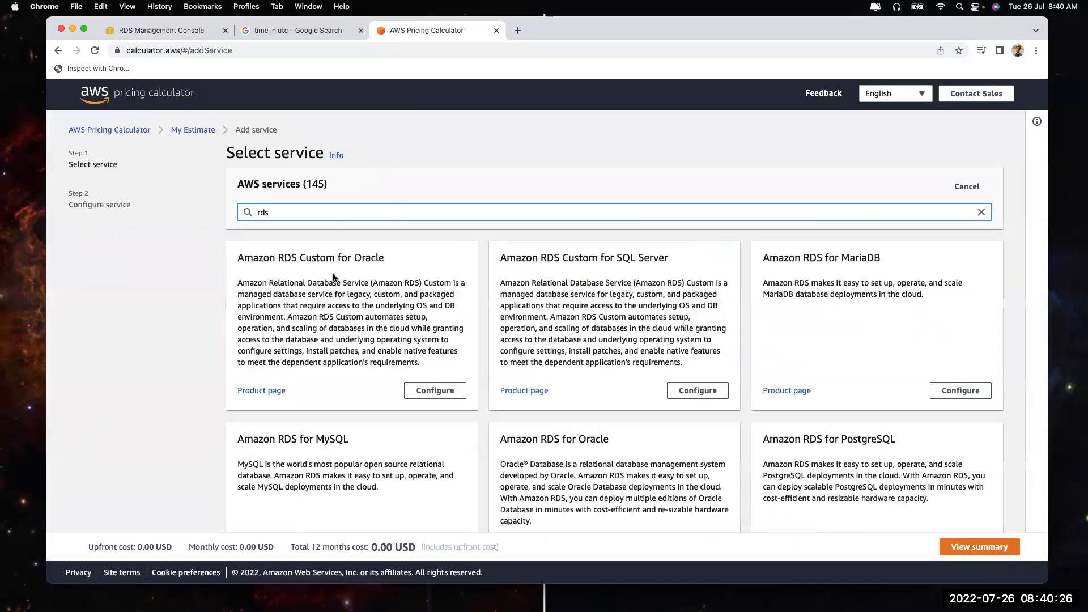
scroll(700, 416, down, 3)
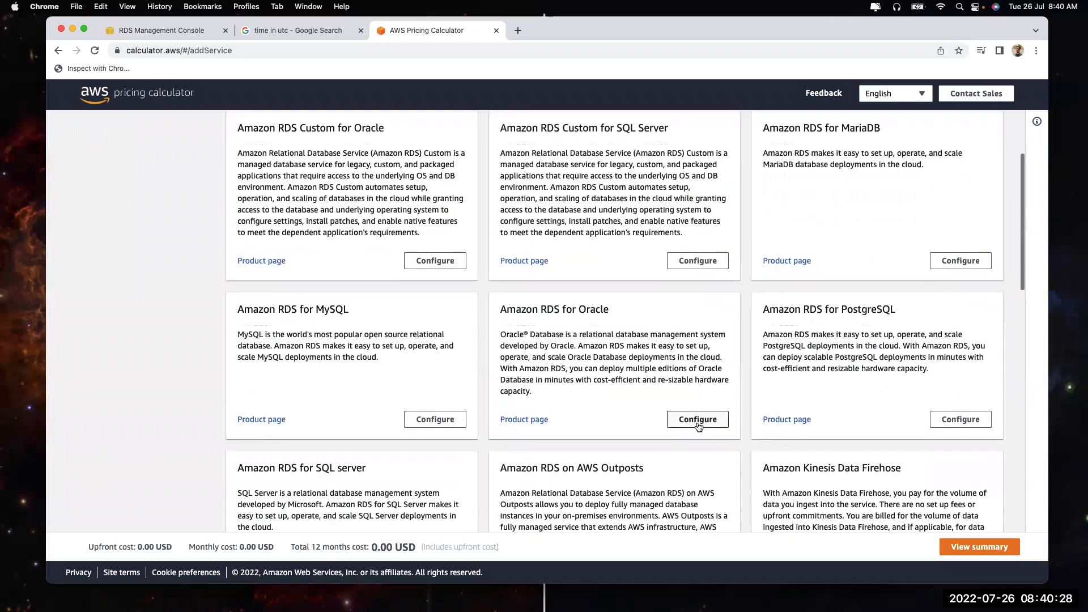
click(436, 420)
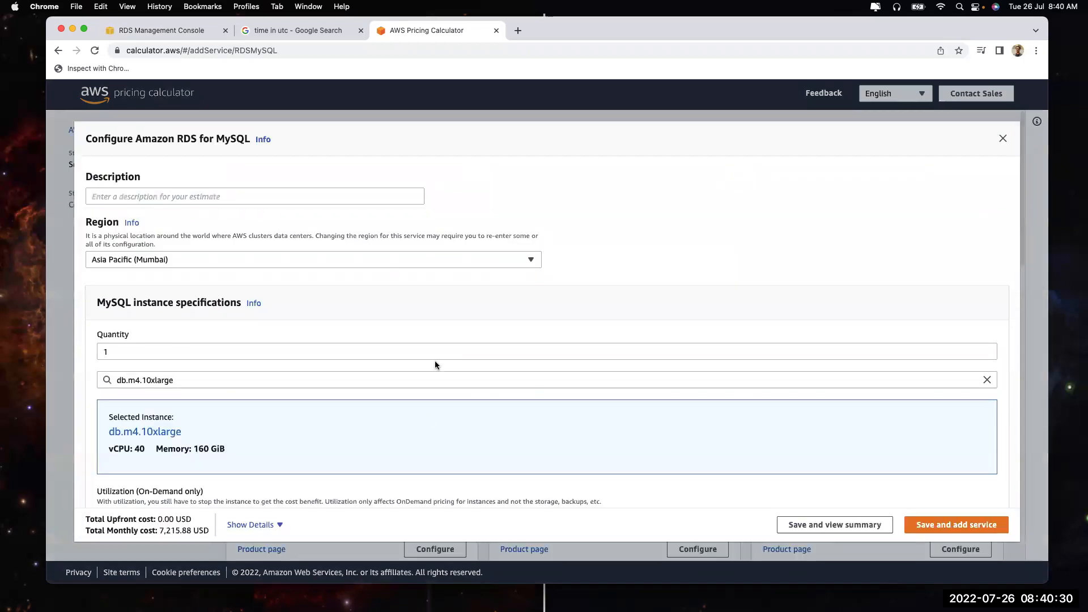
Price the instance as db.r5.large and view the 394.20 USD MySQL cost breakdown
scroll(159, 379, down, 2)
click(123, 326)
text(r5.large)
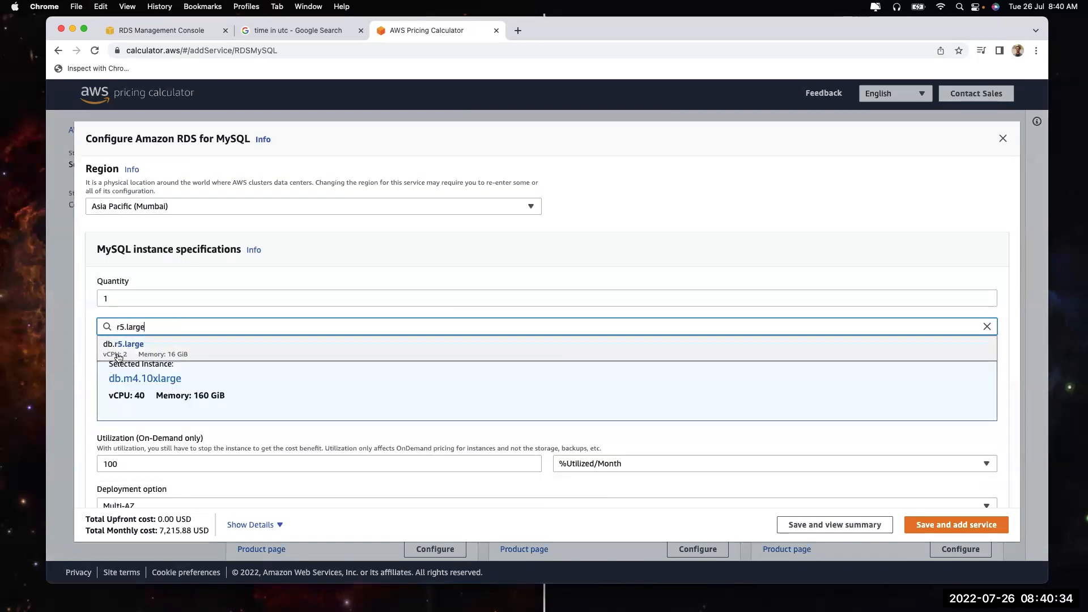
click(118, 356)
scroll(223, 377, down, 10)
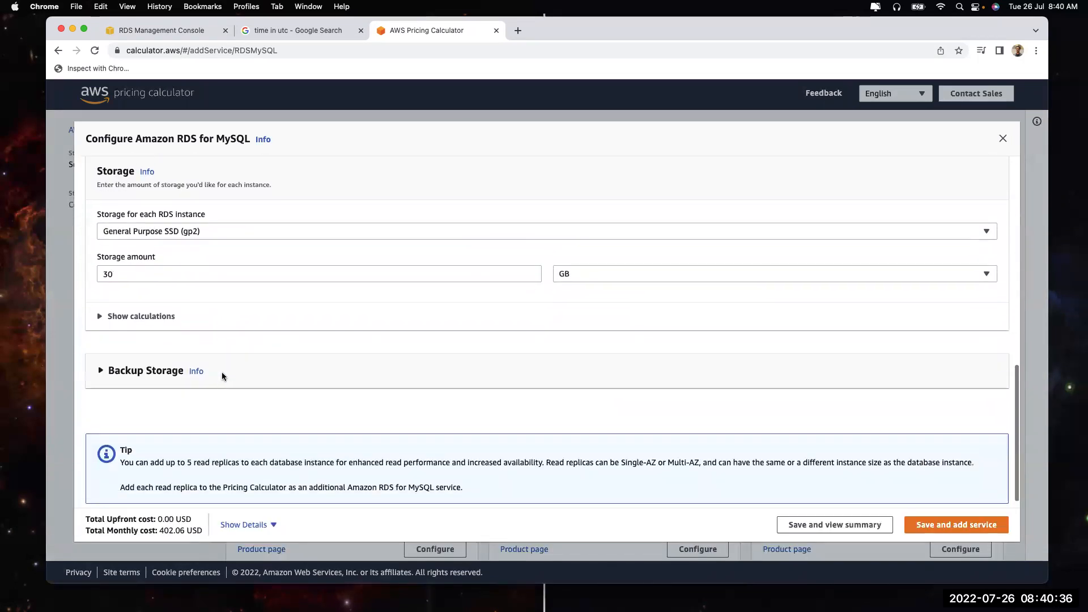
click(255, 529)
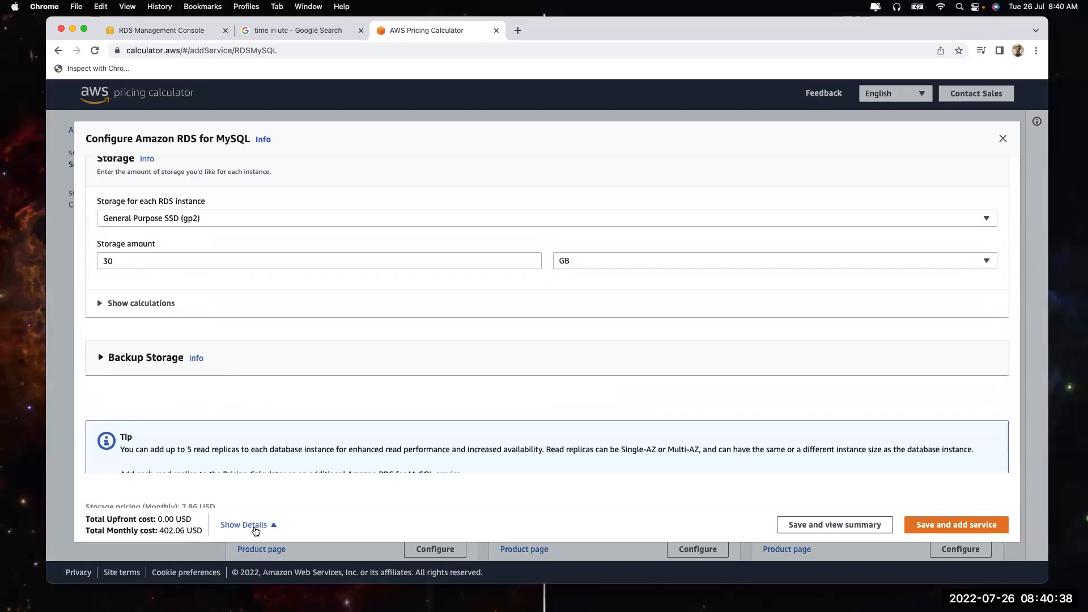
drag(187, 498, 241, 496)
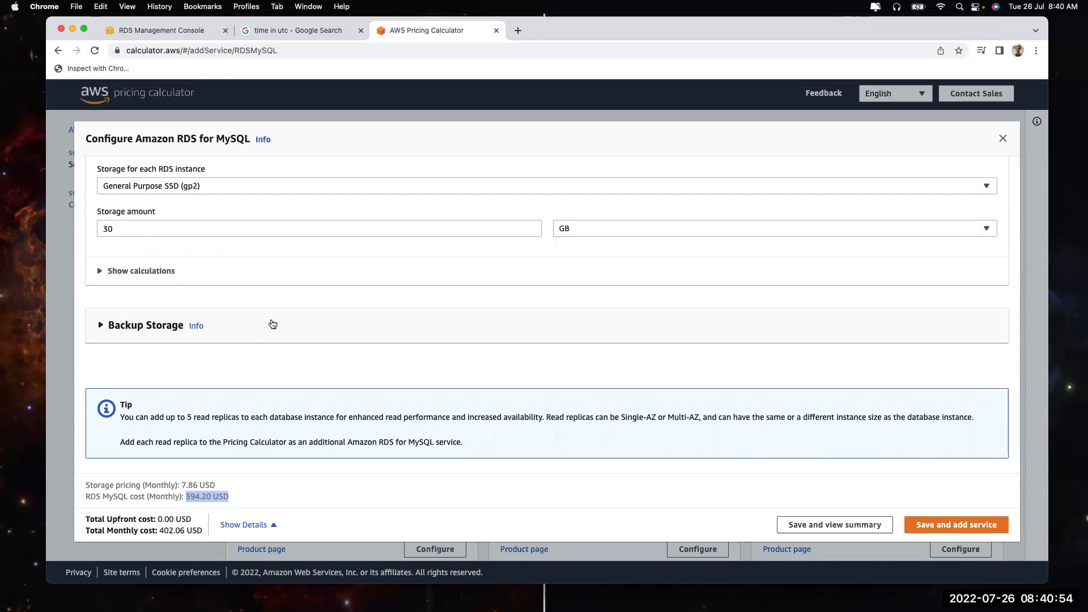
Search Google for 14400, then close the MySQL pricing setup without saving
click(517, 31)
text(14400)
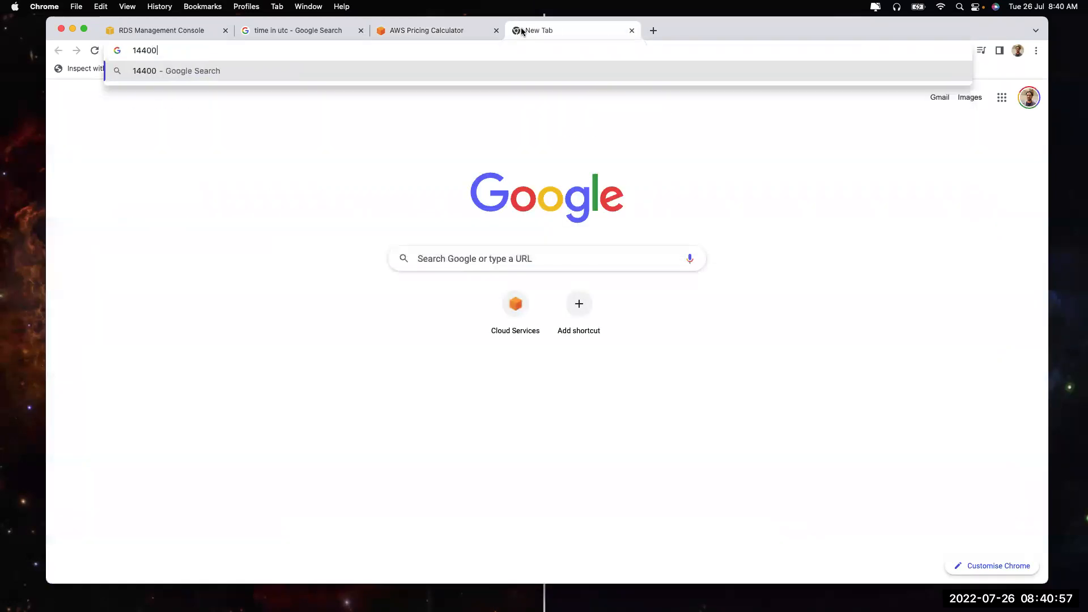
key(Return)
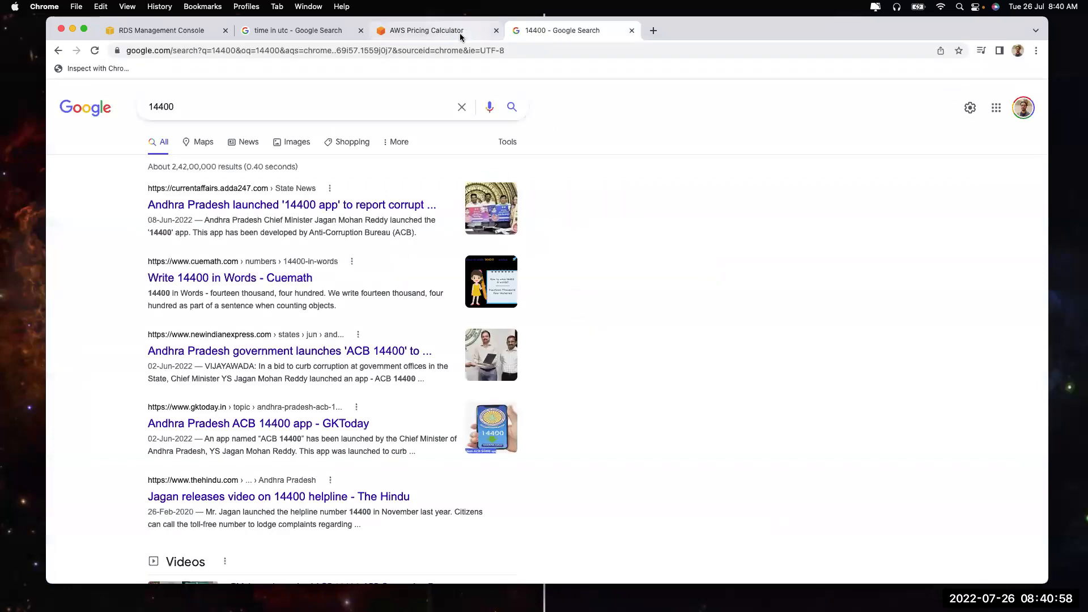
click(441, 29)
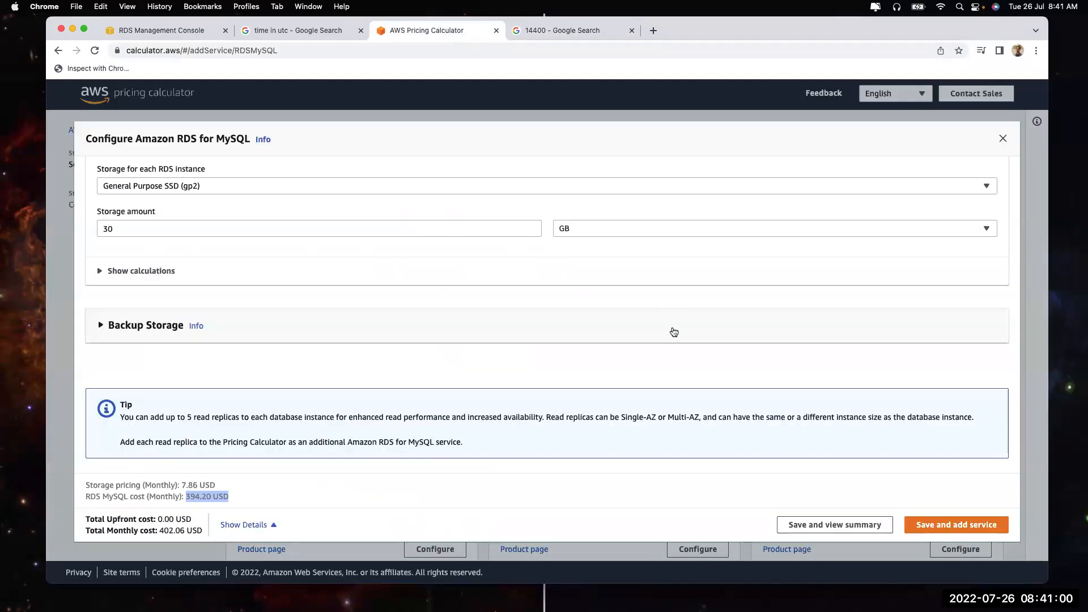
click(1002, 142)
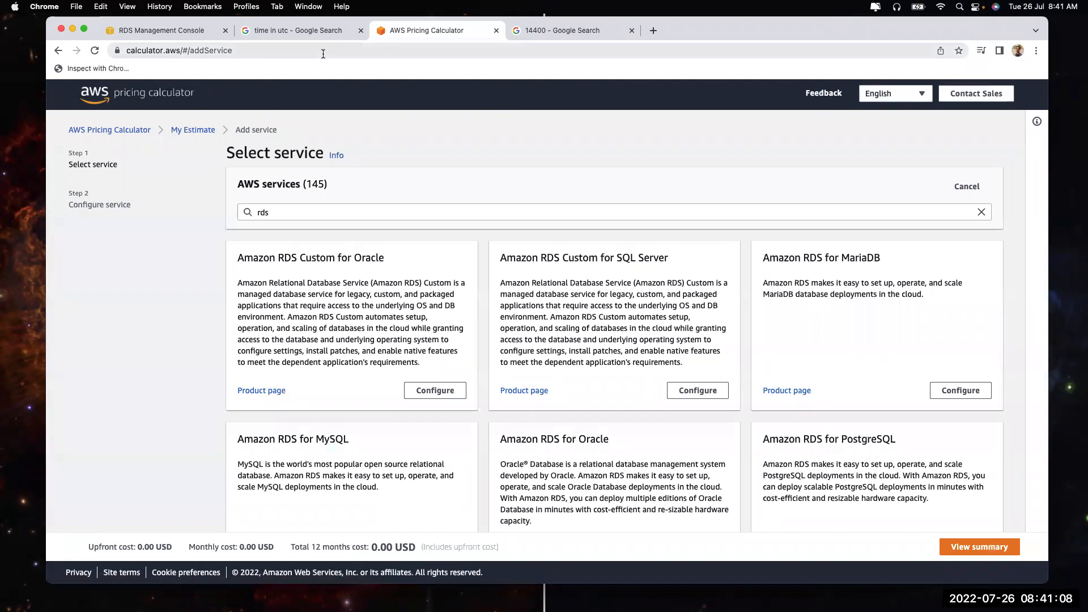
click(195, 31)
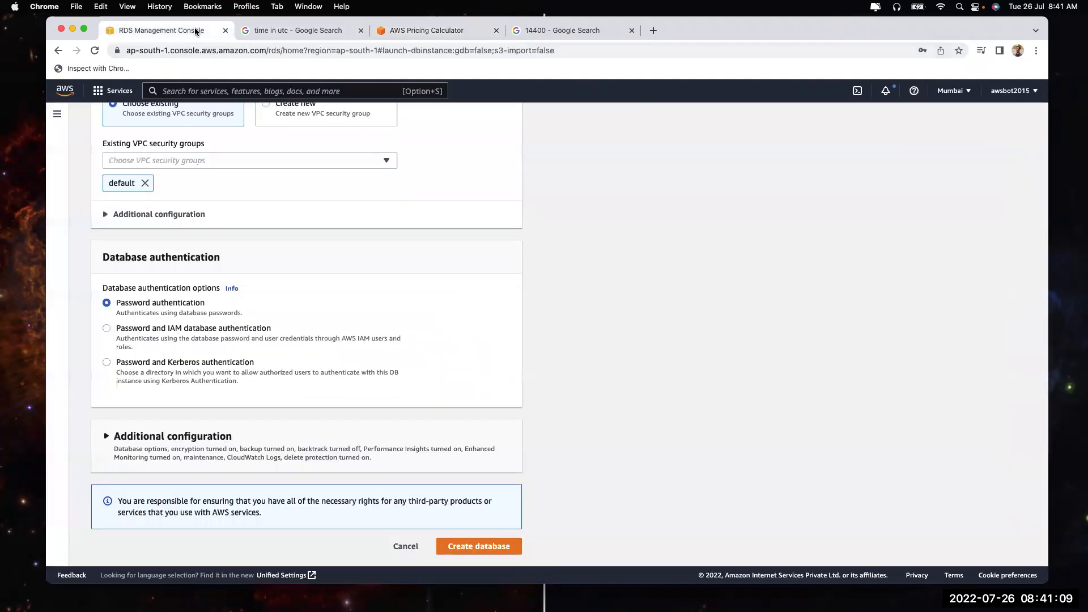
Cancel Create database and start a reserved DB instance purchase with product mysql
click(406, 546)
click(93, 253)
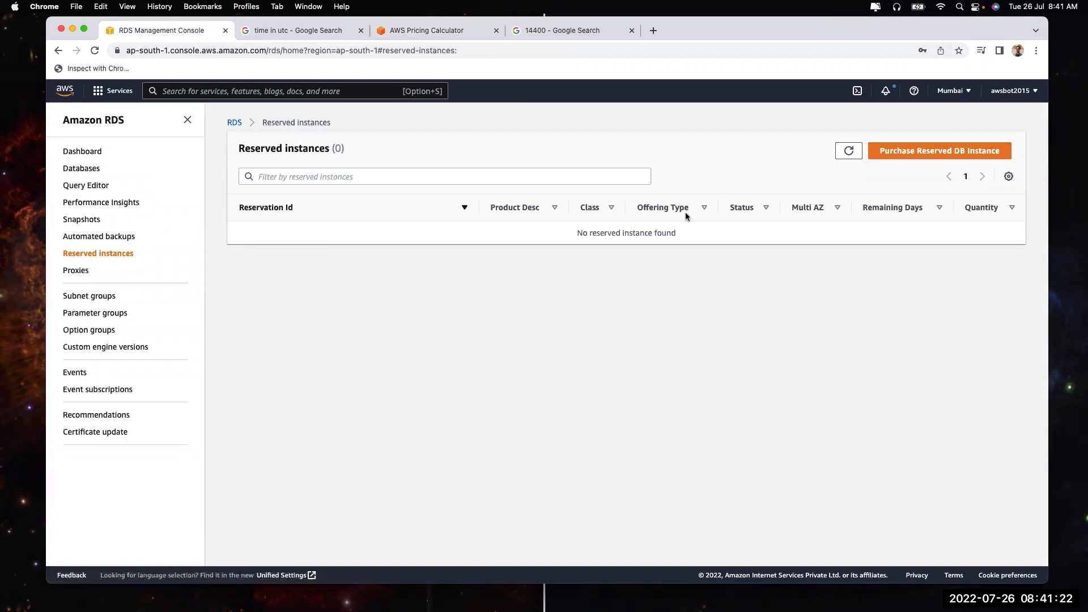
click(904, 157)
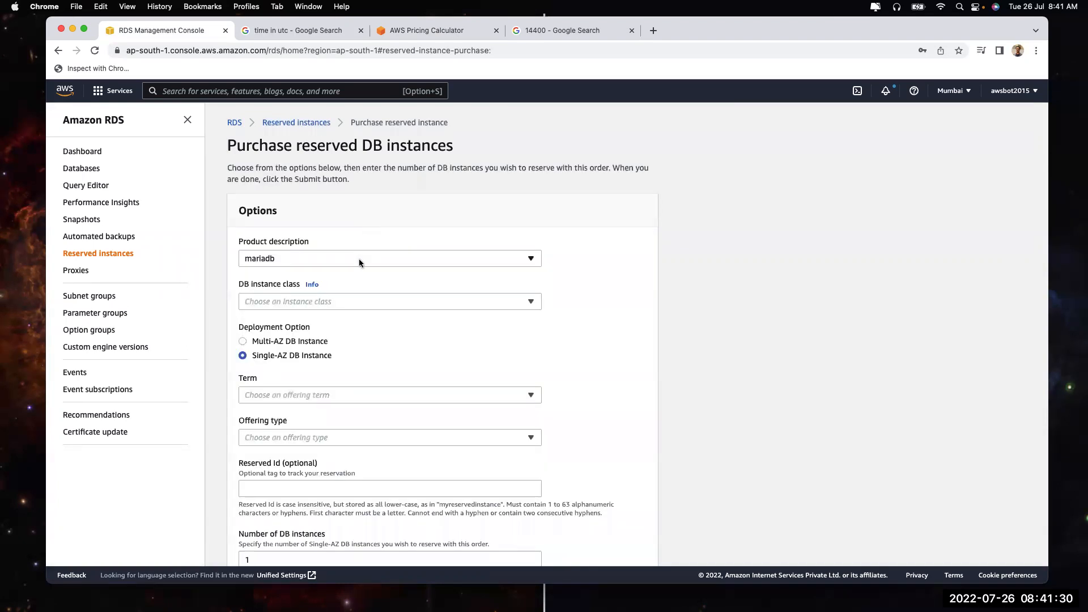
click(344, 258)
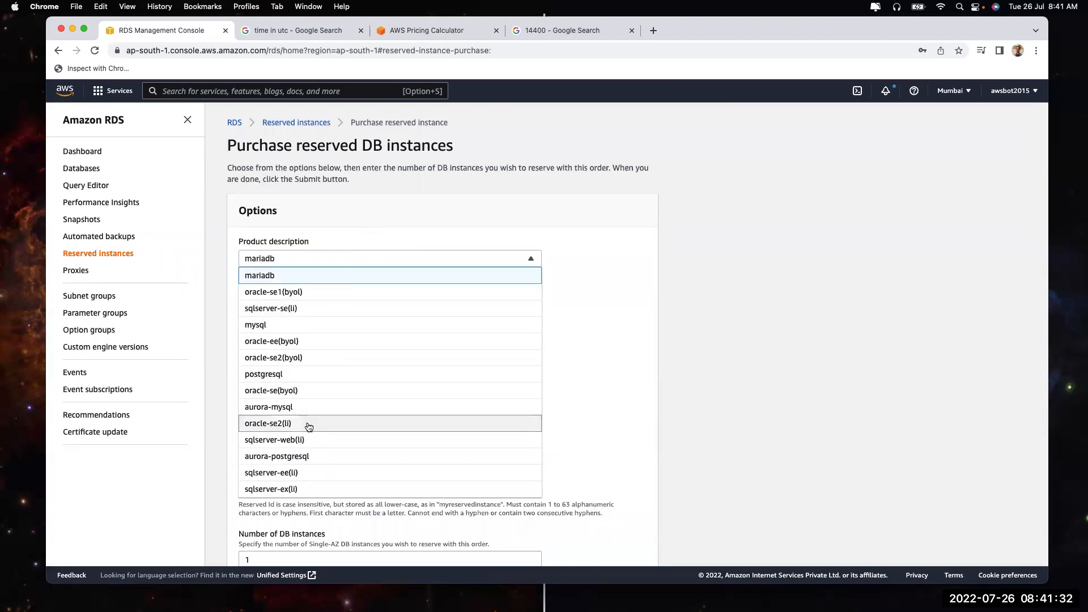
scroll(309, 426, down, 1)
click(299, 303)
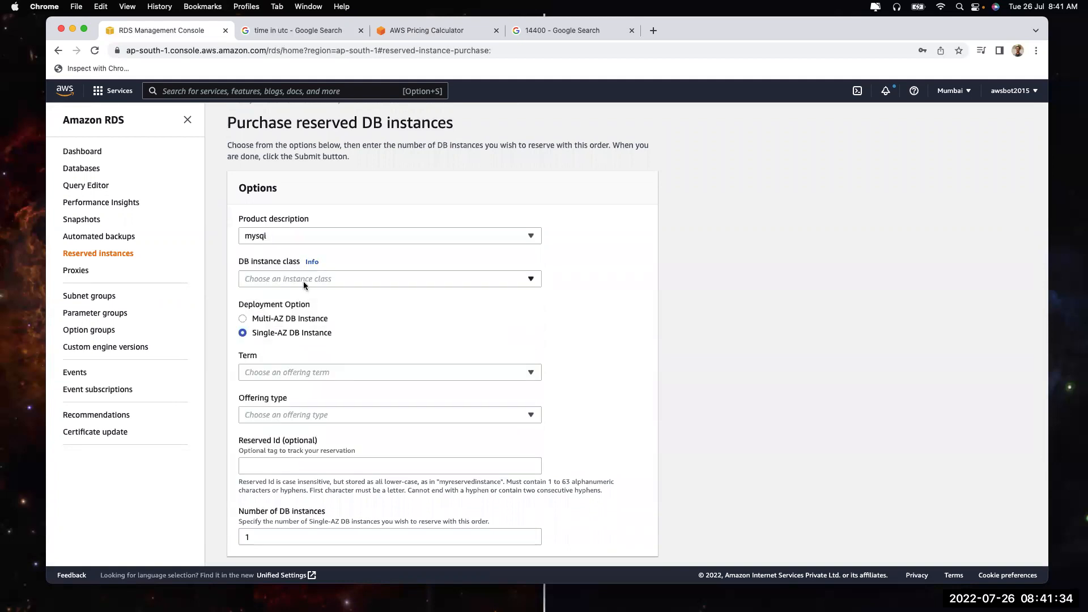
Choose db.r5.large with All Upfront payment, noting the 3060.00 USD three-year price
click(304, 281)
scroll(309, 474, down, 6)
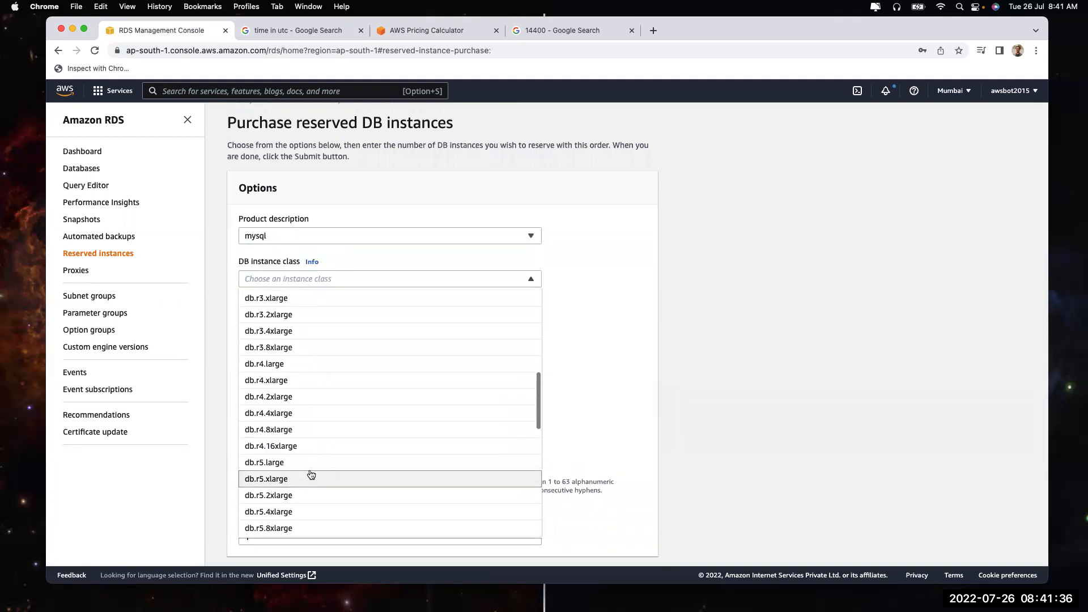
scroll(309, 461, up, 2)
click(295, 356)
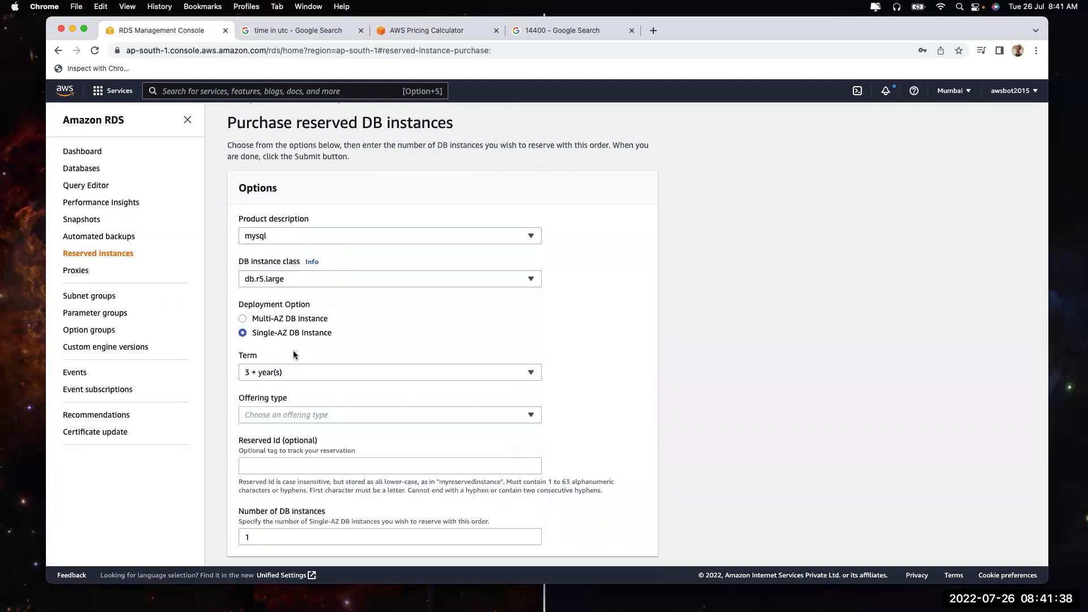
click(273, 417)
click(276, 452)
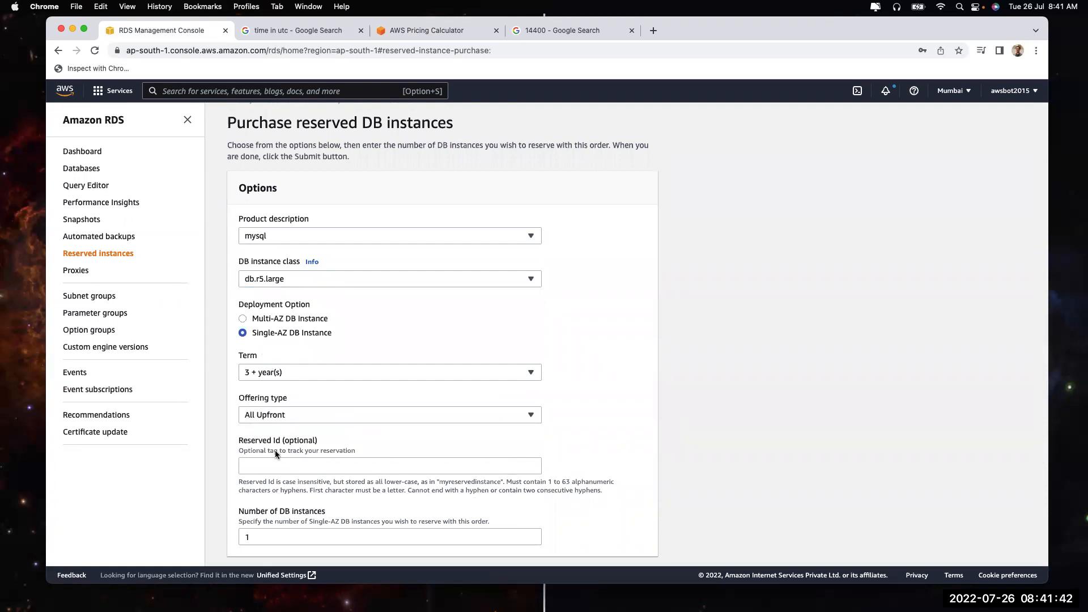
scroll(281, 443, down, 5)
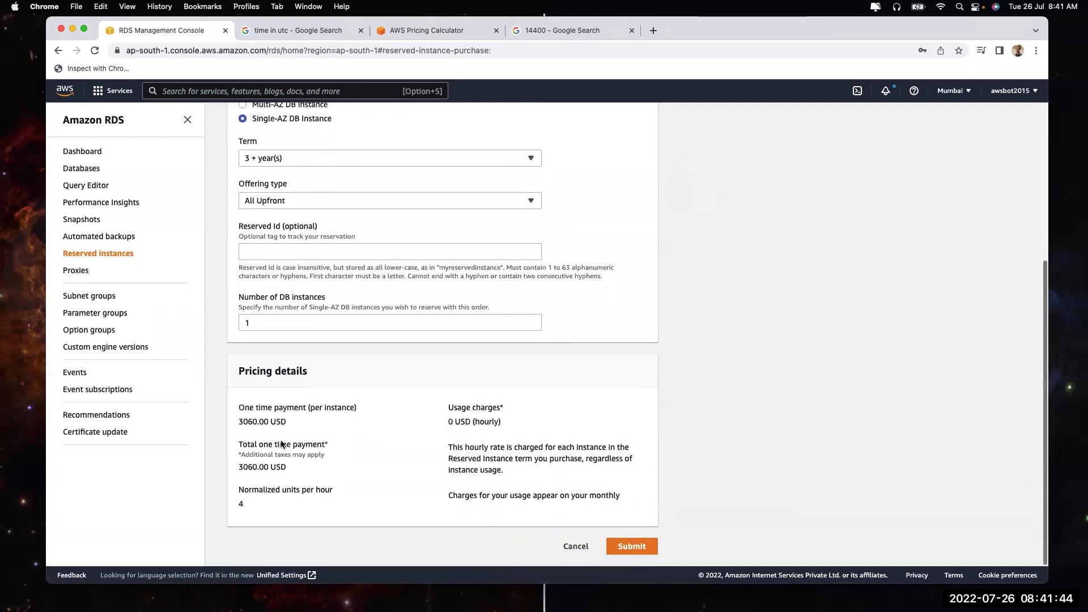
drag(244, 423, 259, 423)
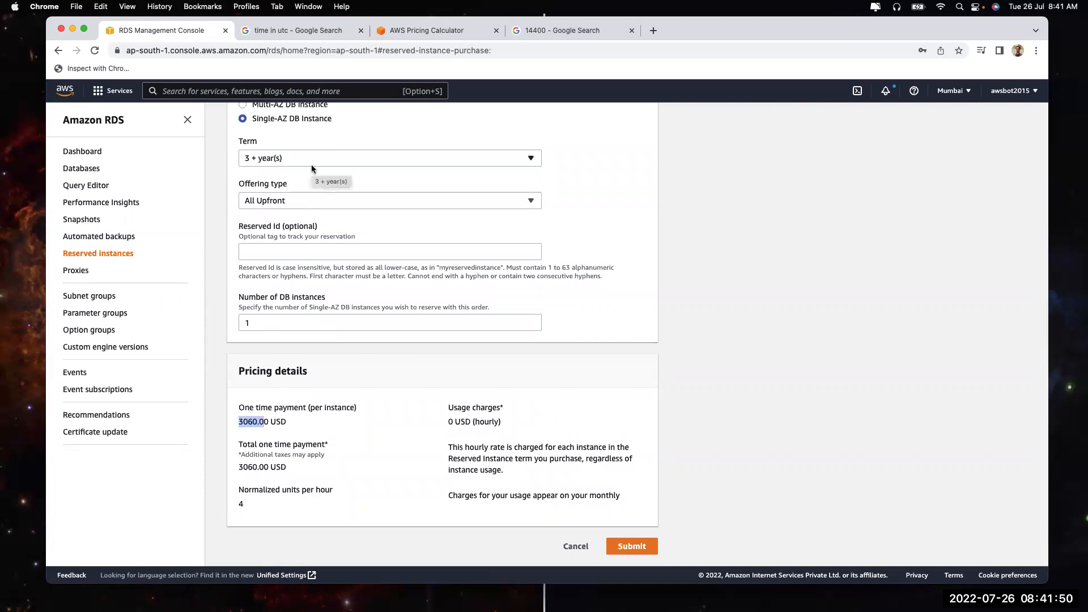
Check the 14400 search, then switch the term to 1 year for 1507.00 USD
click(570, 34)
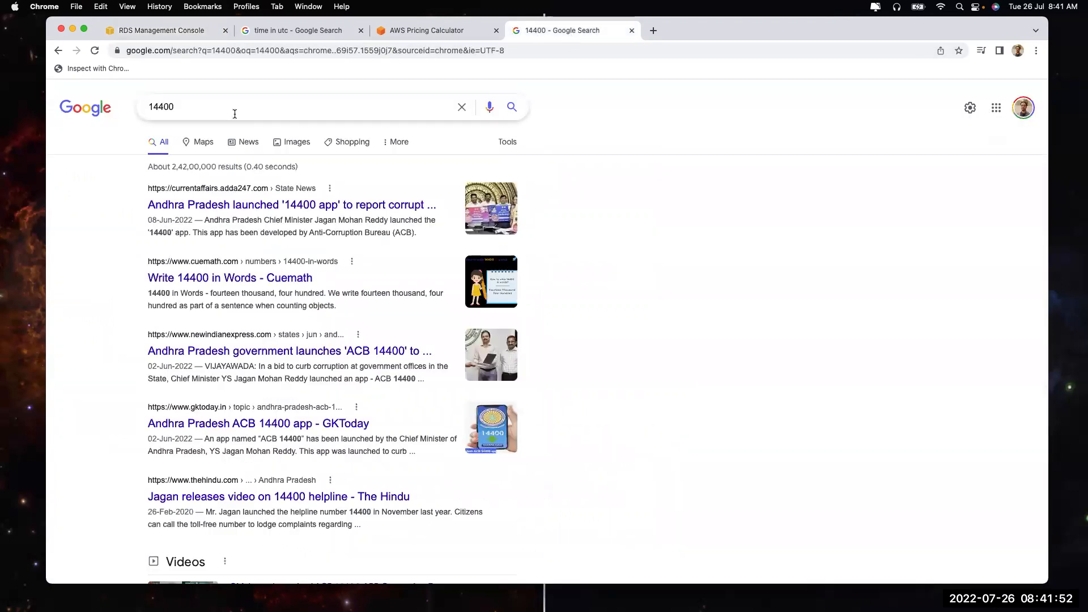
drag(222, 106, 74, 89)
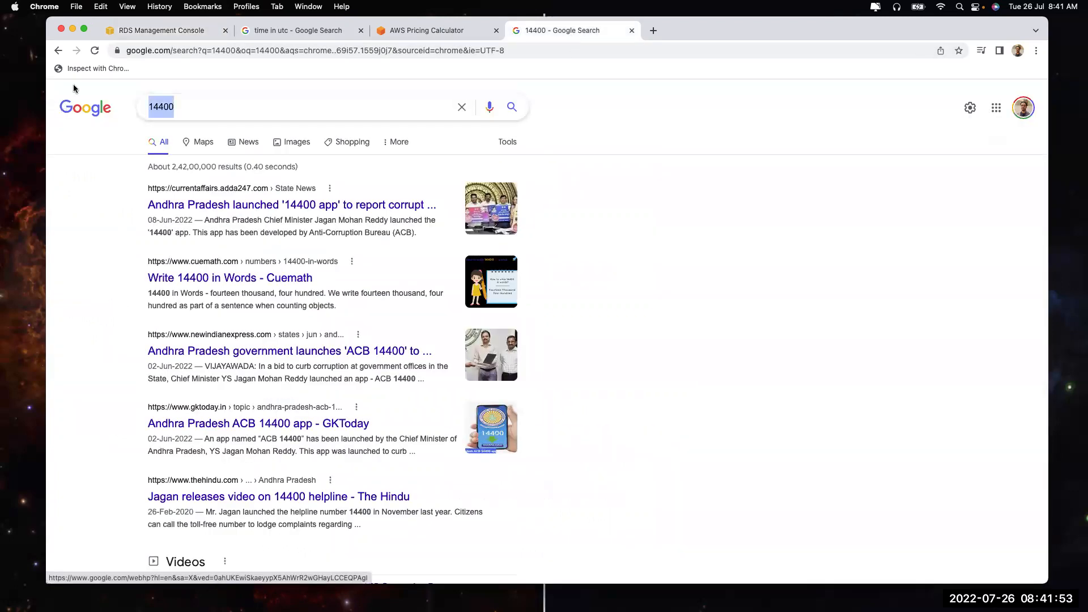
click(150, 34)
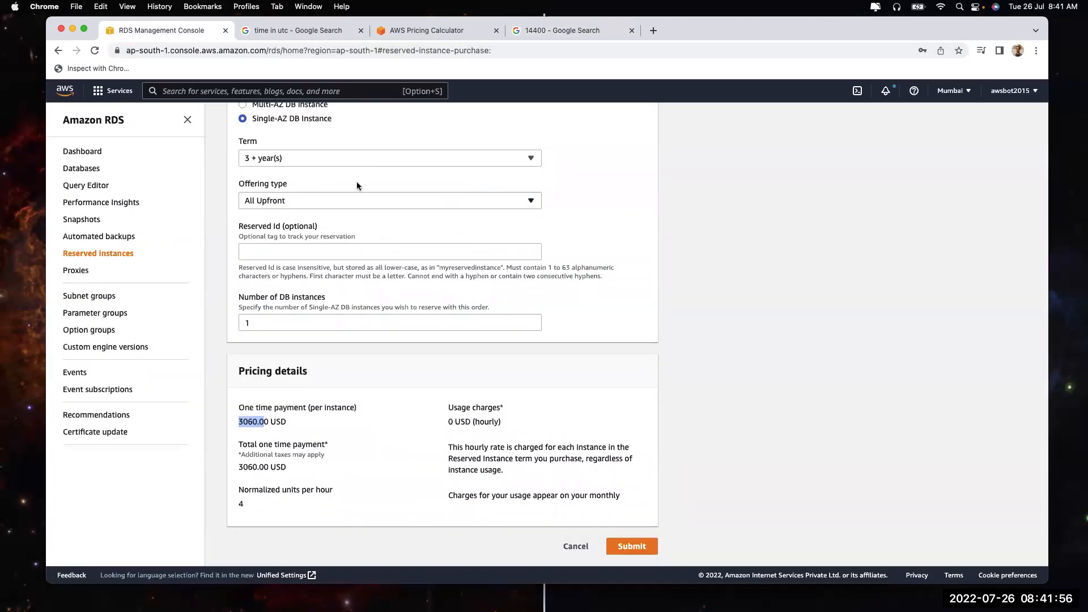
click(352, 159)
click(347, 194)
Reopen the Amazon RDS for MySQL pricing setup in AWS Pricing Calculator
click(393, 35)
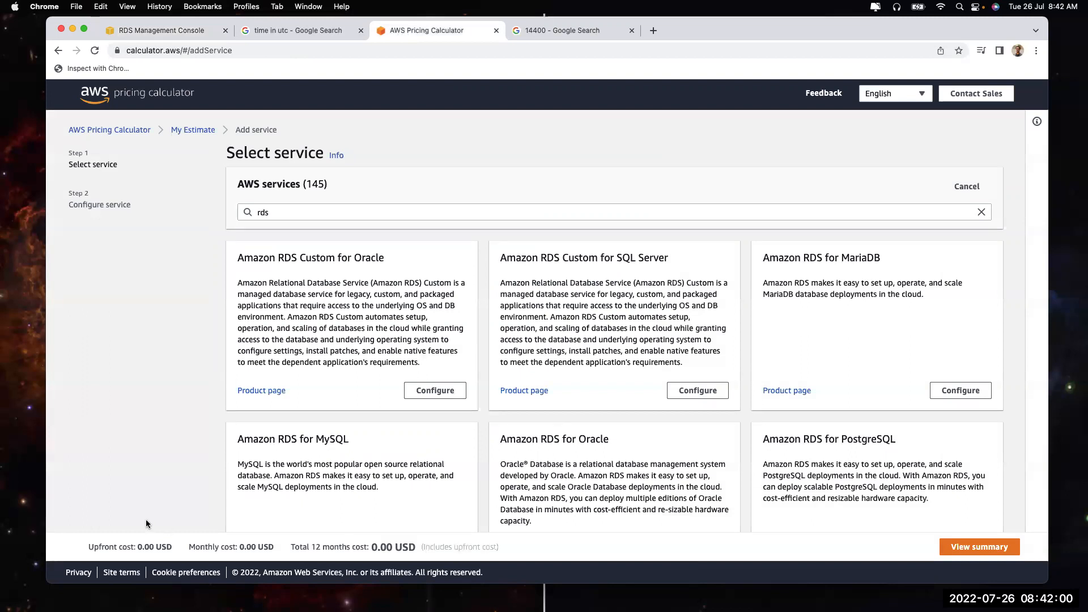
click(363, 211)
scroll(452, 306, down, 1)
scroll(439, 396, down, 2)
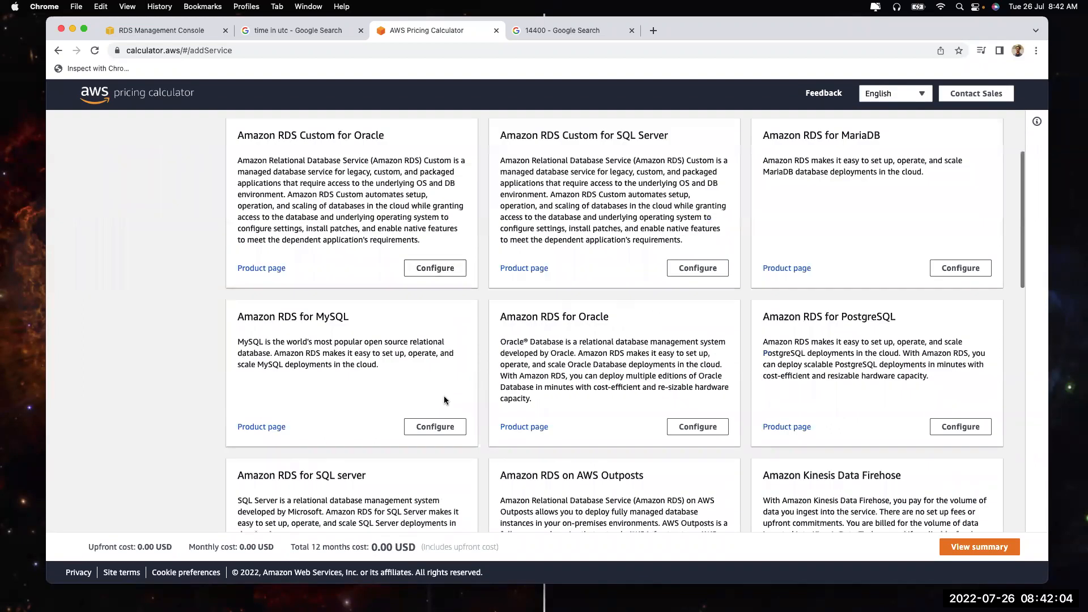
click(435, 430)
Swap the instance type to db.r5.large and highlight the 402.06 USD monthly total
scroll(227, 346, down, 1)
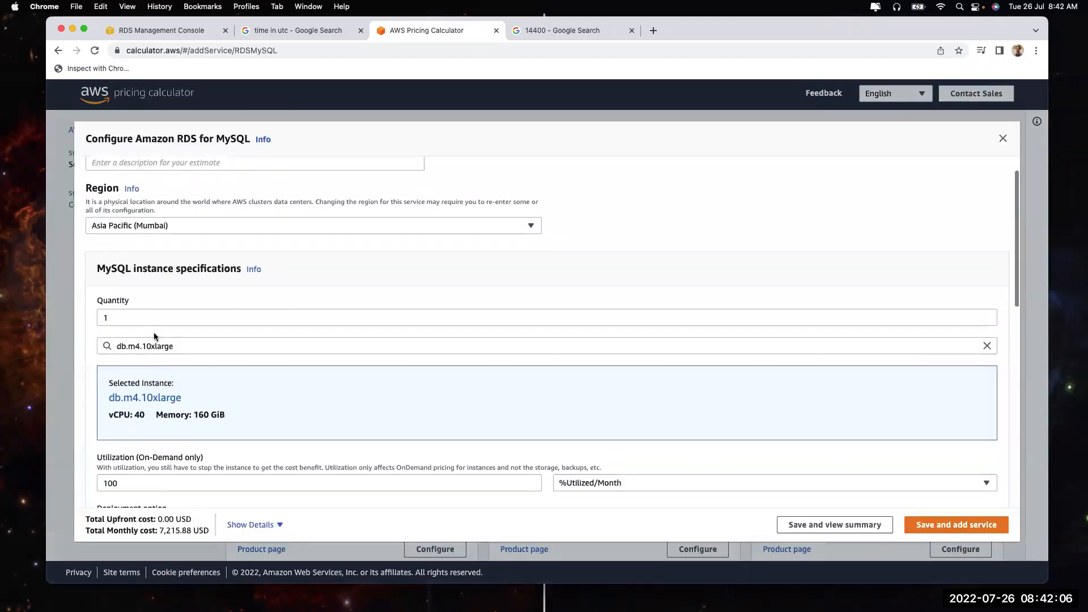
double_click(154, 347)
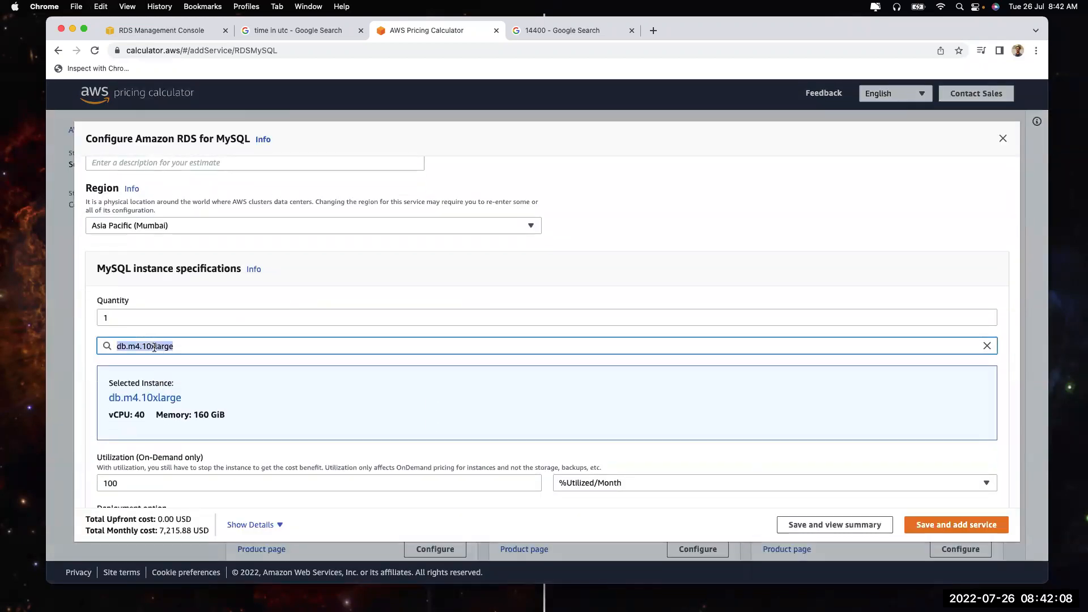
text(r5.lar)
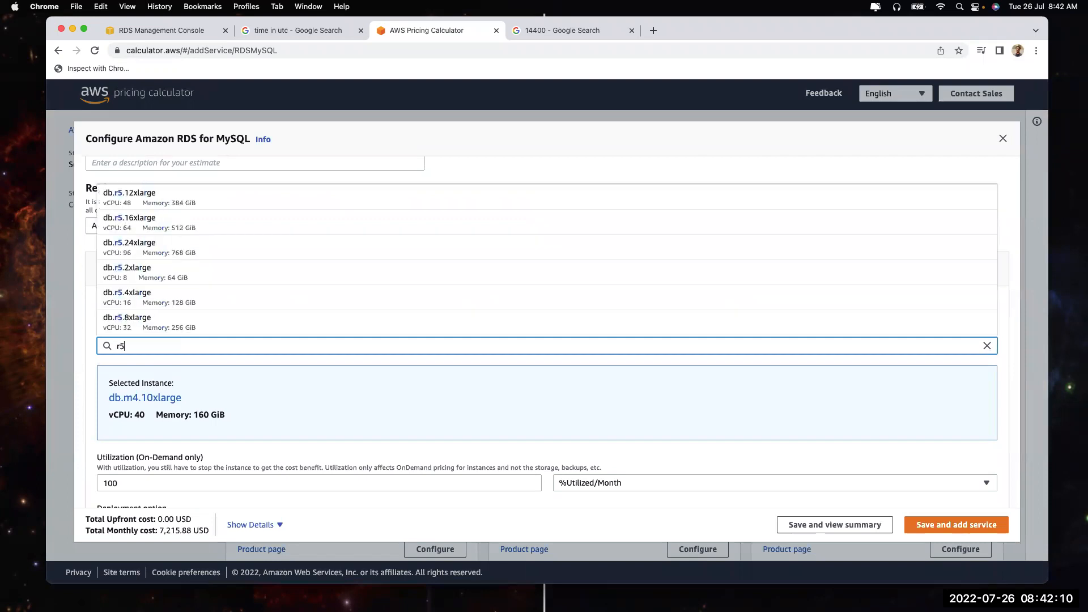
click(133, 320)
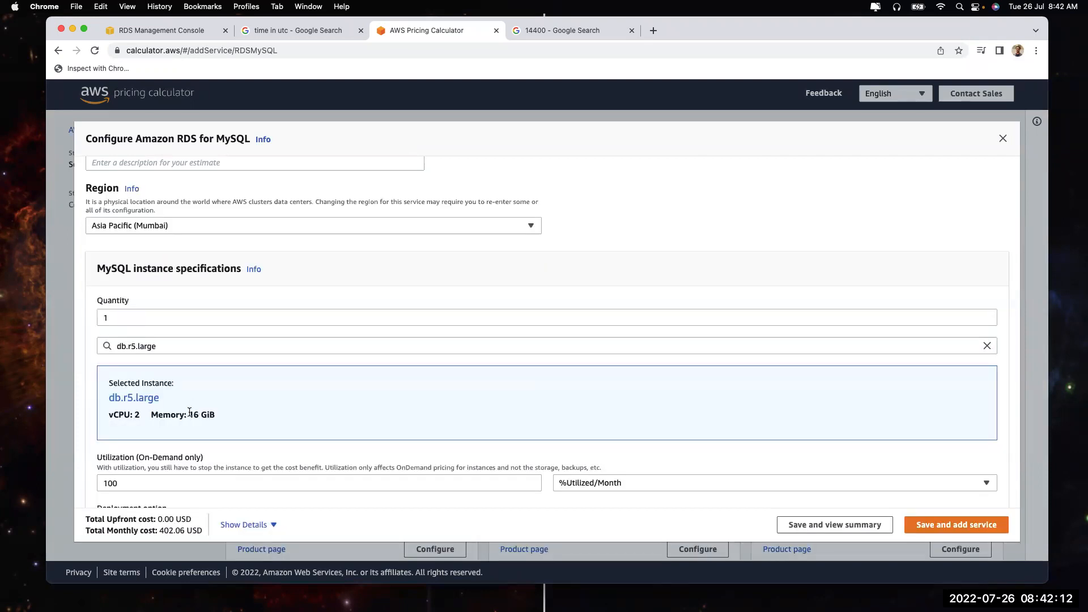
scroll(188, 410, down, 4)
drag(159, 530, 183, 530)
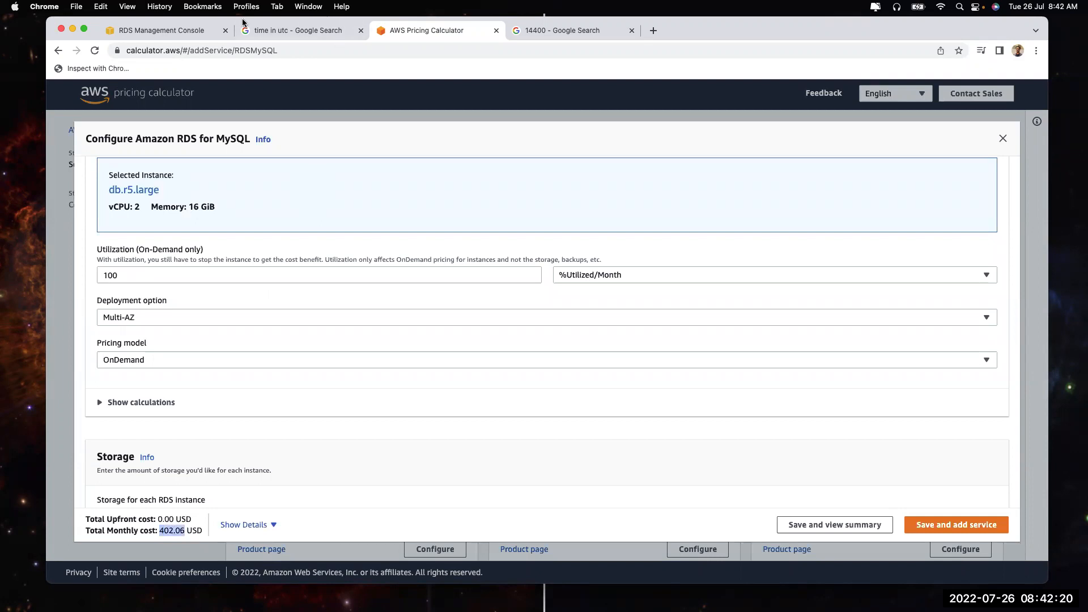
click(145, 28)
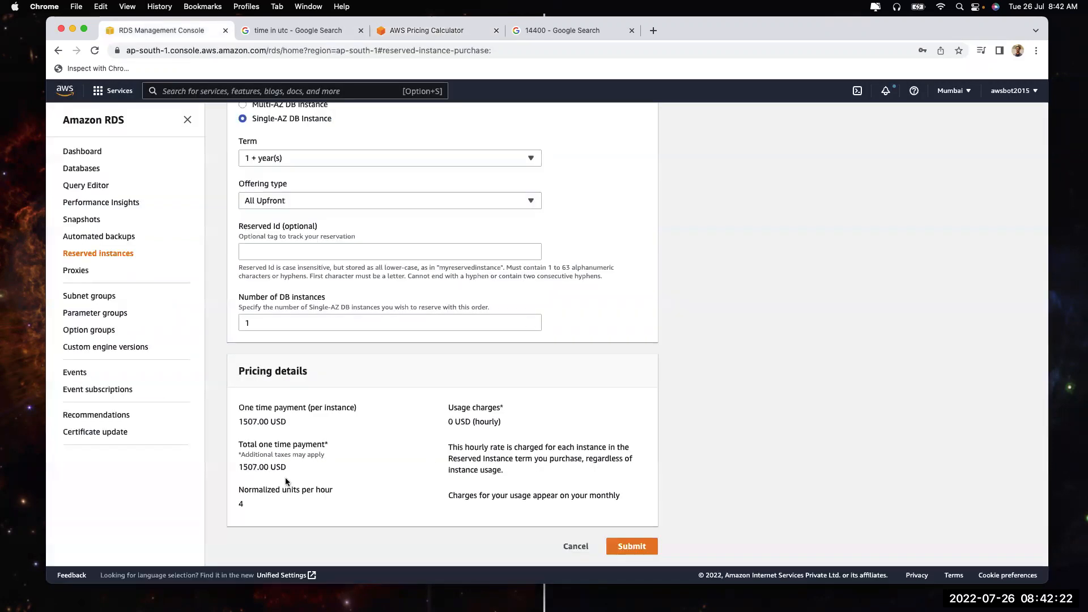
Switch the reservation term to 3 years and note the 3060.00 USD one-time price
drag(239, 422, 257, 429)
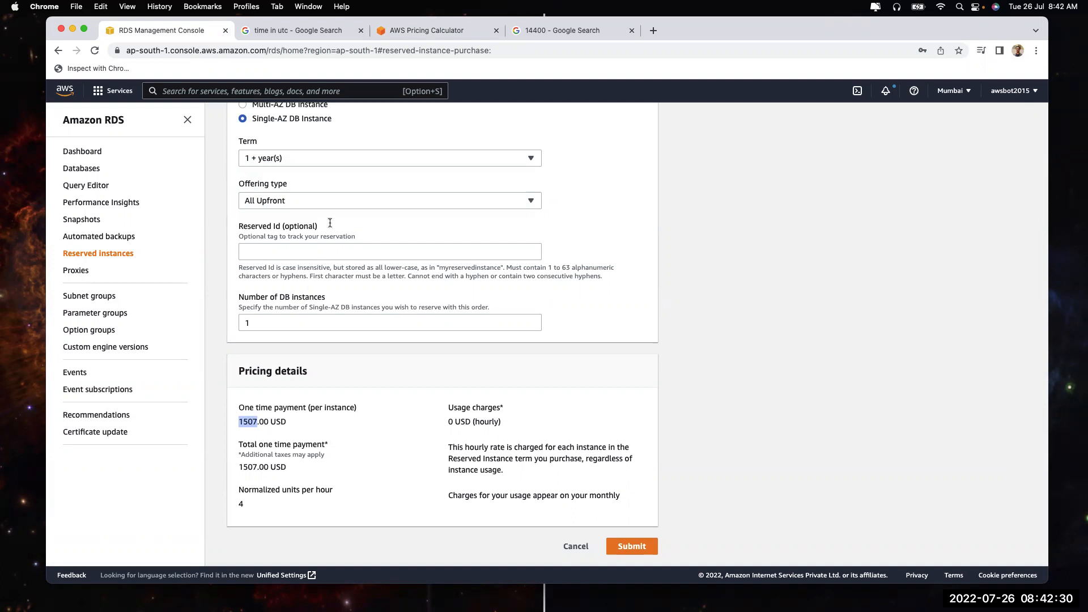
click(341, 198)
click(335, 157)
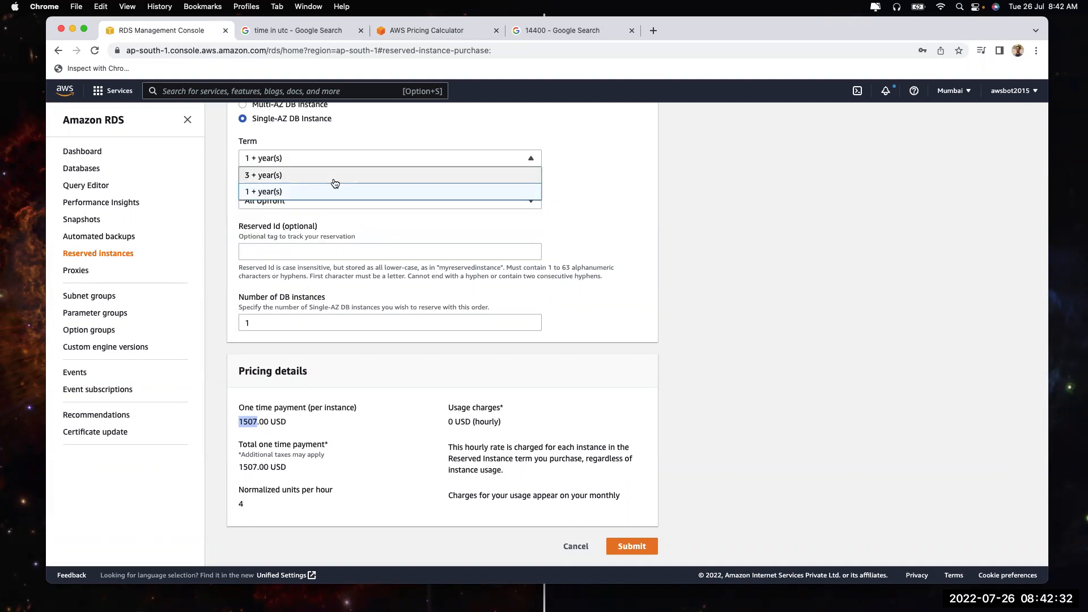
click(333, 176)
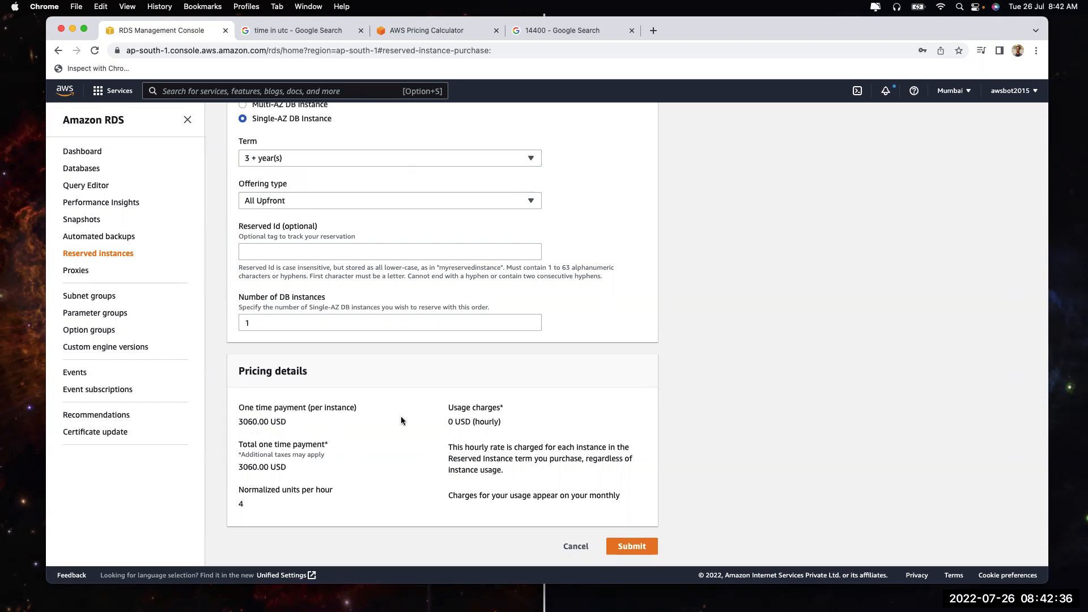
drag(237, 423, 255, 429)
Cancel the reserved DB instance purchase and return to the empty Reserved instances list
scroll(326, 402, up, 5)
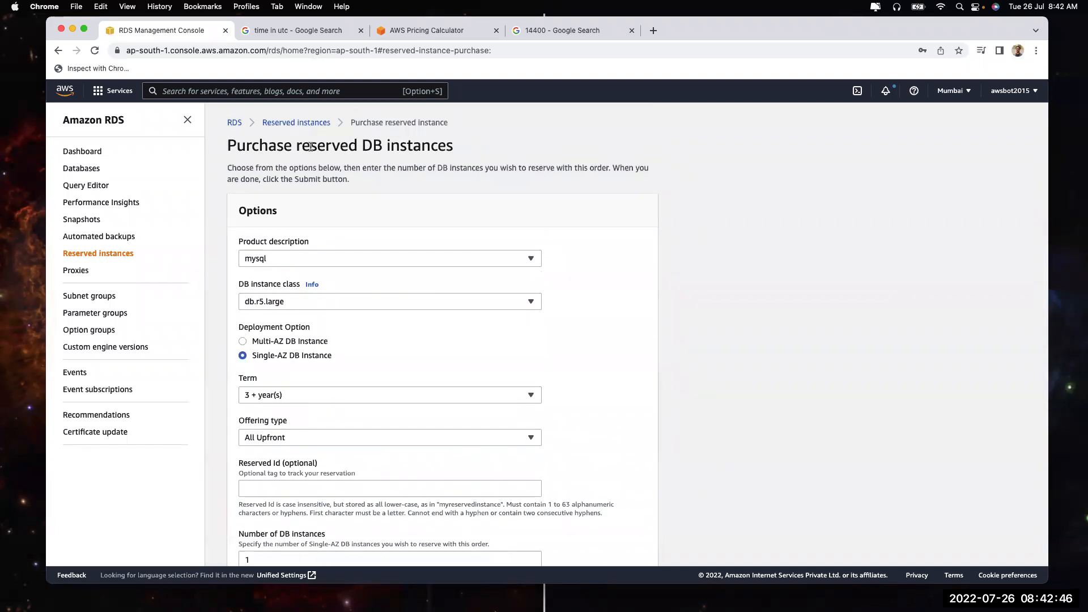
drag(296, 146, 451, 145)
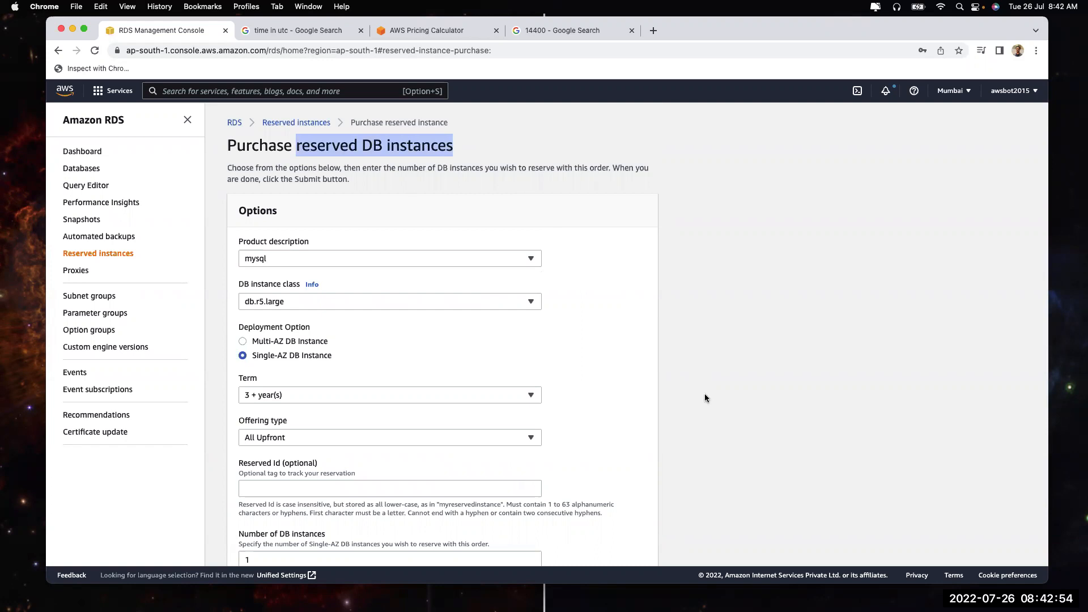
scroll(705, 393, down, 5)
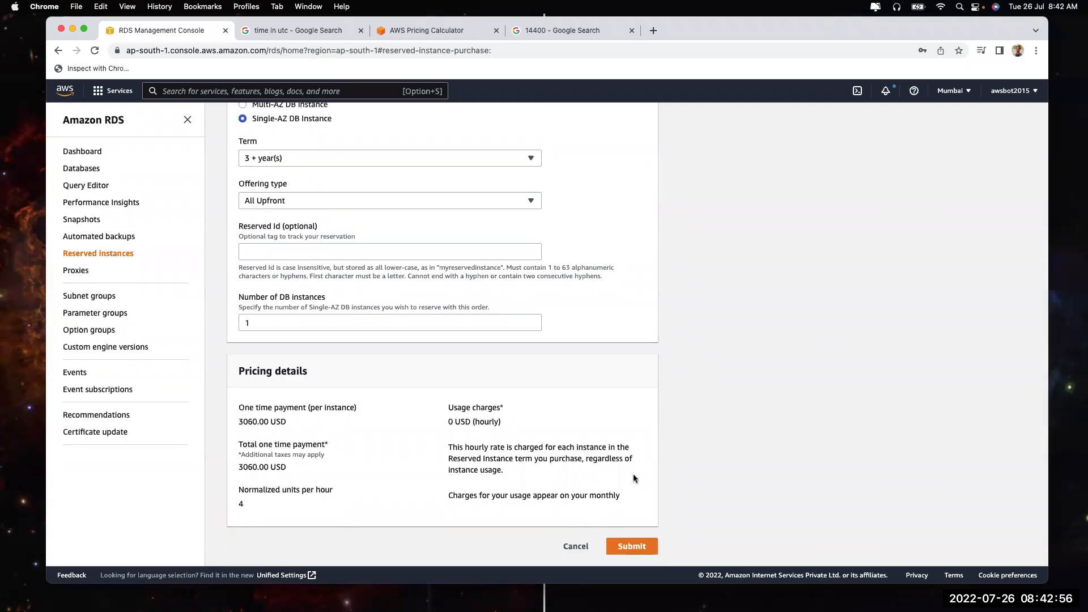
click(575, 546)
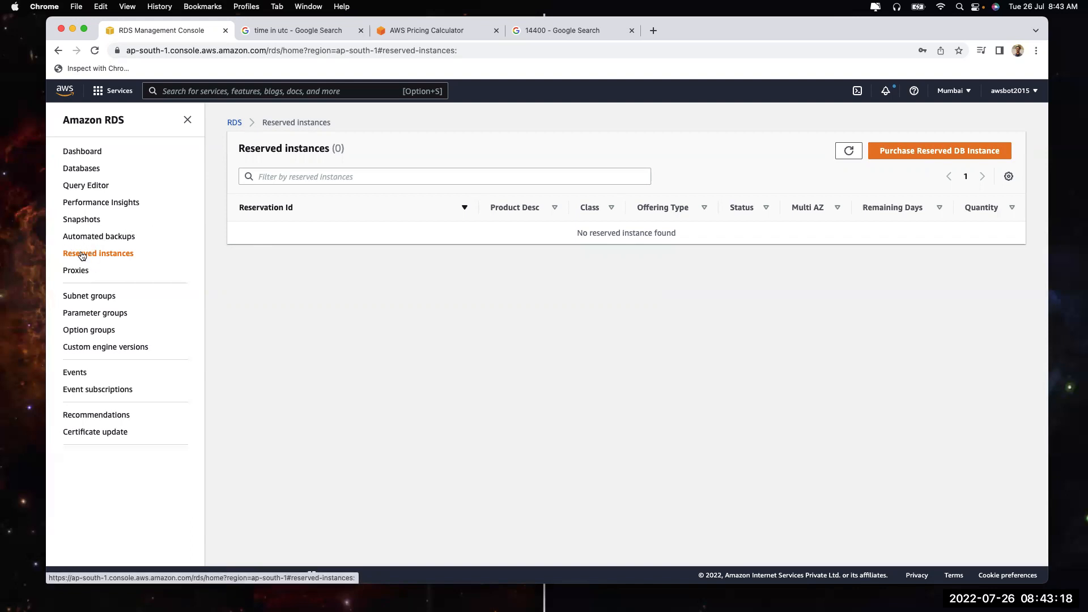
Refresh the Databases list to see dev in Modifying status, then go to Proxies
click(77, 172)
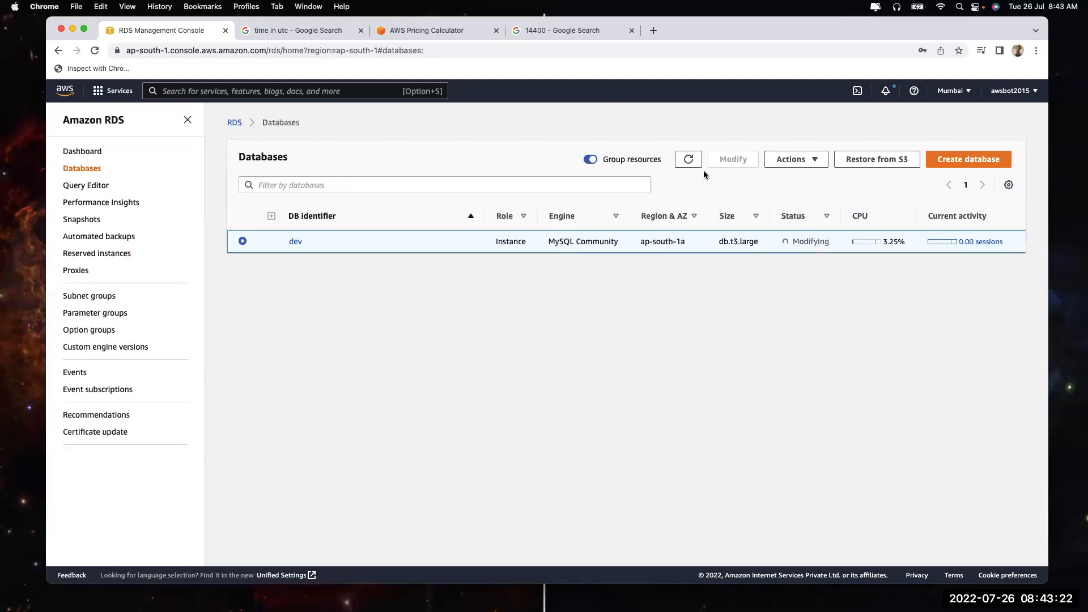
click(690, 161)
click(82, 271)
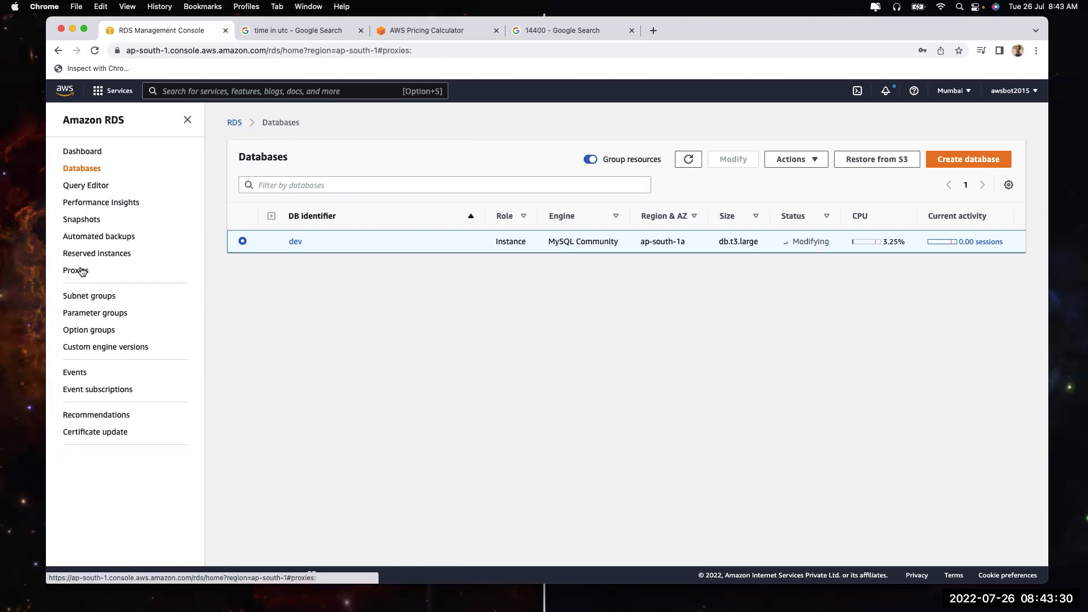
Start a new proxy with MySQL as the engine family
click(958, 163)
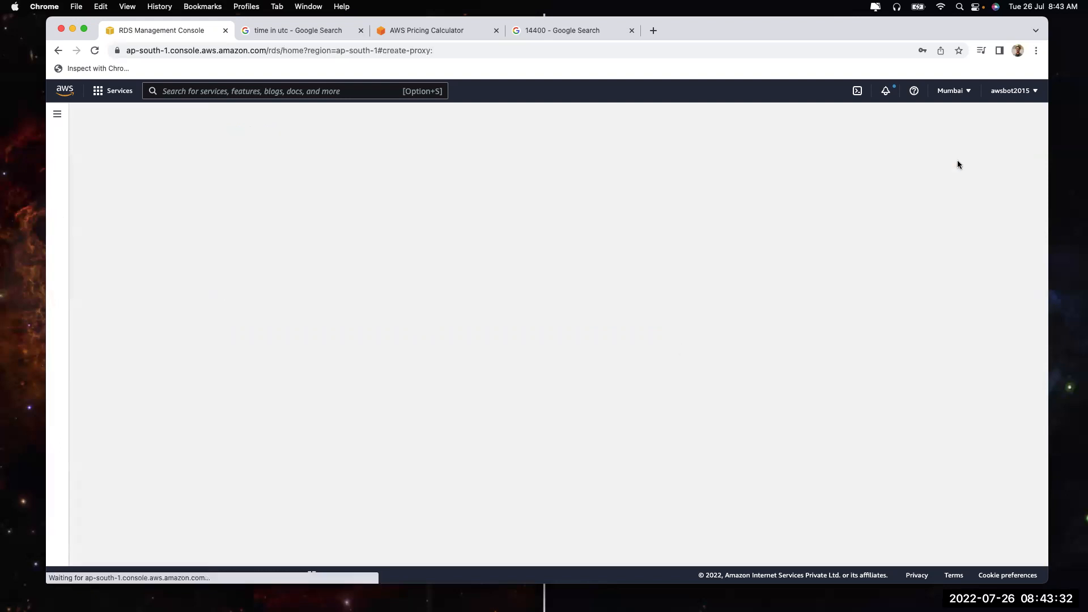
scroll(318, 304, down, 1)
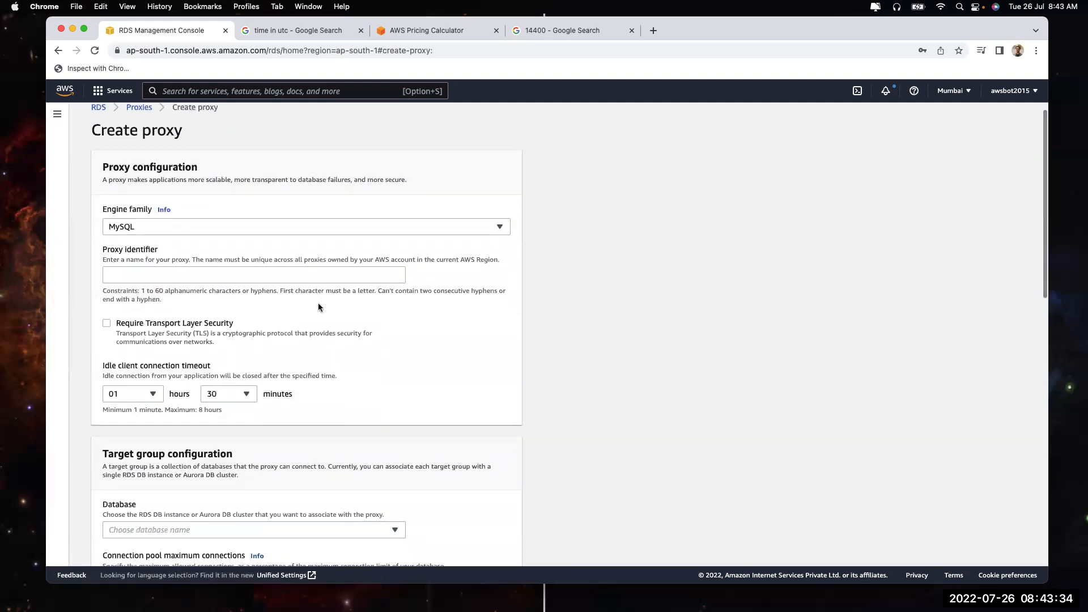
click(285, 221)
click(288, 244)
click(266, 228)
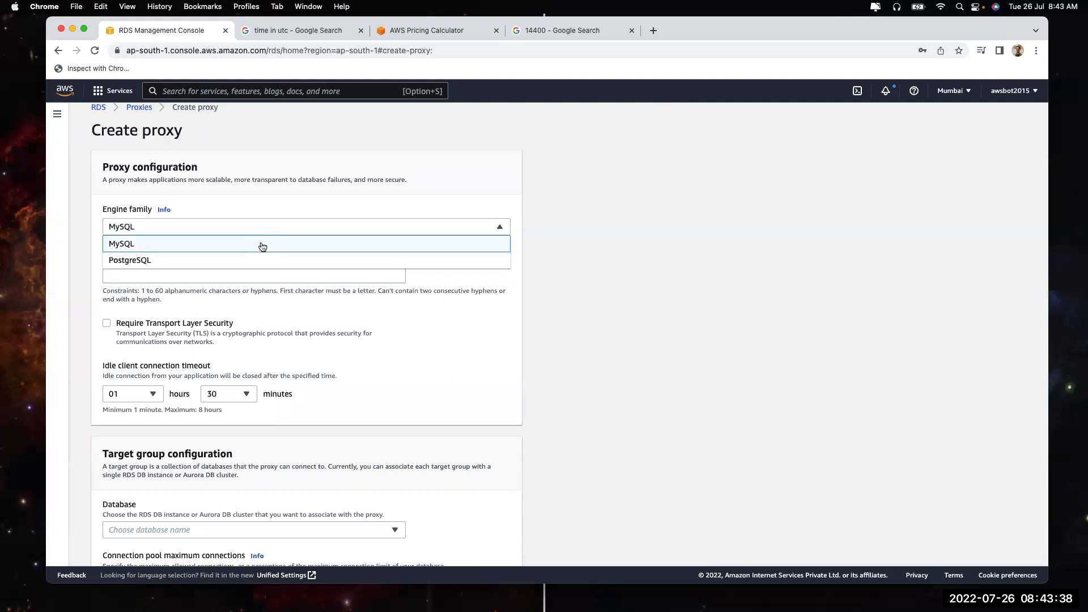
click(262, 244)
click(246, 274)
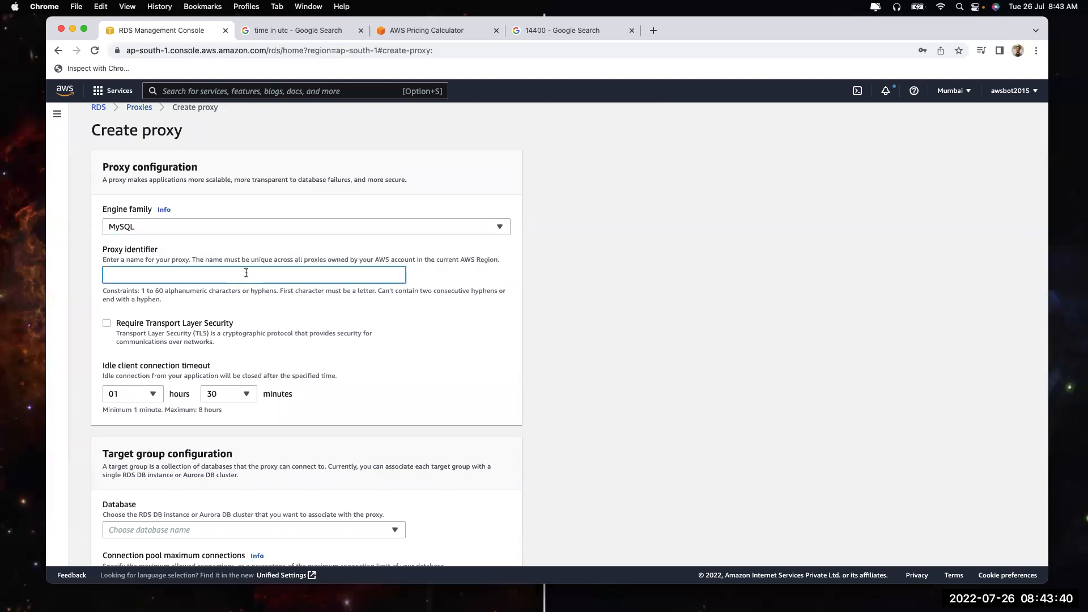
Pick dev as the proxy's target database, review the form, then return to the RDS dashboard
scroll(246, 273, down, 5)
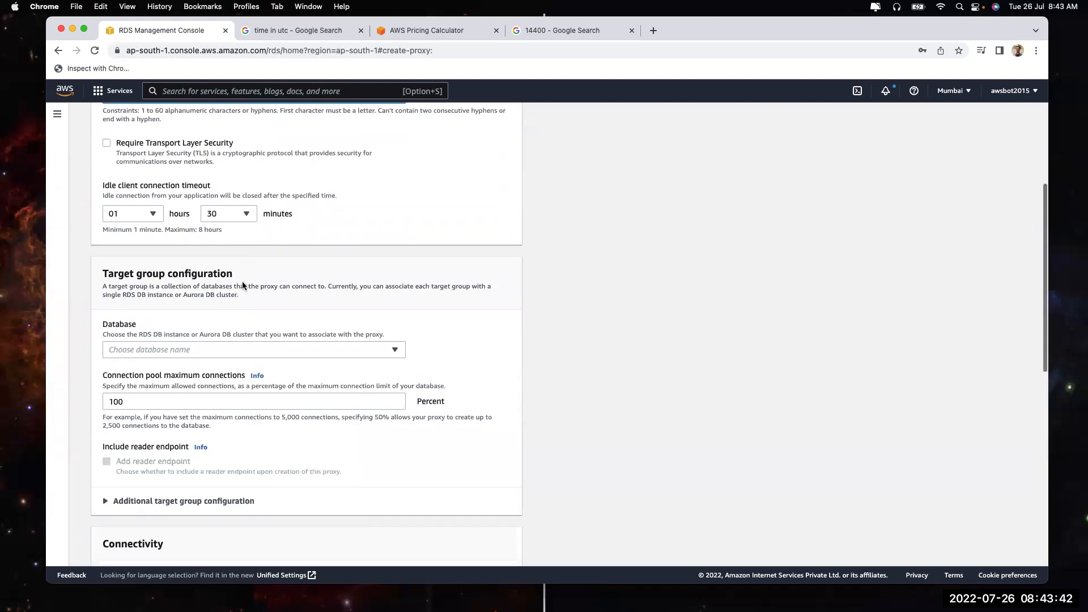
click(222, 349)
click(200, 404)
scroll(290, 483, down, 4)
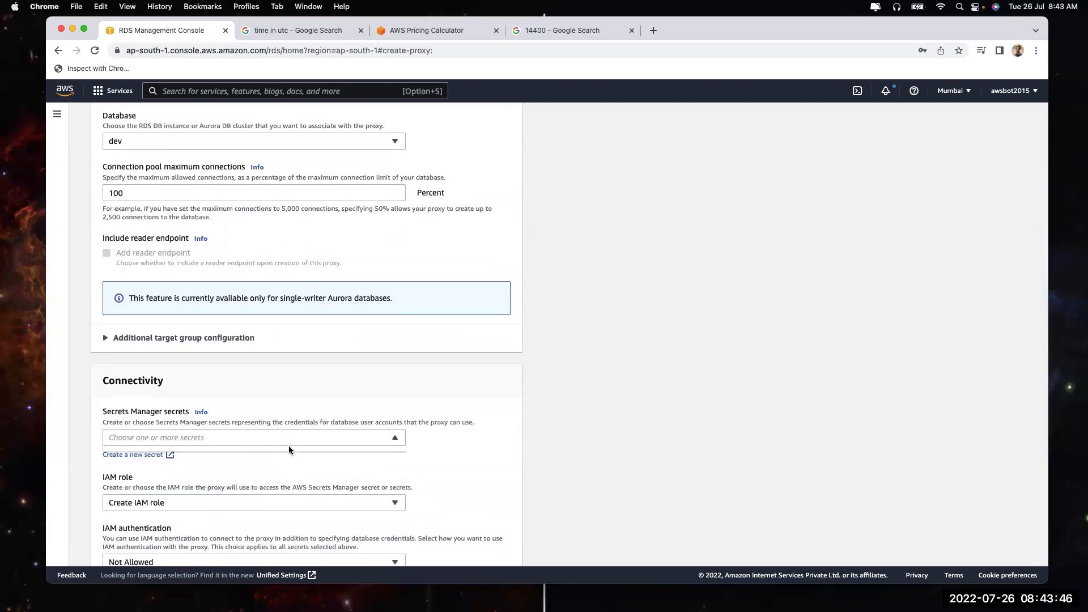
scroll(461, 463, down, 3)
scroll(461, 467, down, 3)
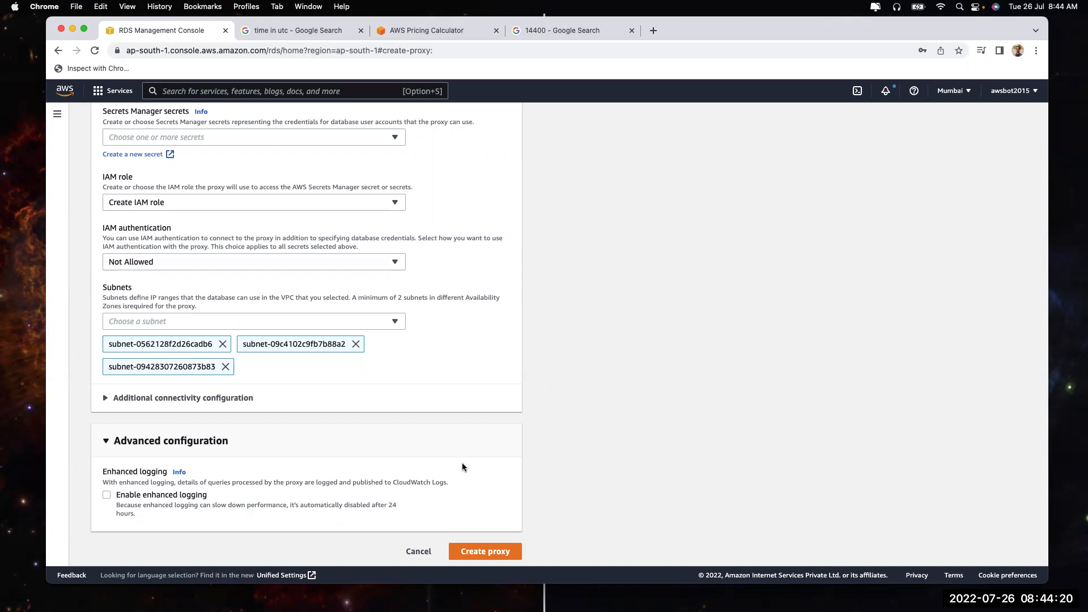
scroll(508, 324, up, 15)
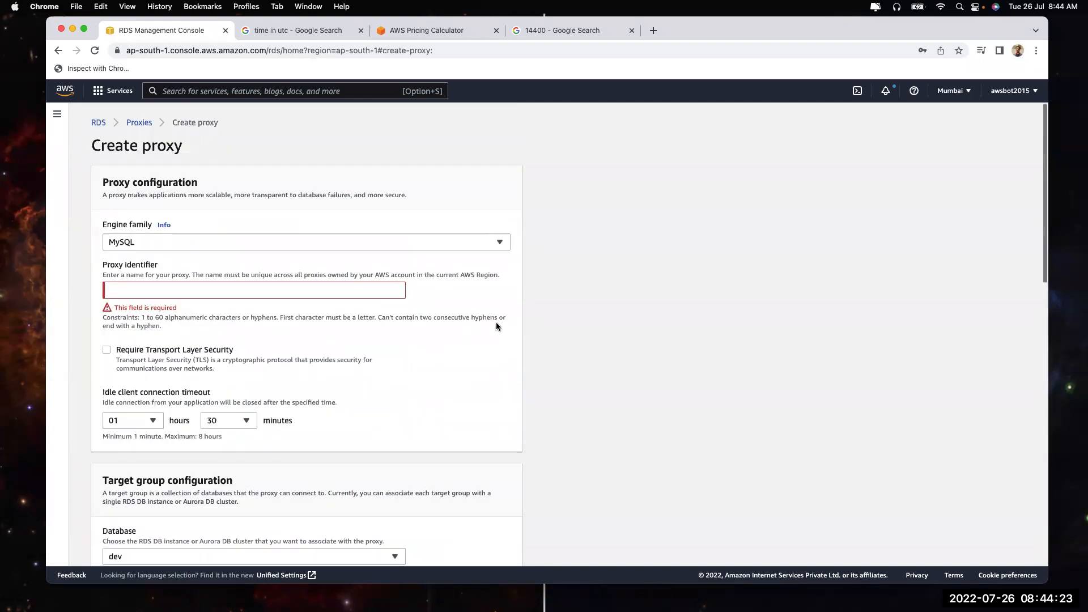
click(98, 122)
Open the dev database's details from the DB instances list
click(165, 193)
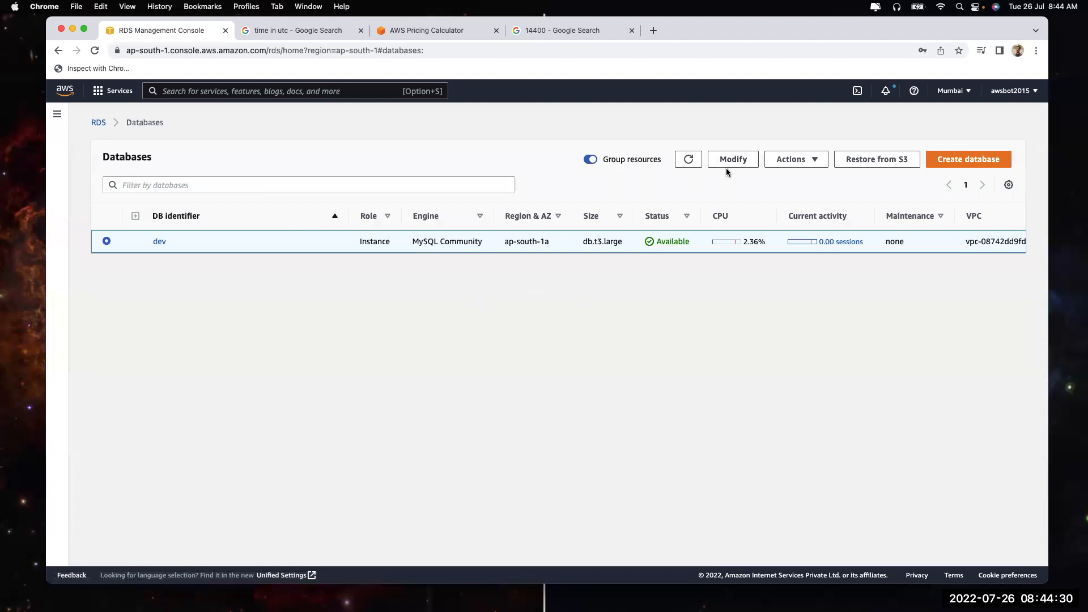
click(162, 242)
scroll(599, 385, down, 5)
scroll(420, 363, down, 5)
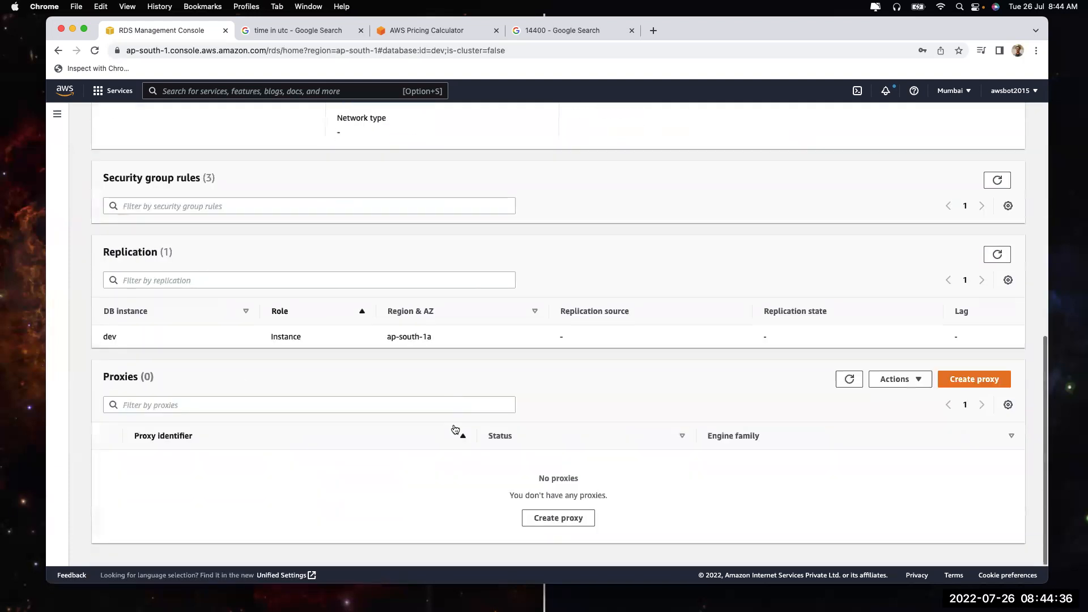
scroll(561, 280, up, 1)
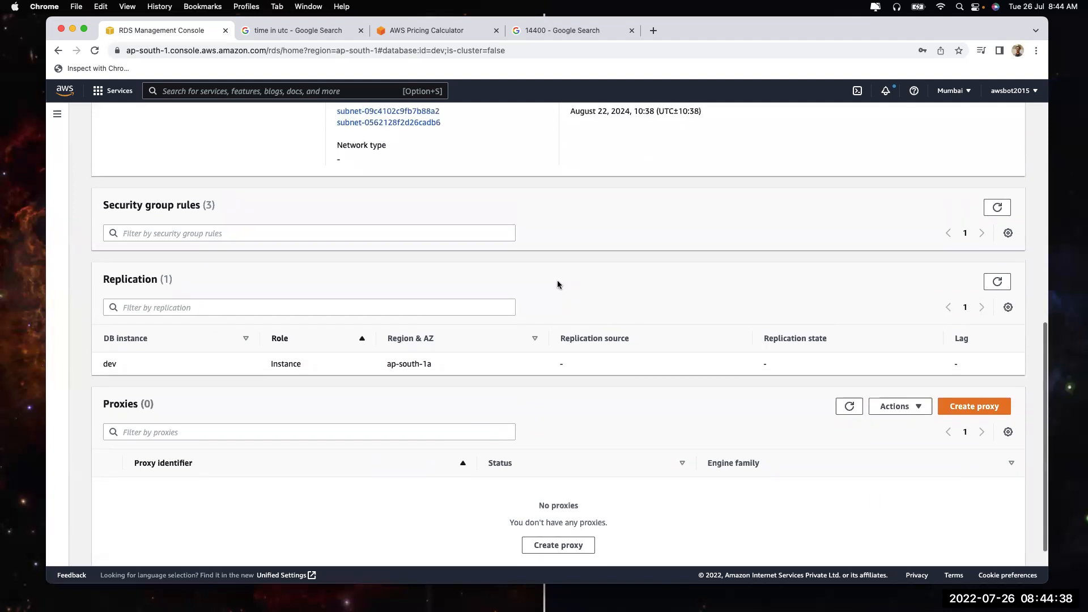
drag(384, 363, 432, 364)
scroll(453, 365, up, 5)
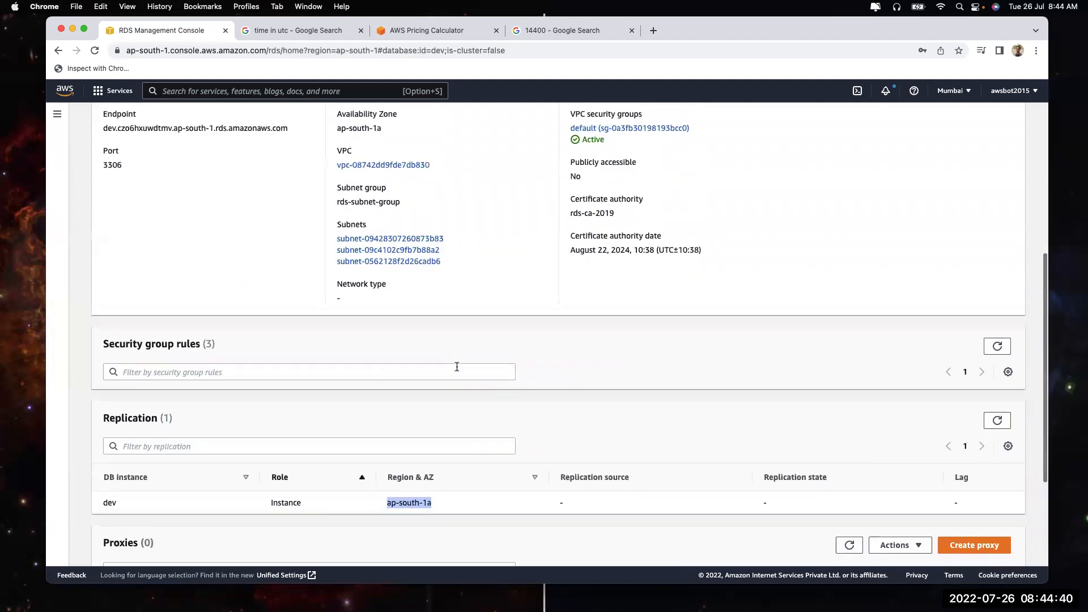
scroll(456, 367, up, 4)
On dev's Monitoring tab, enlarge and close the CPU Utilization and DB Connections graphs
click(234, 208)
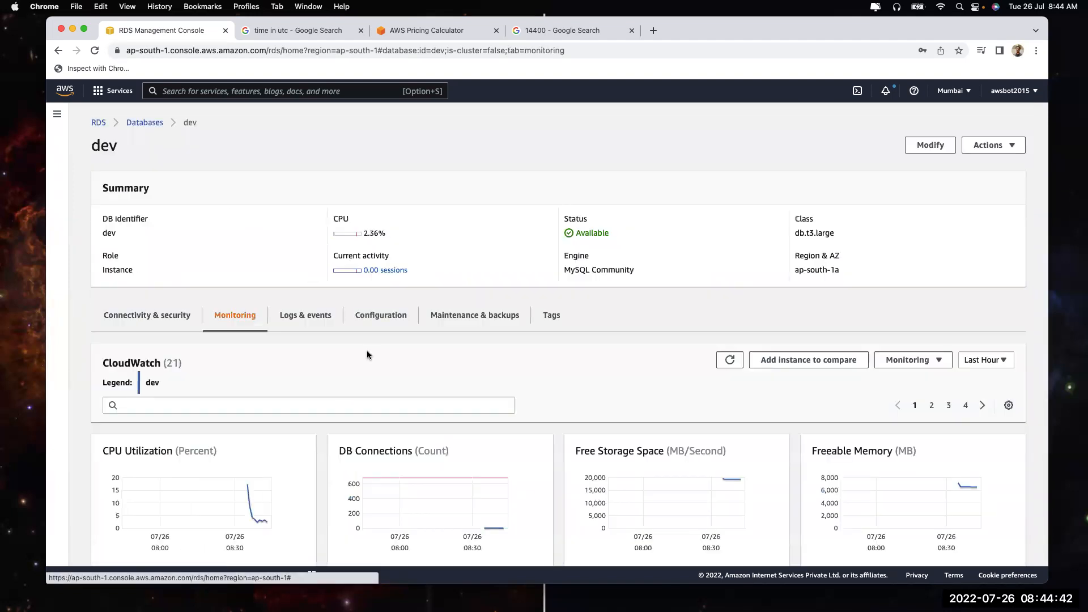
scroll(366, 355, down, 5)
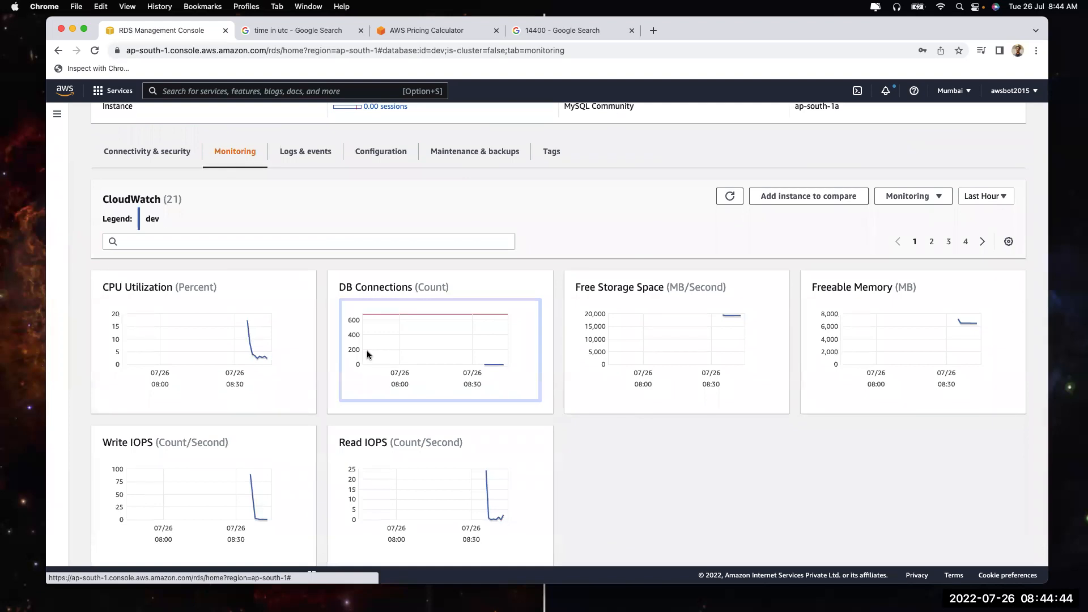
click(252, 334)
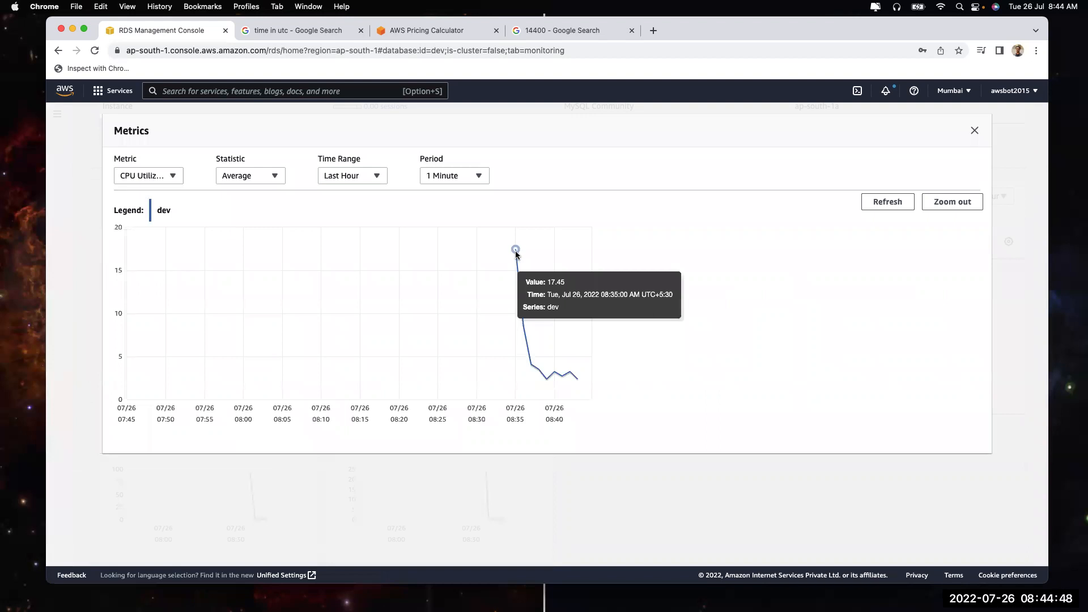
click(974, 130)
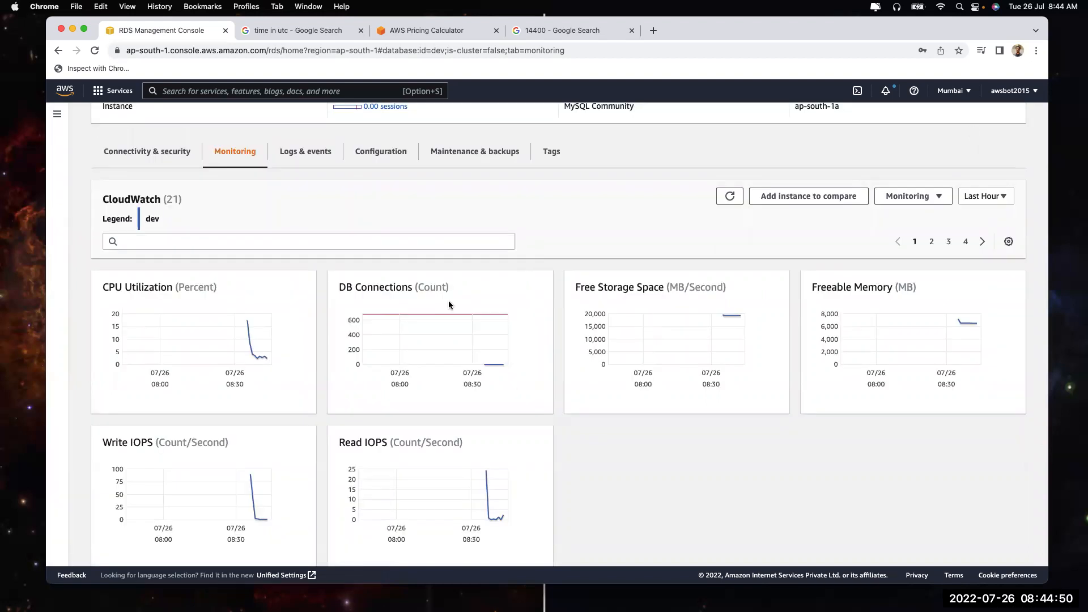
click(436, 315)
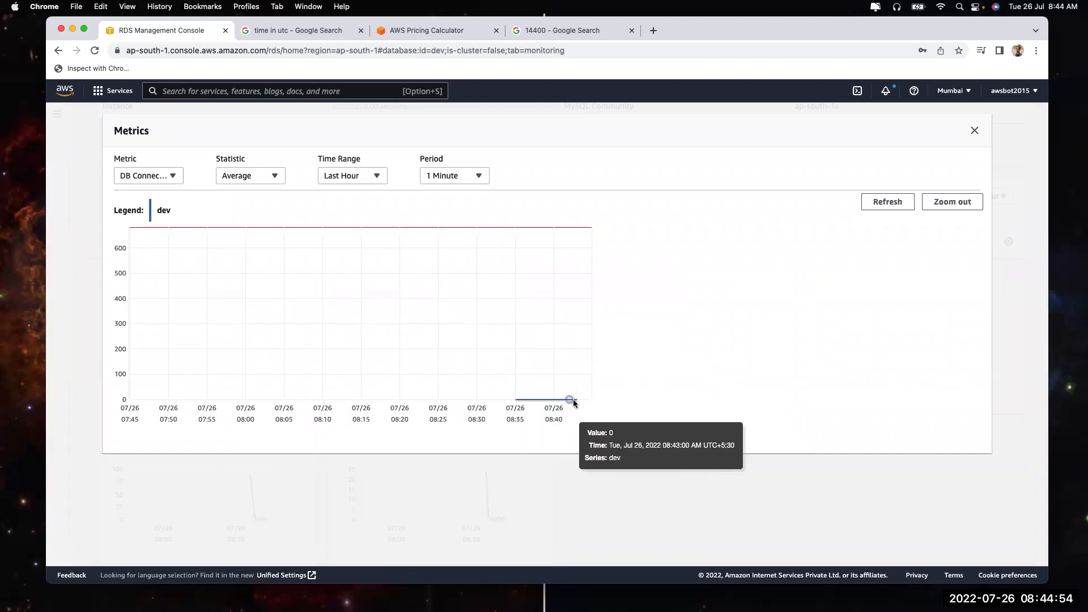
click(975, 130)
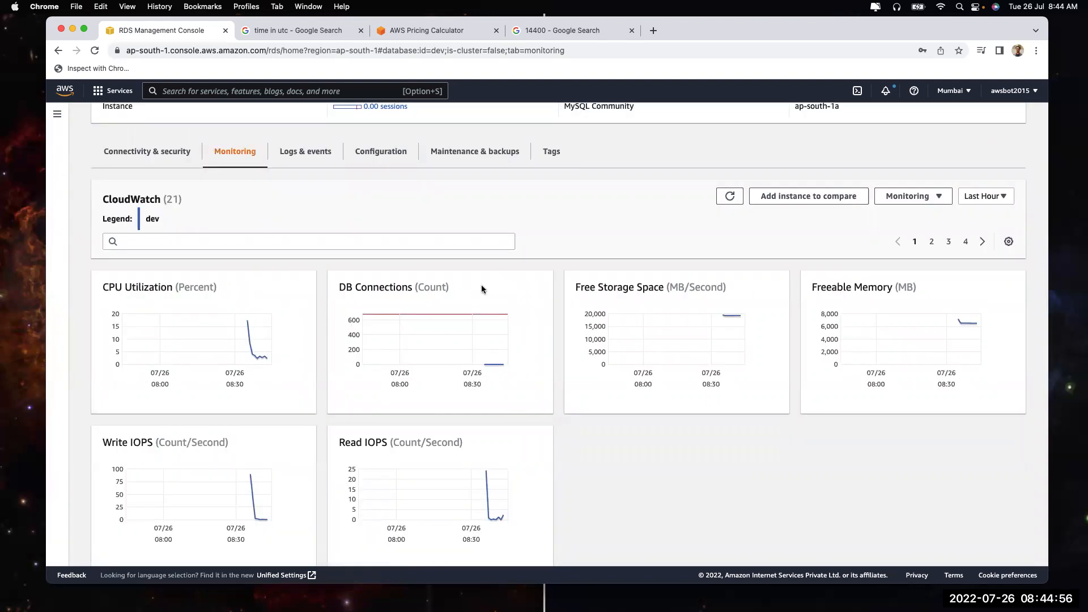
scroll(482, 289, up, 2)
scroll(482, 289, up, 1)
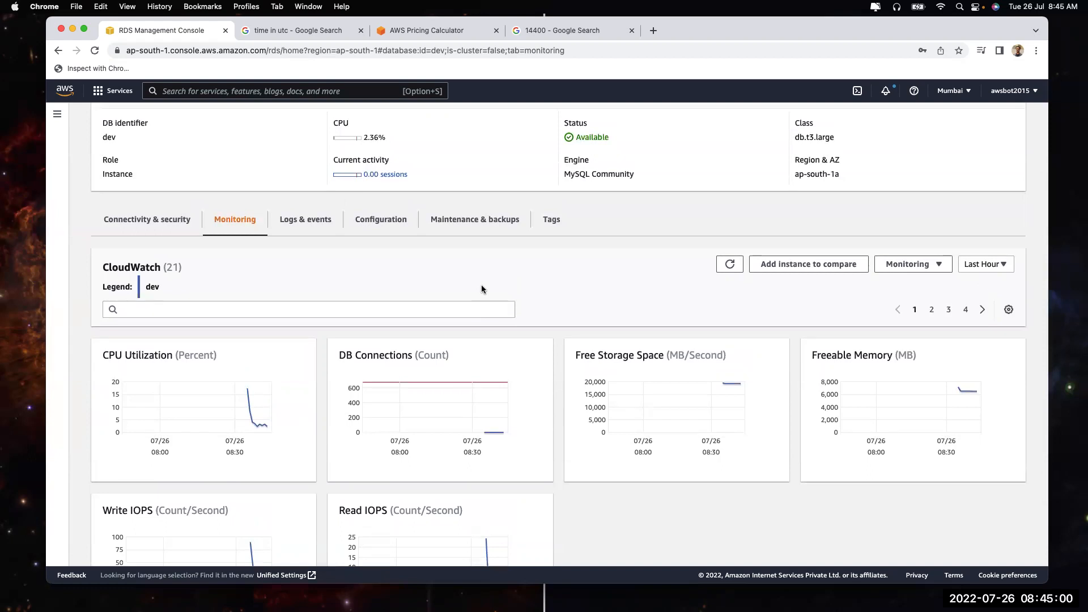
Show dev's Logs & events and scroll down to the Logs list
click(305, 227)
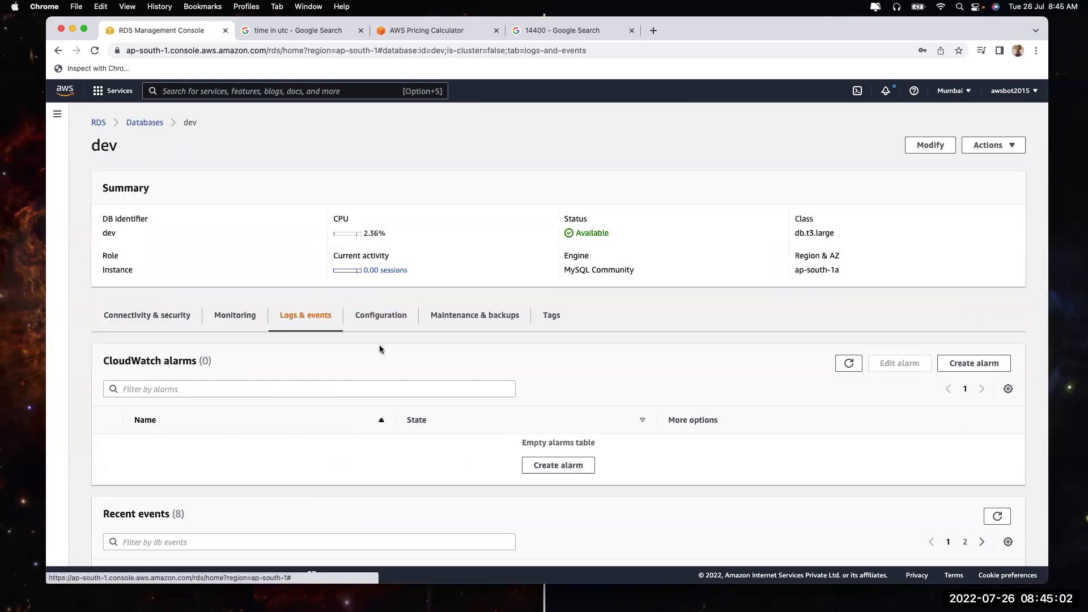
scroll(474, 377, down, 3)
scroll(474, 380, down, 3)
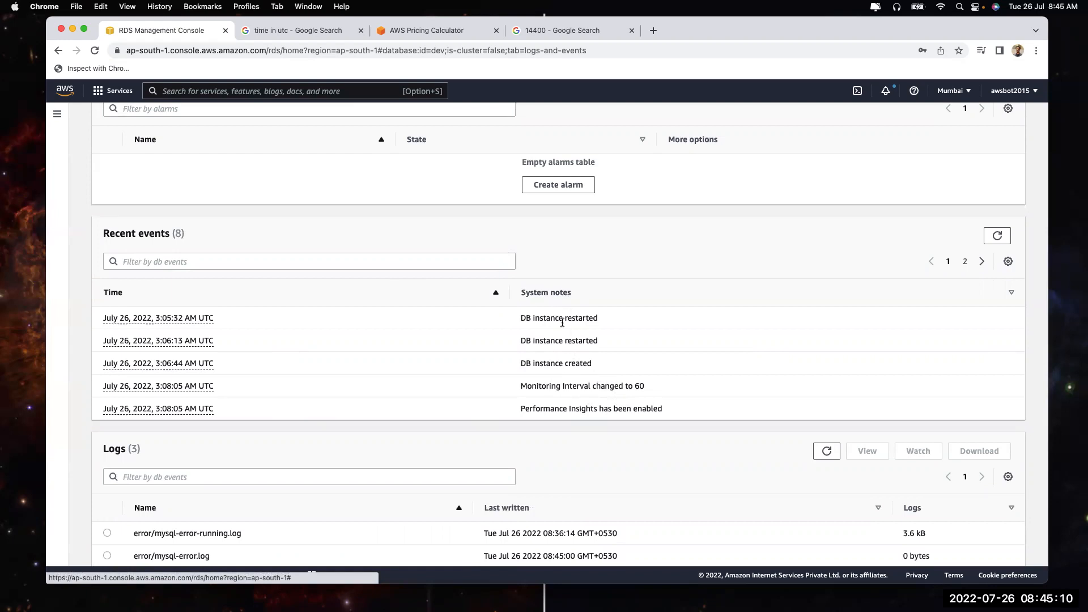
scroll(576, 397, down, 1)
scroll(575, 396, up, 6)
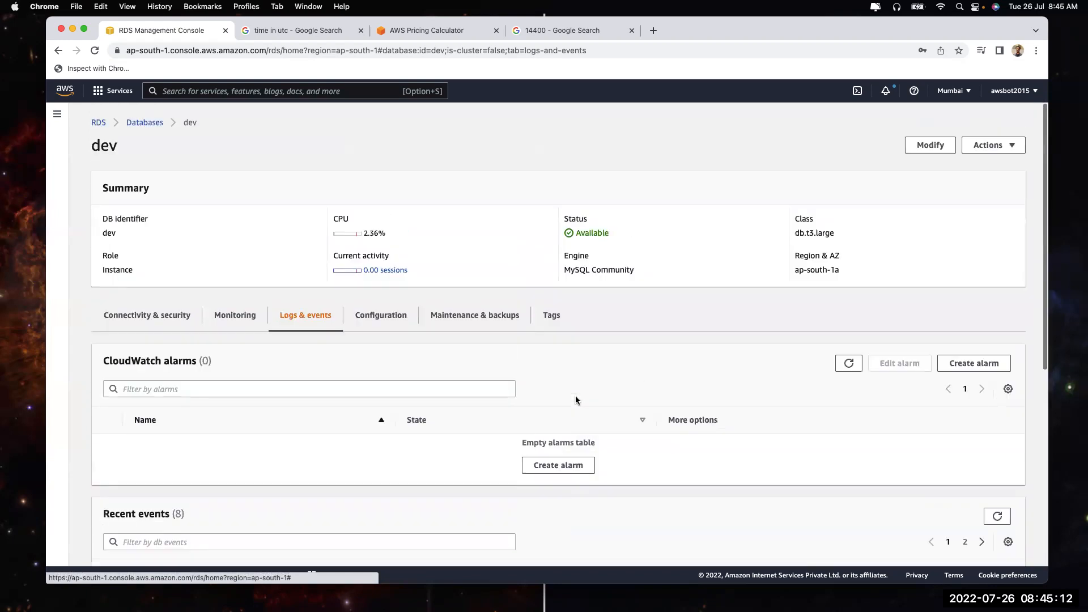
scroll(576, 399, down, 6)
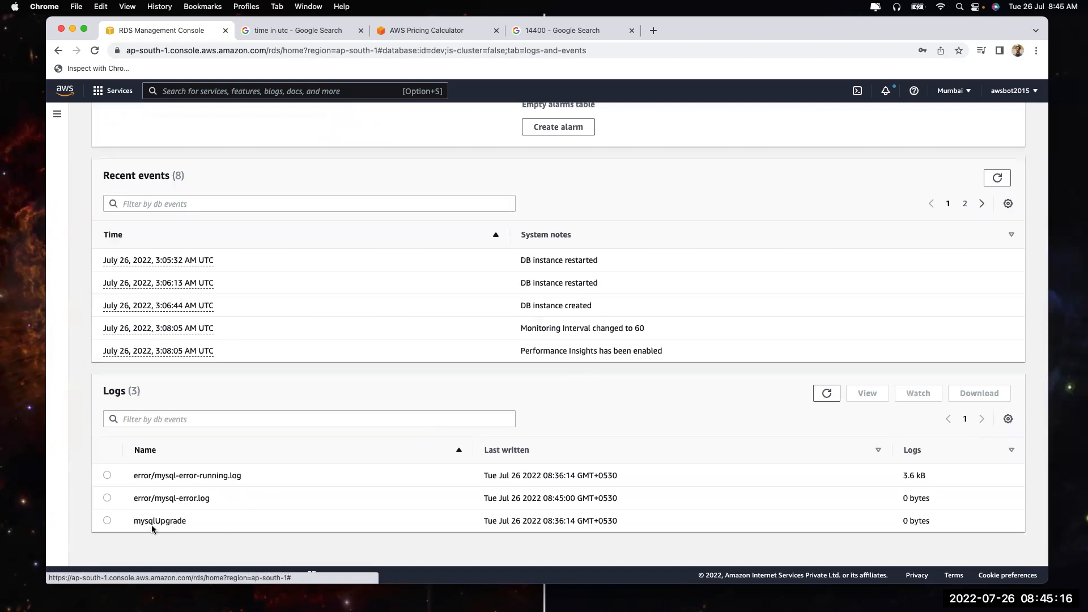
Select error/mysql-error-running.log, view it, and read to the end
drag(155, 475, 233, 476)
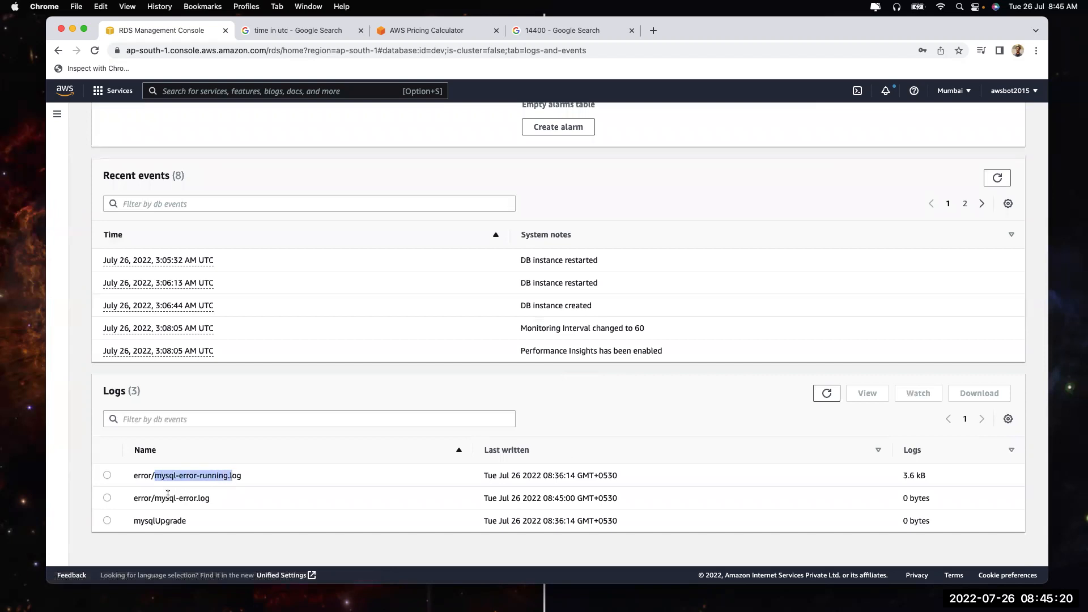
drag(154, 498, 210, 498)
drag(135, 520, 191, 524)
click(191, 524)
click(107, 476)
click(867, 393)
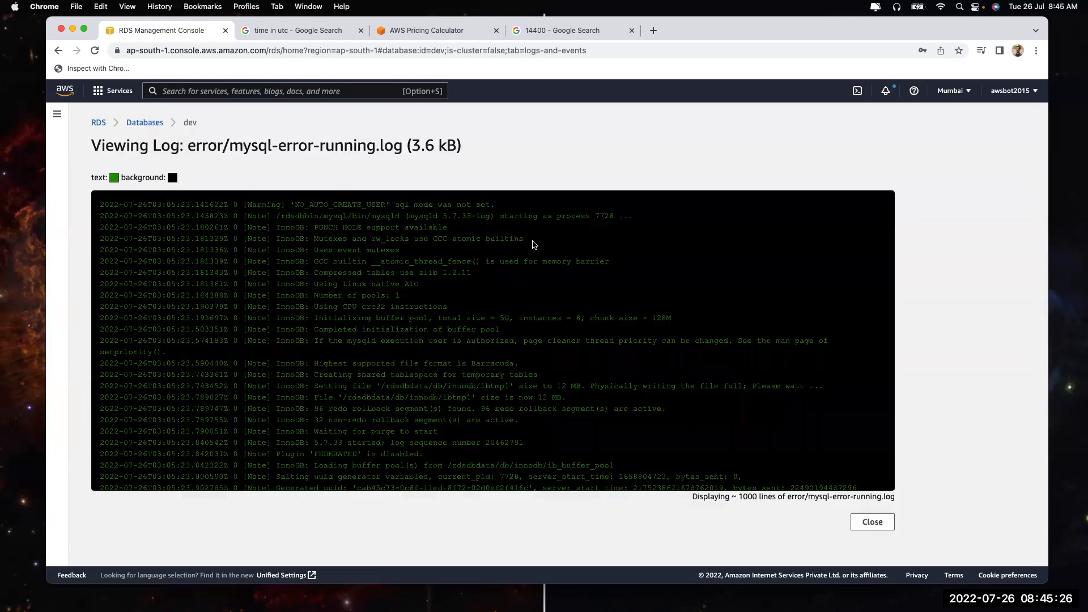
scroll(431, 311, down, 3)
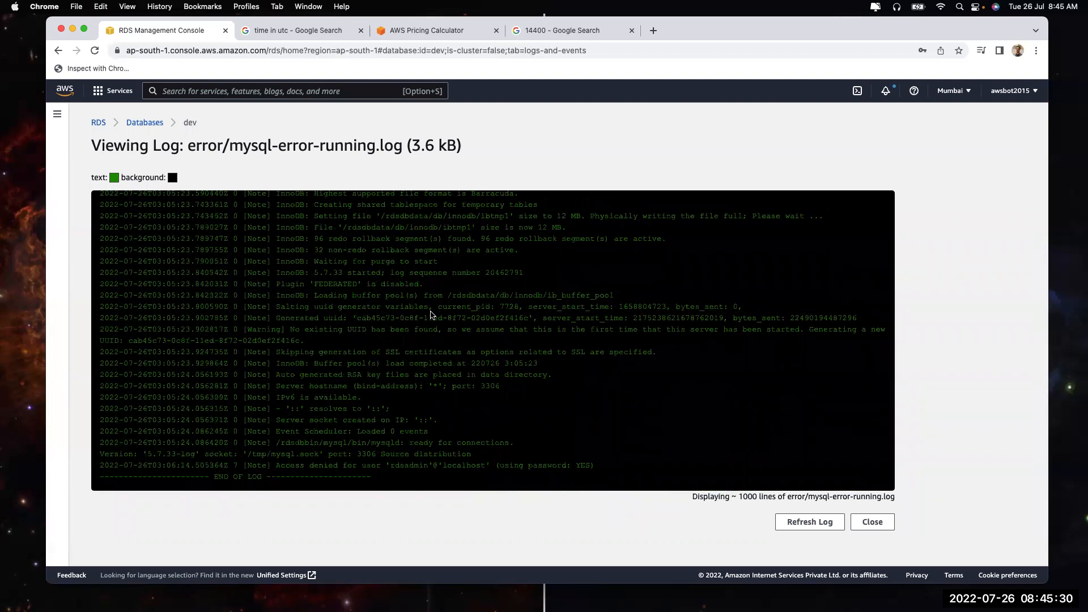
Close the log viewer and return to dev's Logs & events via Databases
click(887, 527)
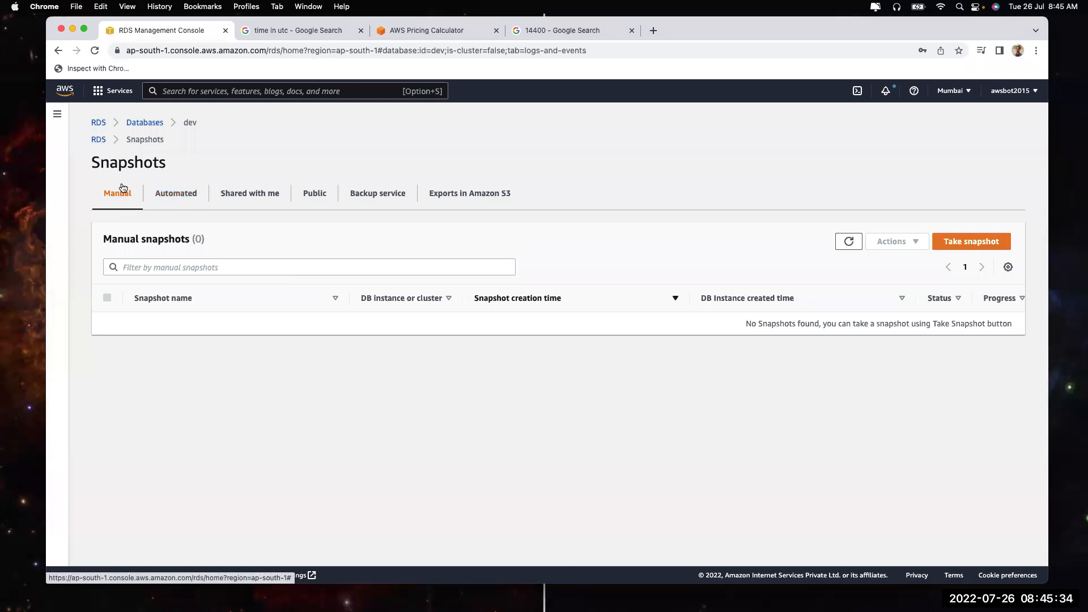
click(137, 122)
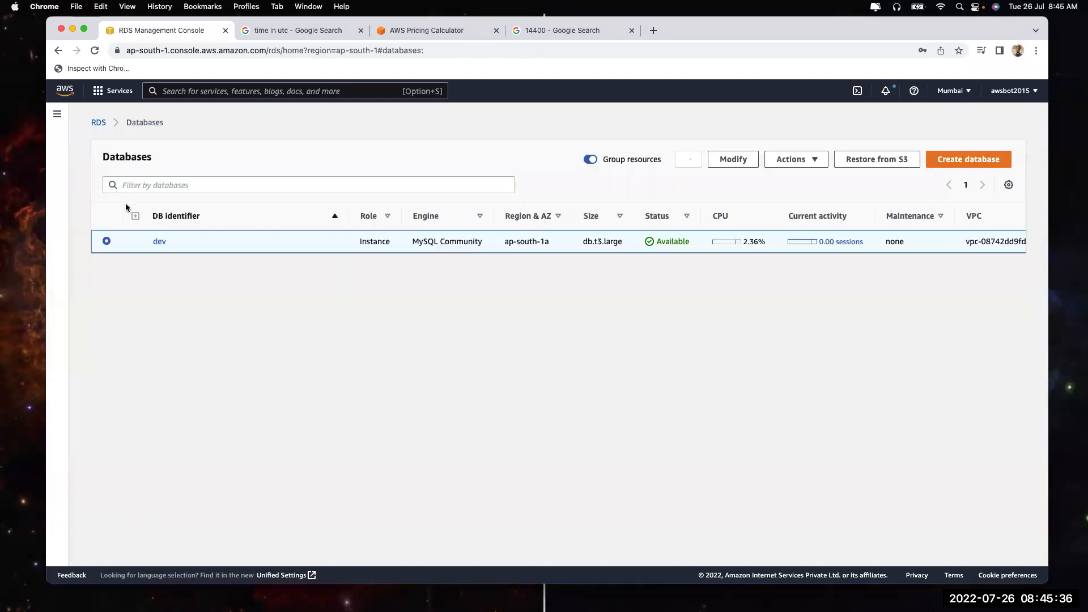
click(160, 242)
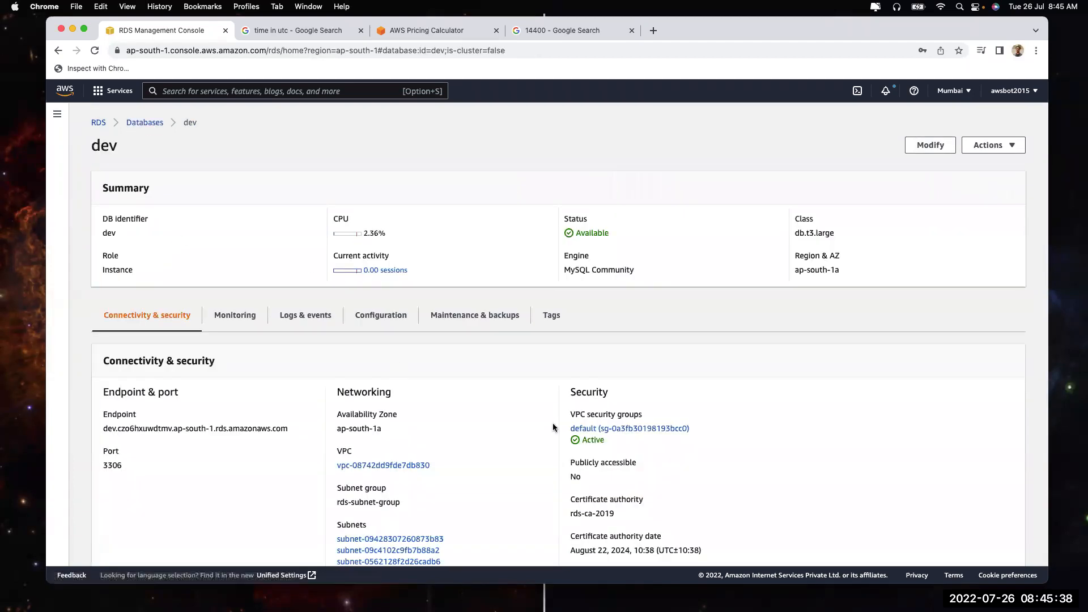
click(297, 316)
View the mysql-error-running log again, refresh it, and close the viewer
scroll(512, 440, down, 3)
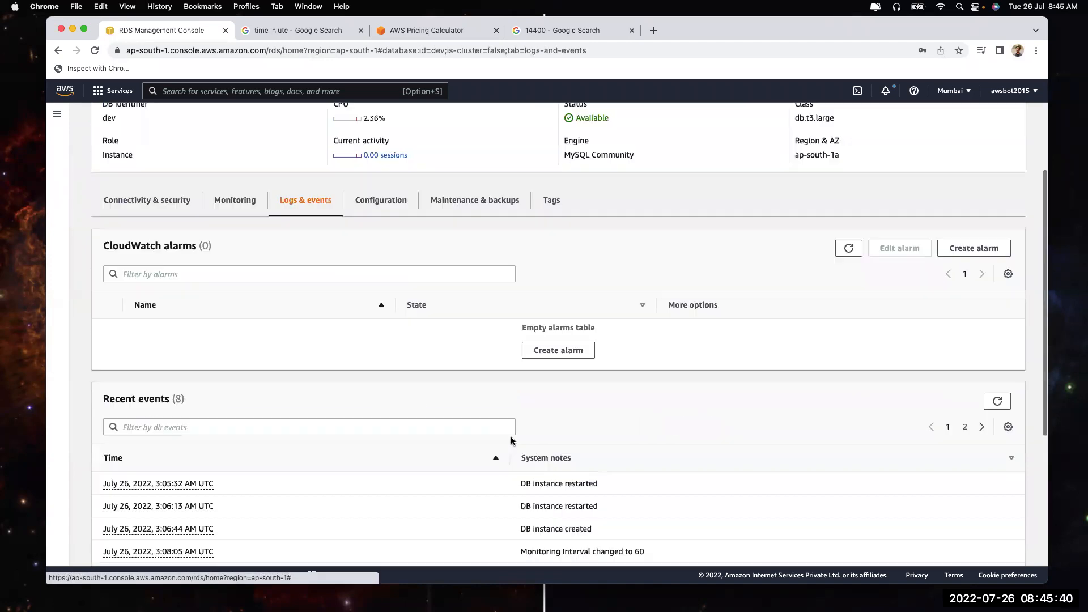
scroll(512, 440, down, 4)
scroll(434, 325, up, 6)
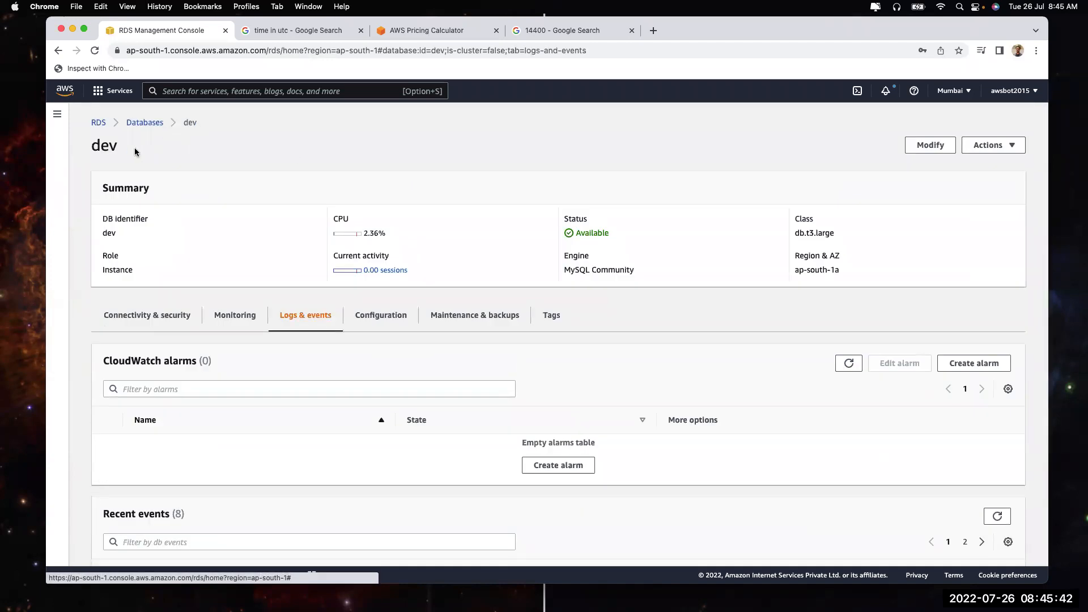
scroll(301, 317, down, 8)
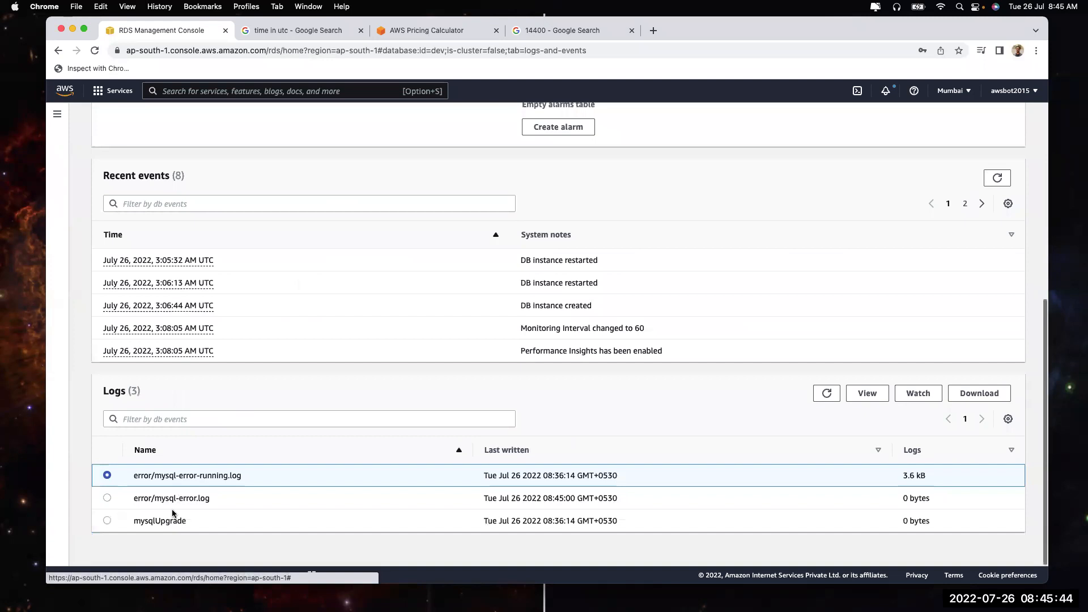
drag(138, 474, 242, 476)
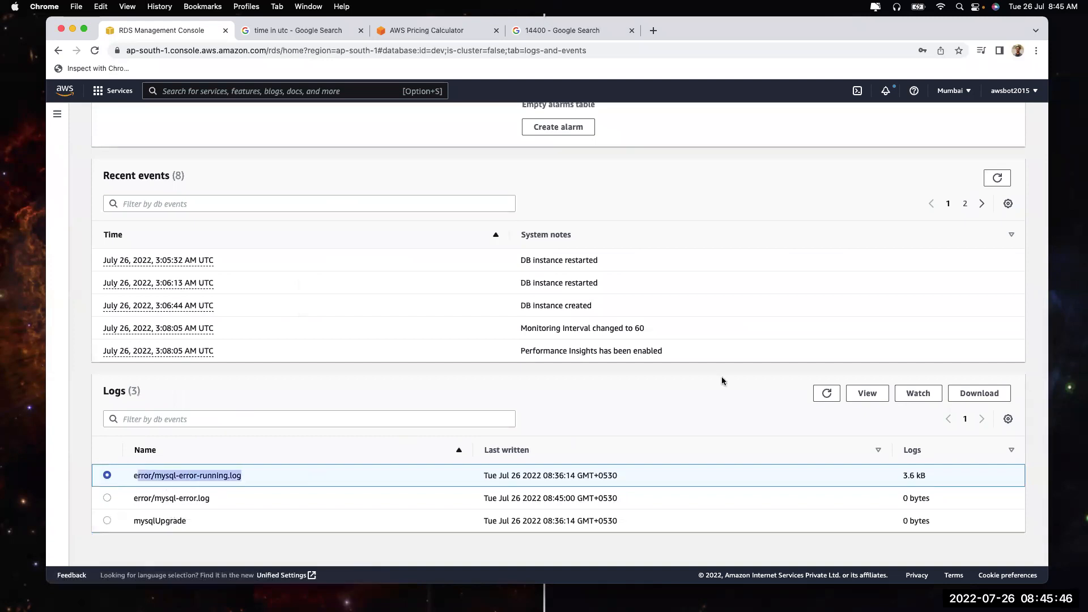
click(866, 393)
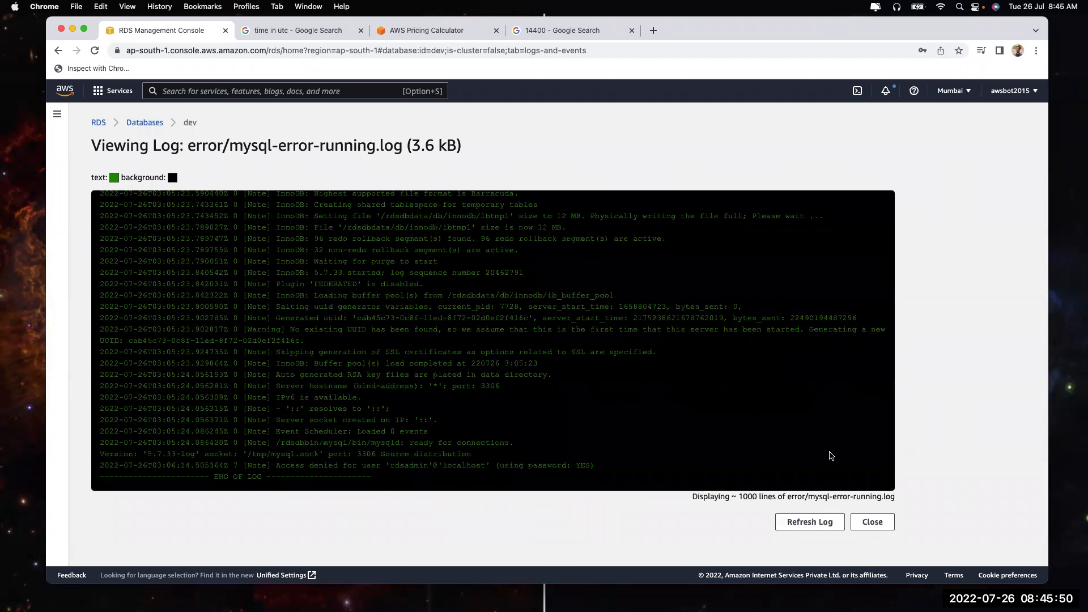
click(823, 524)
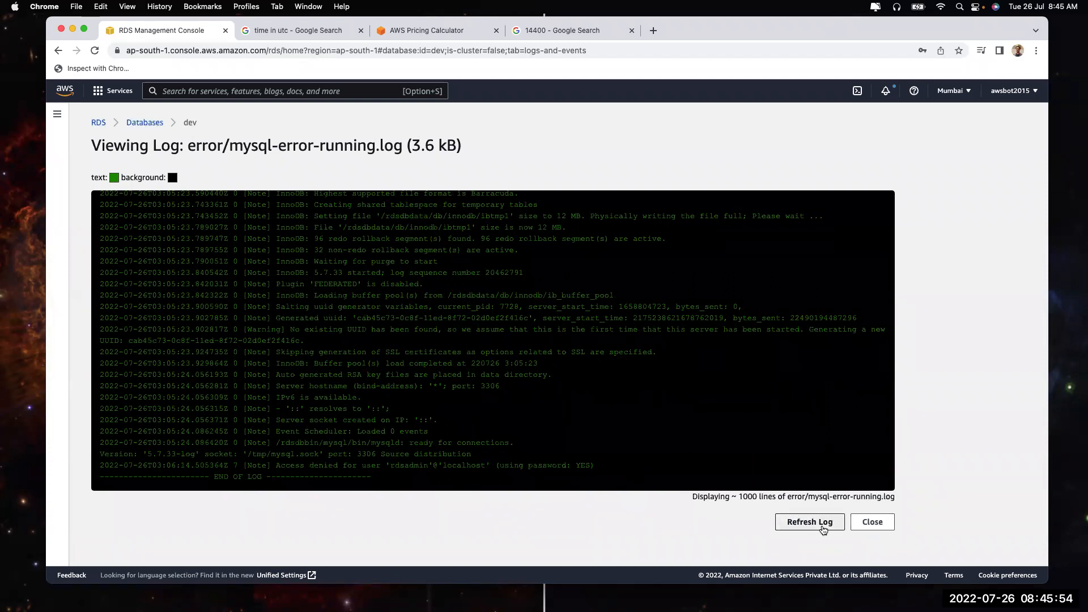
click(871, 520)
Watch the running log updating every 5 seconds, then close the live view
scroll(804, 419, down, 5)
scroll(791, 407, down, 4)
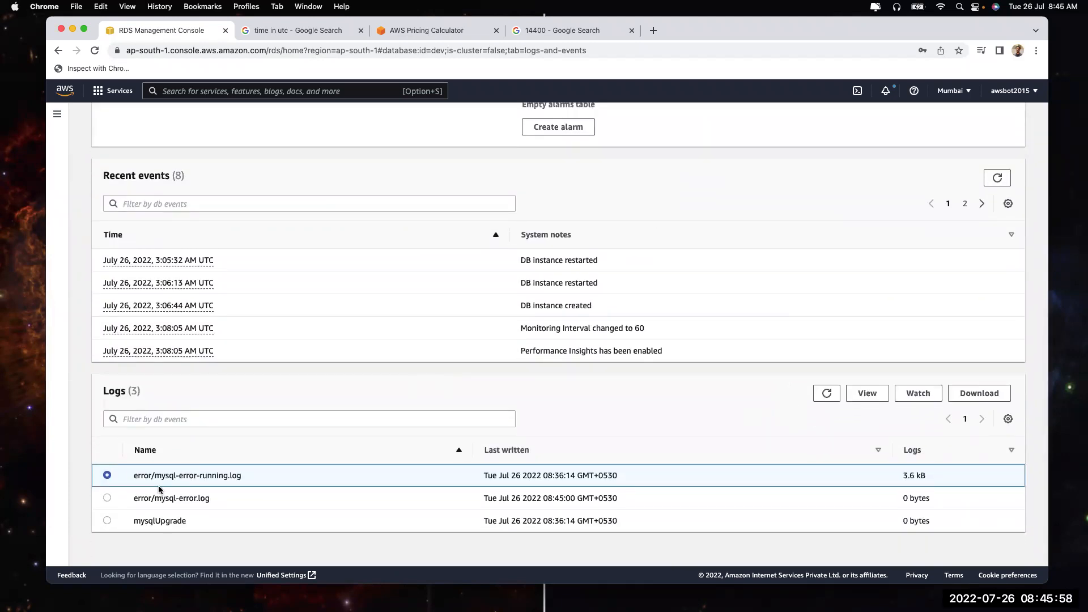
click(919, 394)
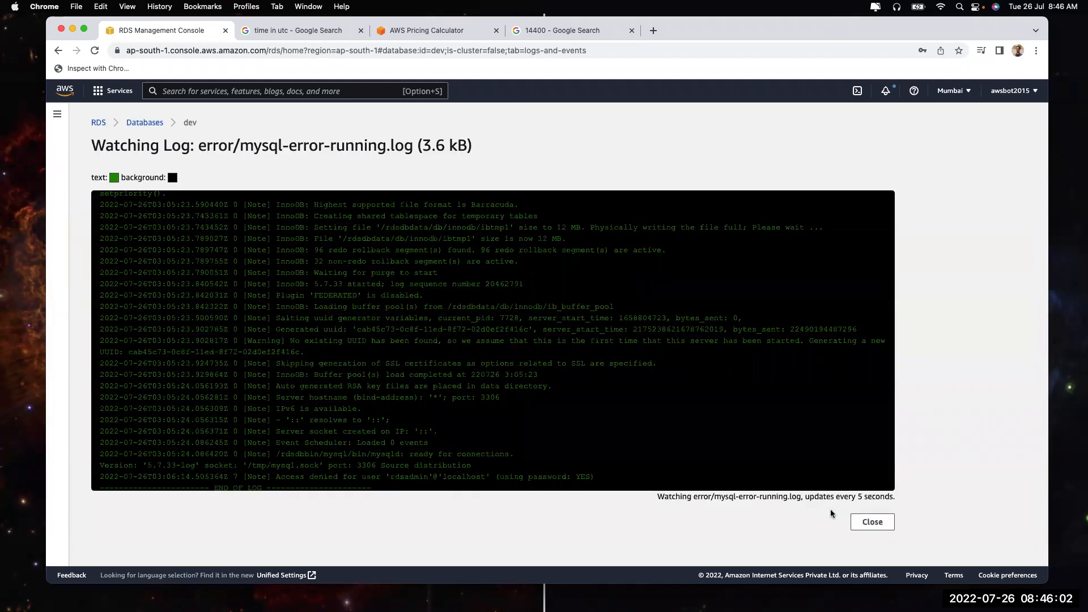
drag(857, 496, 894, 497)
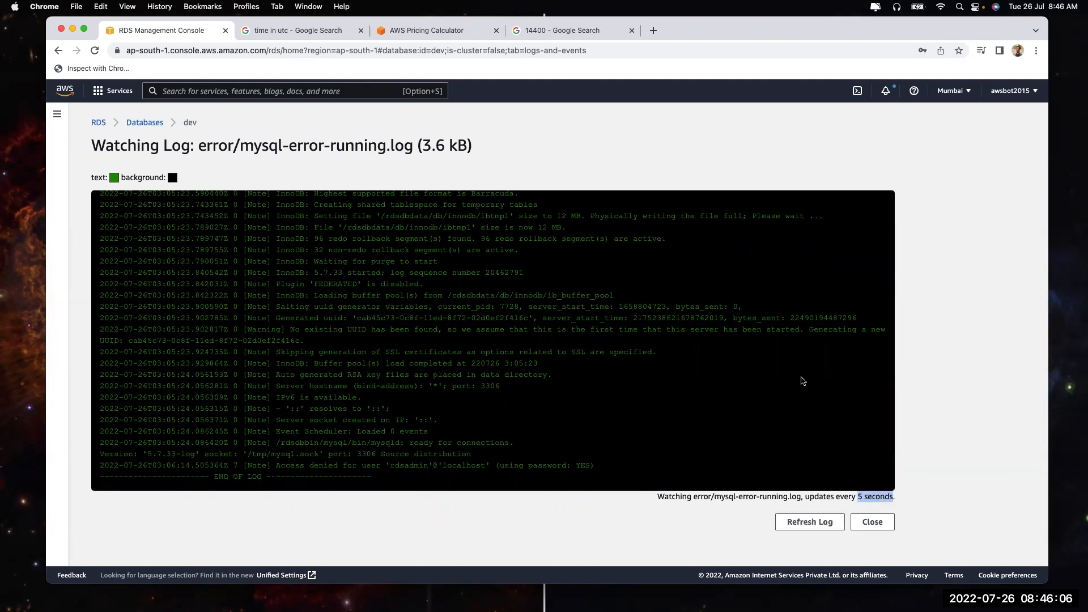
click(883, 527)
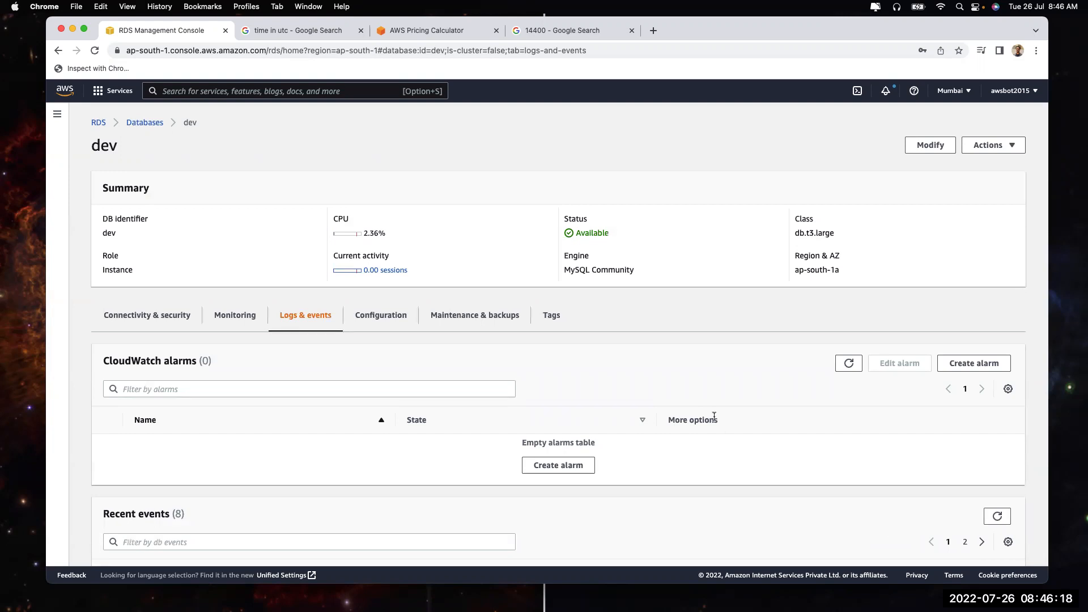
Show the dev instance's Configuration tab
scroll(714, 417, down, 6)
scroll(714, 419, up, 4)
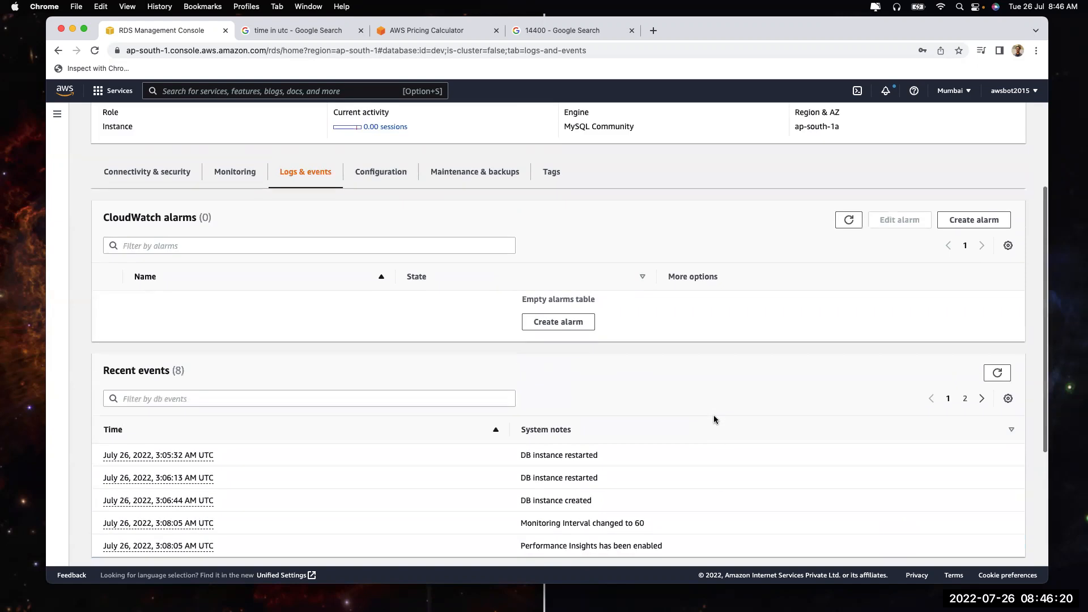
scroll(713, 419, up, 3)
click(396, 259)
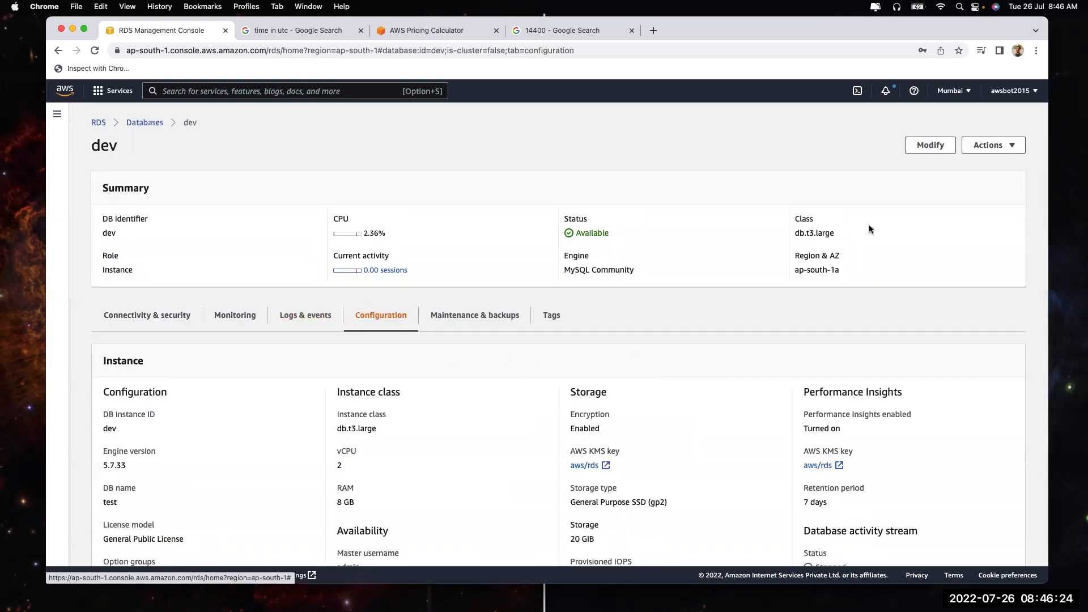
Open Modify DB instance for dev and check engine versions, keeping 5.7.33
click(929, 147)
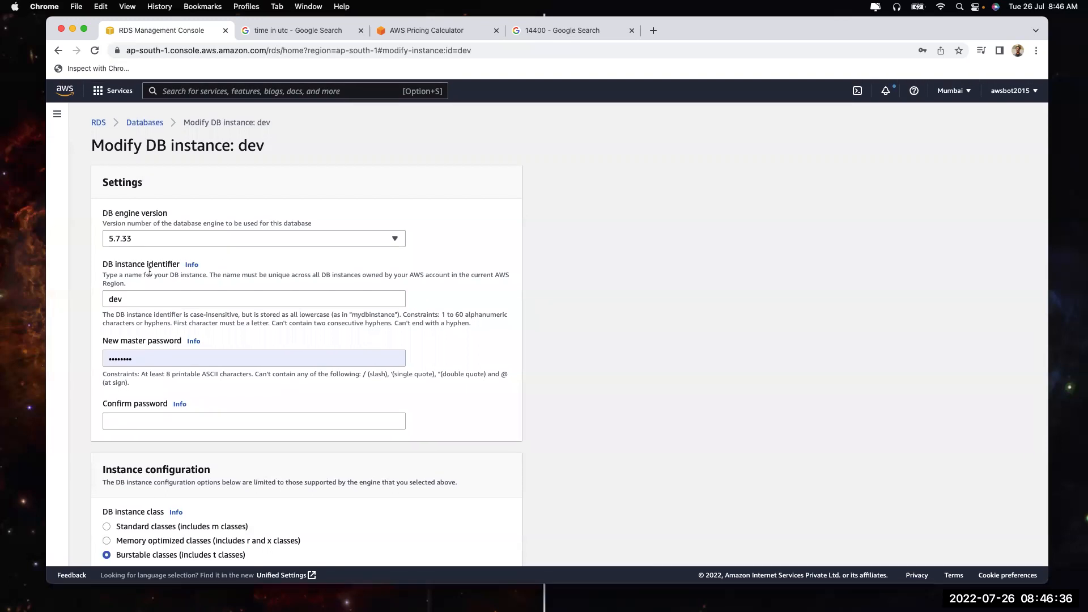
click(141, 242)
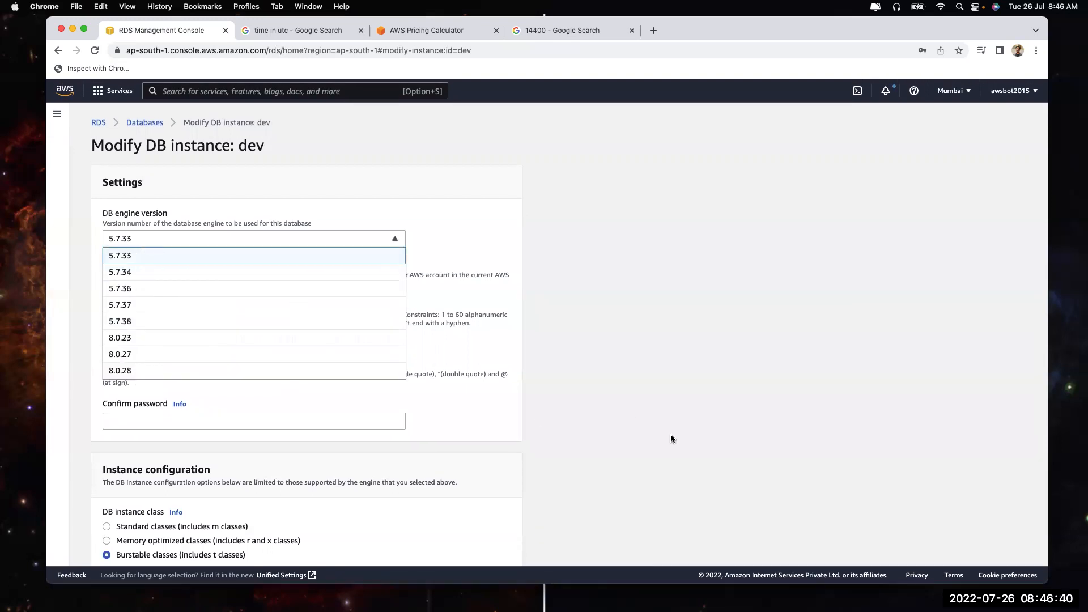
click(788, 420)
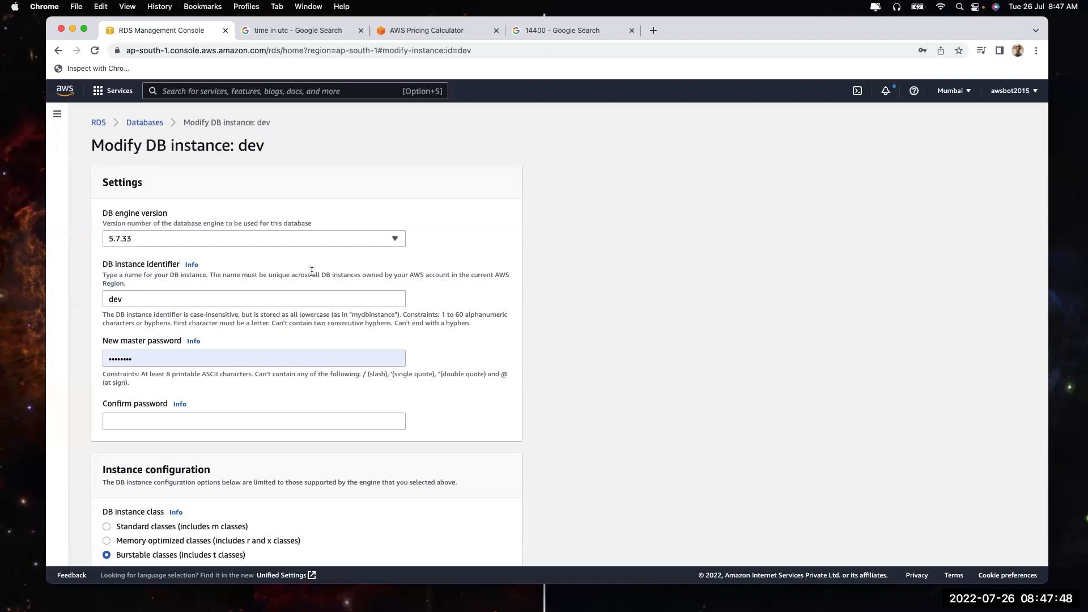
Check the master password confirmation field and the instance class list in Modify DB instance, changing nothing
scroll(215, 234, down, 3)
click(238, 310)
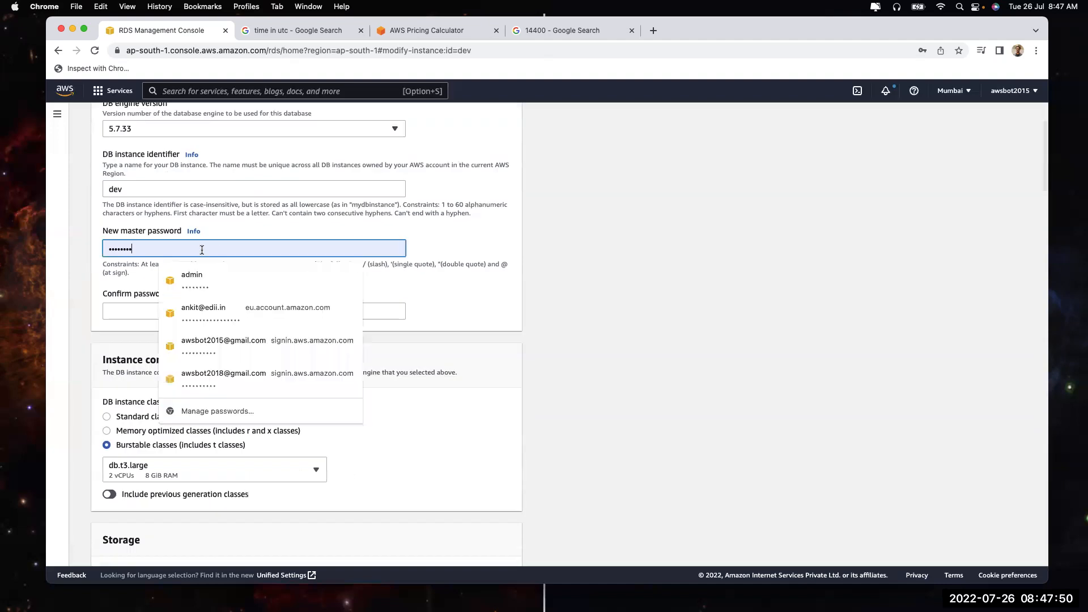
click(651, 347)
scroll(652, 347, down, 5)
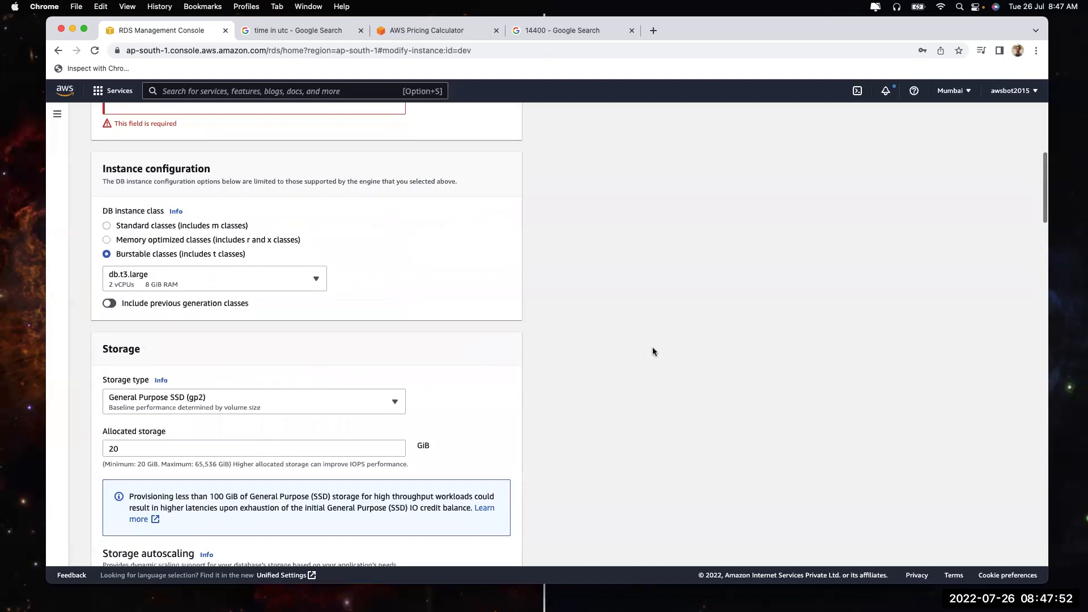
click(153, 288)
click(685, 406)
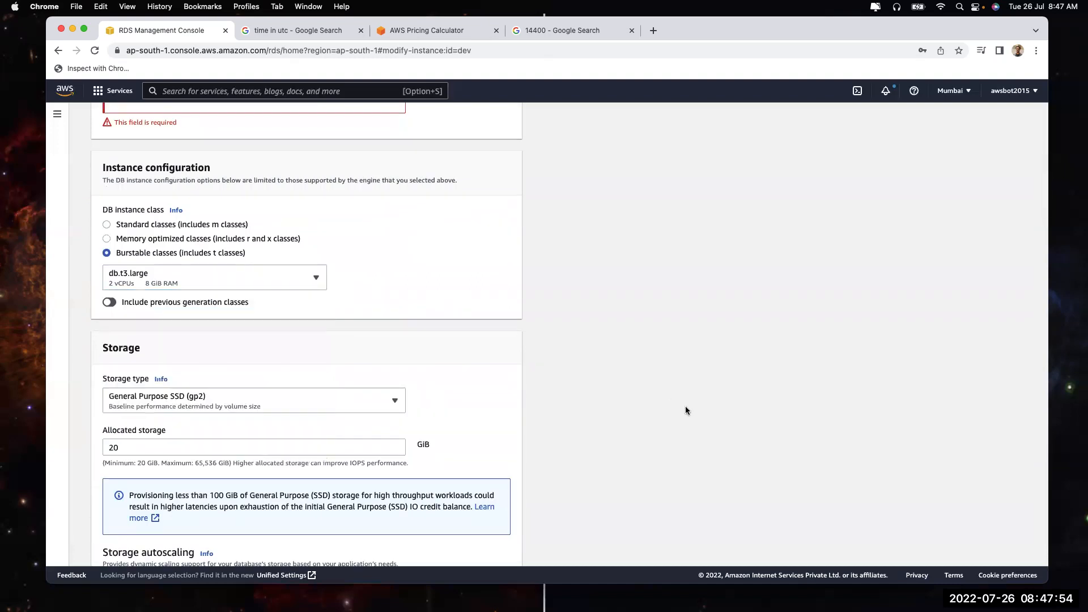
Scroll through the rest of the dev modification form and cancel it
scroll(684, 406, down, 5)
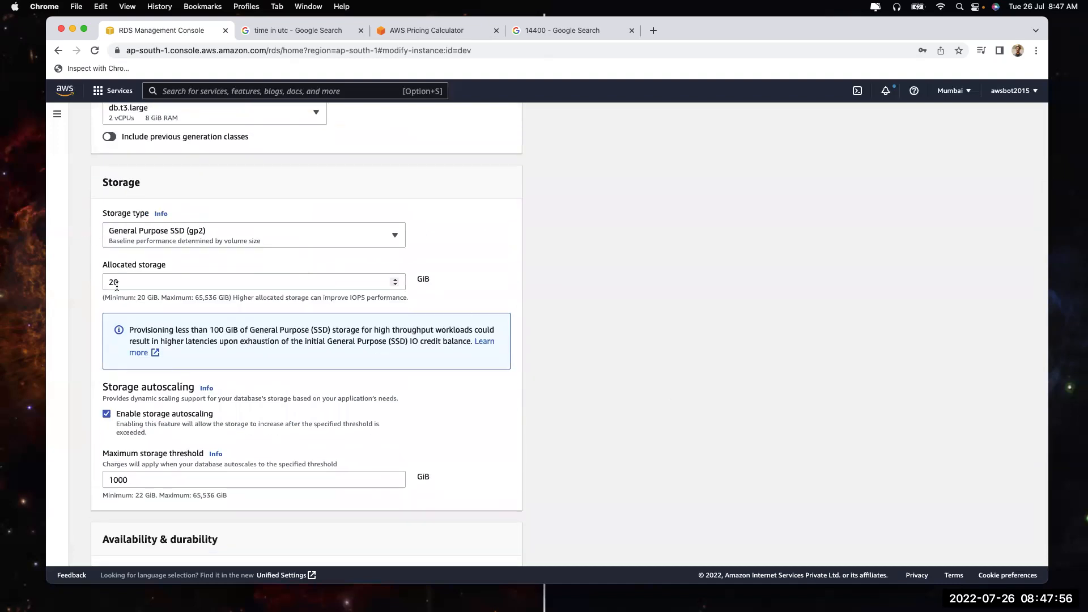
scroll(127, 237, down, 10)
scroll(141, 194, down, 4)
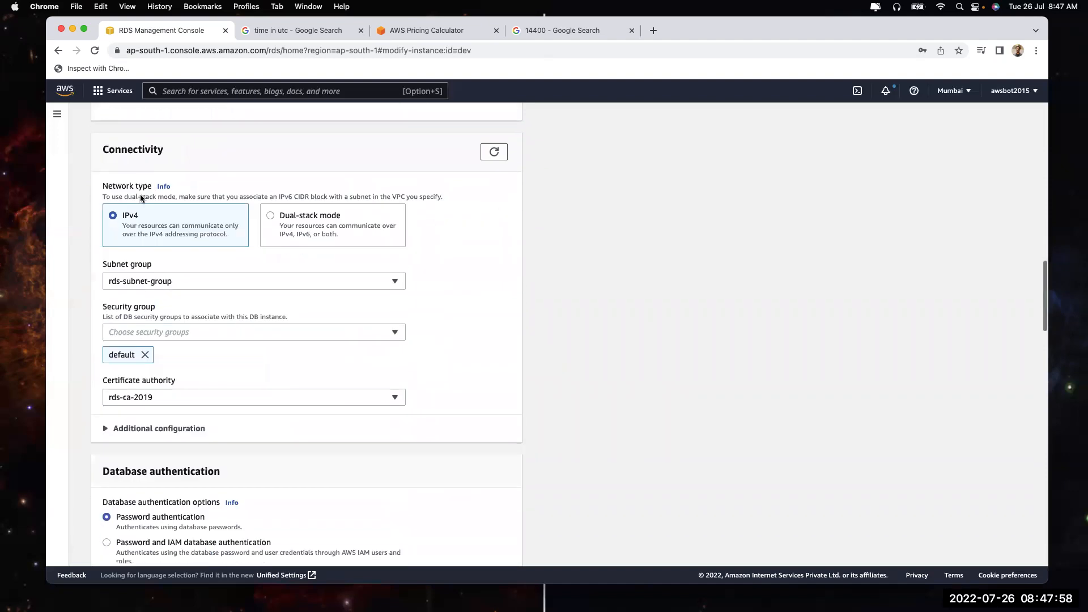
scroll(213, 312, down, 5)
scroll(212, 317, down, 15)
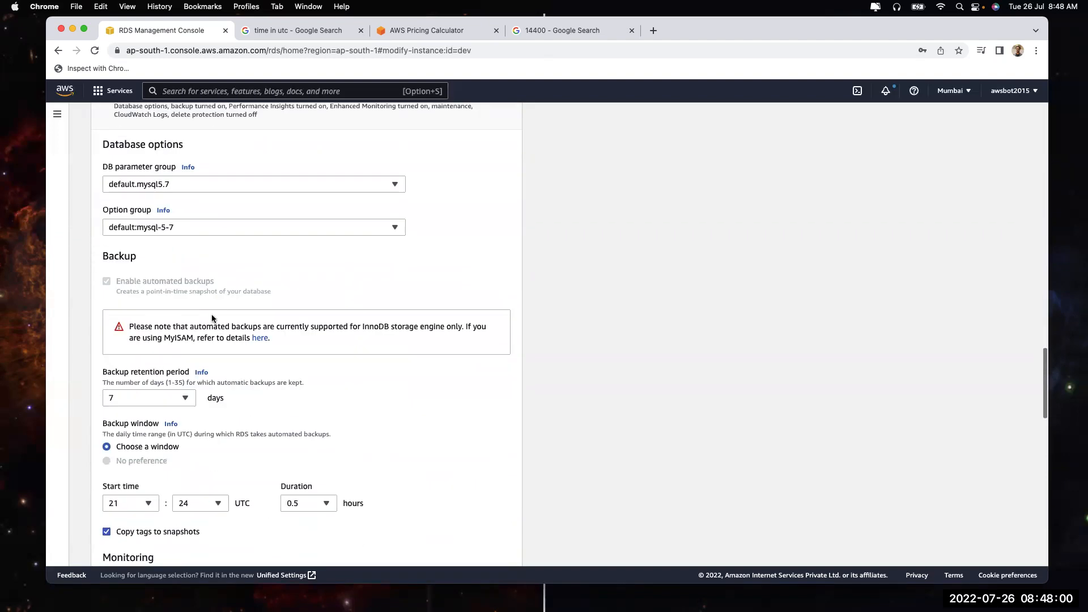
scroll(207, 379, down, 2)
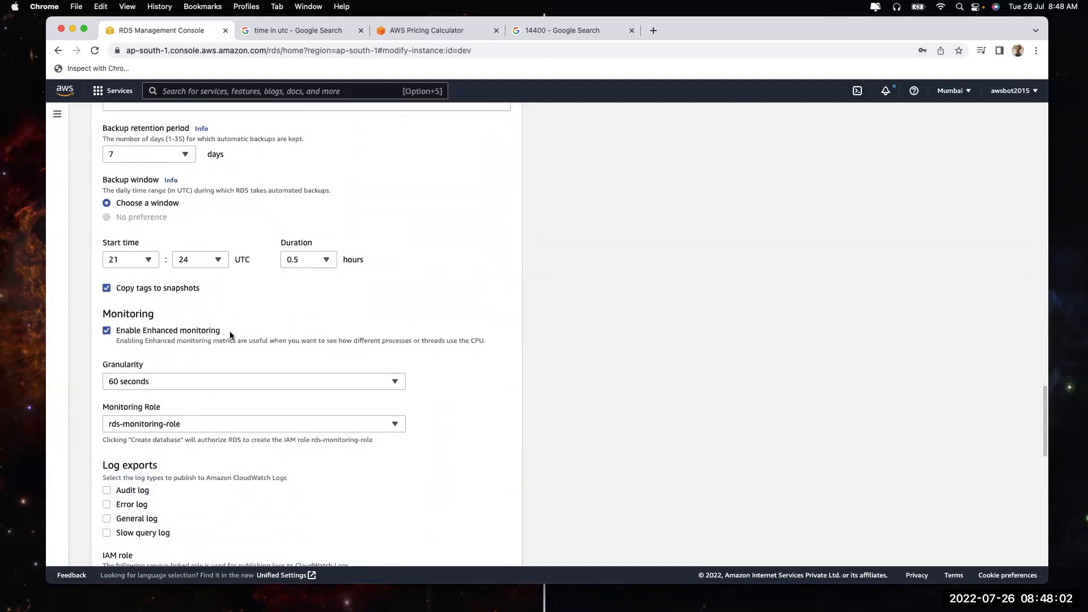
scroll(153, 276, up, 3)
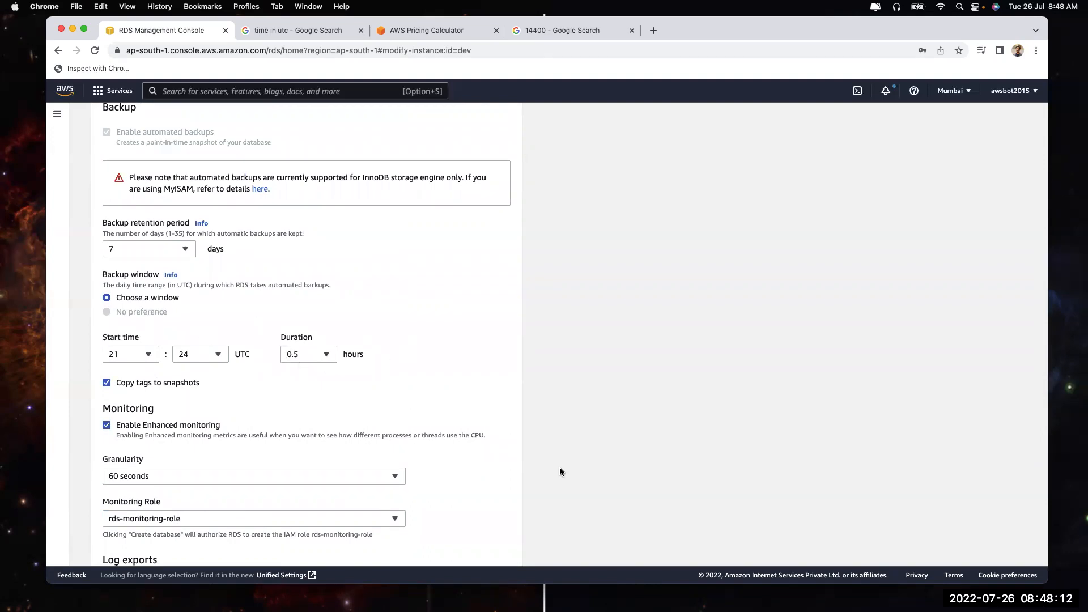
scroll(560, 471, down, 7)
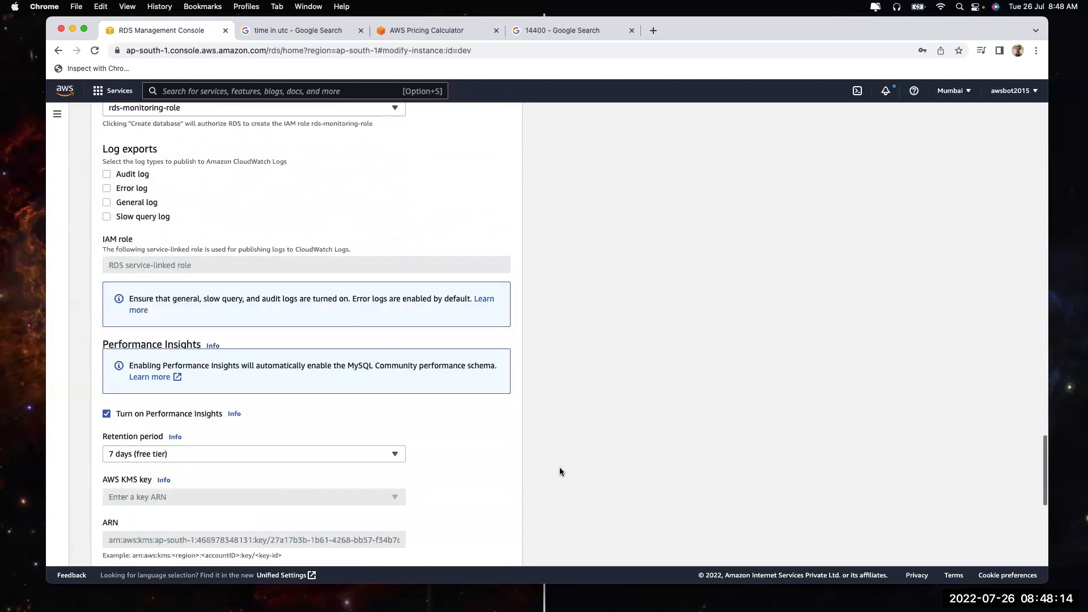
scroll(193, 235, down, 5)
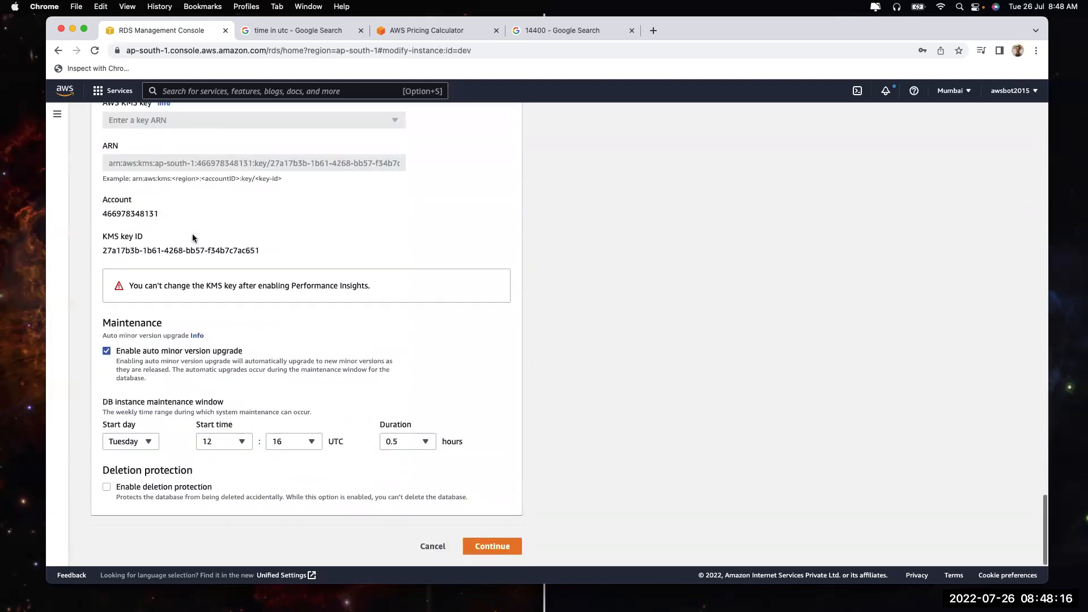
click(432, 546)
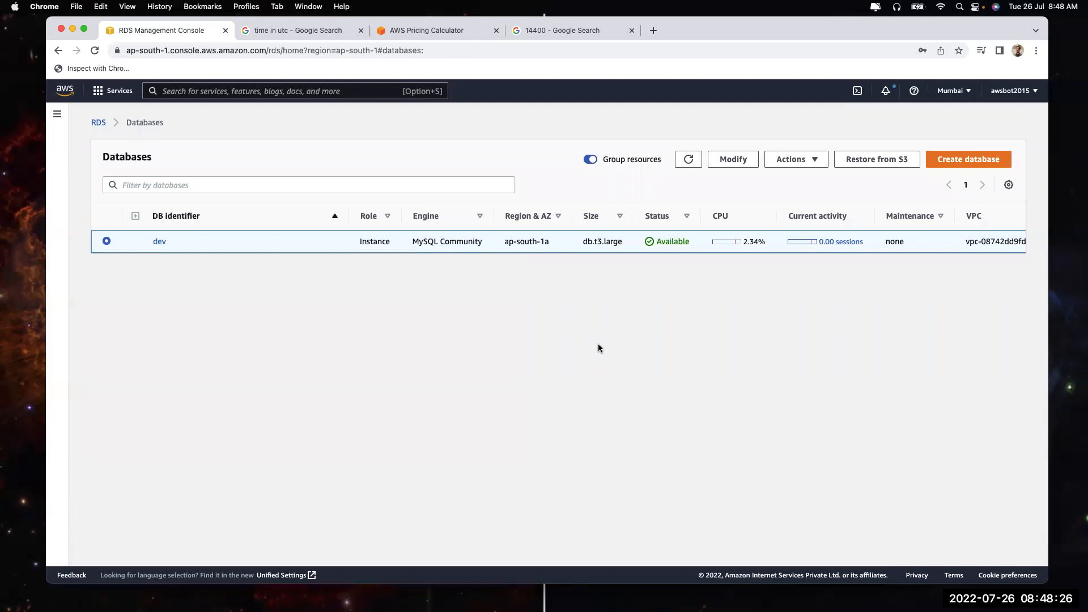
Open dev's details on the Maintenance & backups tab
click(160, 242)
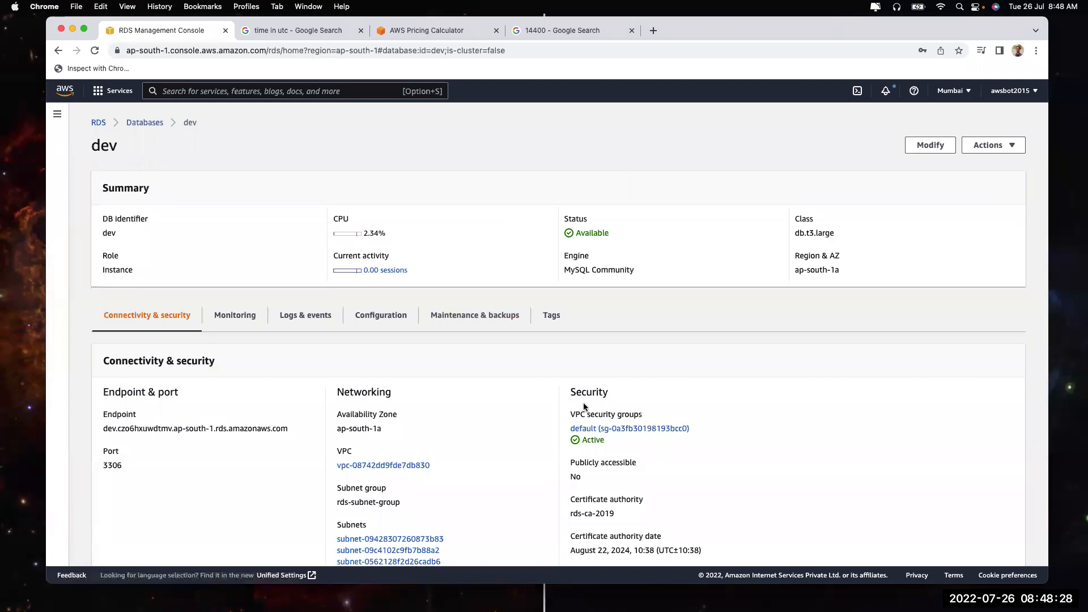
click(463, 317)
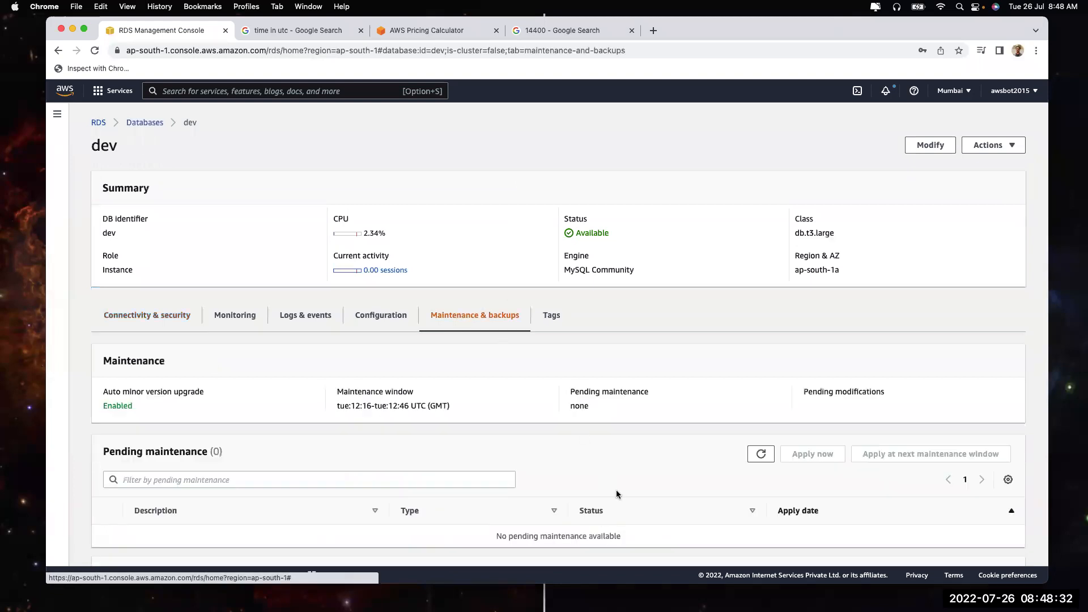
scroll(616, 494, down, 4)
scroll(617, 493, down, 2)
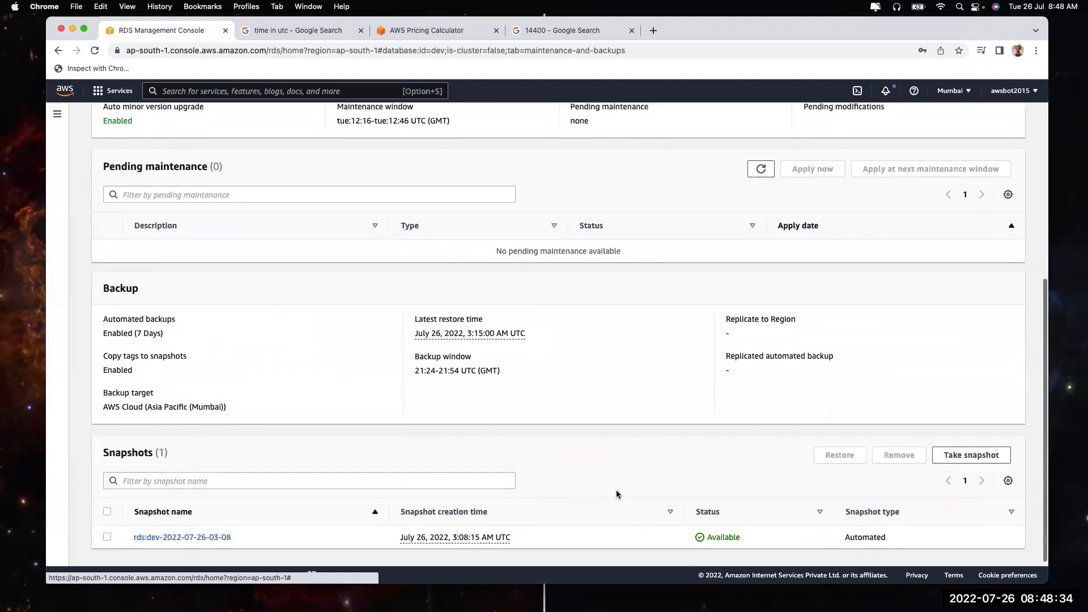
scroll(617, 494, up, 6)
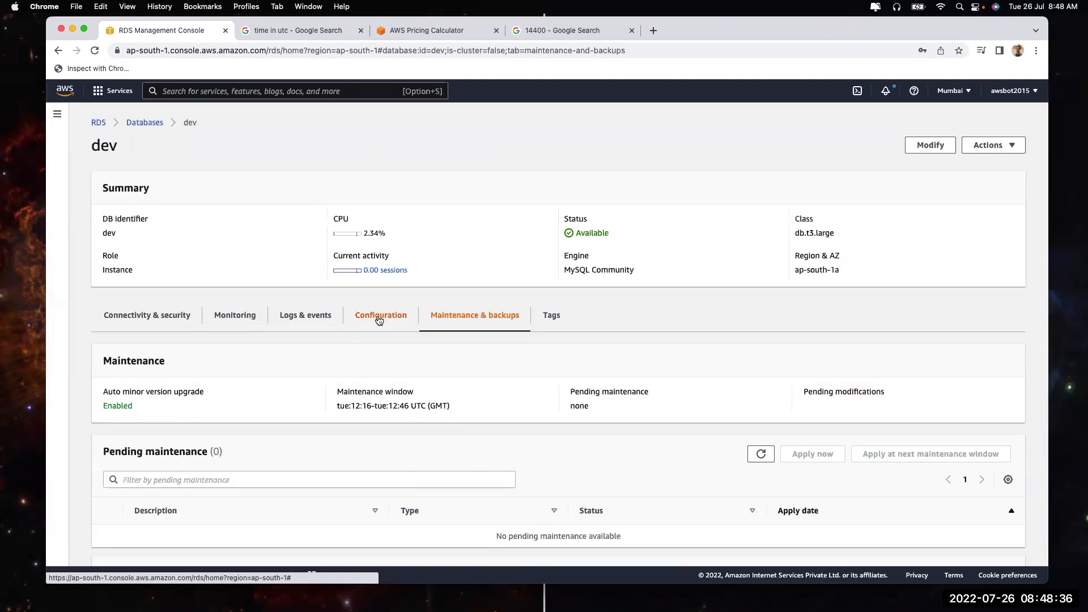
Compare dev's Configuration and maintenance window details, then view its empty Tags list
click(379, 313)
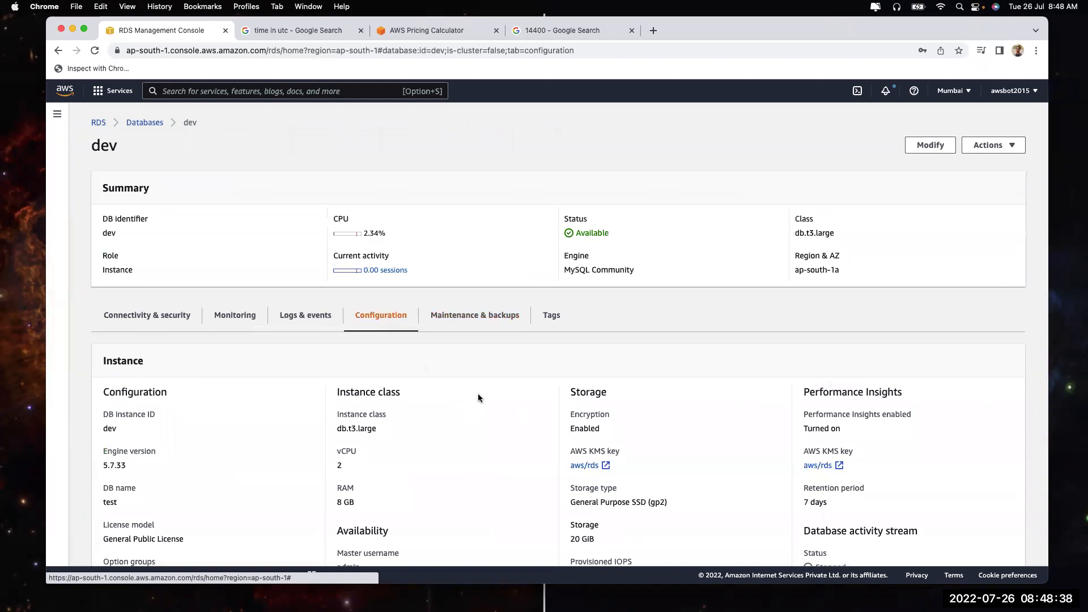
scroll(477, 393, down, 2)
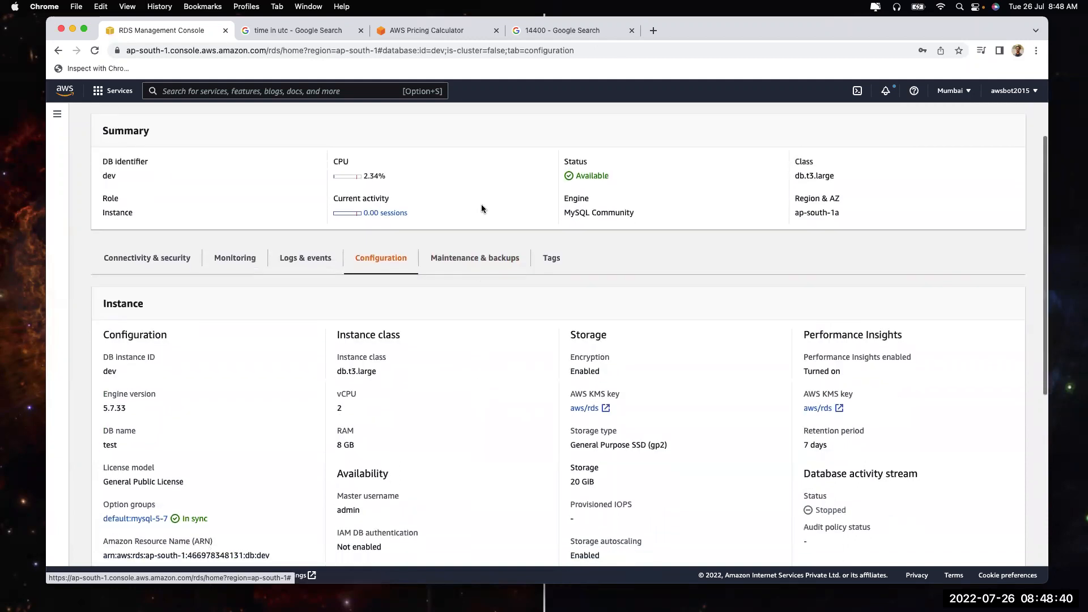
click(468, 274)
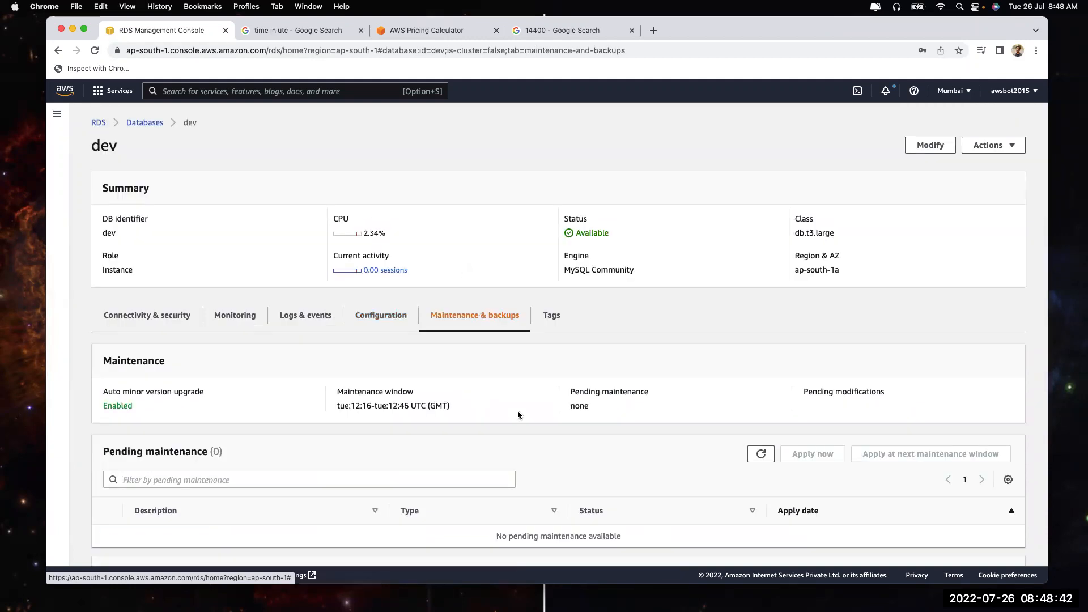
drag(337, 405, 427, 406)
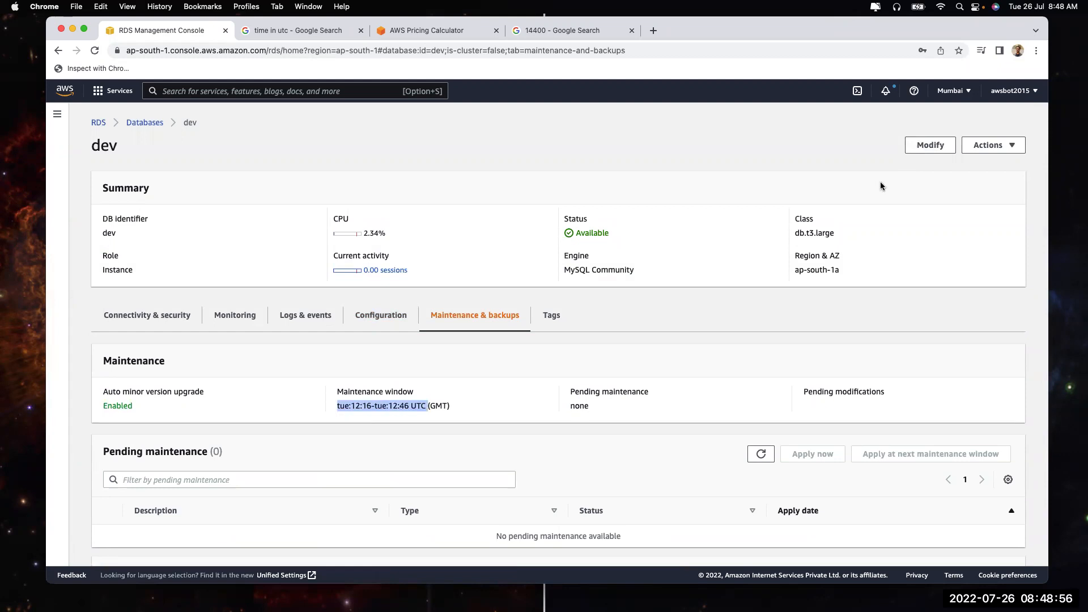
scroll(786, 271, down, 2)
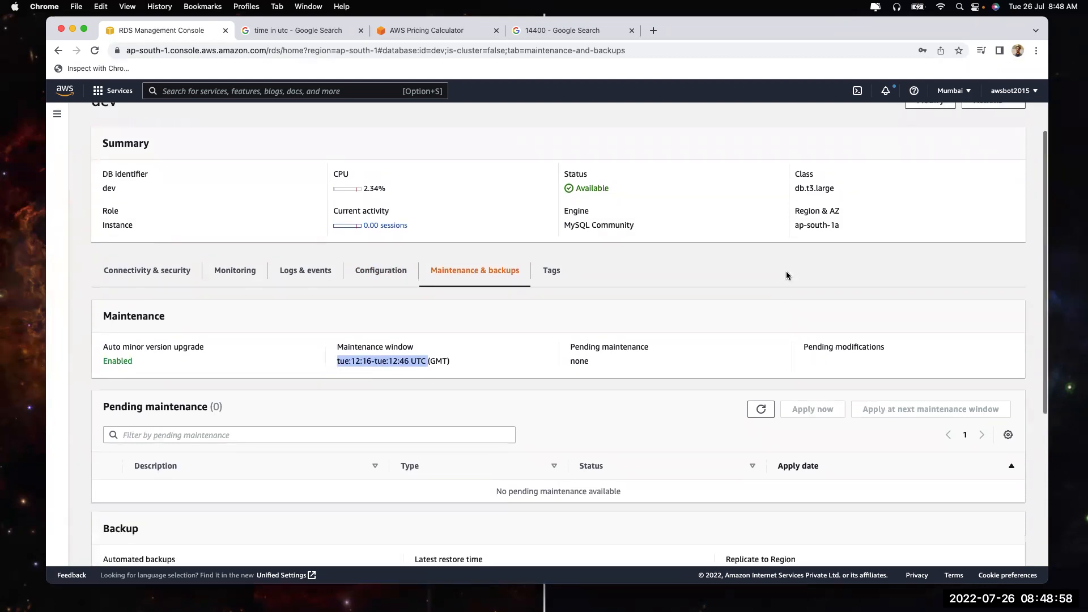
click(554, 282)
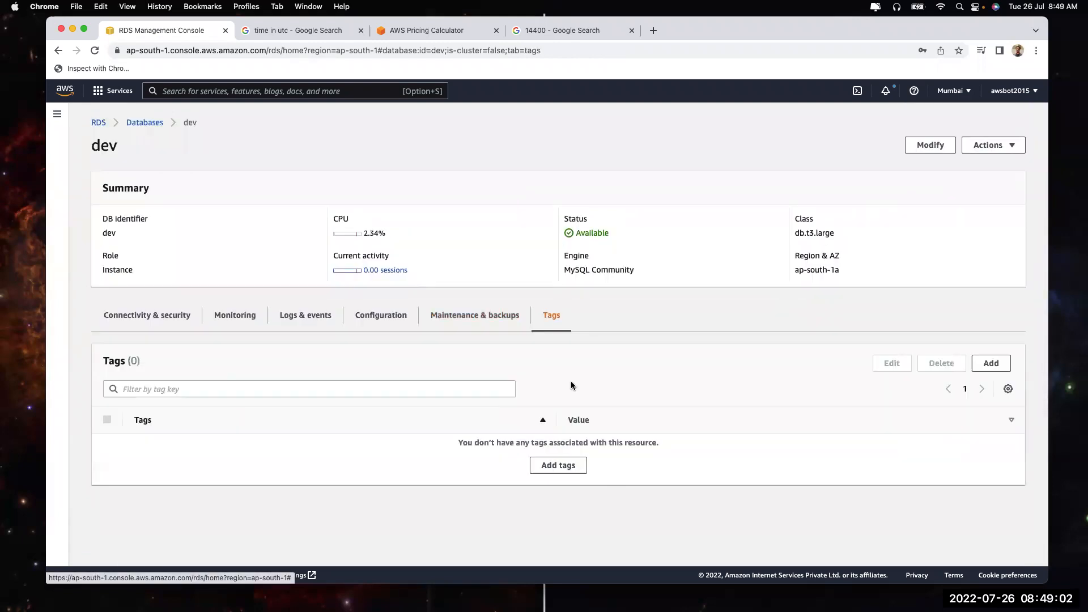
Delete dev from the Databases list with no final snapshot or retained backups, confirming with 'delete me'
click(133, 123)
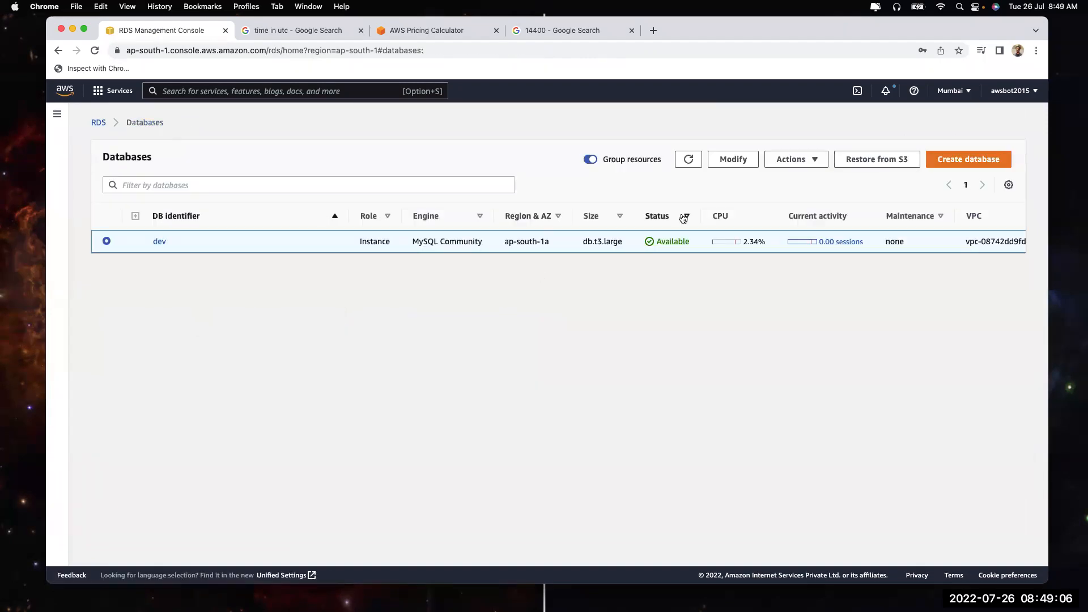
click(785, 160)
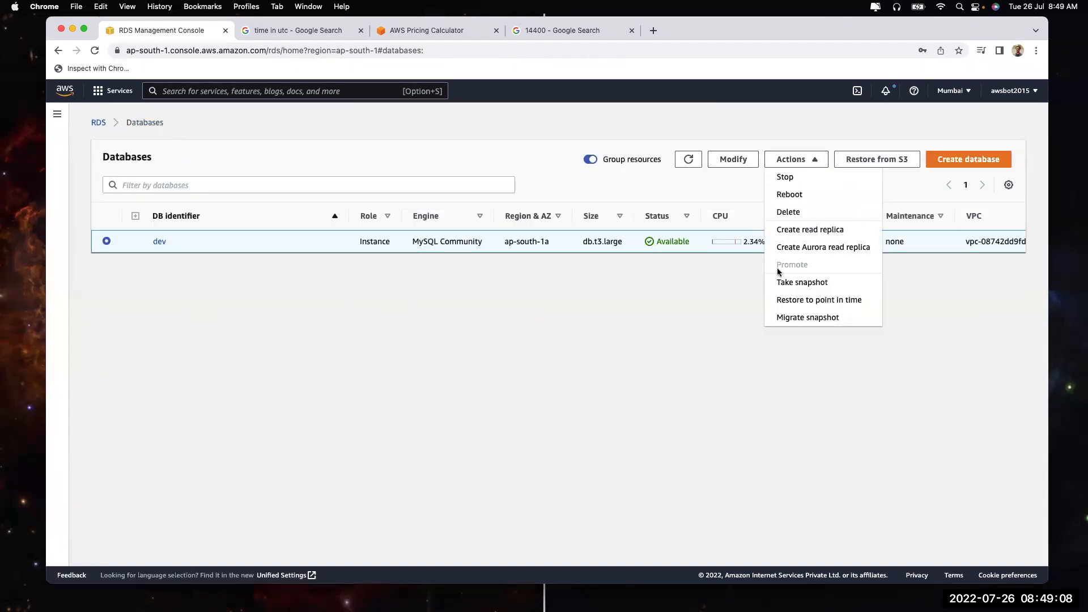
click(813, 219)
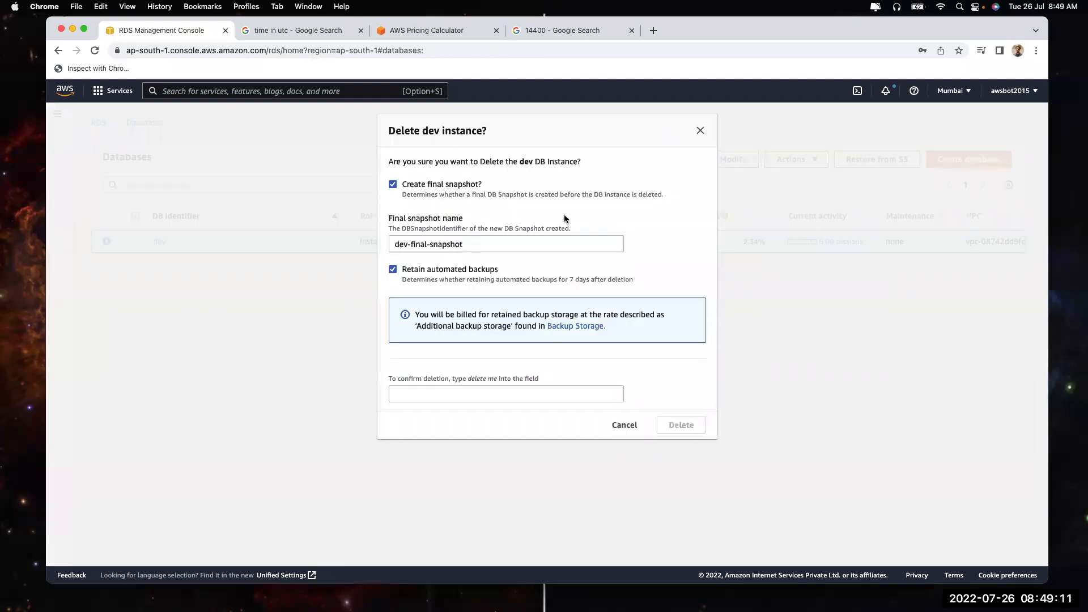
click(423, 183)
click(422, 218)
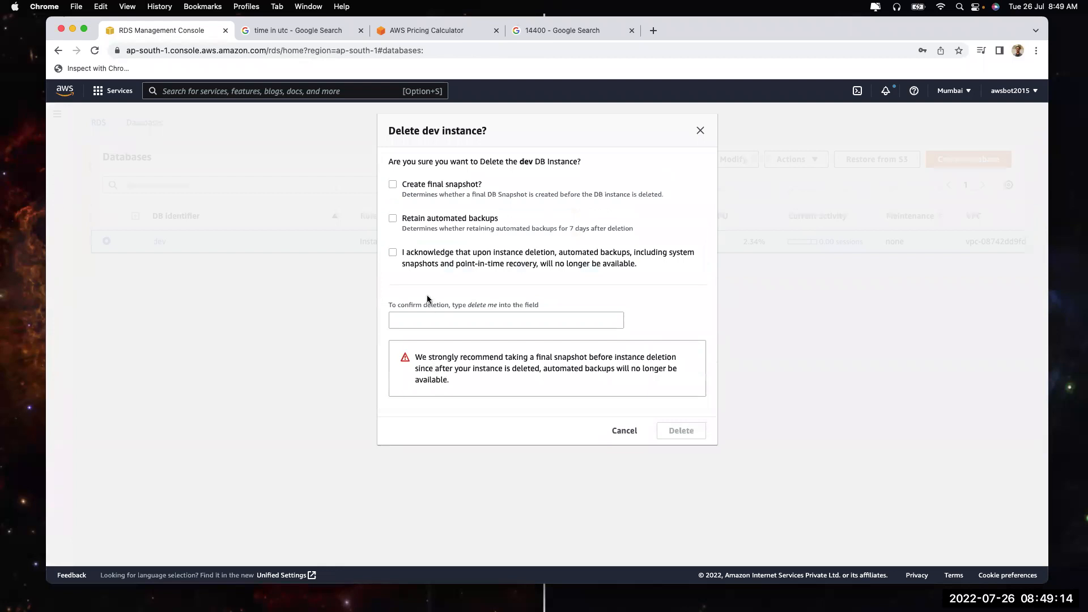
click(441, 317)
text(delete me)
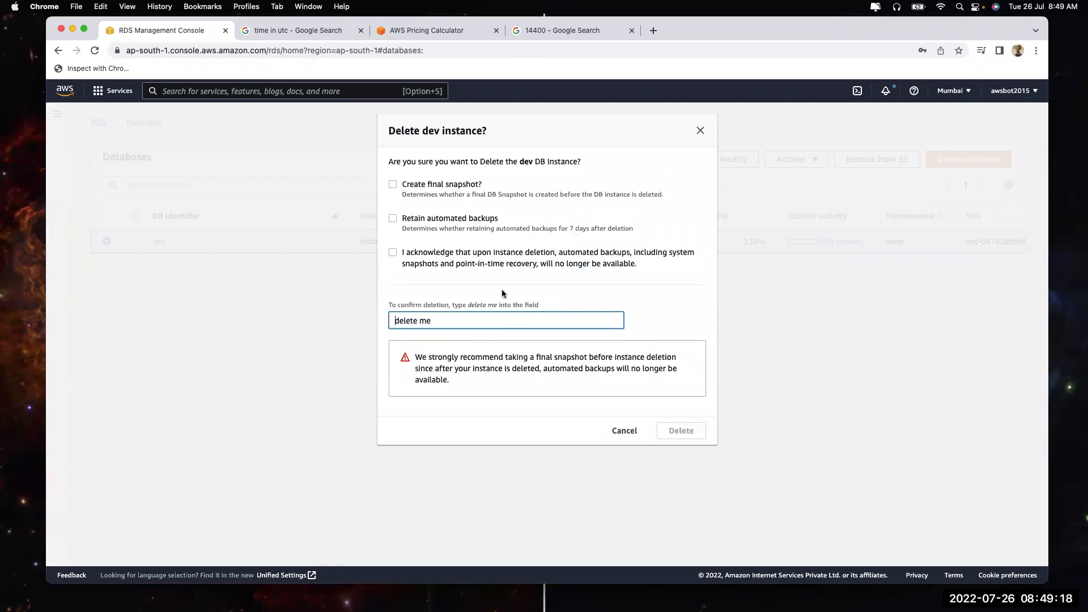
click(487, 264)
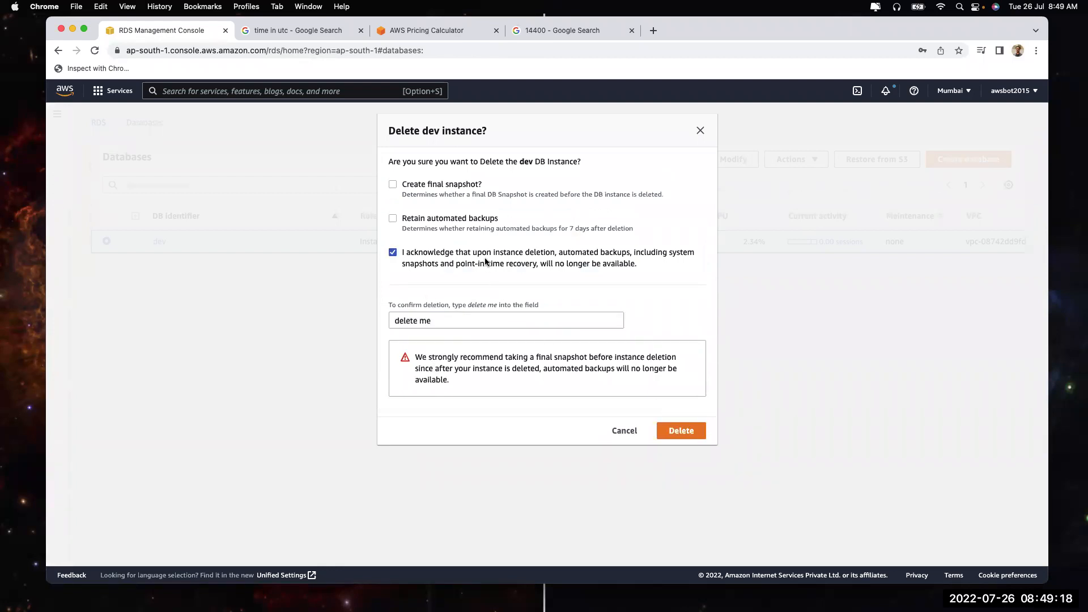
click(673, 429)
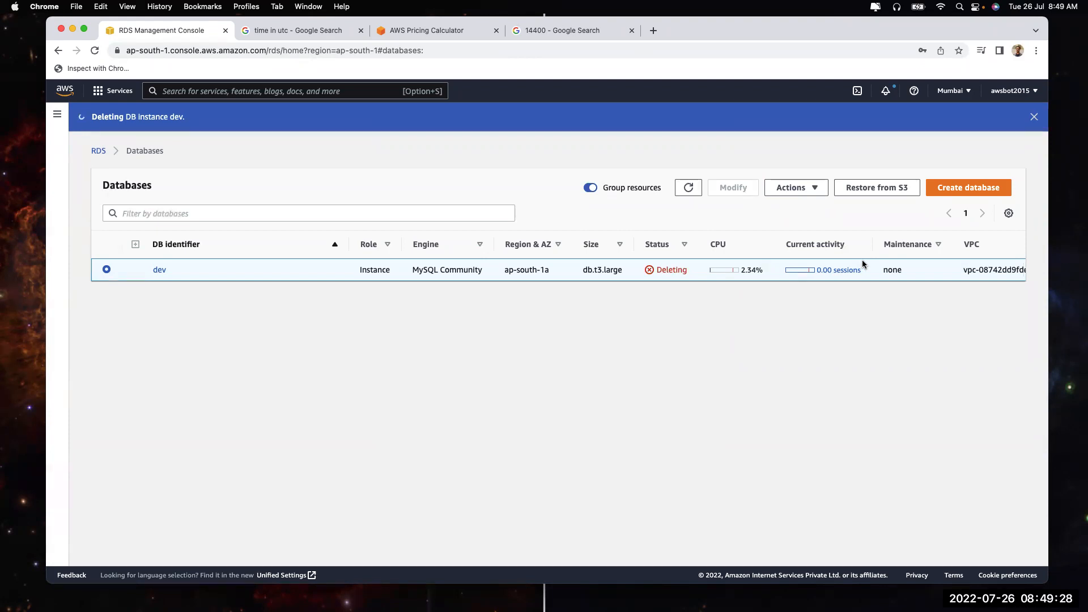
Start a new Easy create MySQL database at the Free tier db.t3.micro size, reviewing its specs and price
click(976, 194)
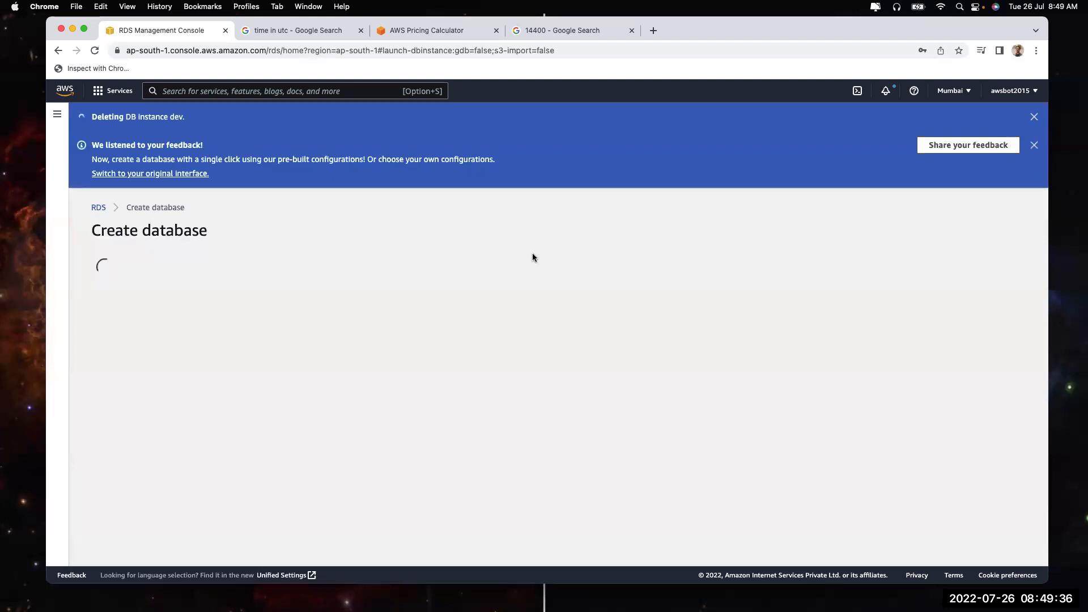
click(328, 343)
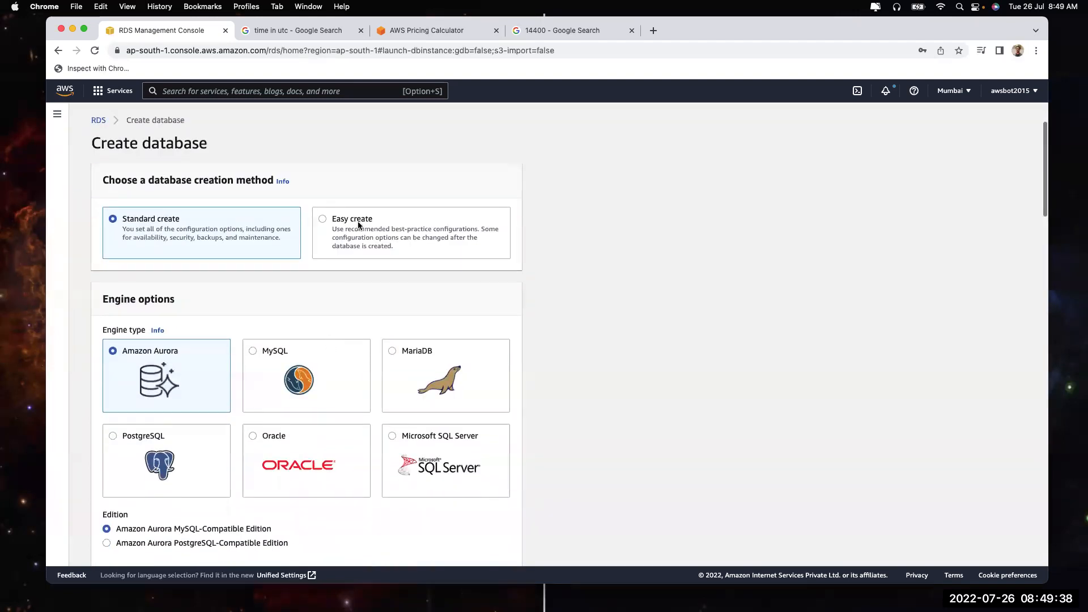
click(303, 444)
scroll(303, 445, down, 4)
scroll(301, 441, down, 5)
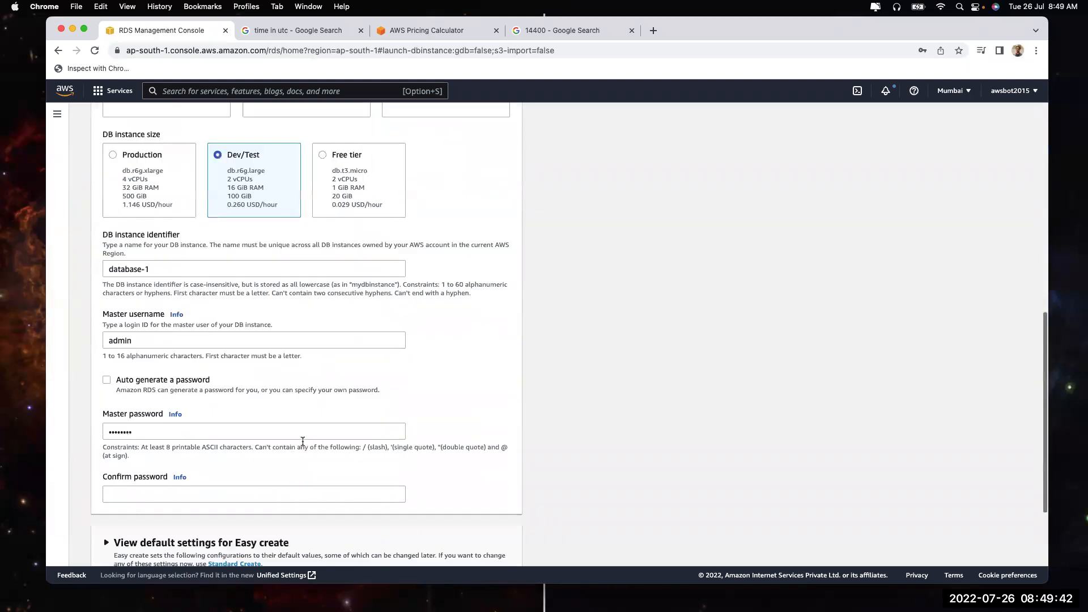
click(368, 179)
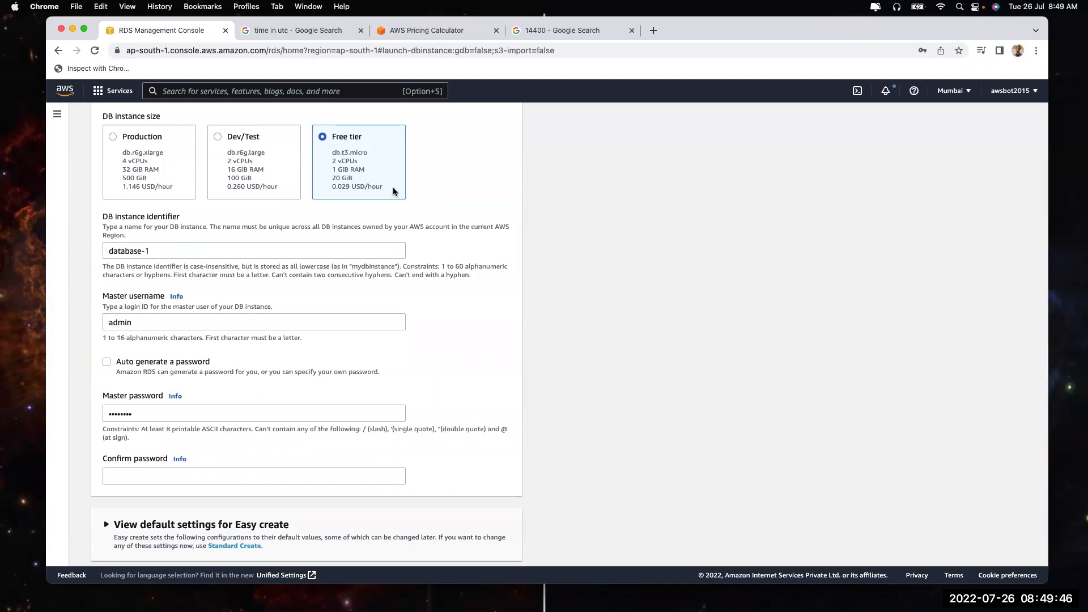
scroll(393, 192, up, 8)
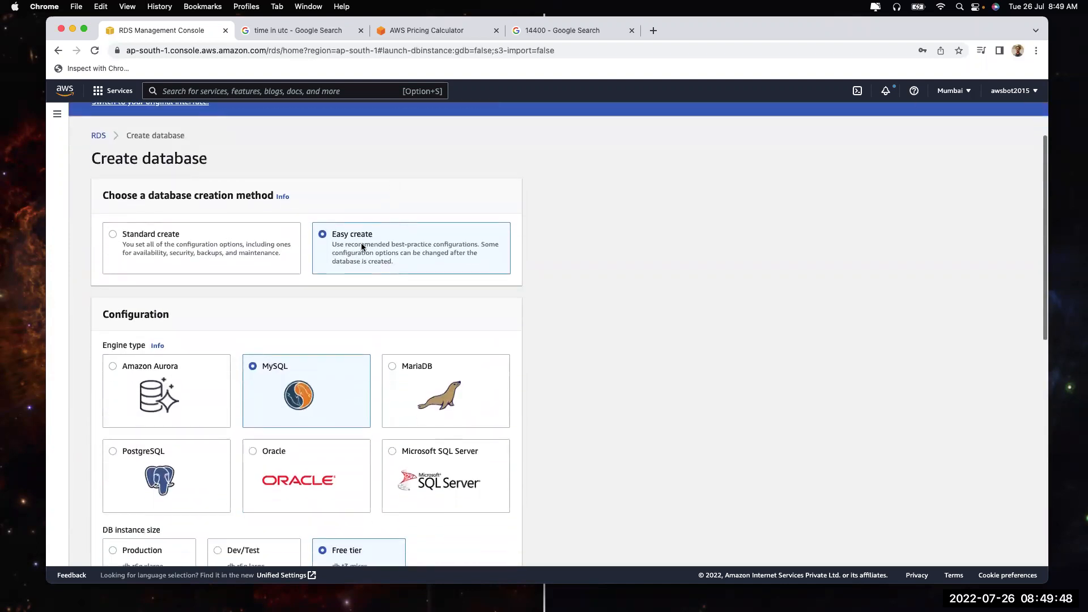
scroll(358, 347, down, 3)
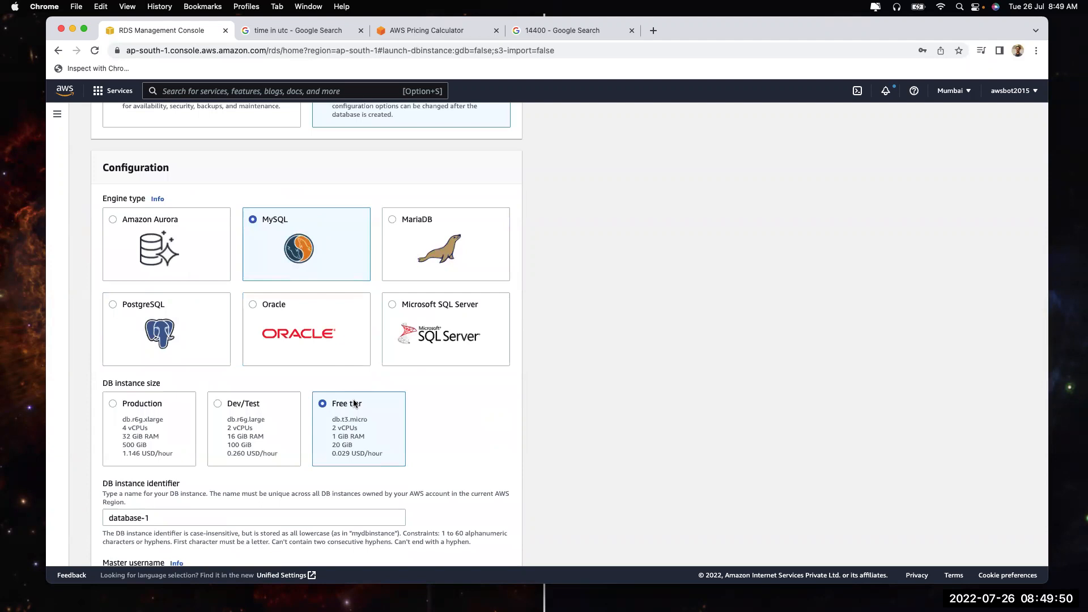
drag(335, 405, 378, 452)
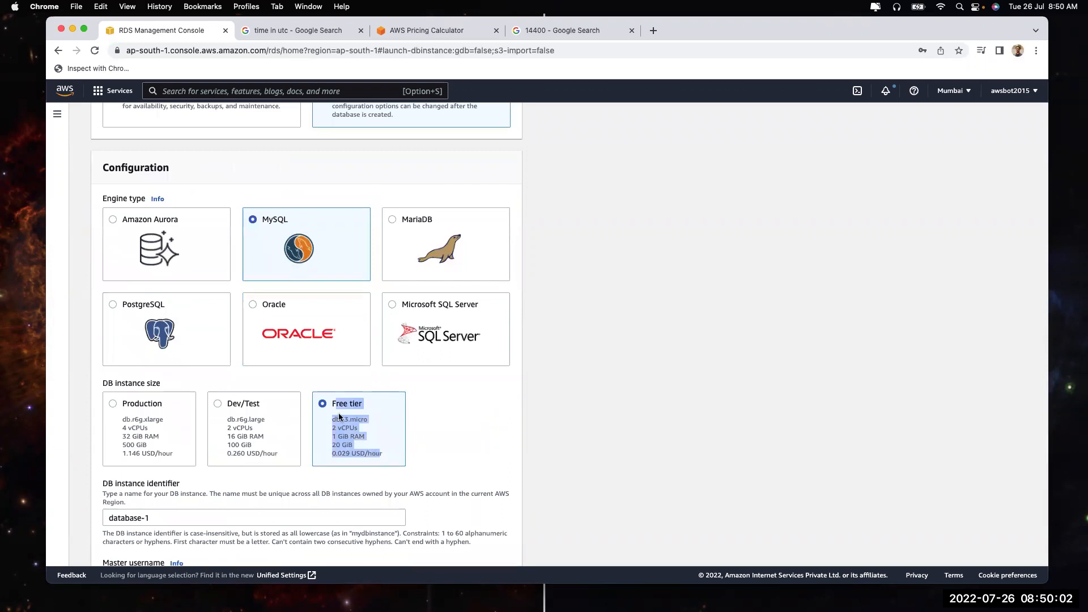
scroll(226, 300, up, 4)
Switch to Standard create and keep db.t3.micro under the Burstable instance classes
click(218, 282)
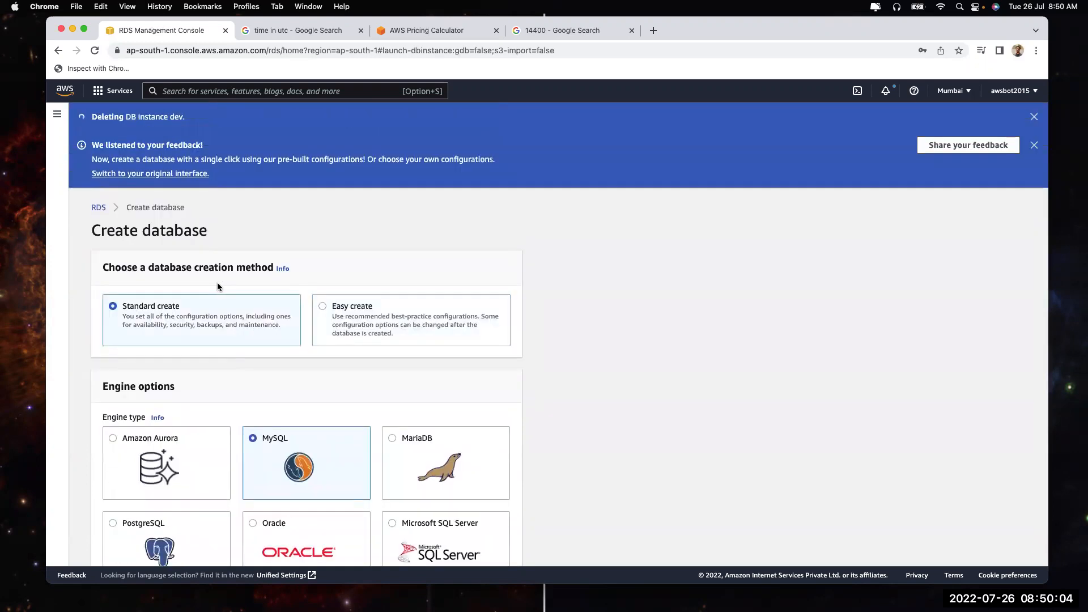
scroll(214, 362, down, 5)
scroll(328, 369, down, 5)
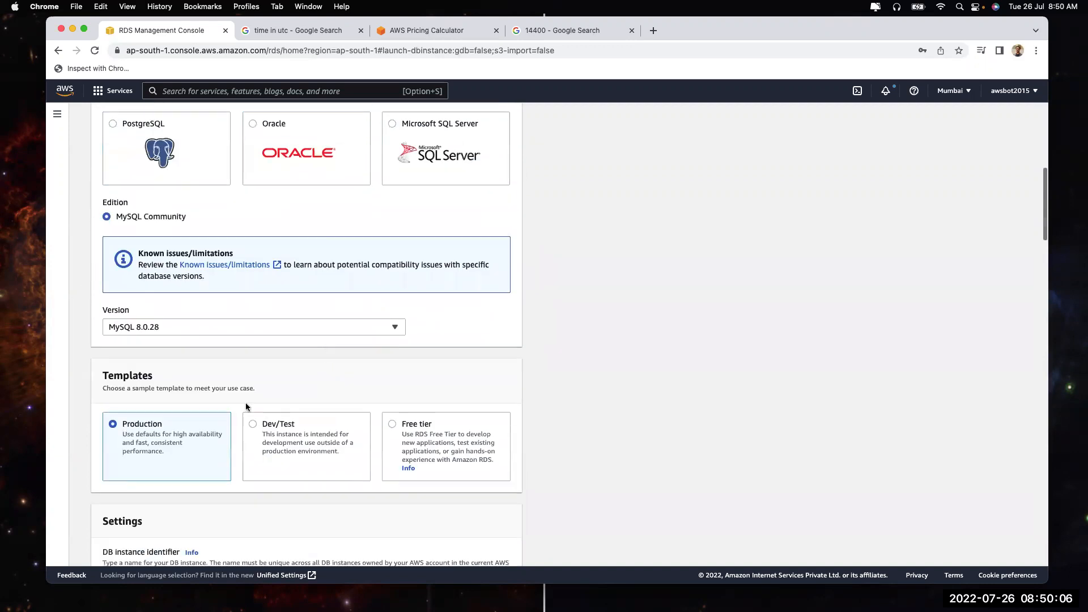
scroll(165, 454, down, 6)
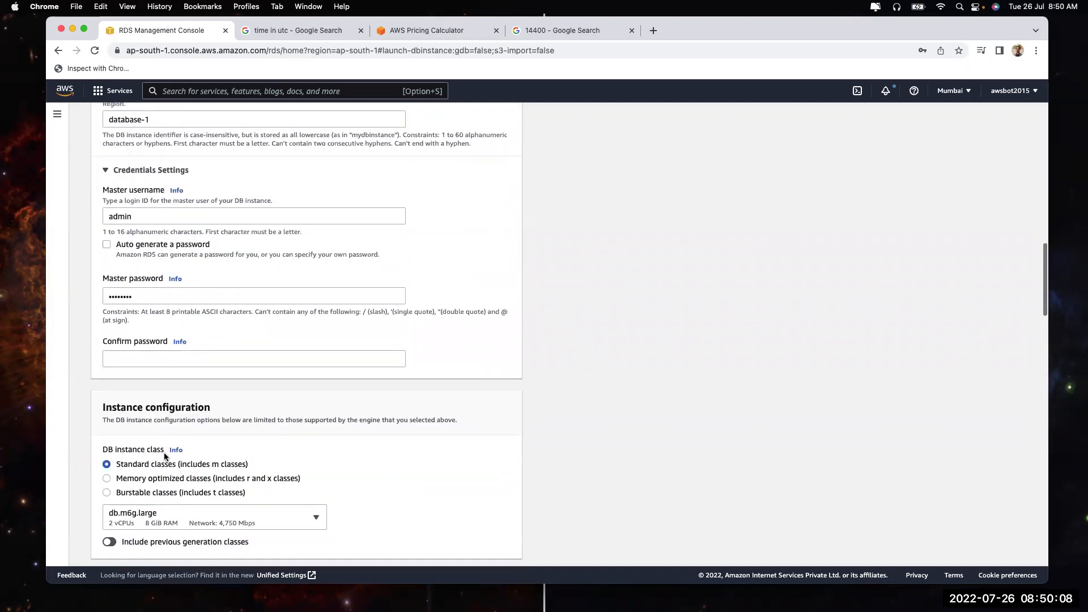
click(173, 391)
click(175, 417)
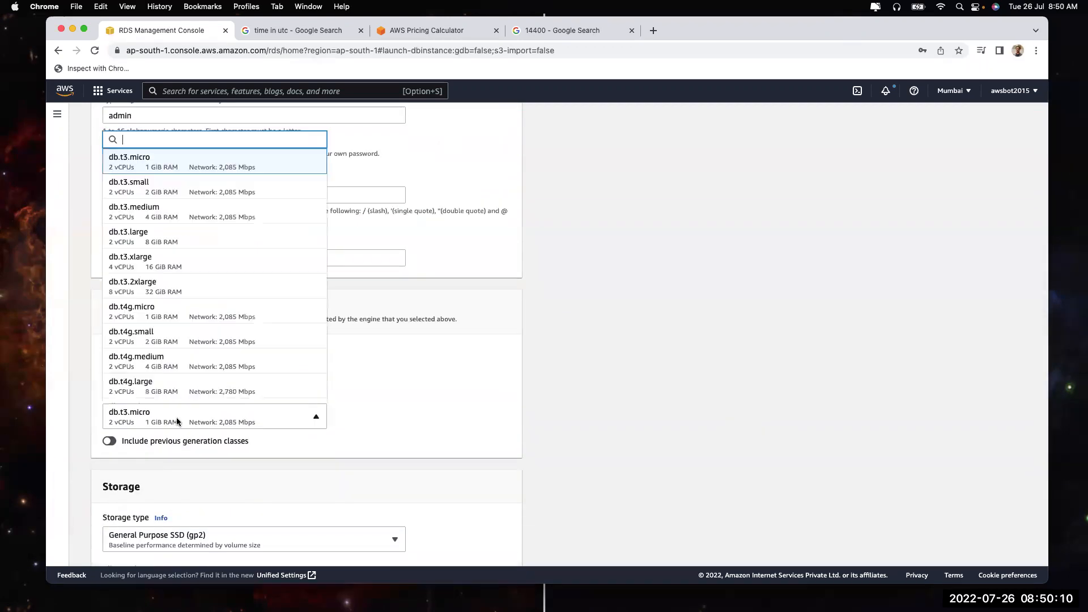
click(170, 165)
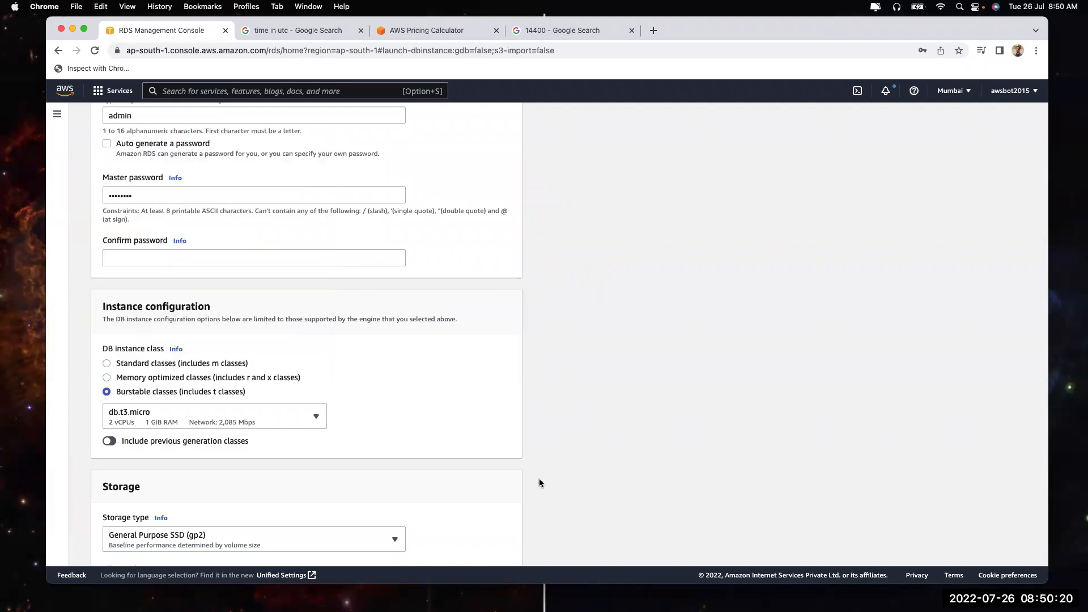
scroll(539, 480, down, 15)
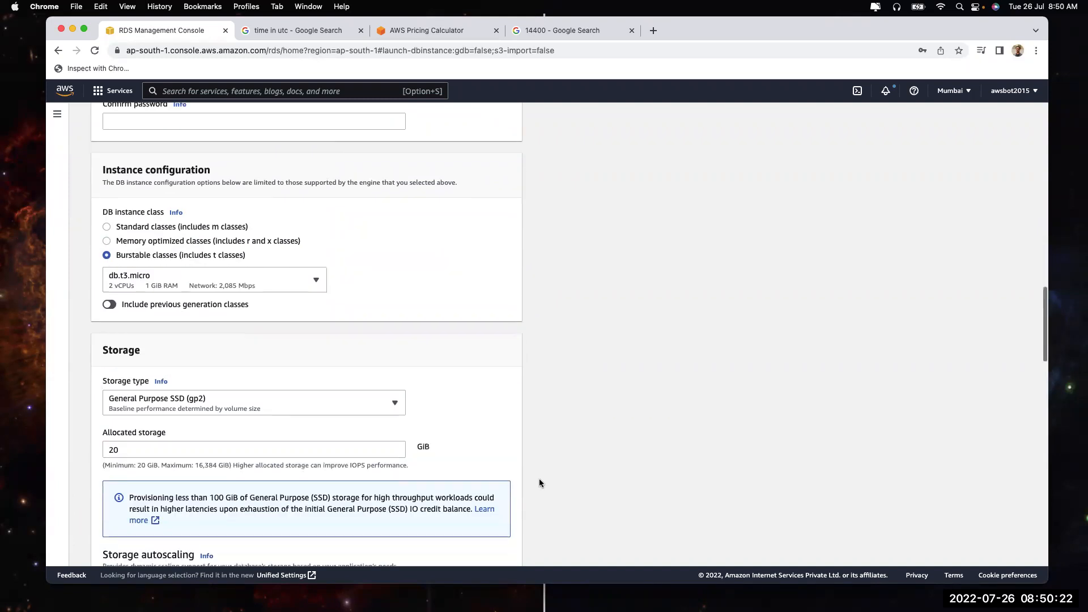
scroll(538, 480, up, 12)
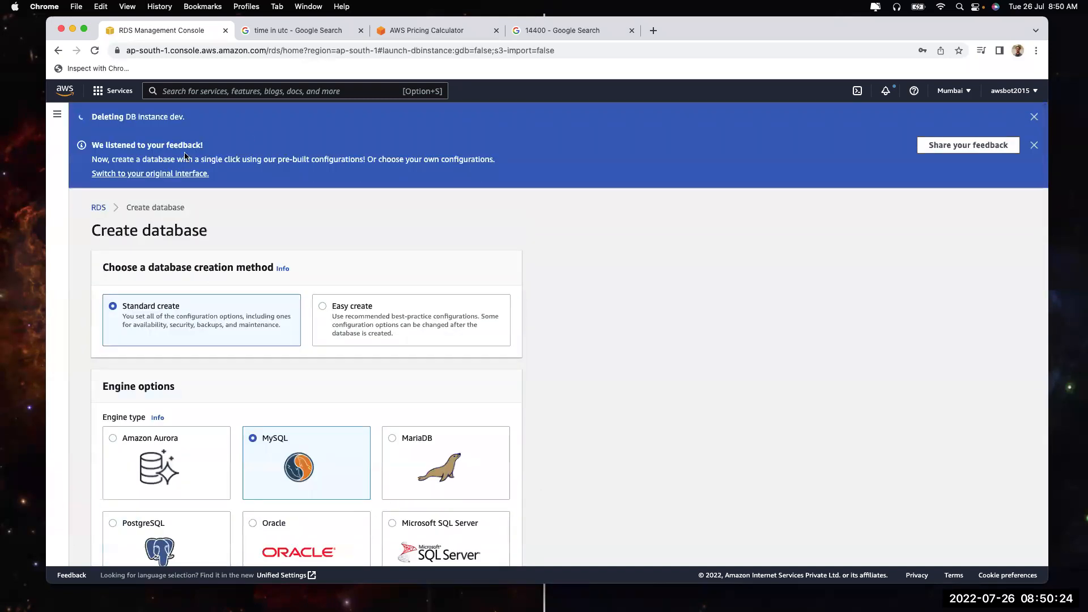
click(58, 117)
Return to Databases, reopen the Create database form, then go back to the Databases list
click(81, 168)
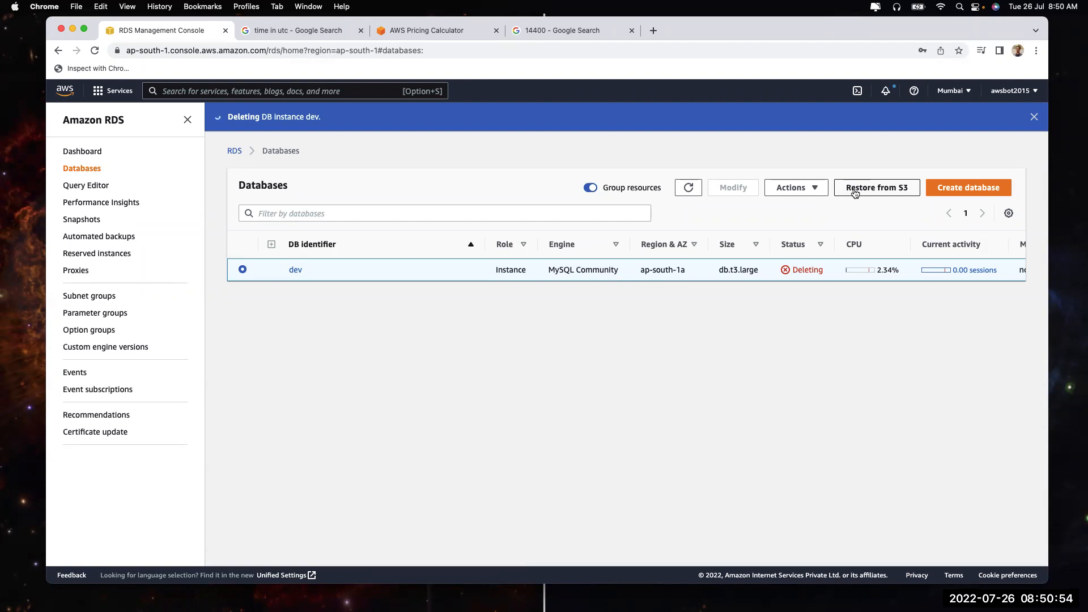
click(943, 187)
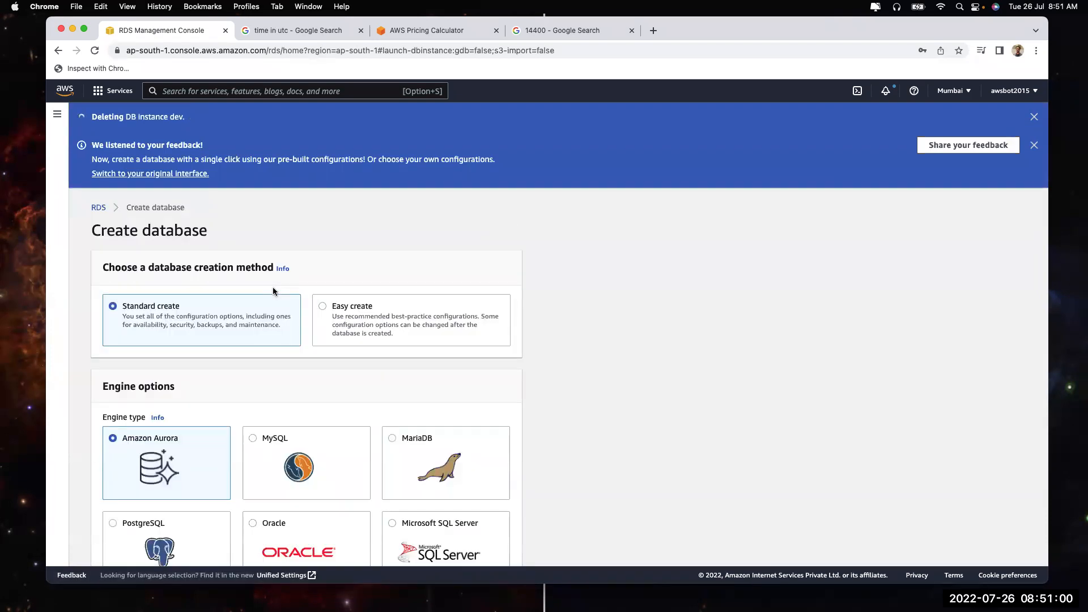
click(60, 115)
click(79, 168)
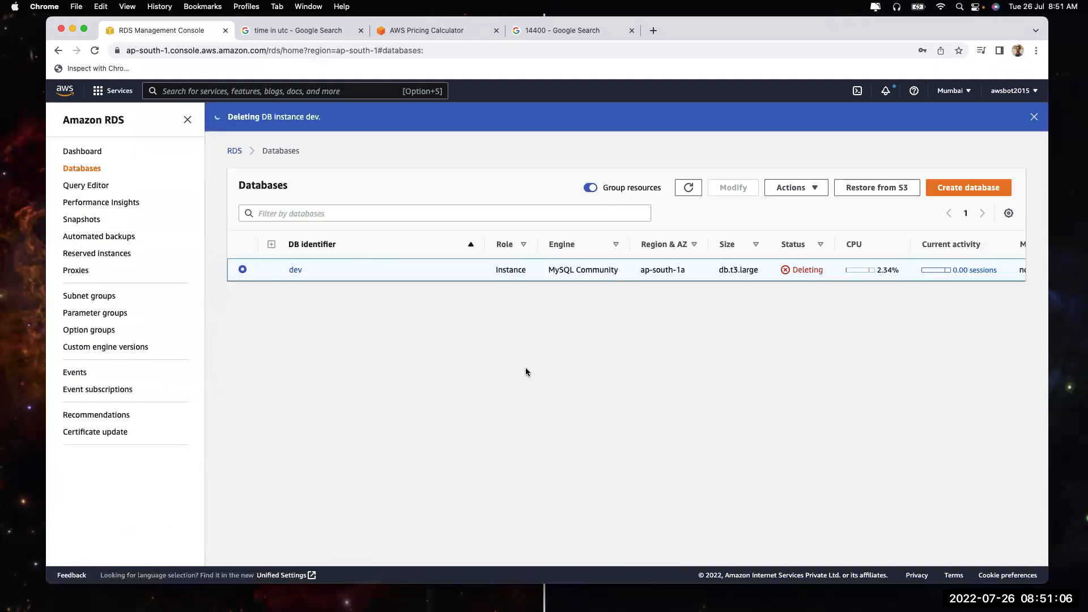
click(354, 91)
Open EC2 in a new tab, review its Mumbai dashboard and Global View, then return to RDS
text(ec2)
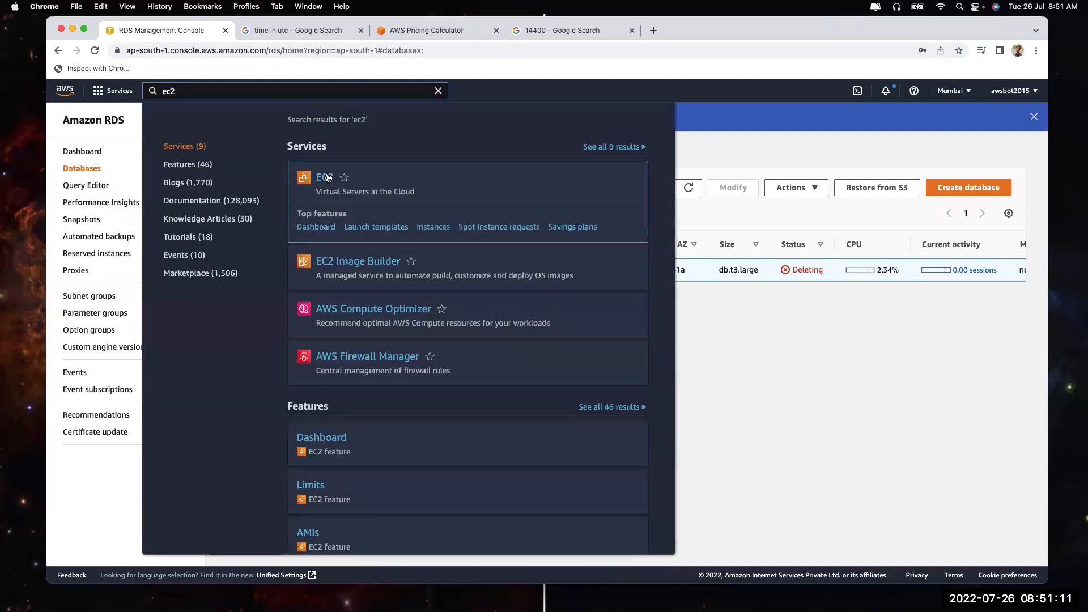
right_click(328, 176)
click(373, 180)
click(310, 34)
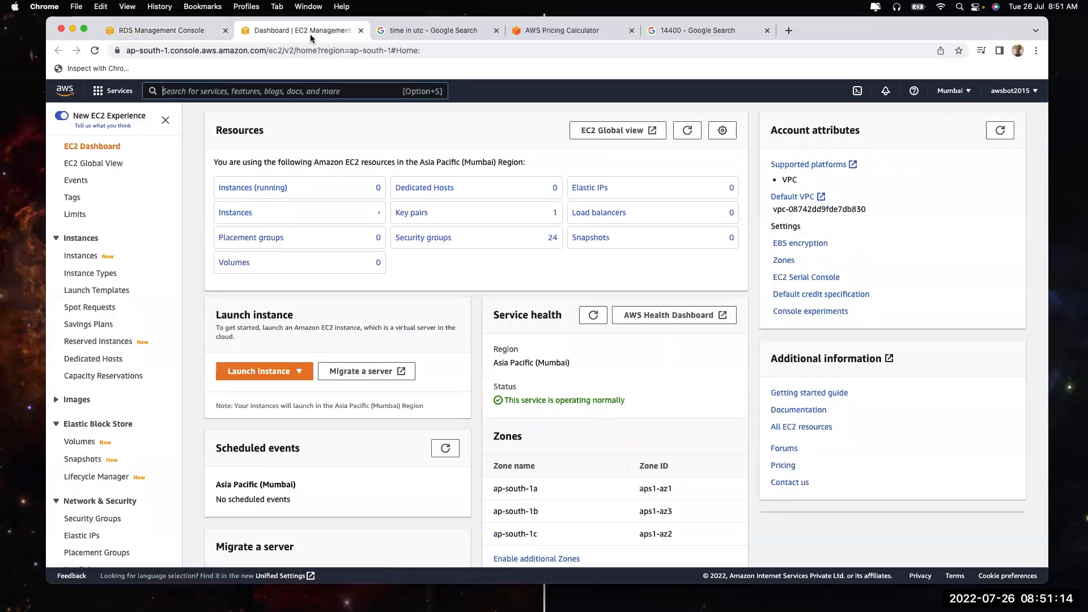
triple_click(362, 162)
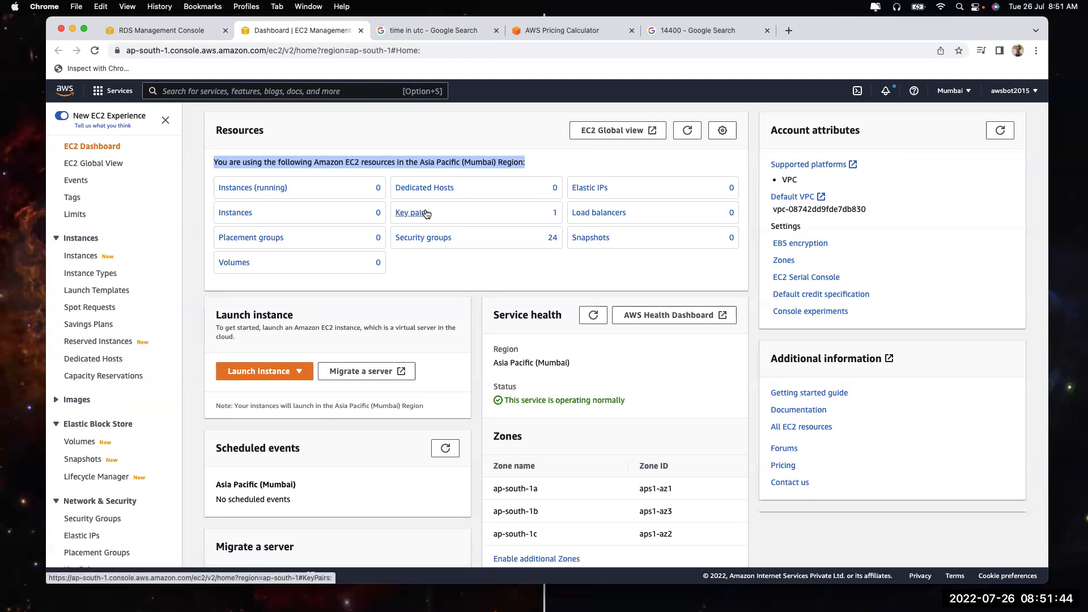
click(109, 162)
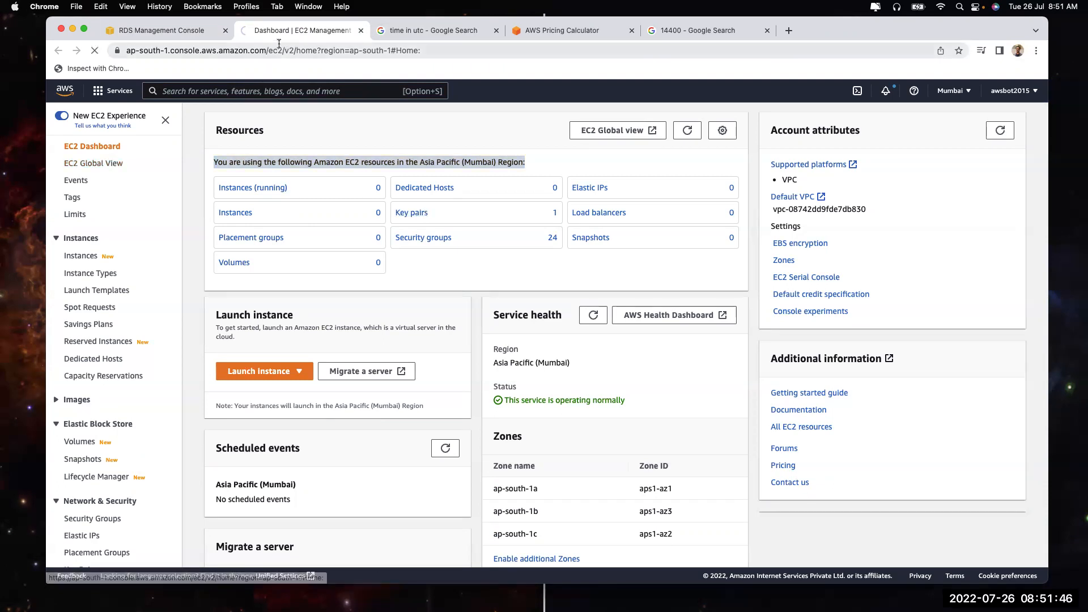
click(171, 31)
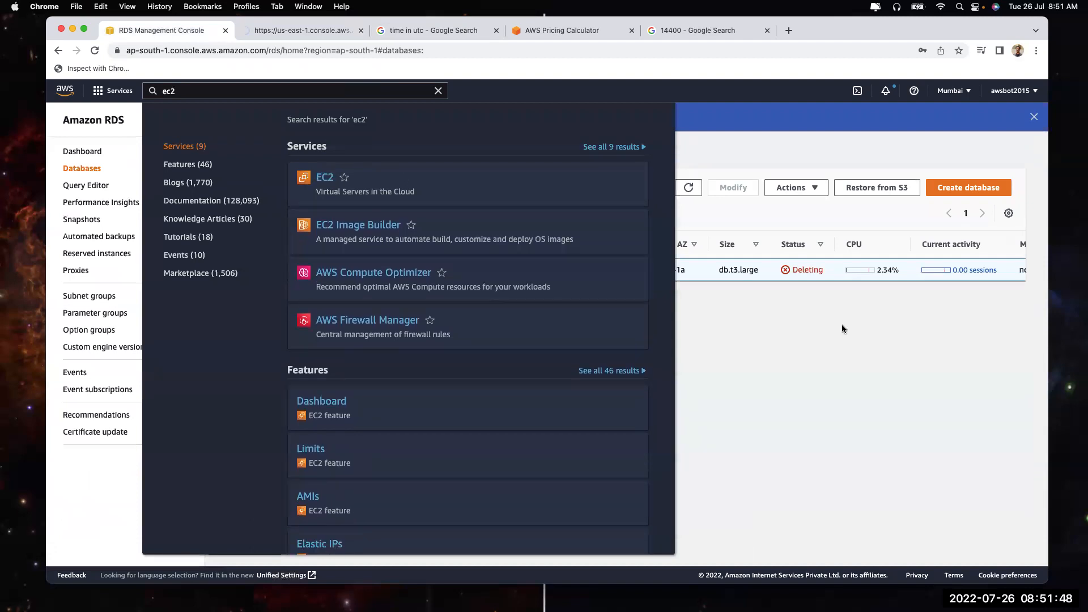
click(841, 324)
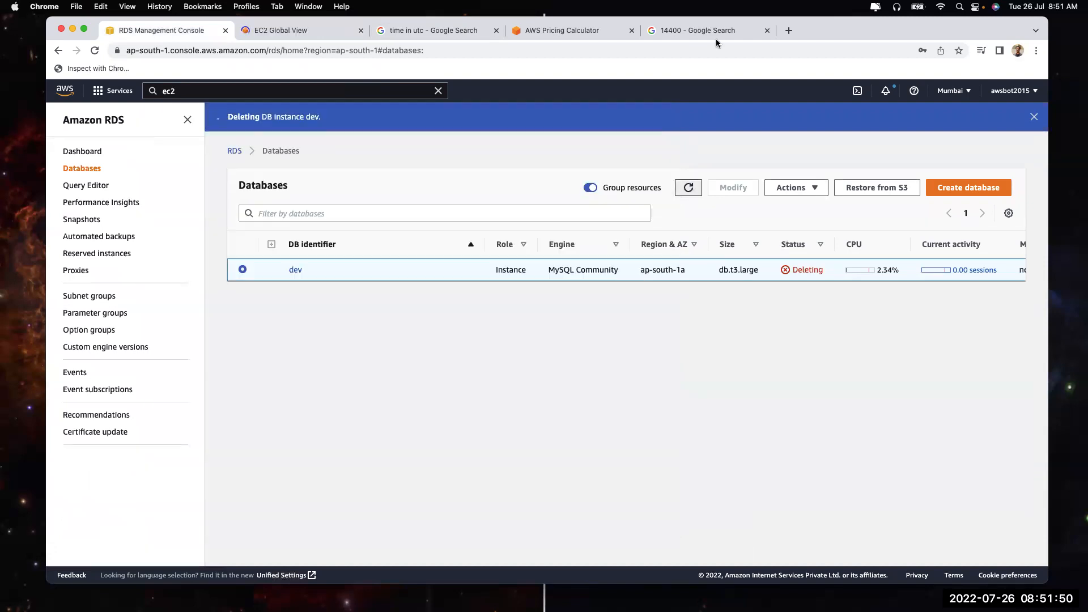
Search 'x86 vs arm', then 'mac m1 arm', highlighting the M1's ARM-based description and transistor count
click(789, 30)
text(x86 vs arm)
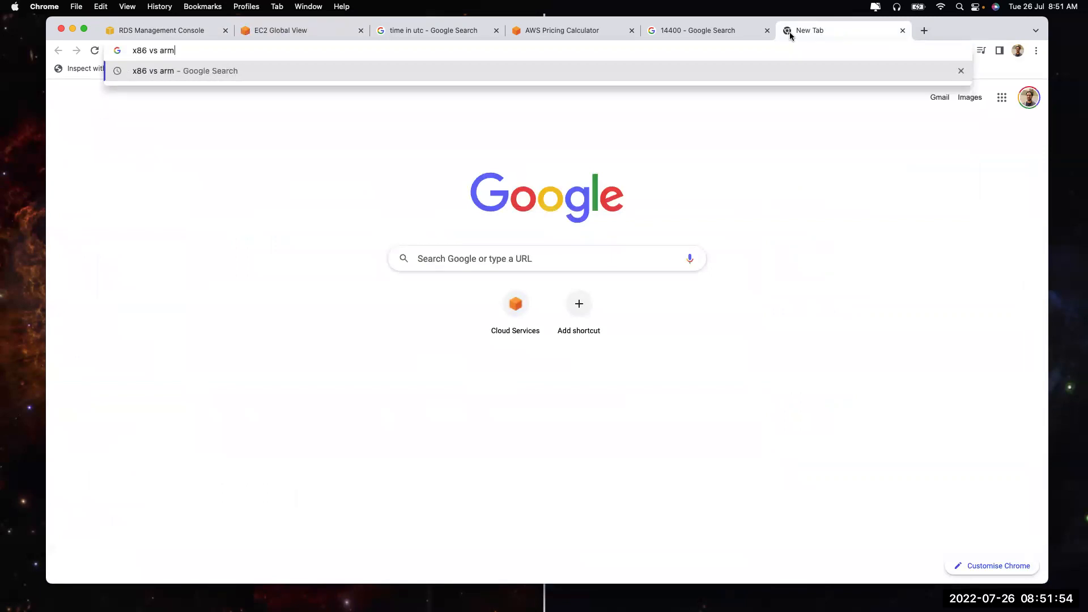
key(Return)
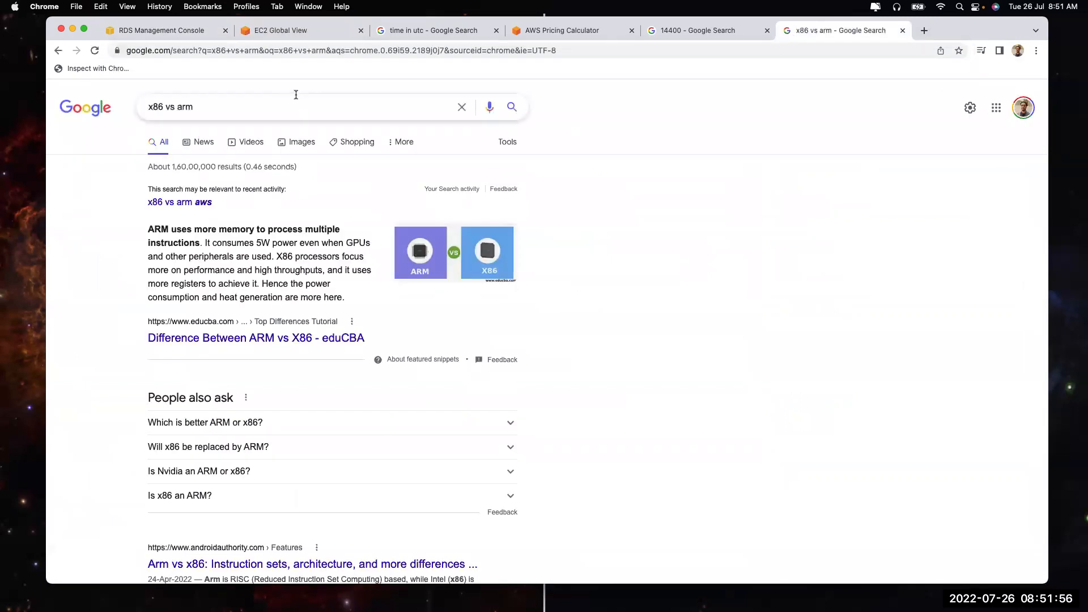
click(296, 95)
key(super+a)
text(mac m)
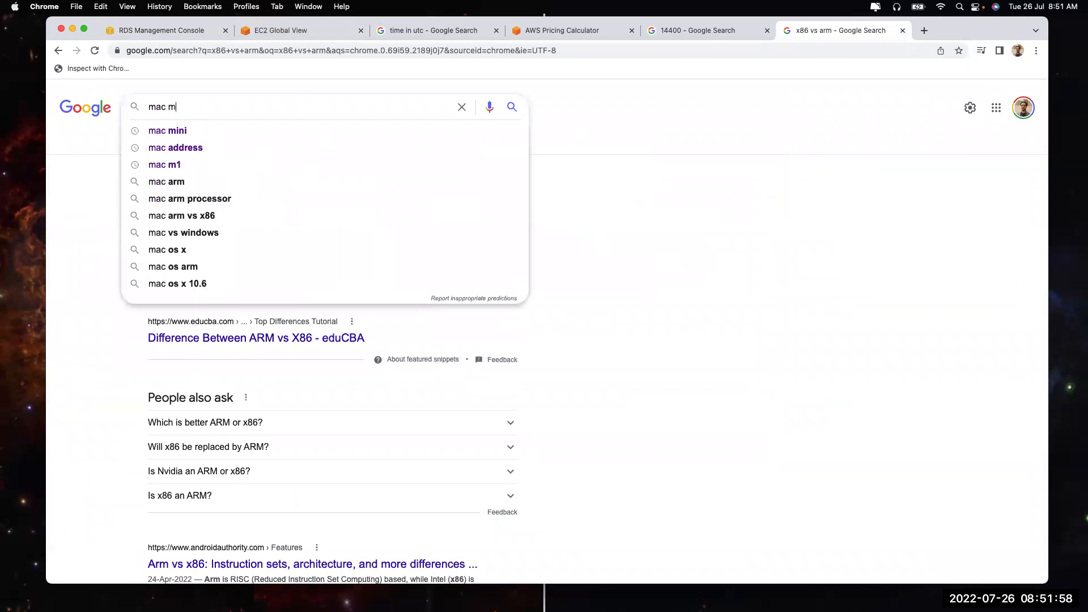
text(1 ar)
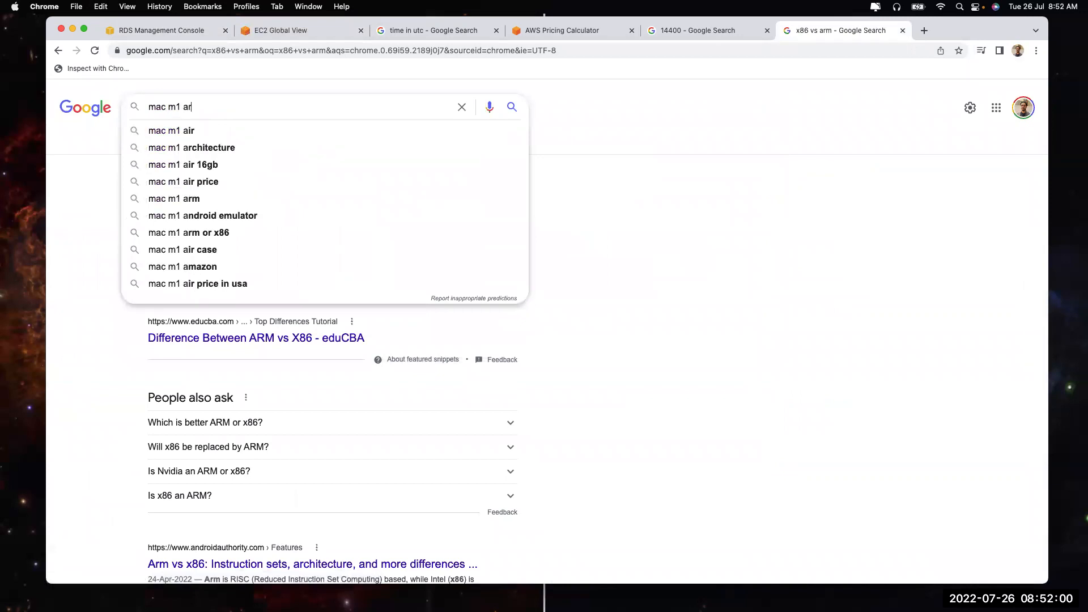
text(m)
key(Return)
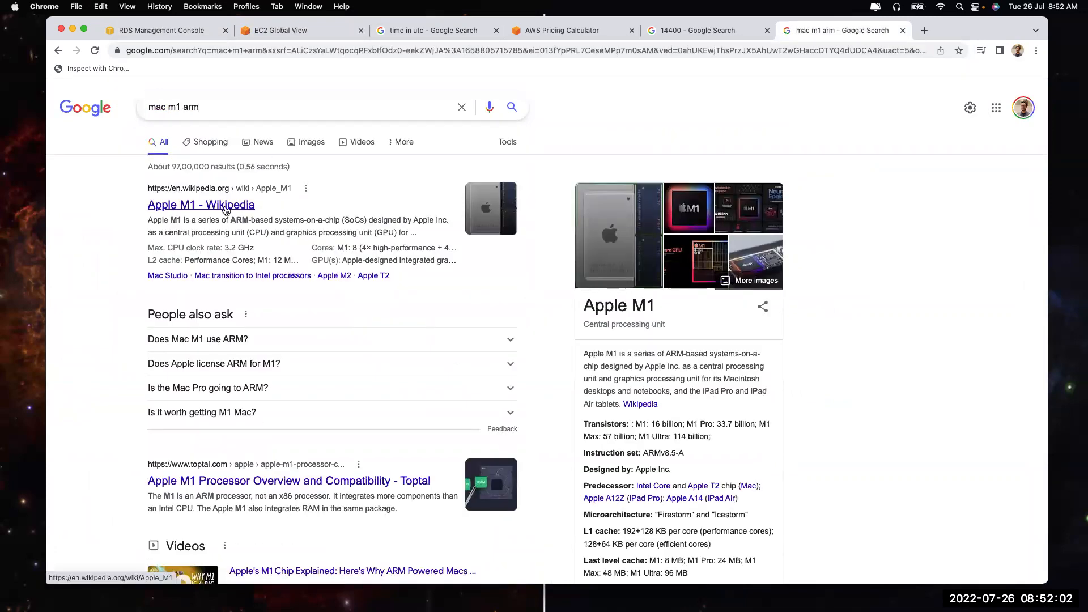
drag(230, 220, 265, 221)
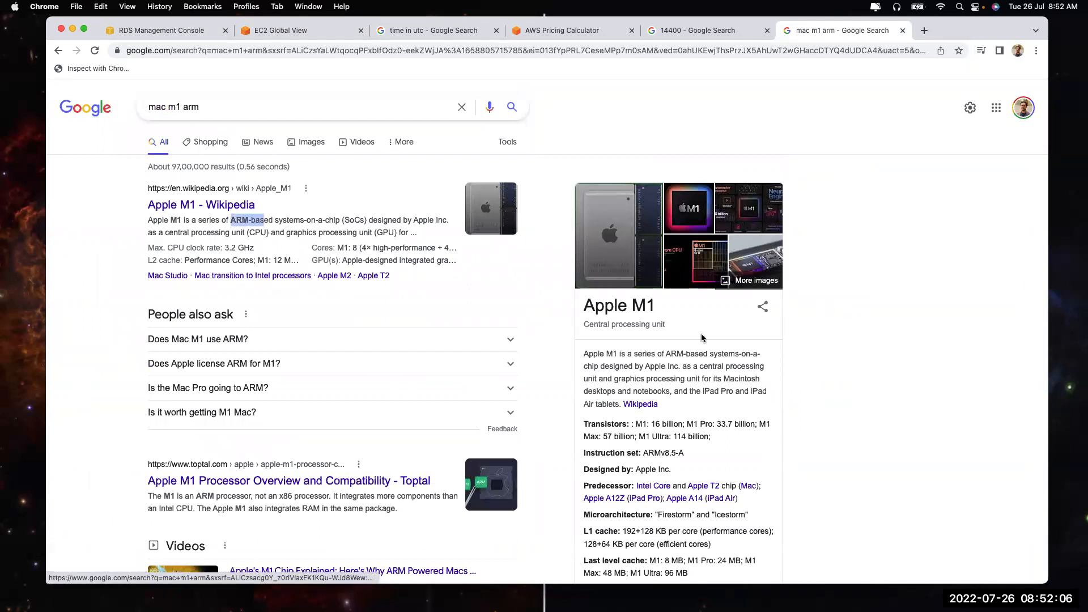
drag(665, 353, 689, 354)
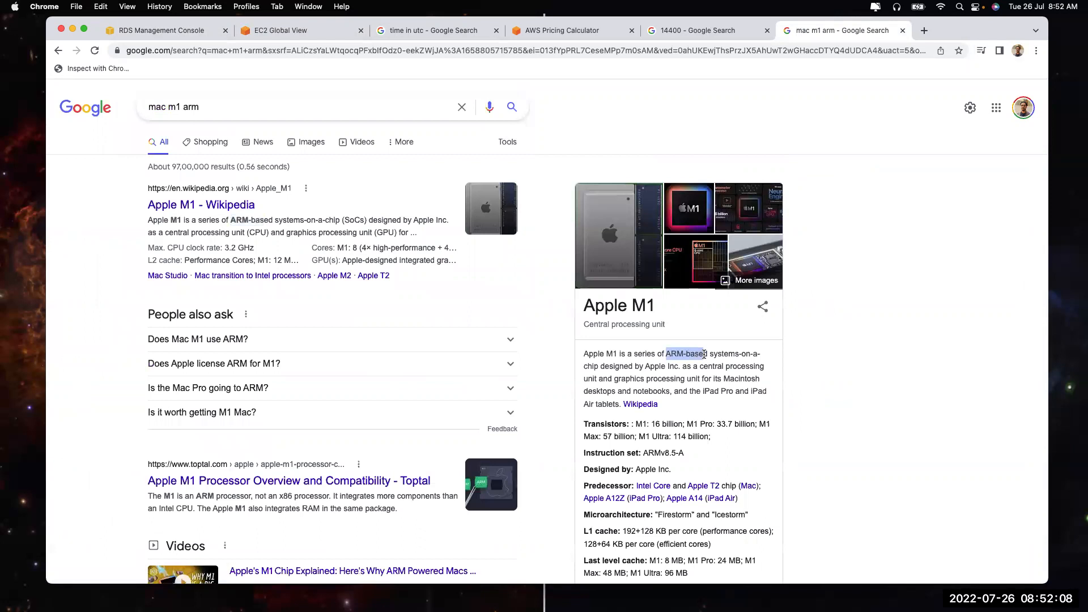
click(665, 352)
drag(634, 425, 652, 425)
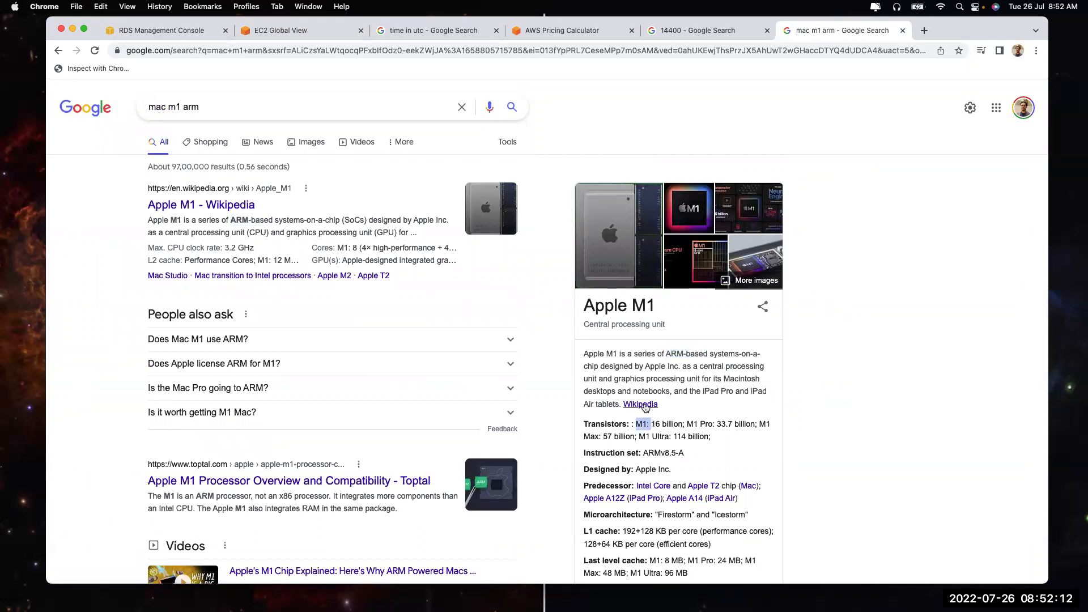
Change the search to 'mac m2 arm' and open the Apple M2 Wikipedia article
click(180, 108)
key(BackSpace)
text(2)
key(Return)
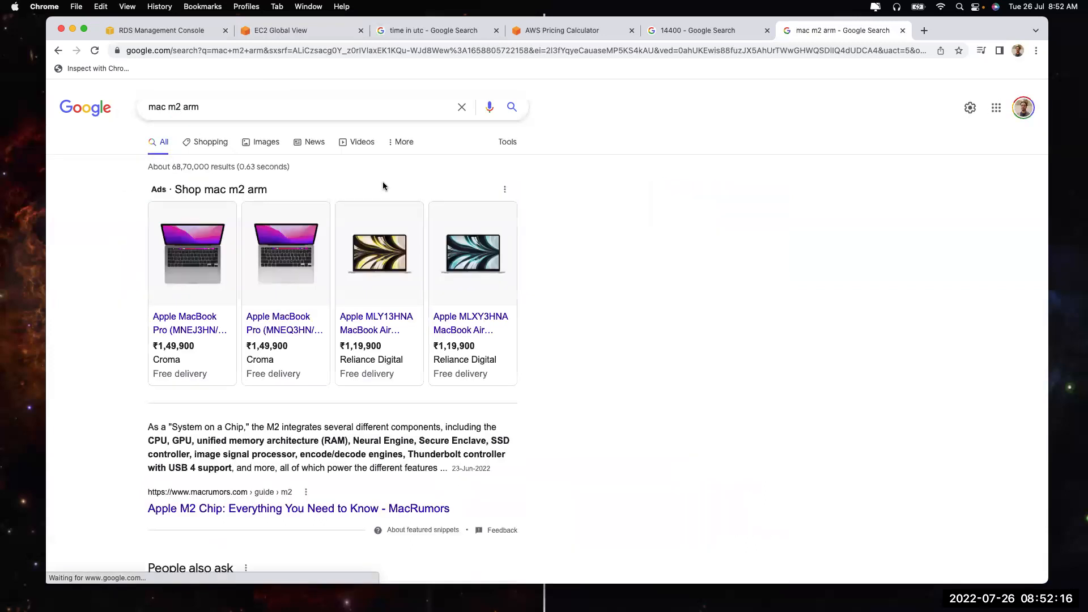
scroll(261, 432, down, 4)
scroll(261, 432, down, 9)
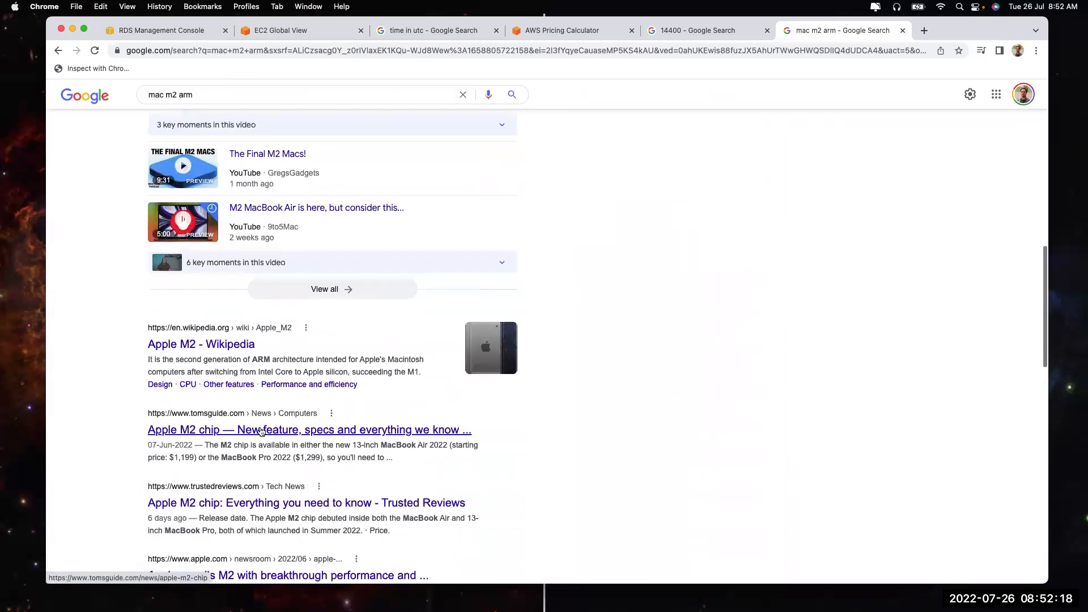
click(219, 327)
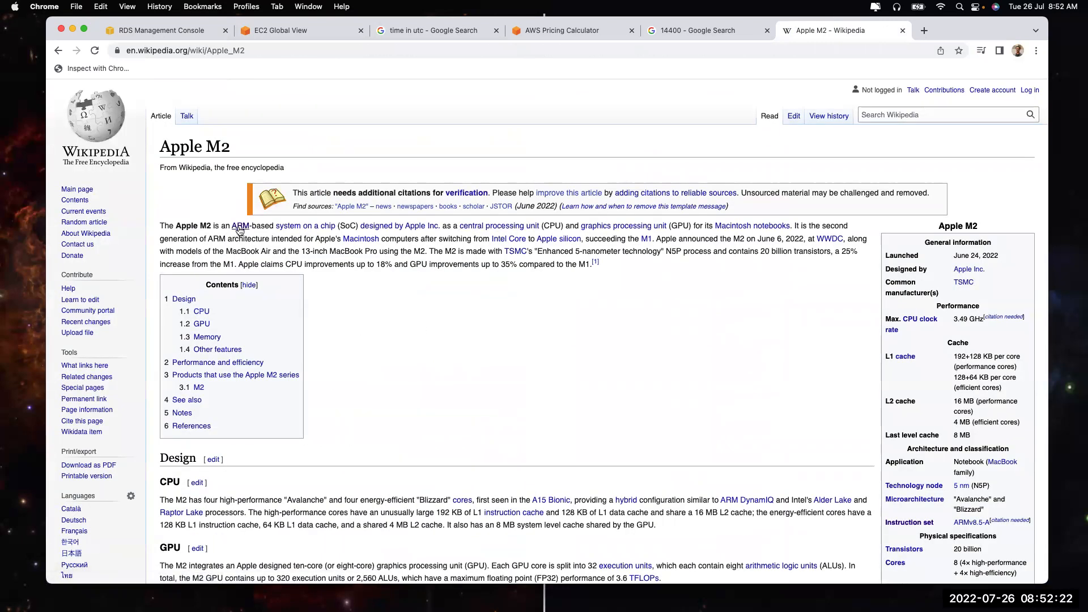
Skim the Apple M2 article, then refresh the RDS Databases list to confirm dev's deletion
mouse_move(240, 230)
scroll(647, 405, down, 2)
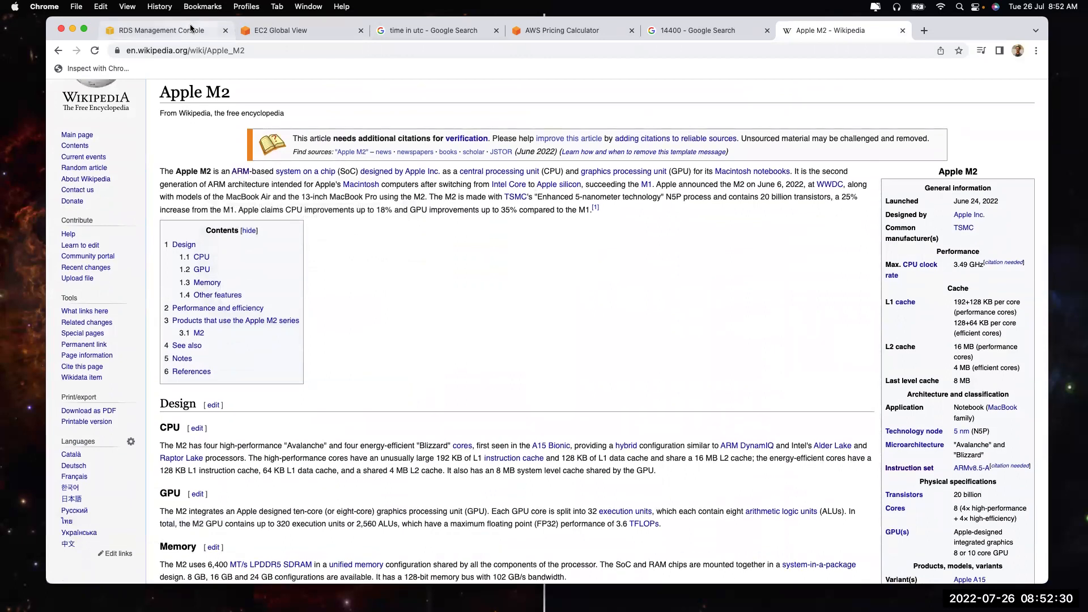
click(161, 30)
click(687, 187)
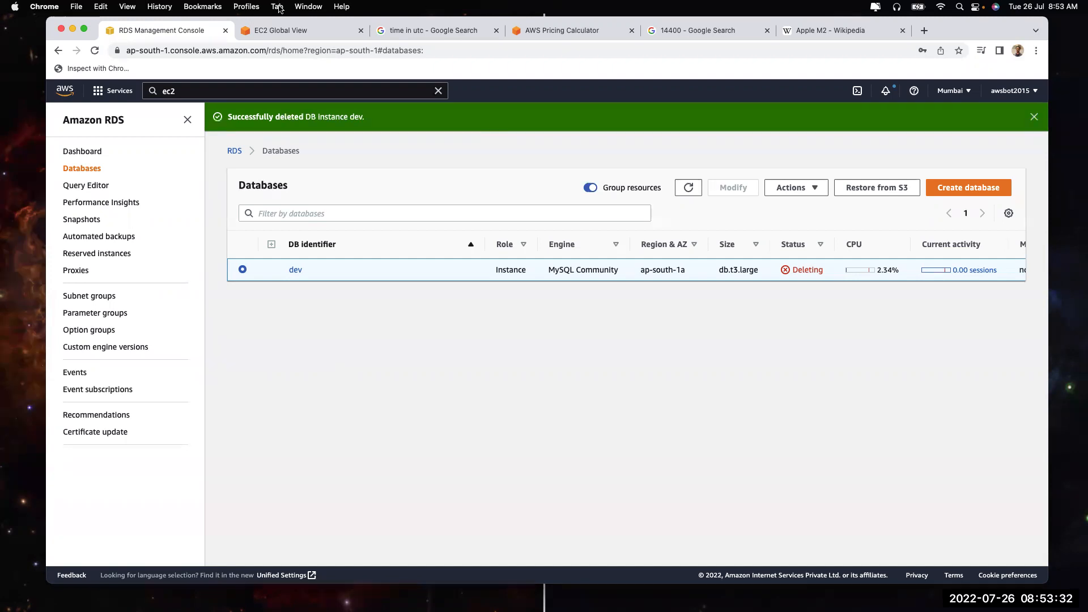
Close the EC2 Global View, 'time in utc', Pricing Calculator, '14400' search and Apple M2 pages
click(300, 31)
click(361, 30)
click(361, 31)
click(361, 31)
click(361, 30)
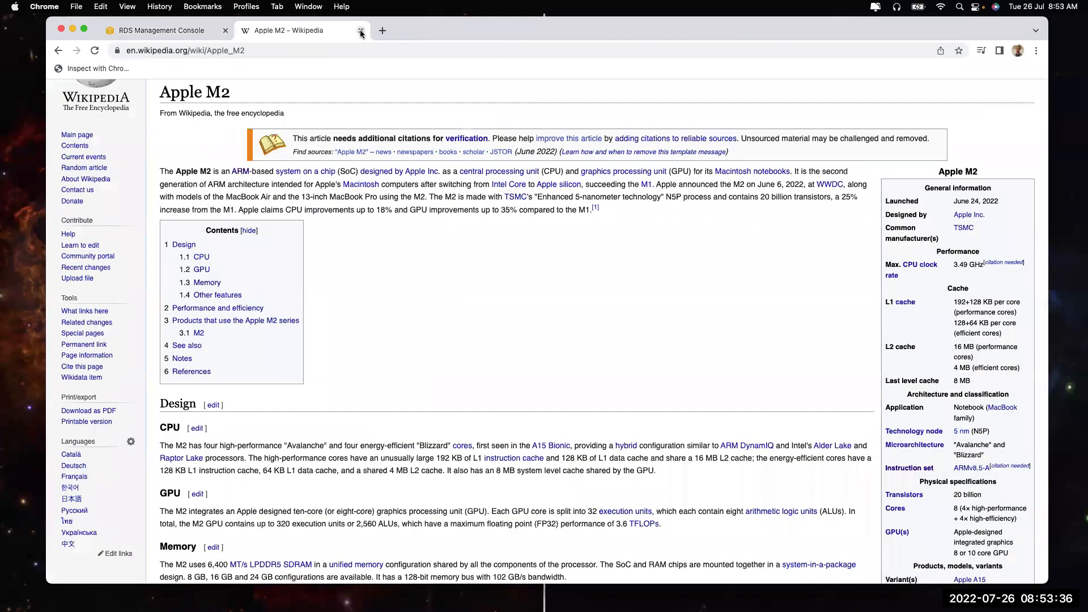
click(360, 31)
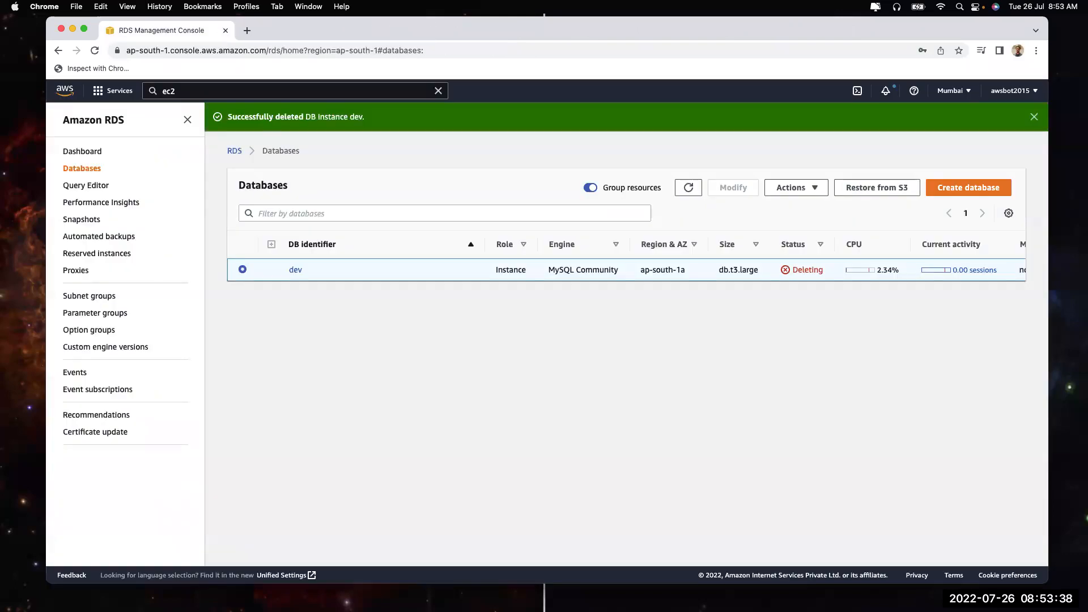